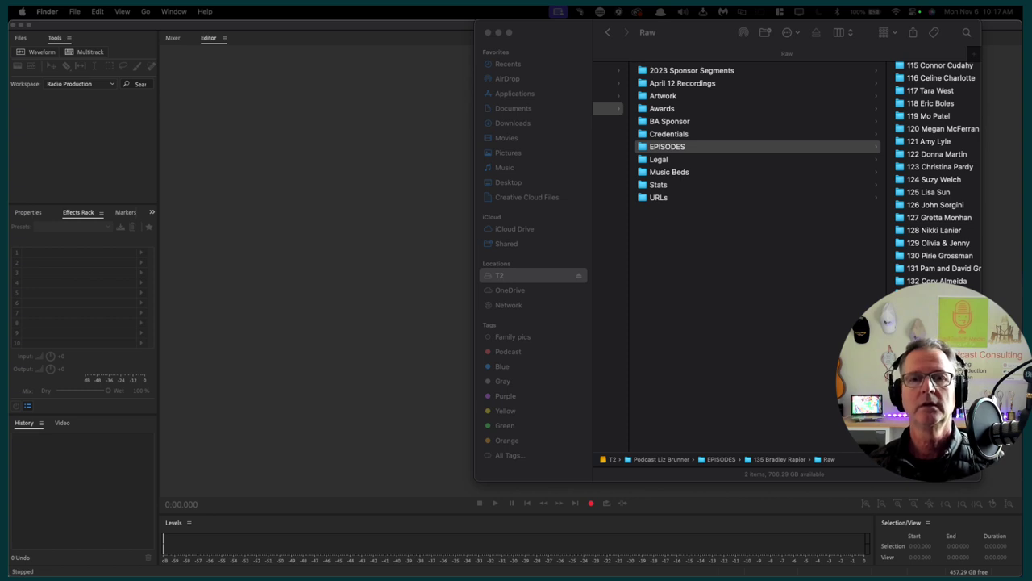
Open the LYBL Template.sesx session from the LYBL Template folder inside EPISODES > Audition Template
{"action": "key", "text": "super+Up"}
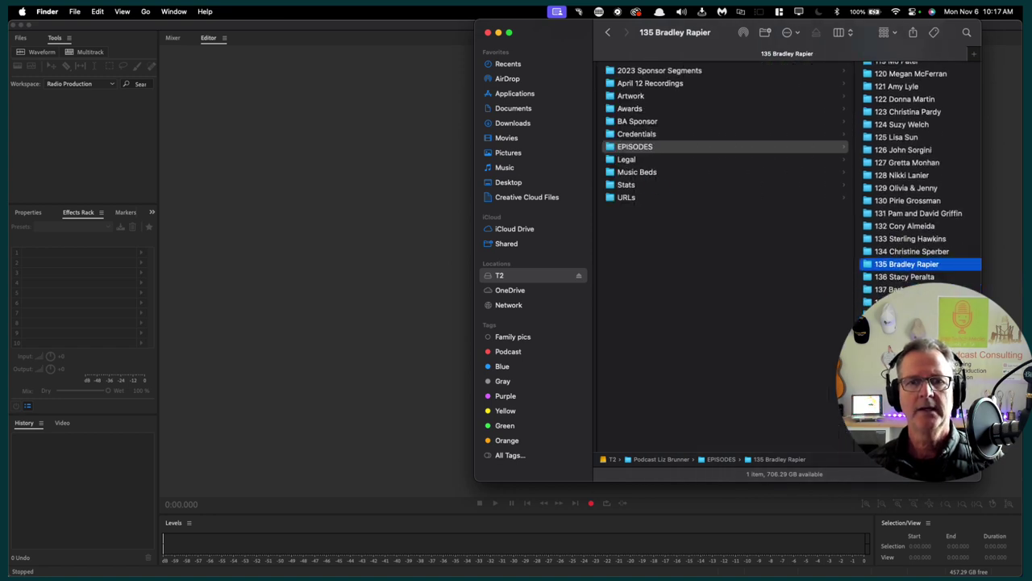
{"action": "key", "text": "a"}
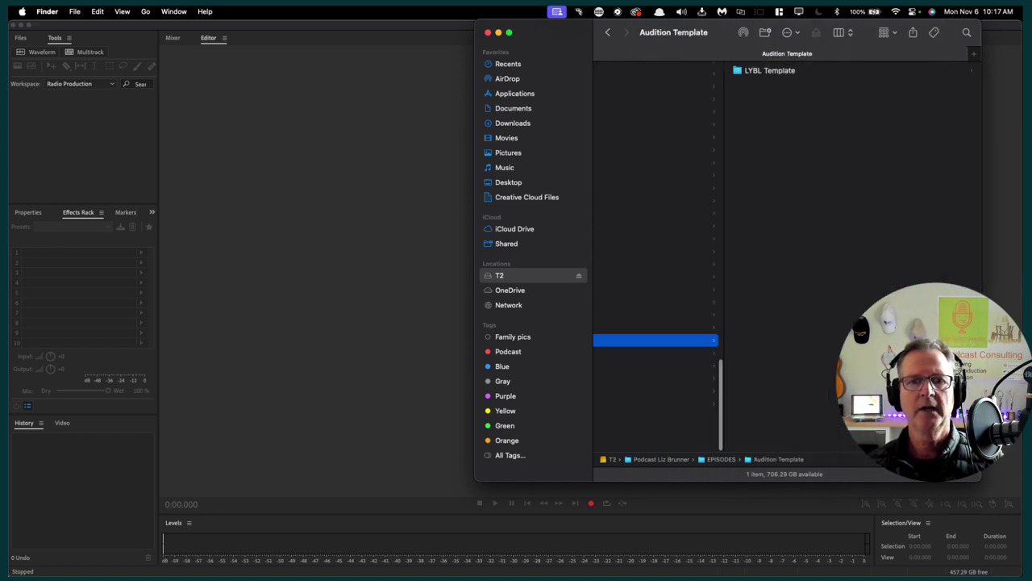
{"action": "left_click", "coordinate": [744, 75]}
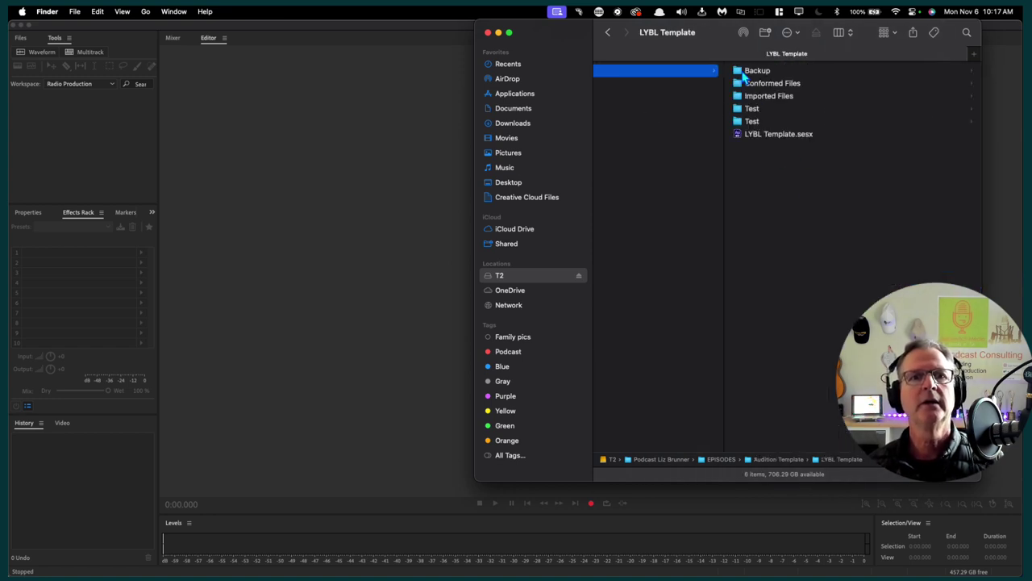
{"action": "double_click", "coordinate": [741, 136]}
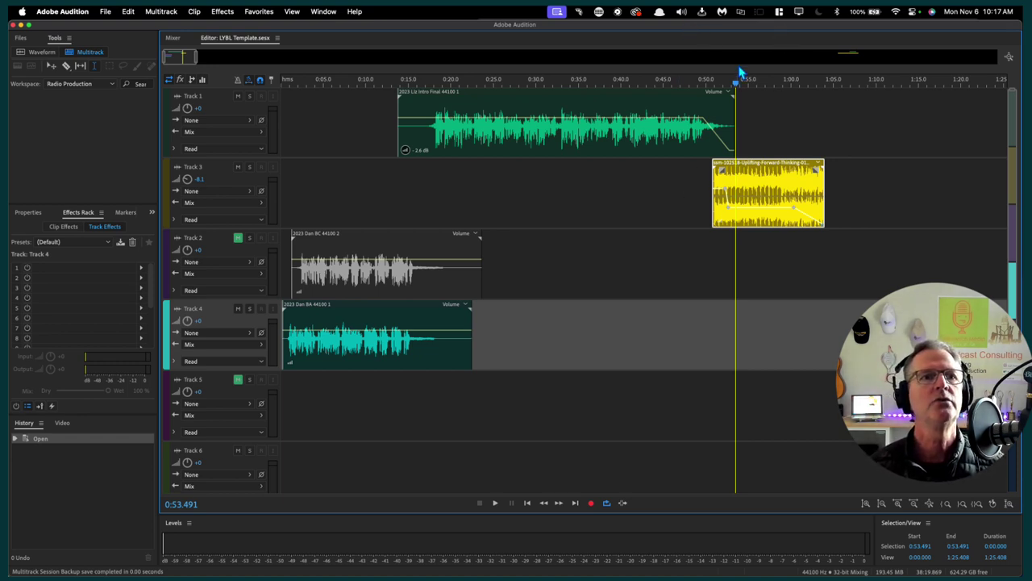
Turn off the Disable Key Display option in KeyLimePie so keystrokes are shown on screen
{"action": "left_click", "coordinate": [579, 12]}
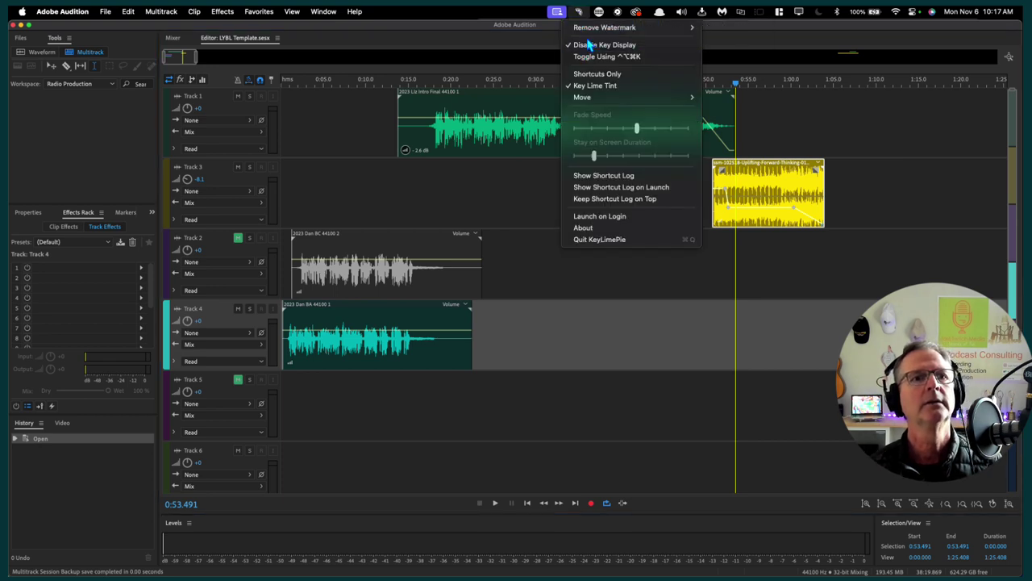
{"action": "left_click", "coordinate": [587, 45]}
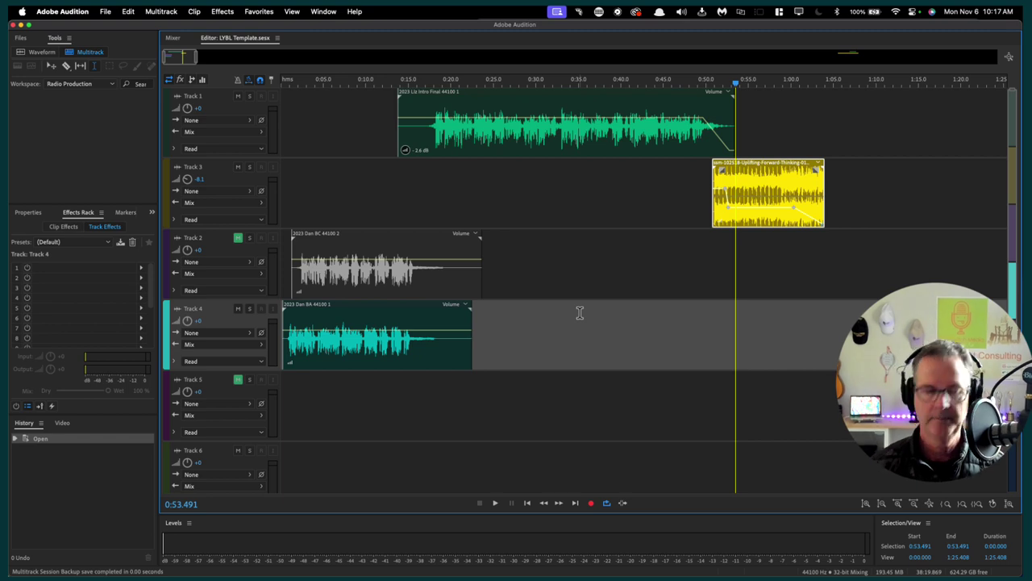
Compare the full session timeline with the close-up of its opening clips, and play the session briefly from near the start
{"action": "key", "text": "backslash"}
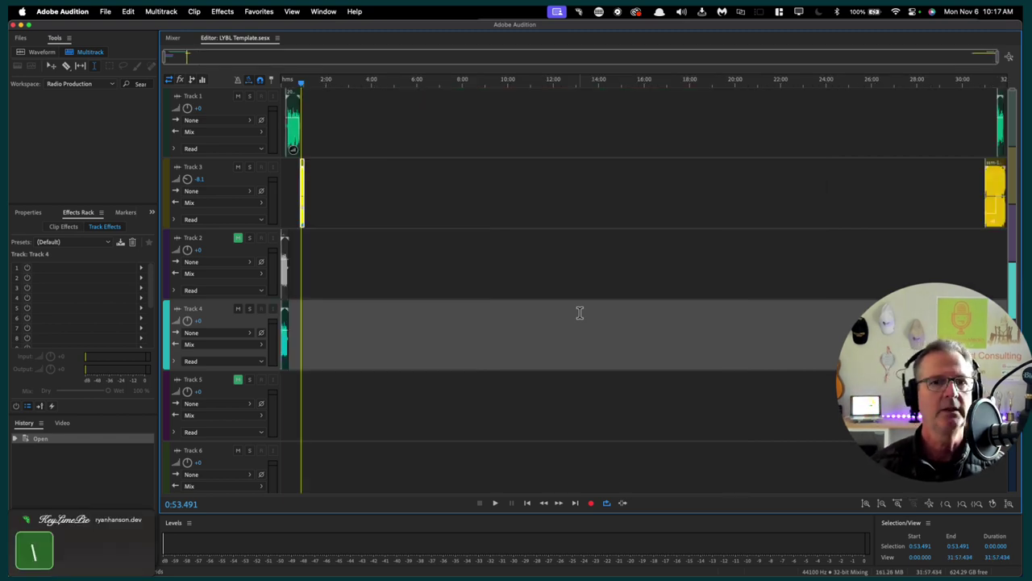
{"action": "key", "text": "backslash"}
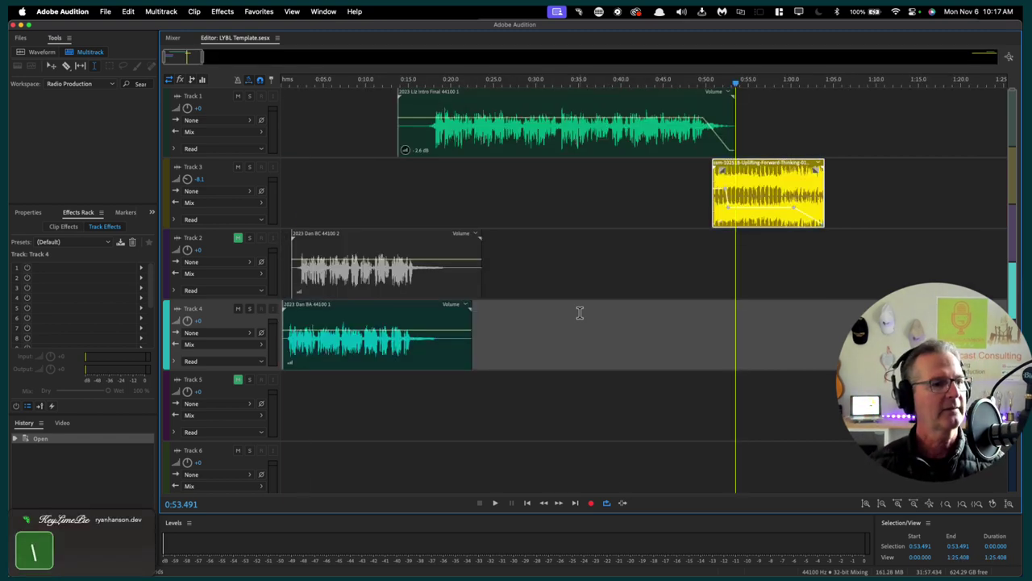
{"action": "key", "text": "backslash"}
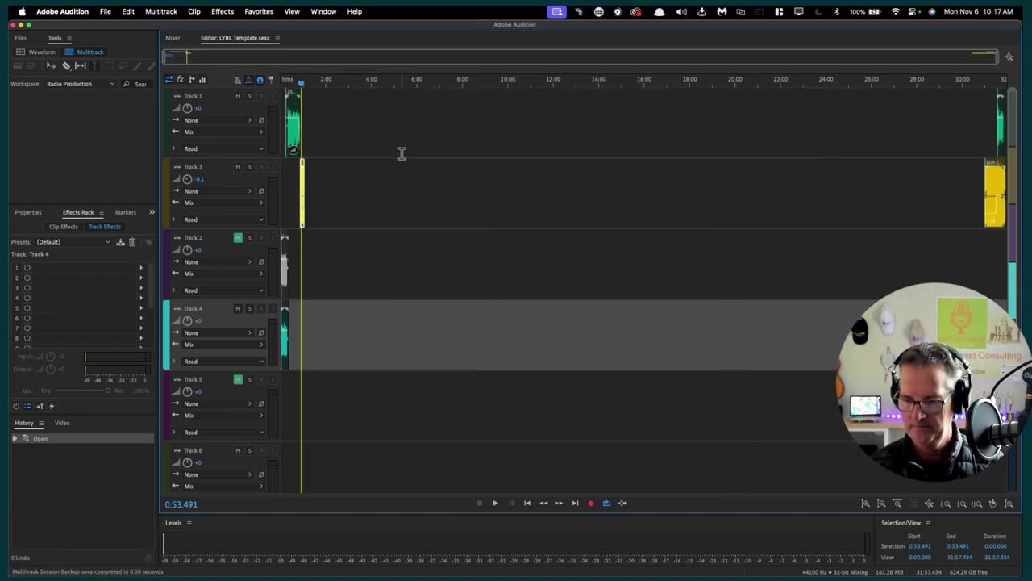
{"action": "key", "text": "backslash"}
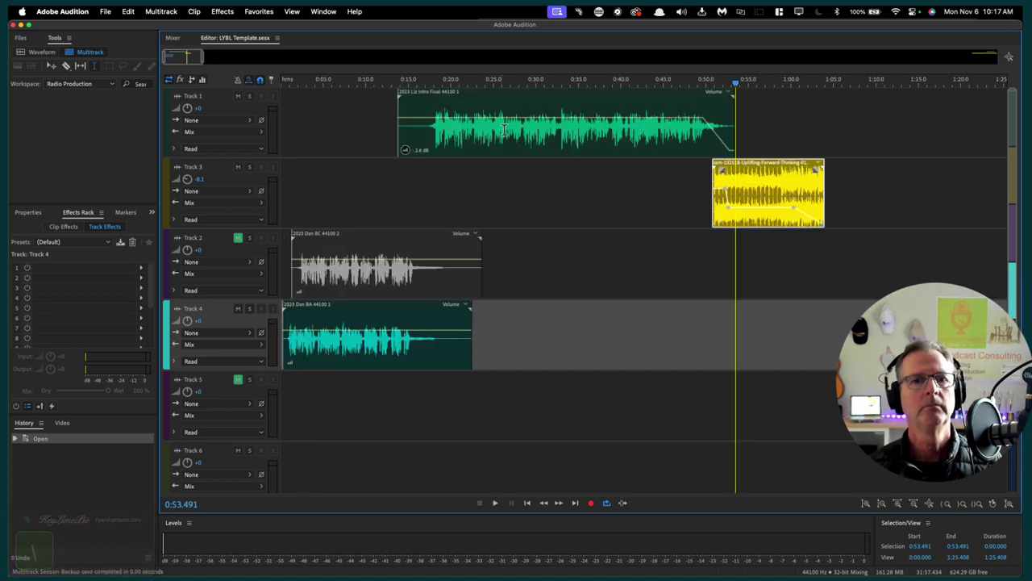
{"action": "key", "text": "backslash"}
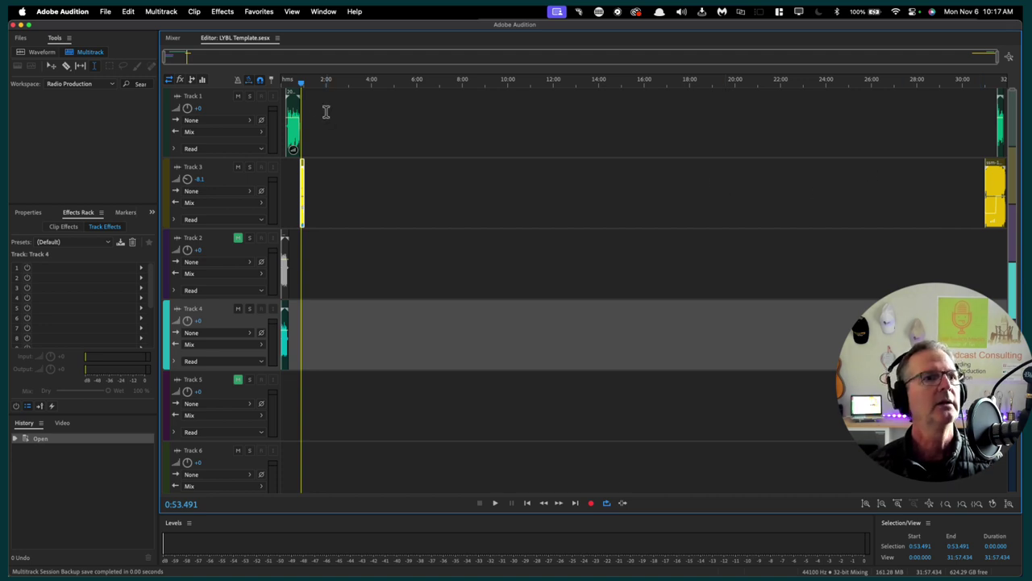
{"action": "left_click", "coordinate": [282, 86]}
{"action": "key", "text": "space"}
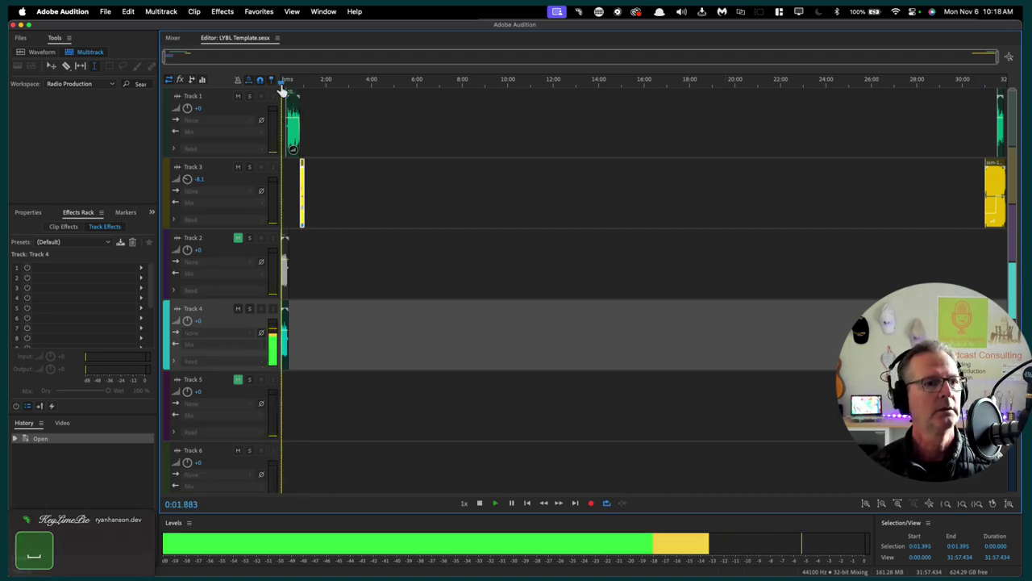
{"action": "key", "text": "space"}
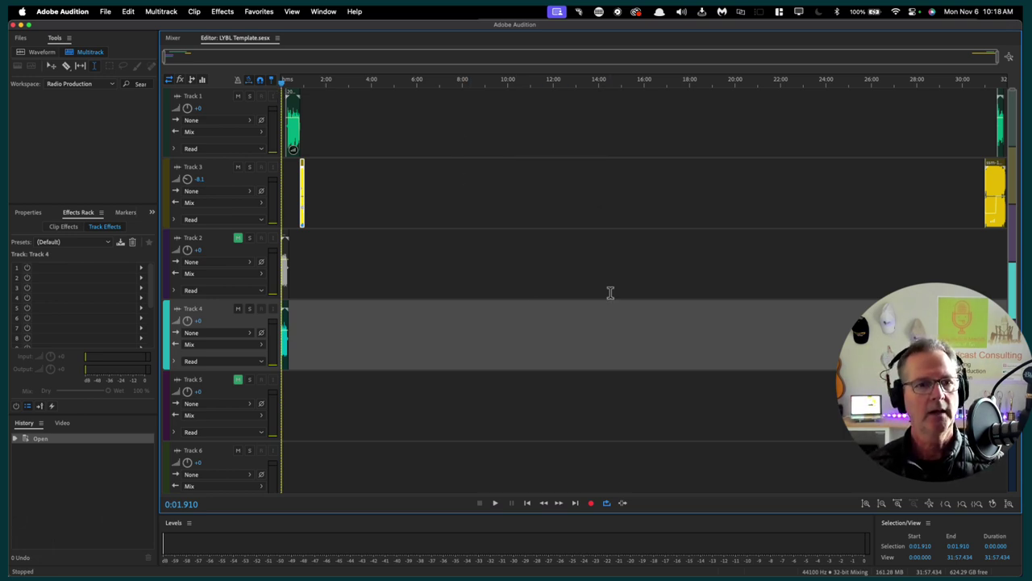
Switch to Finder and open the EPISODES folder within the podcast folder on the T2 drive
{"action": "scroll", "coordinate": [610, 293], "scroll_direction": "down", "scroll_amount": 2}
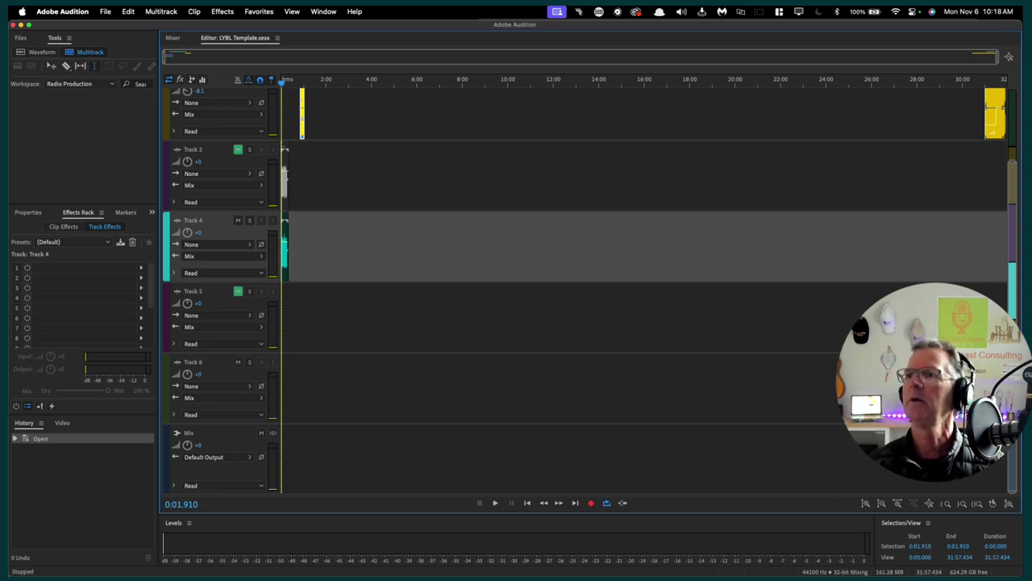
{"action": "key", "text": "super+o"}
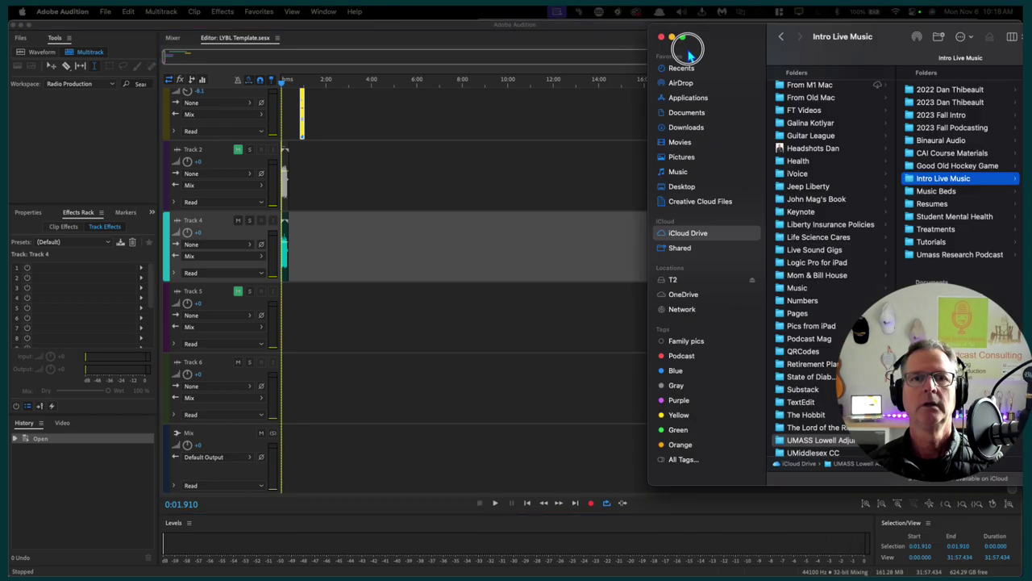
{"action": "left_click", "coordinate": [516, 50]}
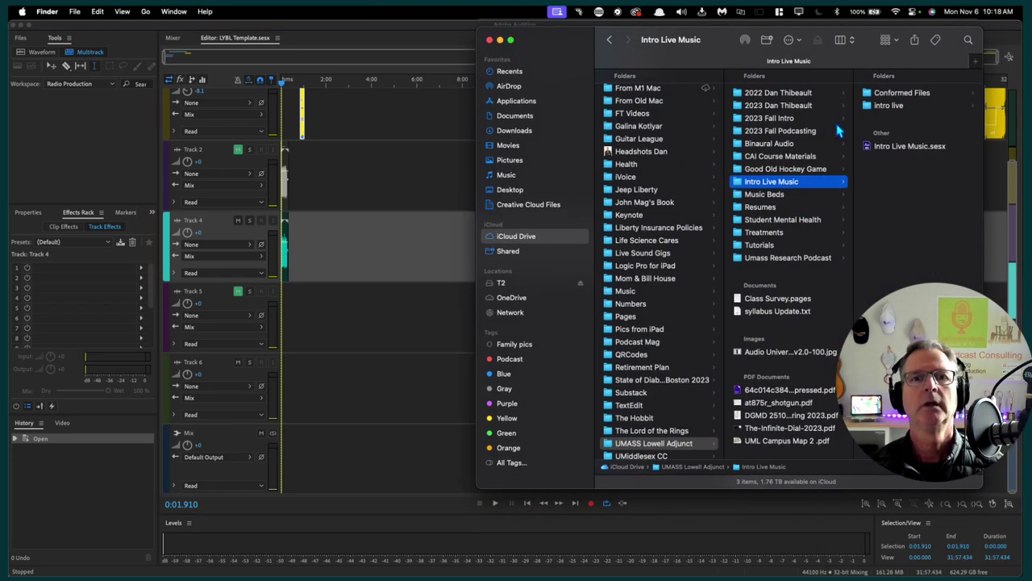
{"action": "left_click", "coordinate": [505, 283]}
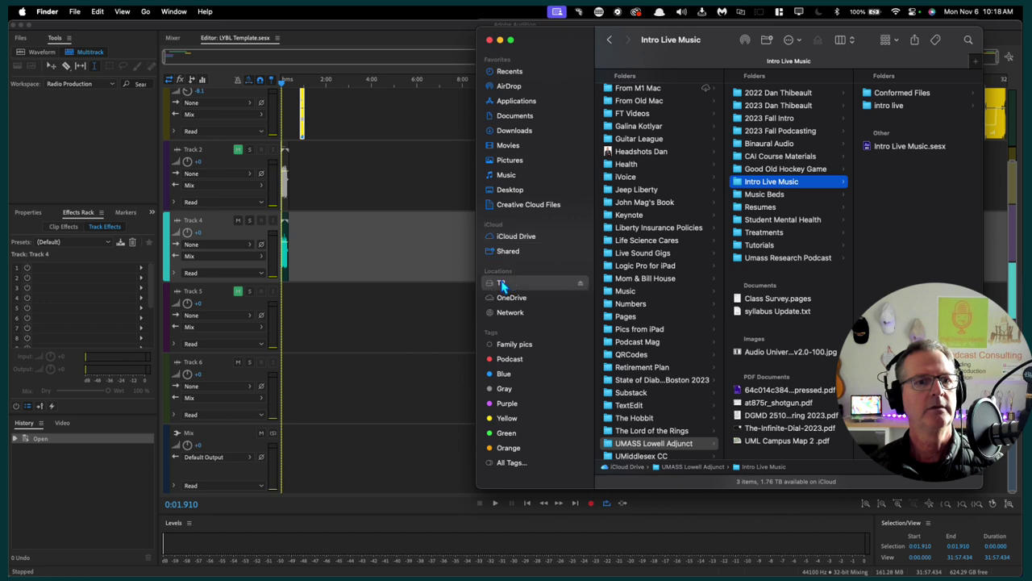
{"action": "left_click", "coordinate": [613, 119]}
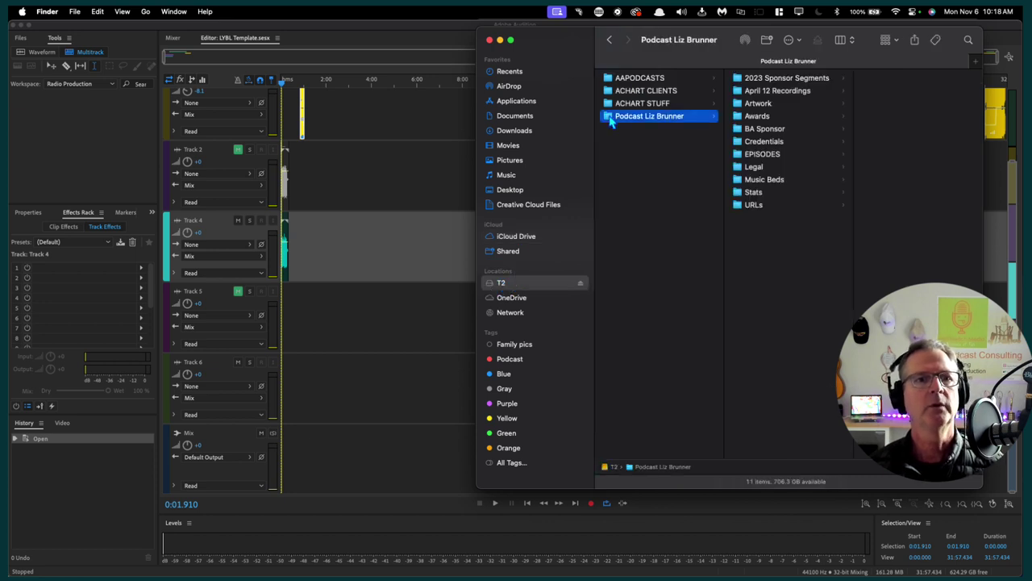
{"action": "left_click", "coordinate": [739, 155]}
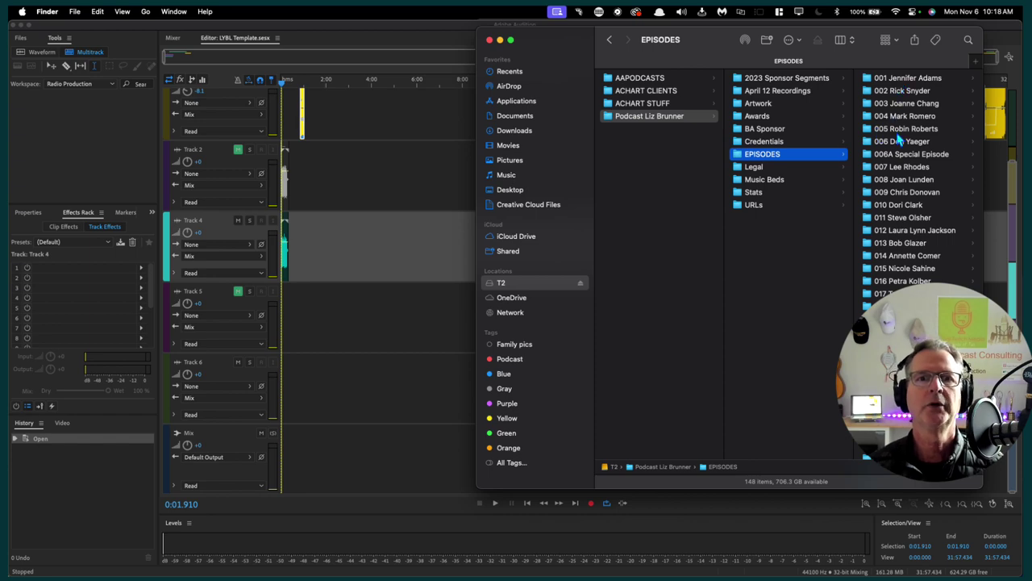
Open the Raw folder of episode 135 and select POD00004.WAV
{"action": "scroll", "coordinate": [905, 184], "scroll_direction": "down", "scroll_amount": 3}
{"action": "scroll", "coordinate": [905, 184], "scroll_direction": "down", "scroll_amount": 20}
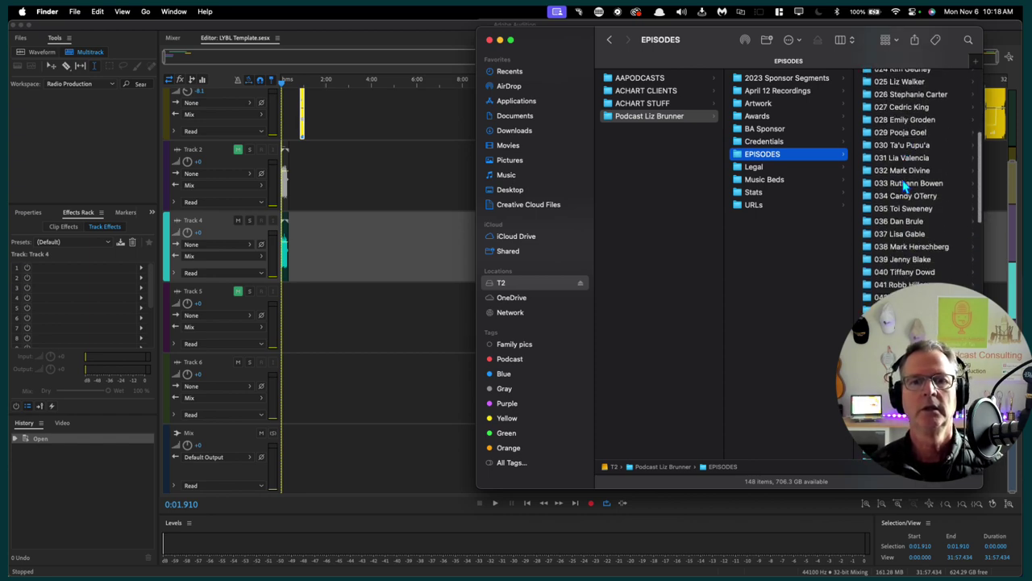
{"action": "scroll", "coordinate": [905, 185], "scroll_direction": "down", "scroll_amount": 15}
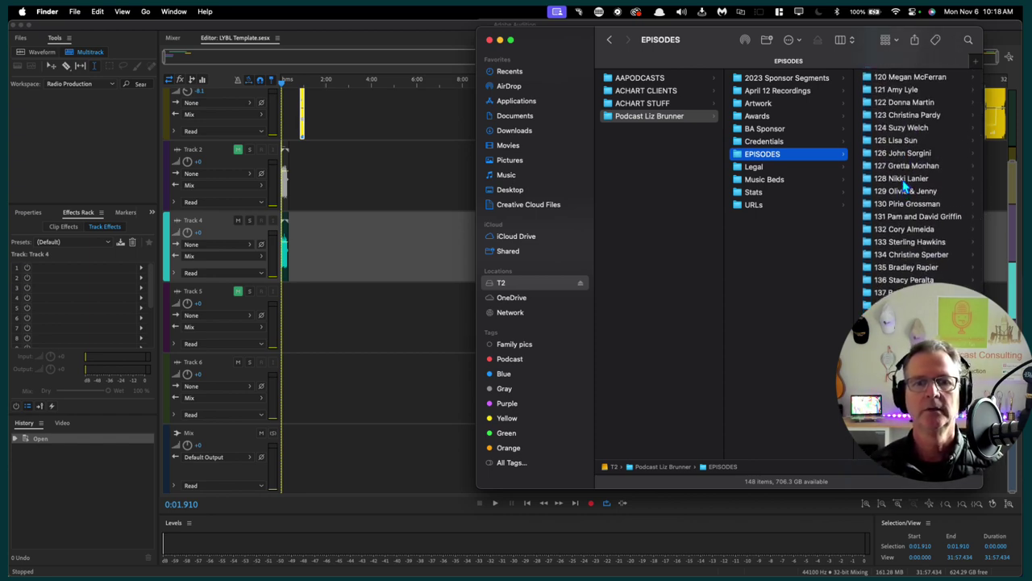
{"action": "left_click", "coordinate": [870, 271]}
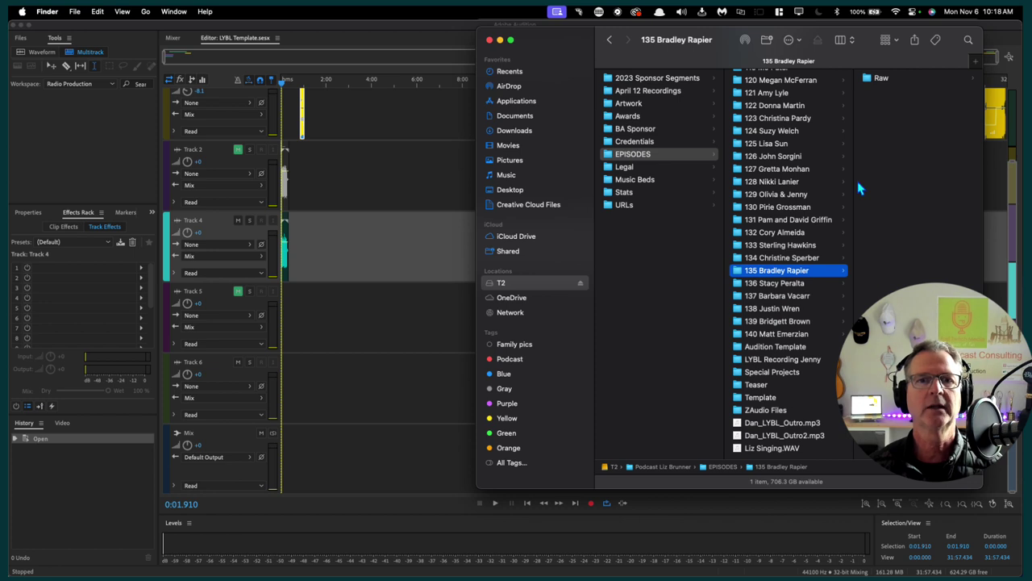
{"action": "left_click", "coordinate": [867, 79]}
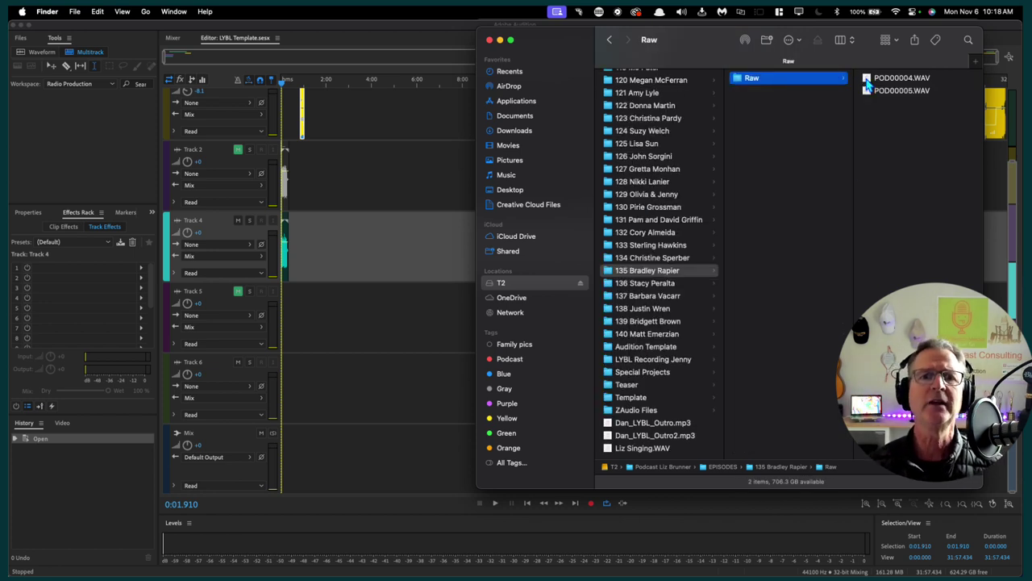
{"action": "left_click", "coordinate": [868, 81]}
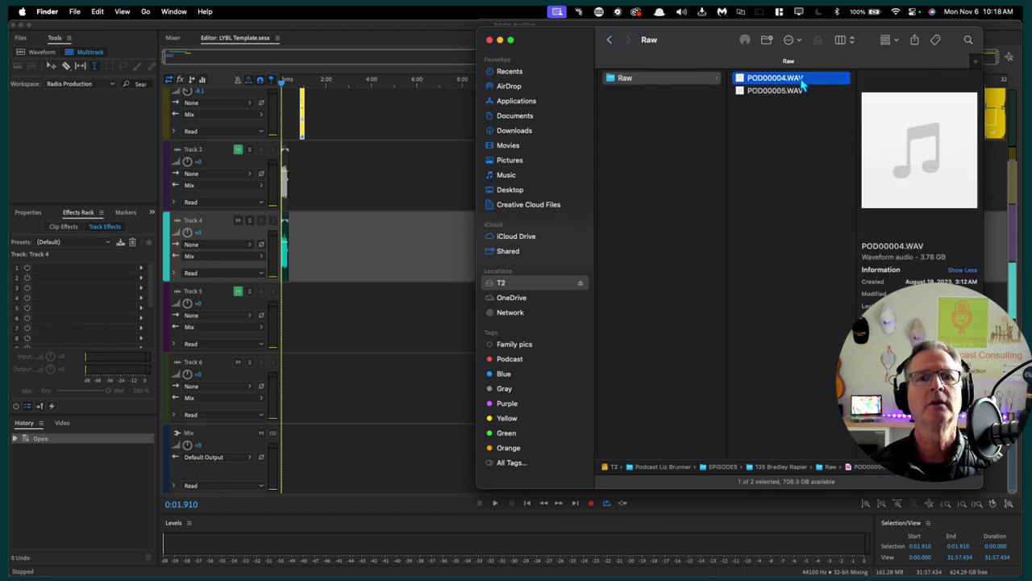
Try to insert POD00004.WAV on Track 6 of the Audition session with a sample-rate-conformed copy, and undo the insertion
{"action": "left_click_drag", "start_coordinate": [739, 81], "coordinate": [405, 316]}
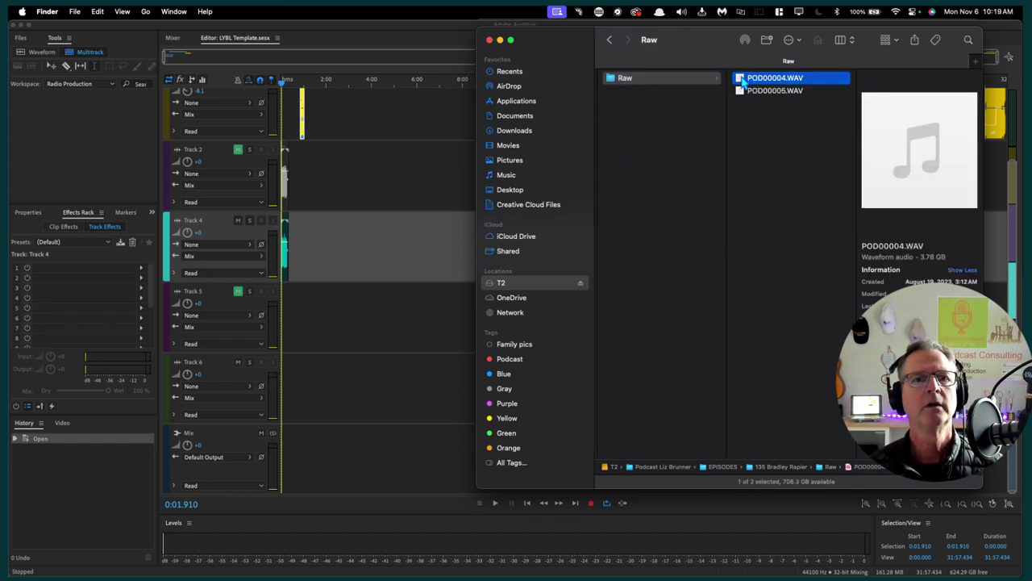
{"action": "left_click_drag", "start_coordinate": [743, 78], "coordinate": [309, 396]}
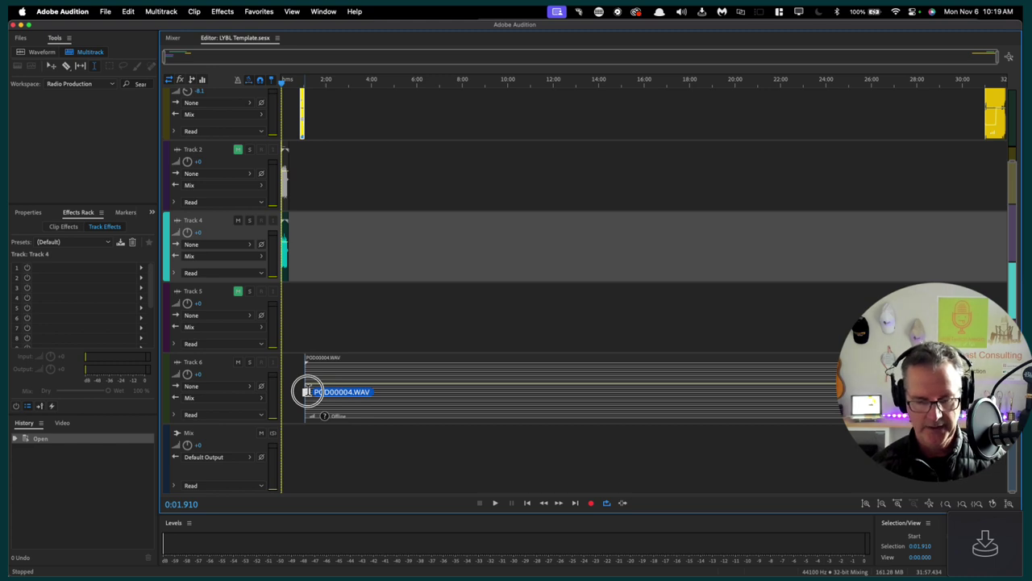
{"action": "key", "text": "alt"}
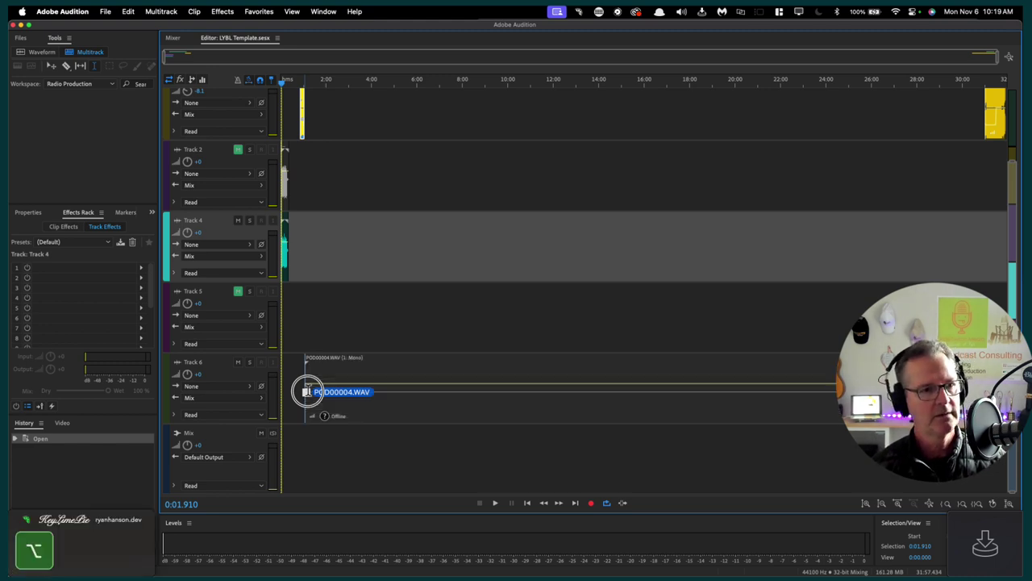
{"action": "left_click_drag", "start_coordinate": [307, 392], "coordinate": [308, 394]}
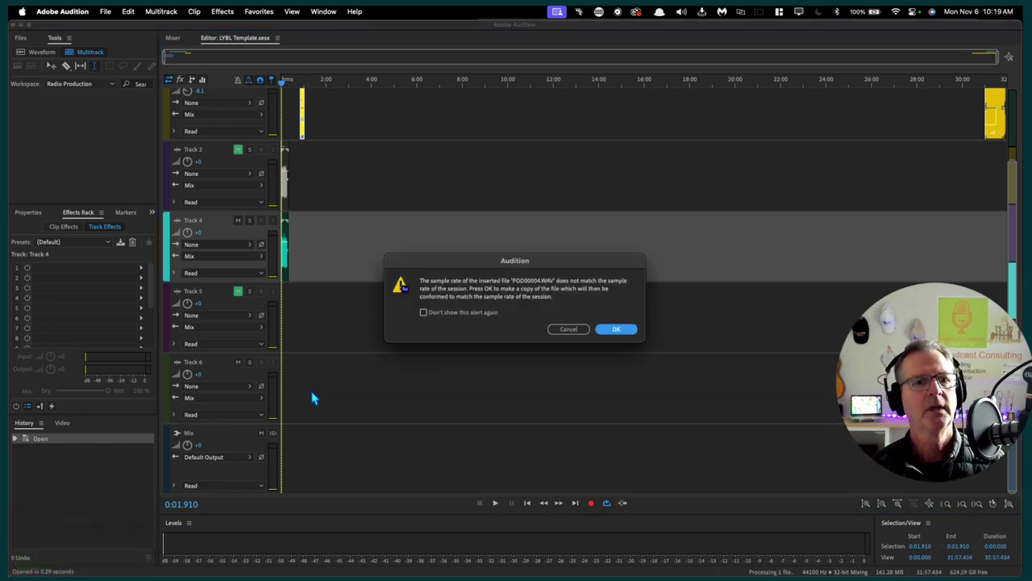
{"action": "left_click", "coordinate": [613, 331]}
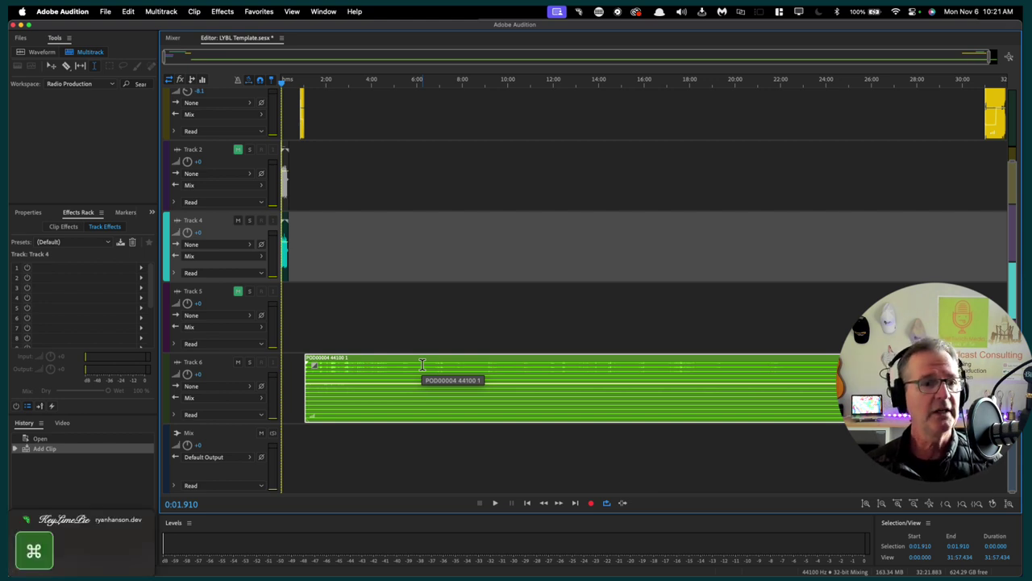
{"action": "key", "text": "super+z"}
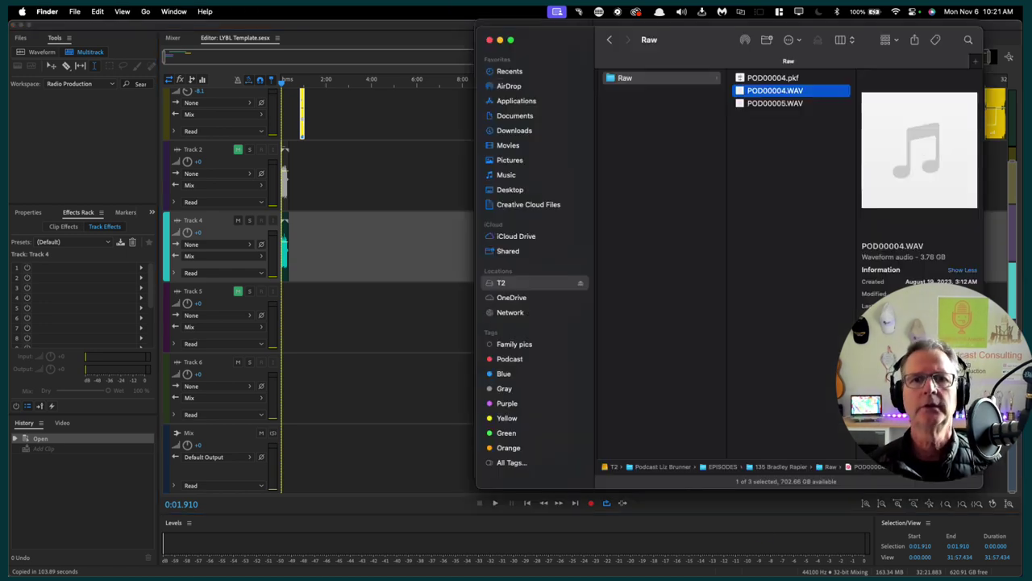
Insert POD00004.WAV from Finder as separate mono clips from Track 6 downward at about 1:00, accepting conversion to the session's sample rate
{"action": "key", "text": "super+Tab"}
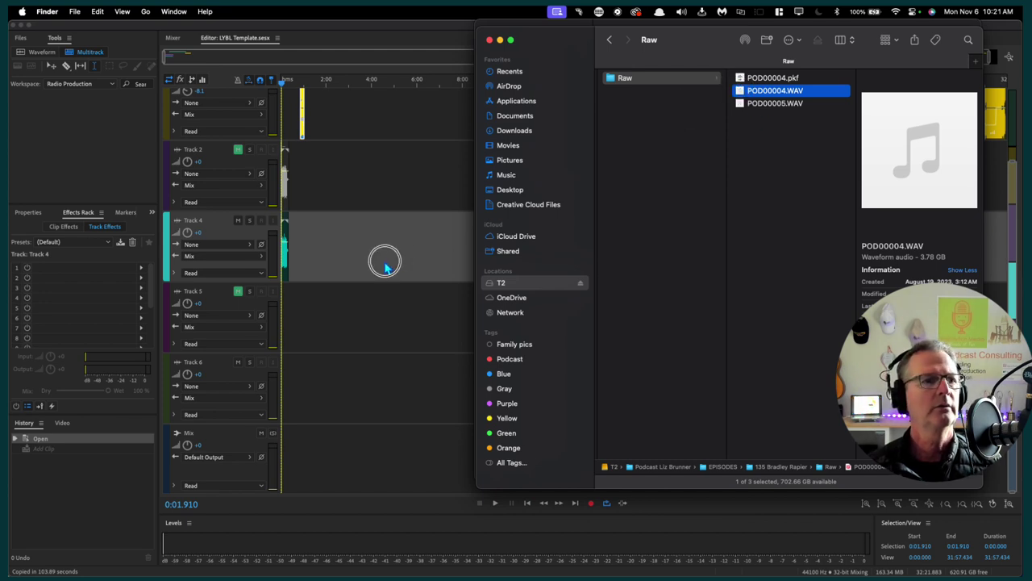
{"action": "left_click_drag", "start_coordinate": [747, 95], "coordinate": [305, 388]}
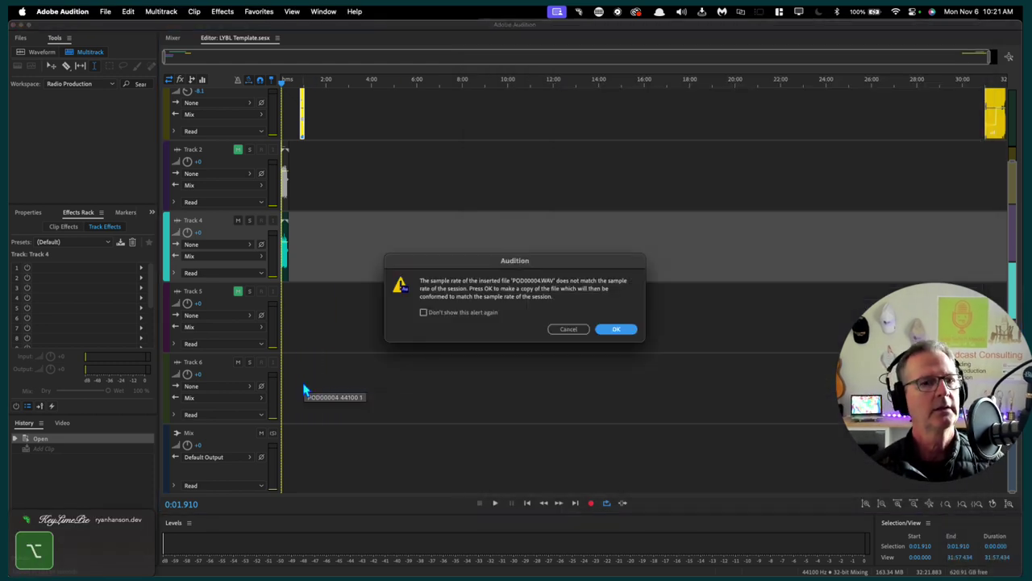
{"action": "left_click", "coordinate": [617, 329]}
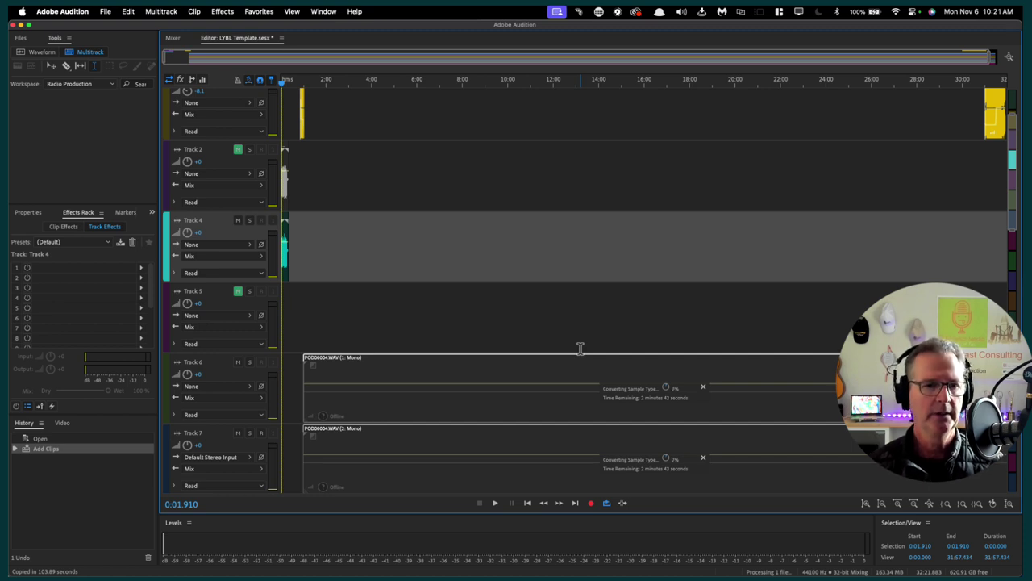
{"action": "scroll", "coordinate": [580, 348], "scroll_direction": "down", "scroll_amount": 2}
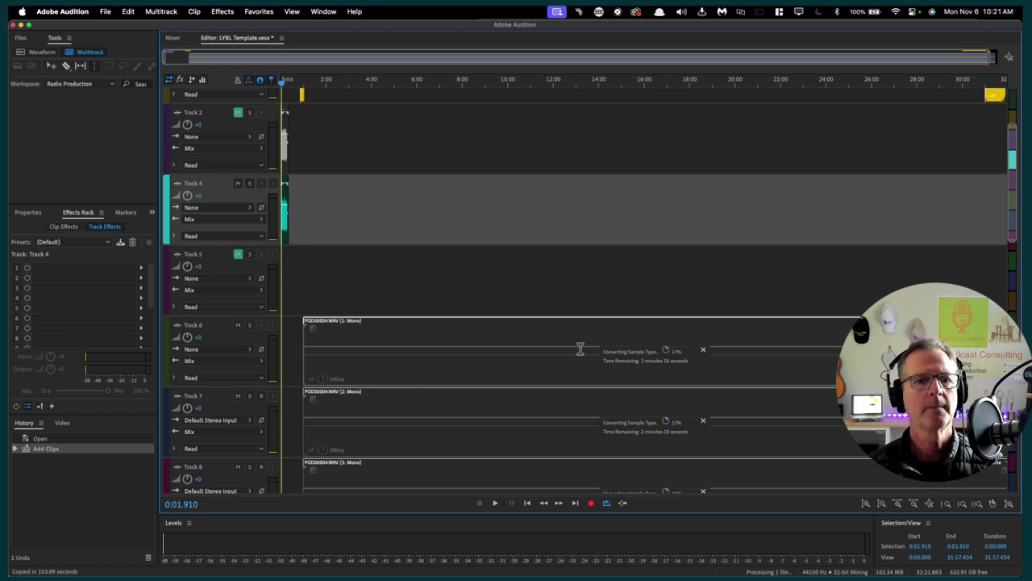
{"action": "scroll", "coordinate": [624, 284], "scroll_direction": "down", "scroll_amount": 1}
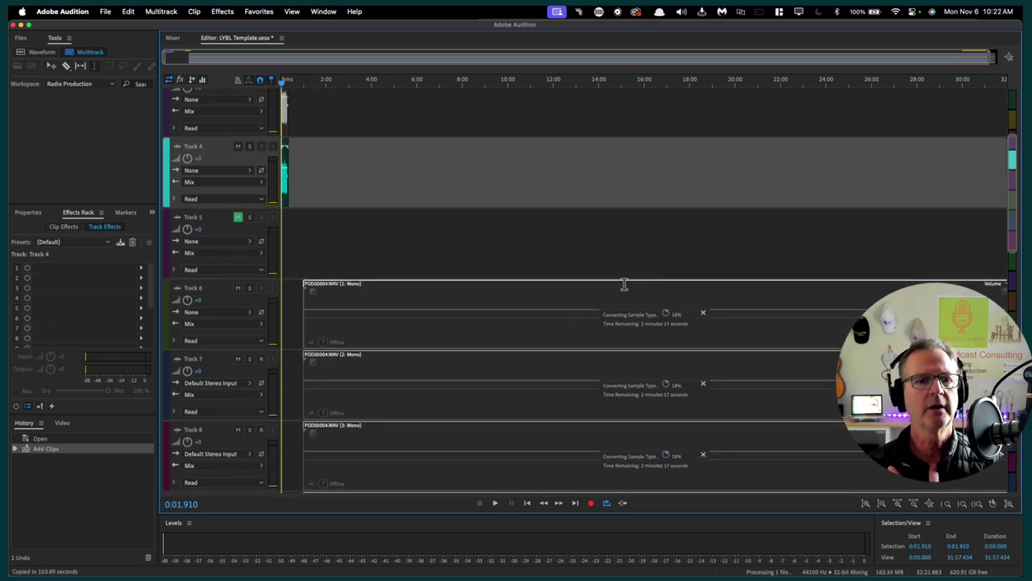
{"action": "scroll", "coordinate": [624, 284], "scroll_direction": "down", "scroll_amount": 1}
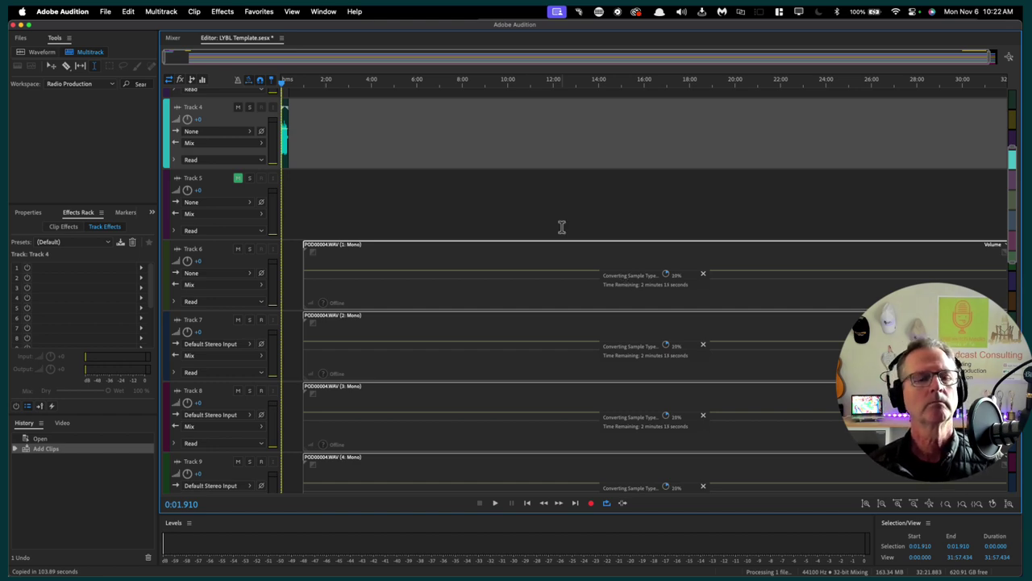
{"action": "scroll", "coordinate": [561, 226], "scroll_direction": "down", "scroll_amount": 4}
{"action": "scroll", "coordinate": [562, 227], "scroll_direction": "up", "scroll_amount": 10}
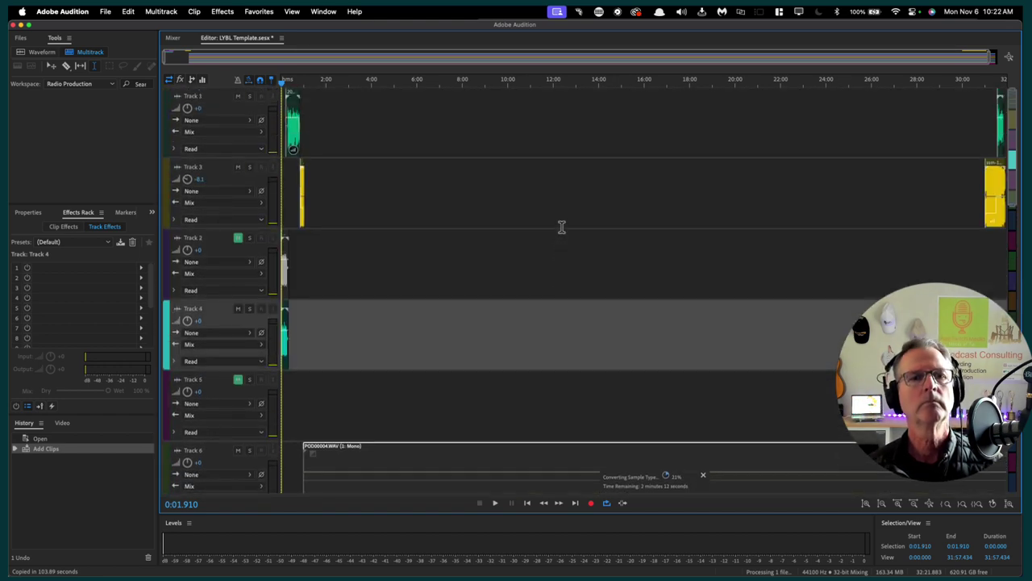
{"action": "scroll", "coordinate": [561, 227], "scroll_direction": "down", "scroll_amount": 9}
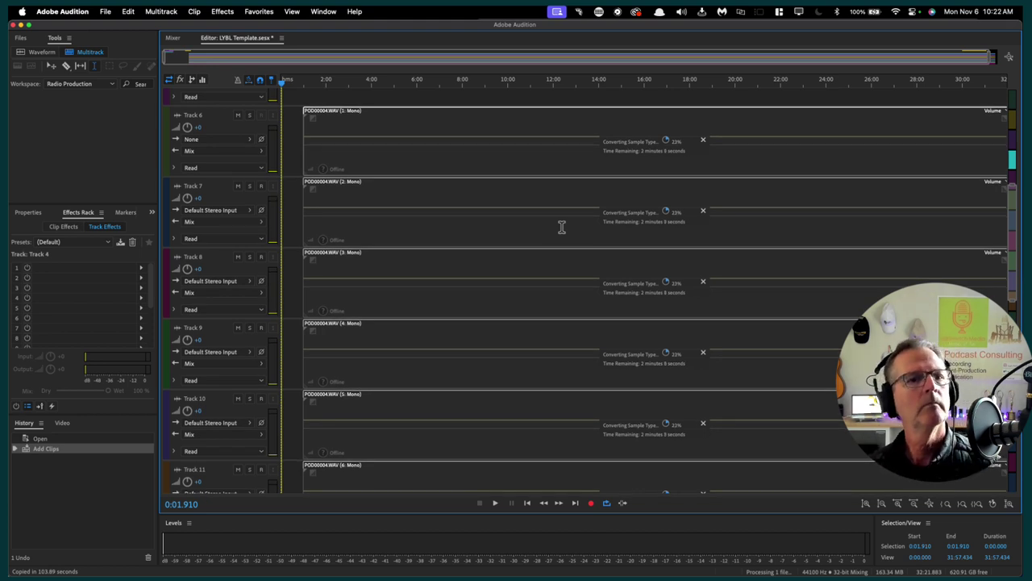
{"action": "scroll", "coordinate": [562, 234], "scroll_direction": "up", "scroll_amount": 9}
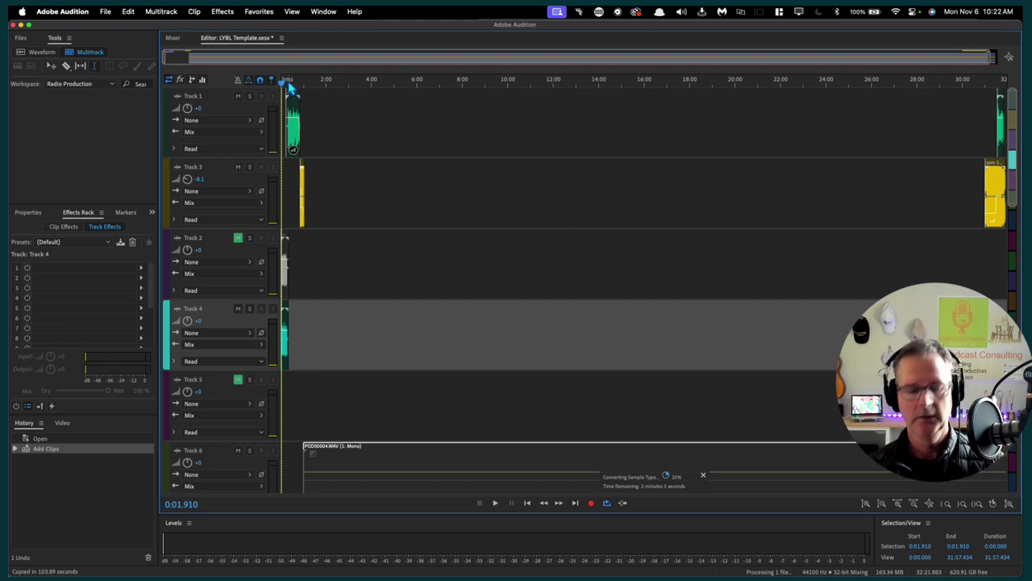
Play the session from its beginning to check the levels of the opening intro clips
{"action": "key", "text": "equal"}
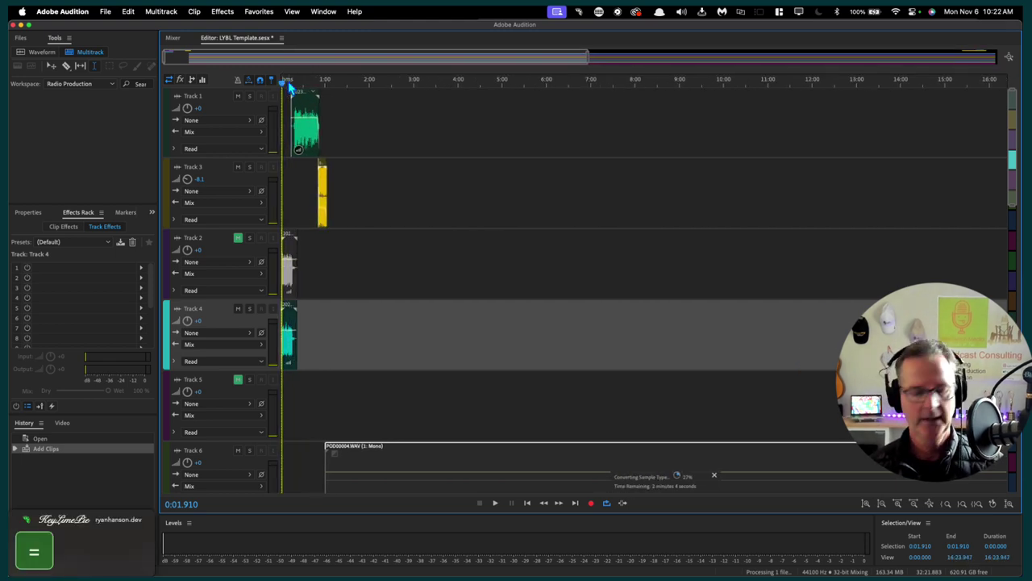
{"action": "key", "text": "equal"}
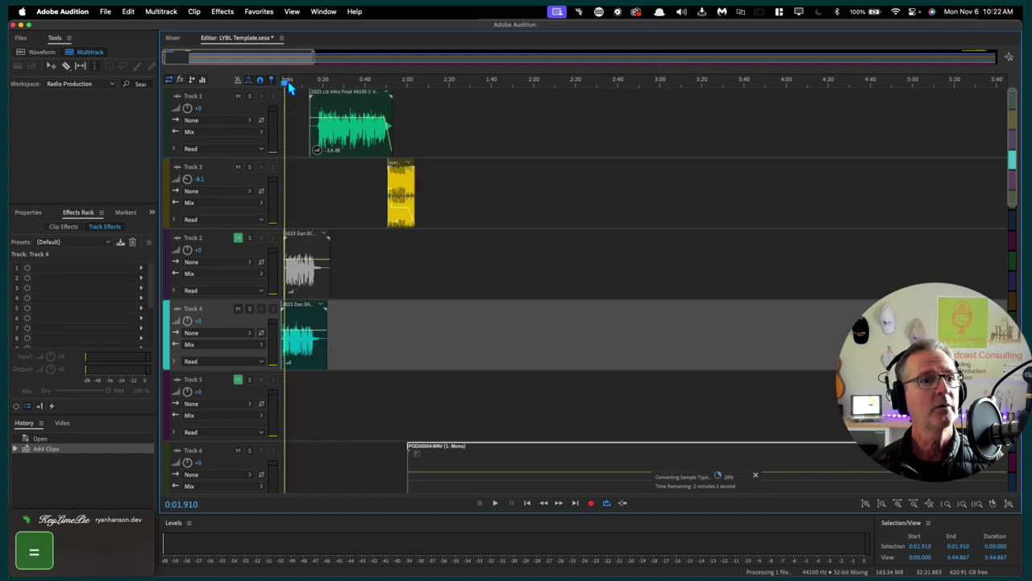
{"action": "key", "text": "equal"}
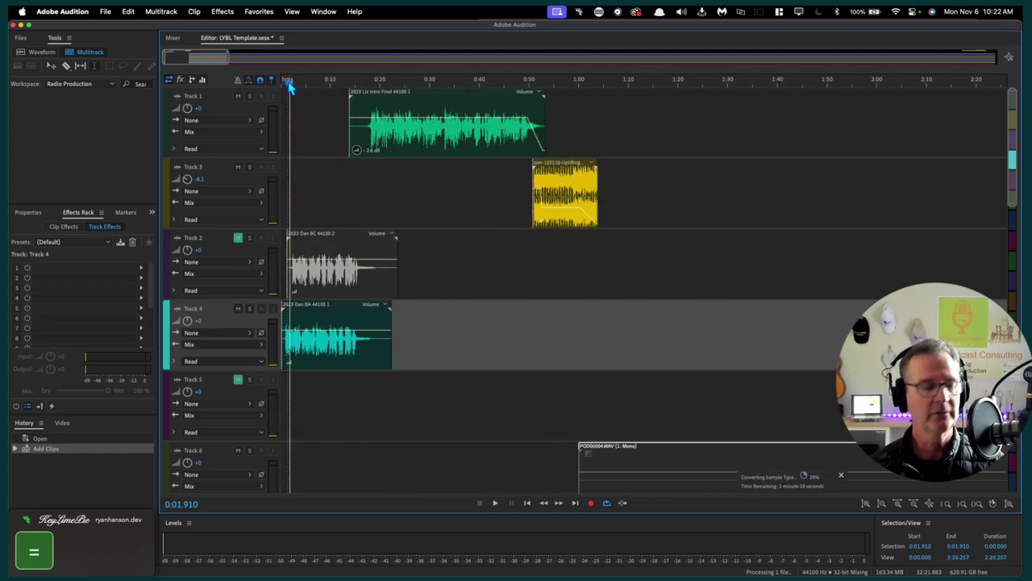
{"action": "key", "text": "equal"}
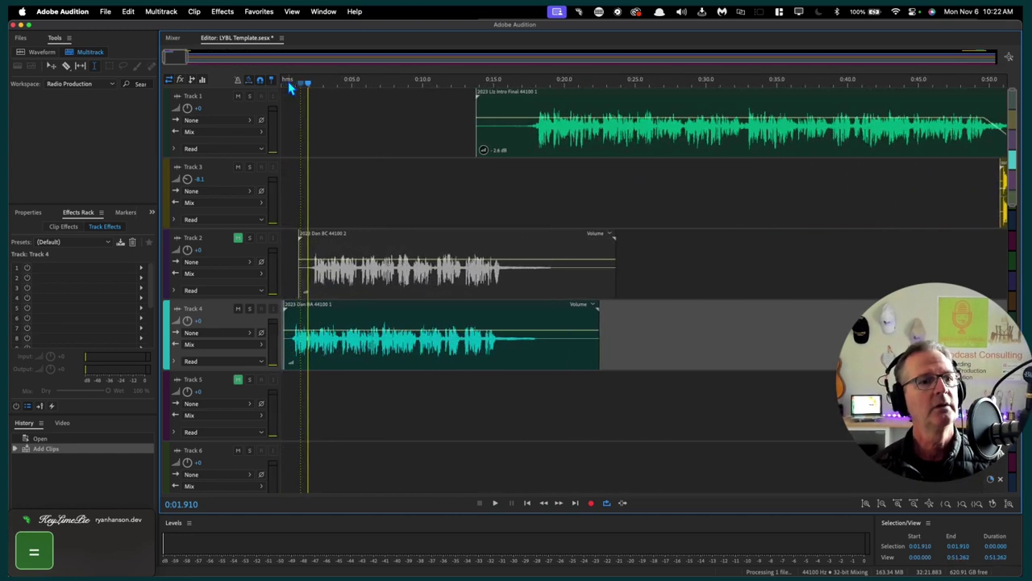
{"action": "left_click", "coordinate": [283, 84]}
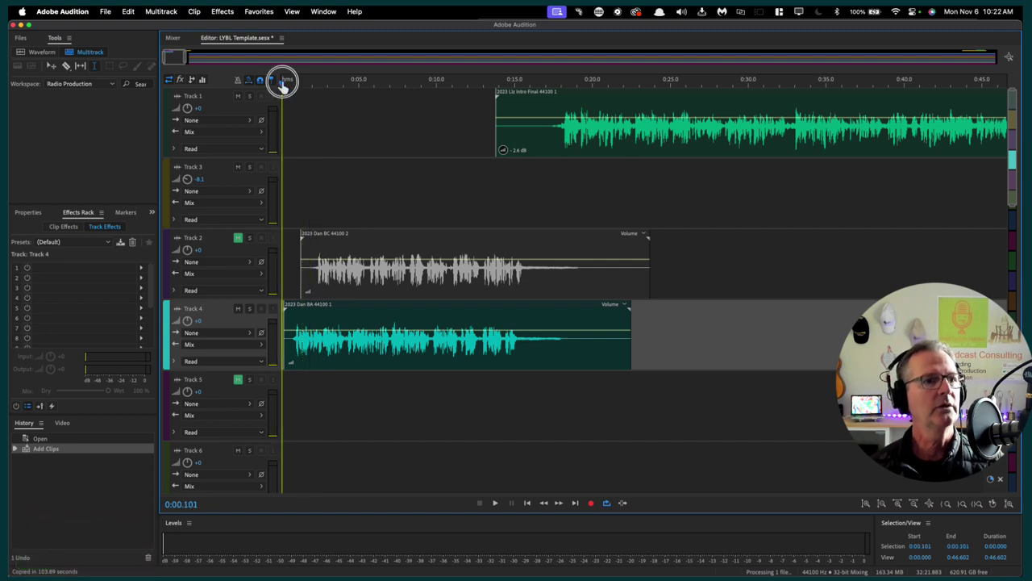
{"action": "key", "text": "space"}
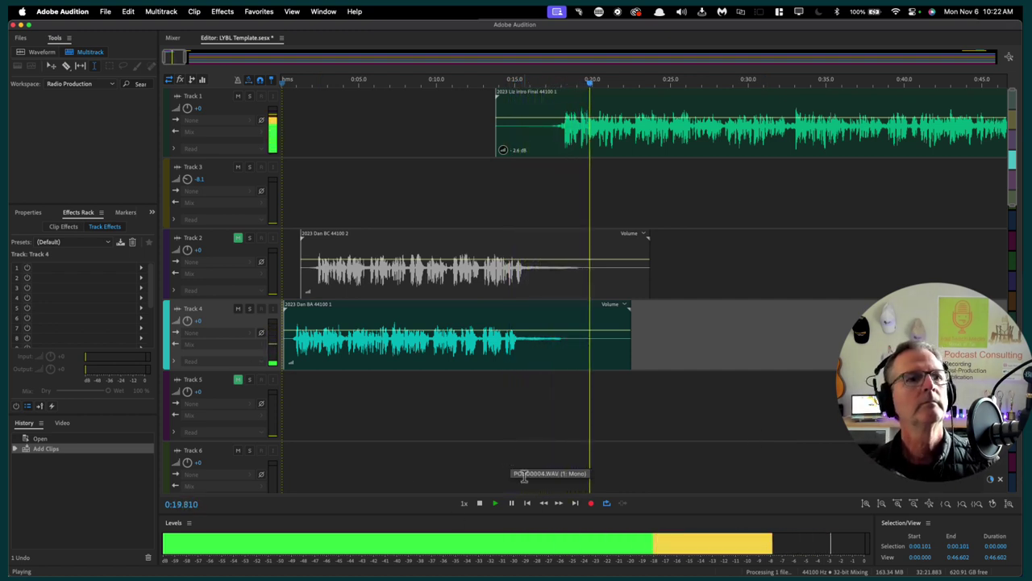
Set the clip gain of the intro clip on Track 1 to -4.8 dB and the opening clip on Track 4 to -2.6 dB
{"action": "left_click", "coordinate": [494, 152]}
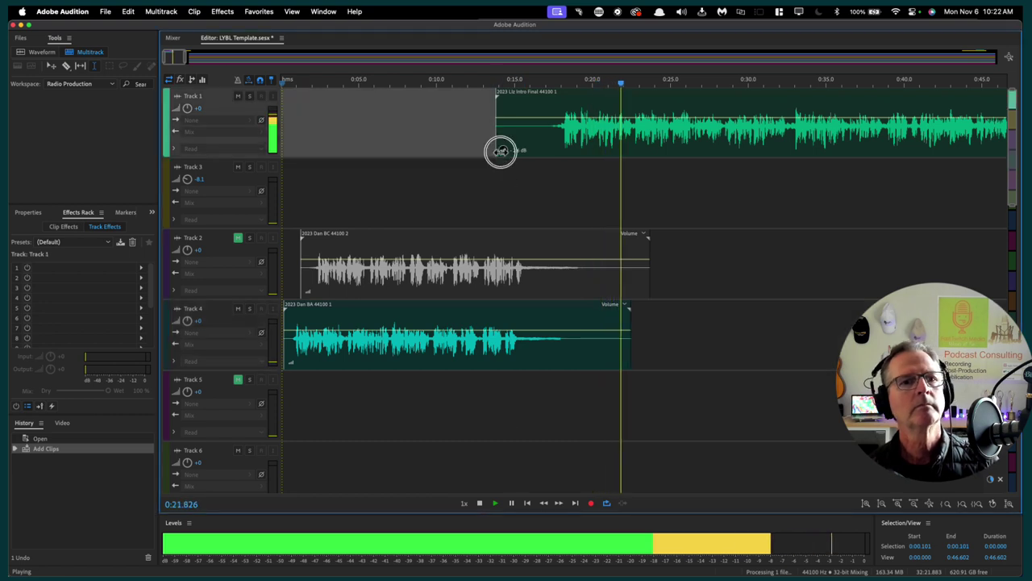
{"action": "left_click_drag", "start_coordinate": [498, 151], "coordinate": [495, 153]}
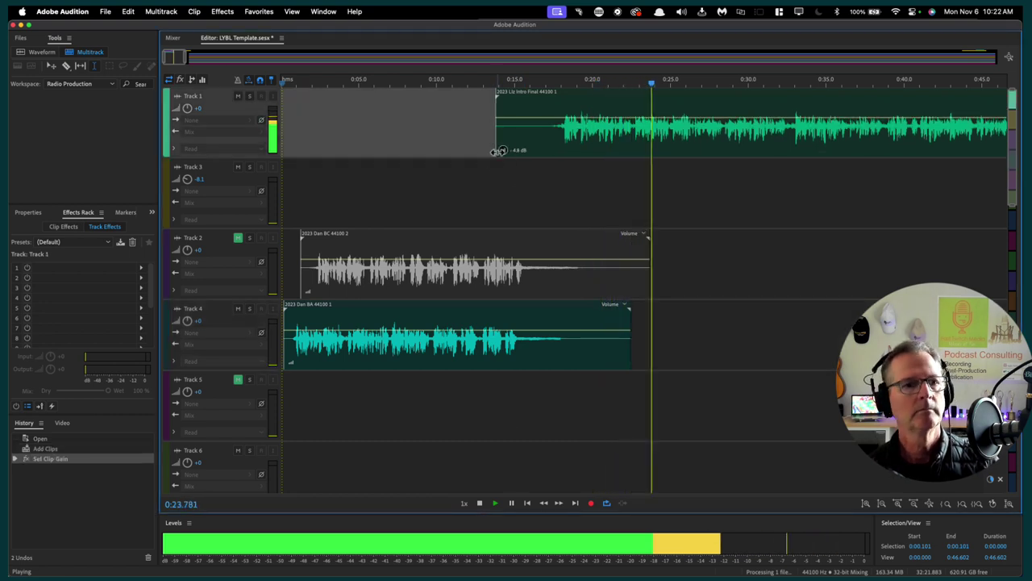
{"action": "left_click_drag", "start_coordinate": [288, 362], "coordinate": [287, 364]}
{"action": "key", "text": "space"}
{"action": "scroll", "coordinate": [669, 249], "scroll_direction": "right", "scroll_amount": 5}
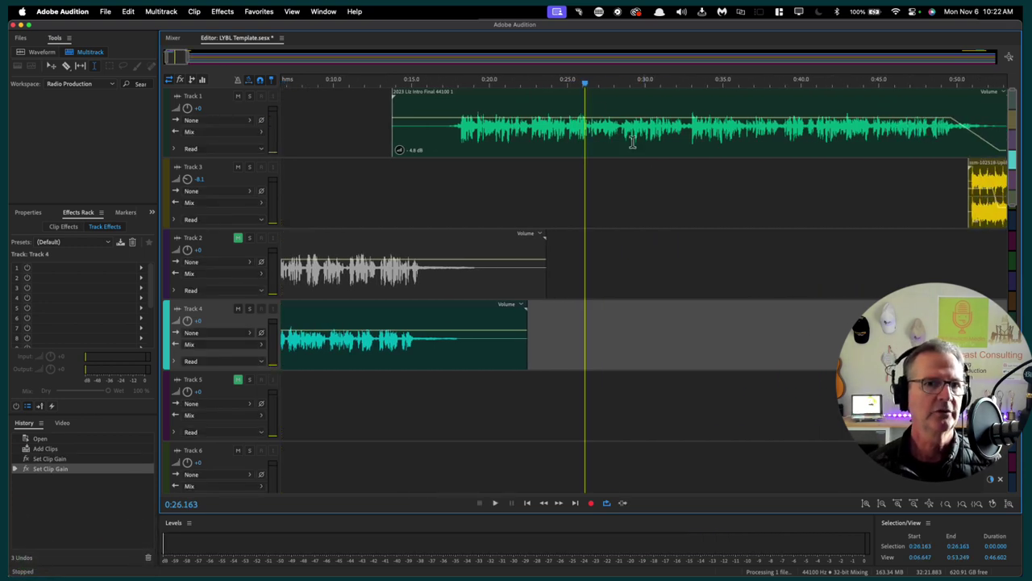
{"action": "key", "text": "space"}
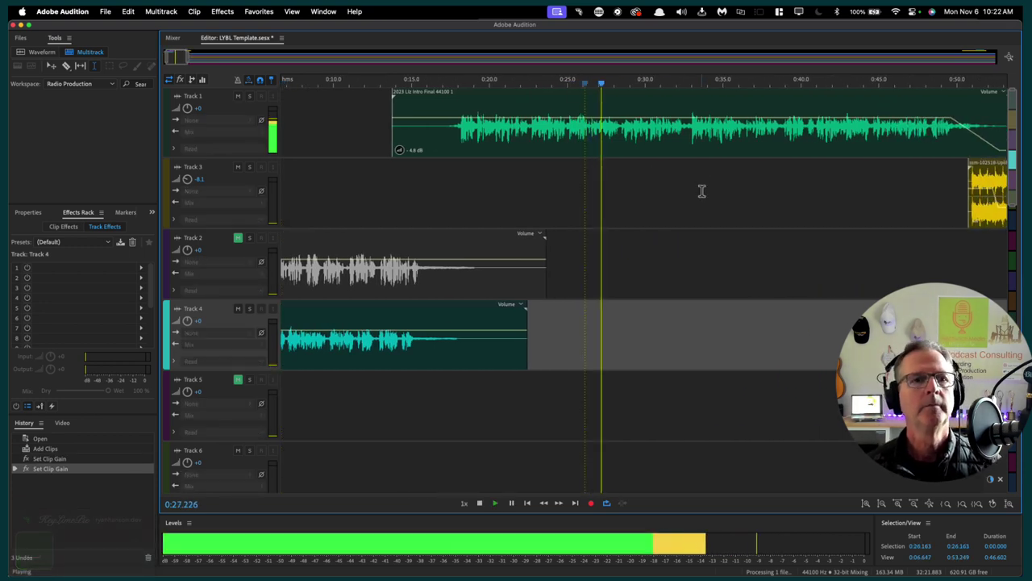
{"action": "scroll", "coordinate": [701, 191], "scroll_direction": "right", "scroll_amount": 7}
{"action": "key", "text": "space"}
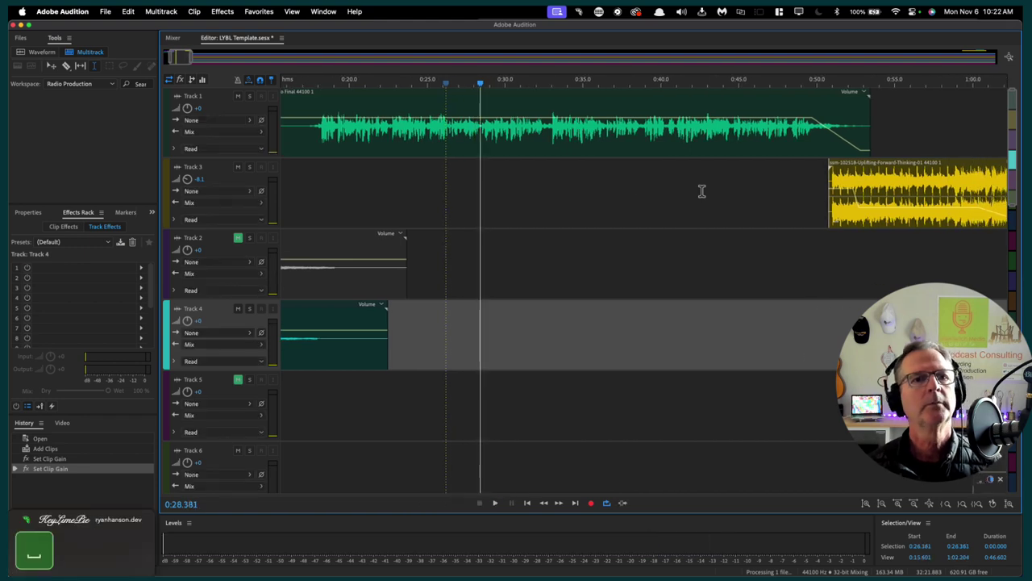
Play from about 0:44 into the music transition and lower the clip gain of the music clip on Track 3
{"action": "left_click", "coordinate": [731, 83]}
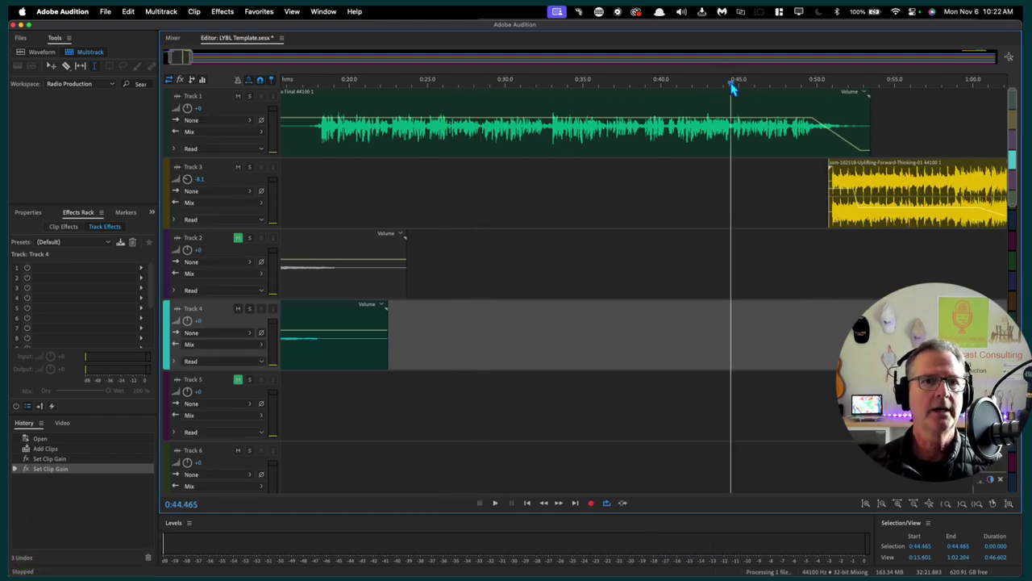
{"action": "key", "text": "space"}
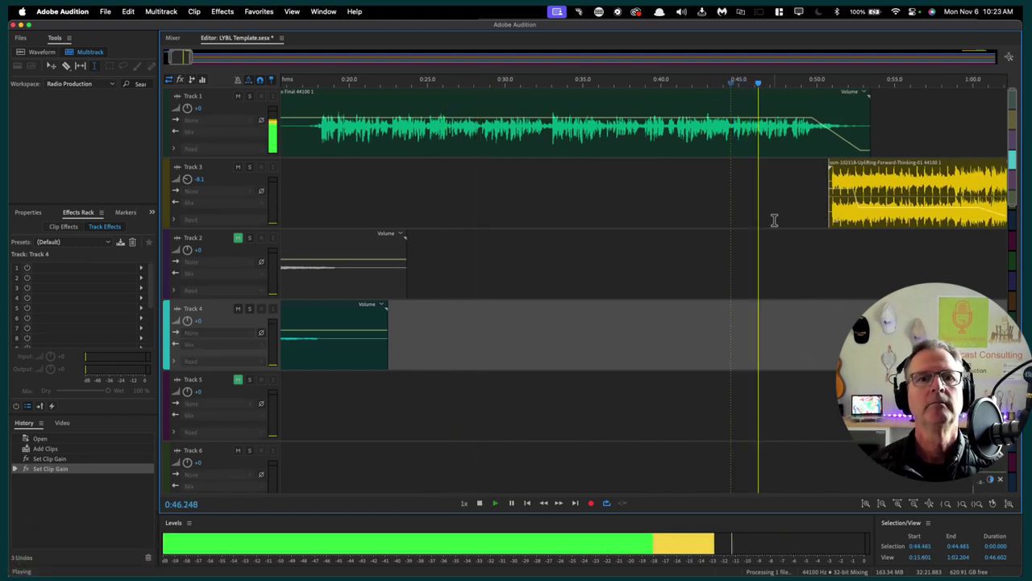
{"action": "scroll", "coordinate": [775, 220], "scroll_direction": "right", "scroll_amount": 3}
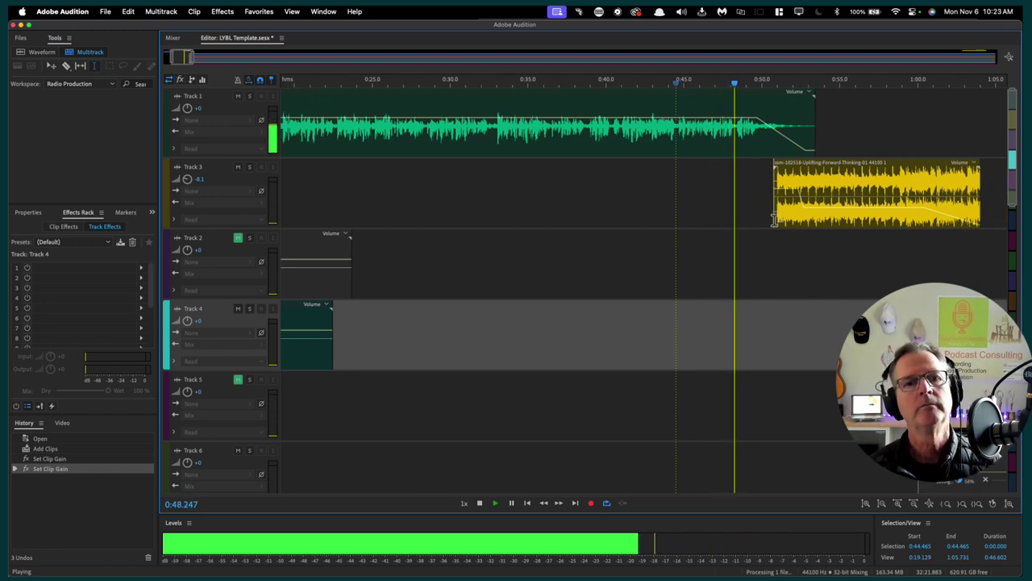
{"action": "scroll", "coordinate": [466, 226], "scroll_direction": "right", "scroll_amount": 5}
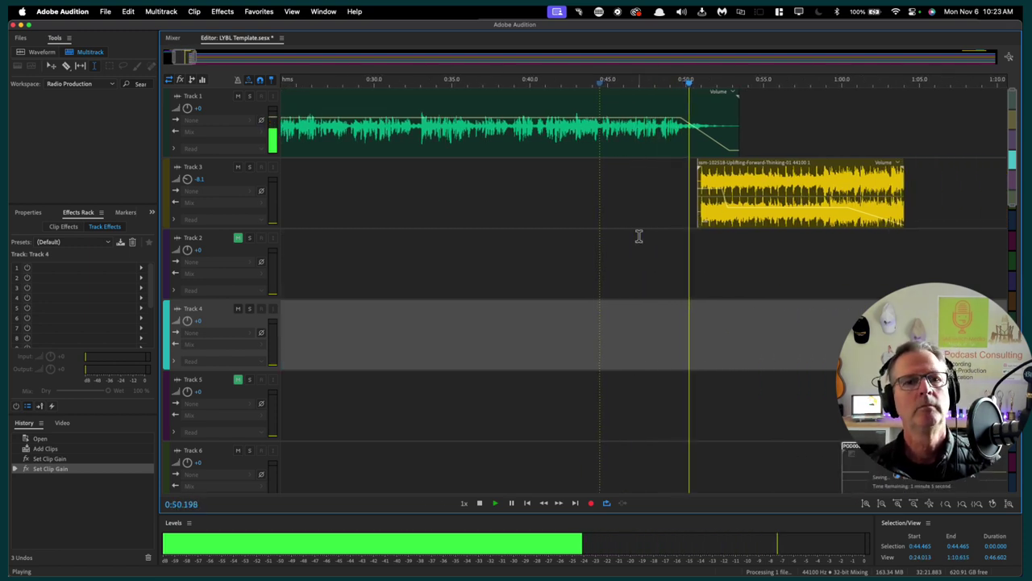
{"action": "left_click_drag", "start_coordinate": [704, 227], "coordinate": [702, 226]}
{"action": "key", "text": "space"}
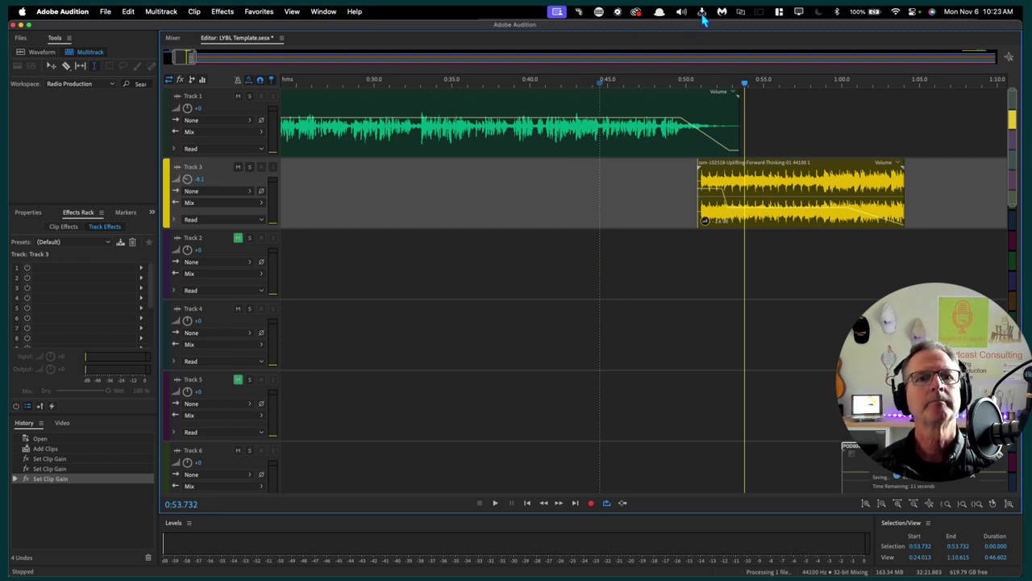
Launch Cursor Pro, enable its pointer highlight, and close its welcome window
{"action": "key", "text": "alt+space"}
{"action": "key", "text": "u"}
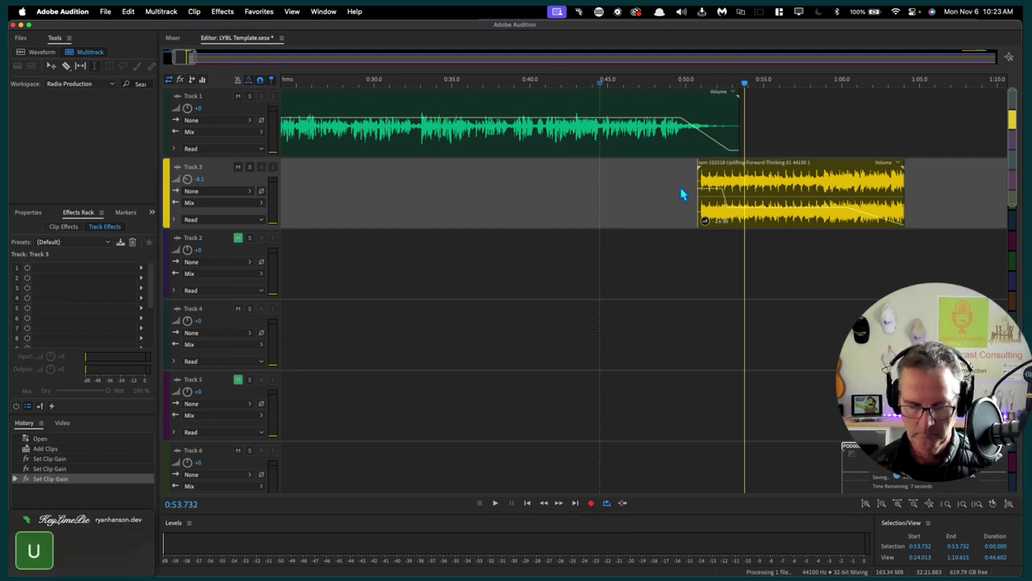
{"action": "key", "text": "s"}
{"action": "key", "text": "Return"}
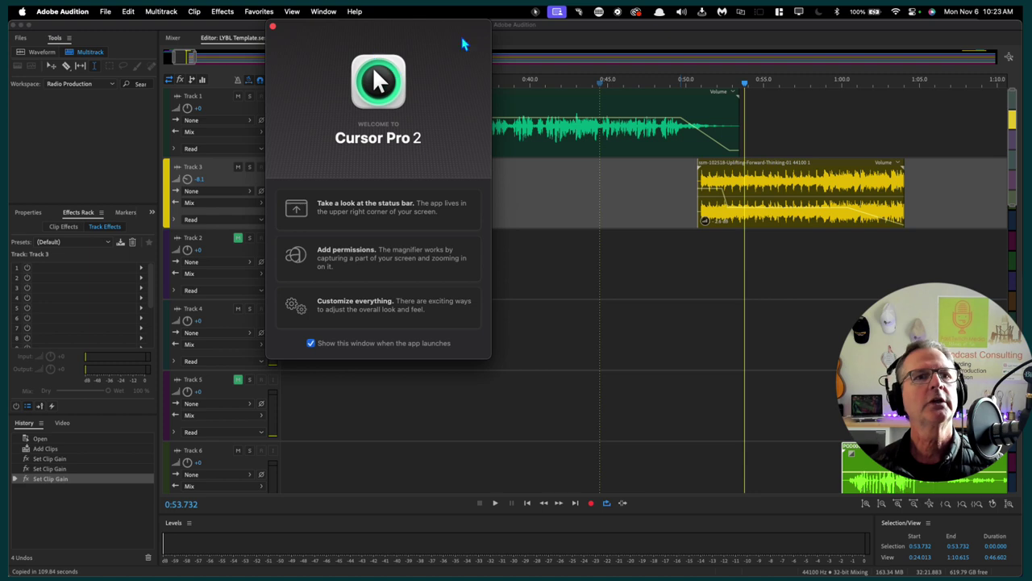
{"action": "left_click", "coordinate": [535, 13]}
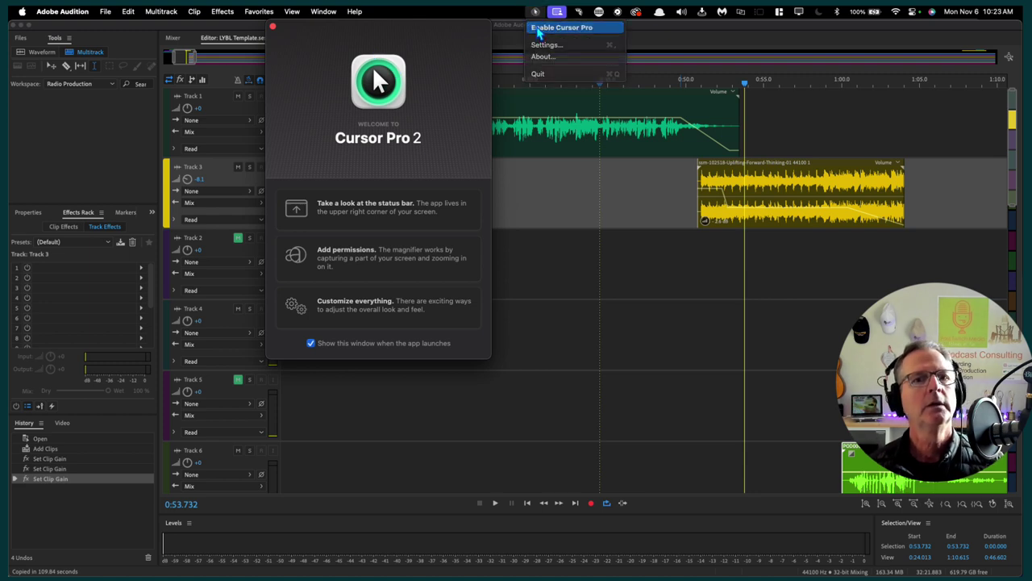
{"action": "left_click", "coordinate": [538, 28]}
{"action": "left_click", "coordinate": [273, 26]}
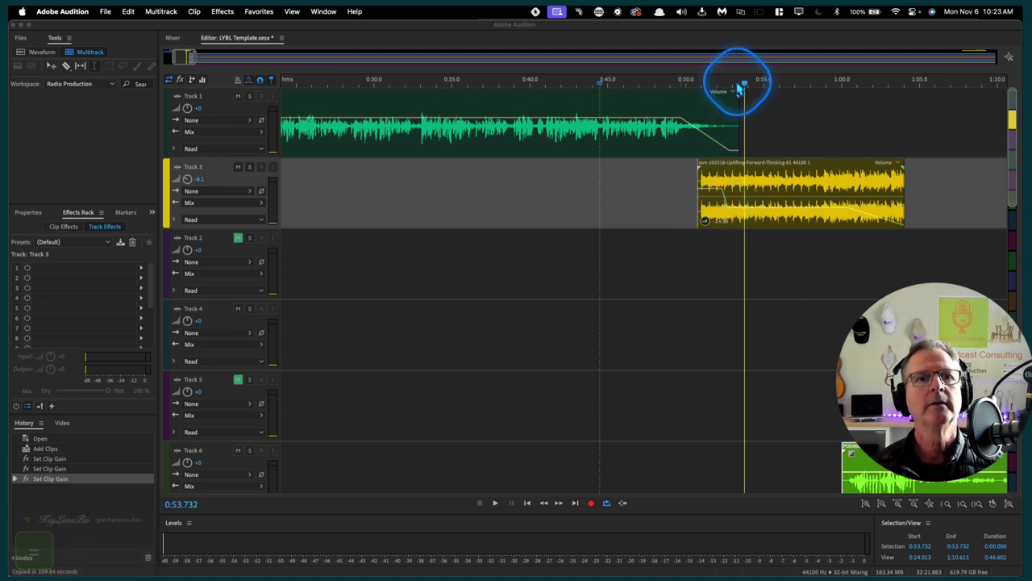
Play the transition from the intro clip into the Track 3 music starting at about 0:50.6
{"action": "key", "text": "equal"}
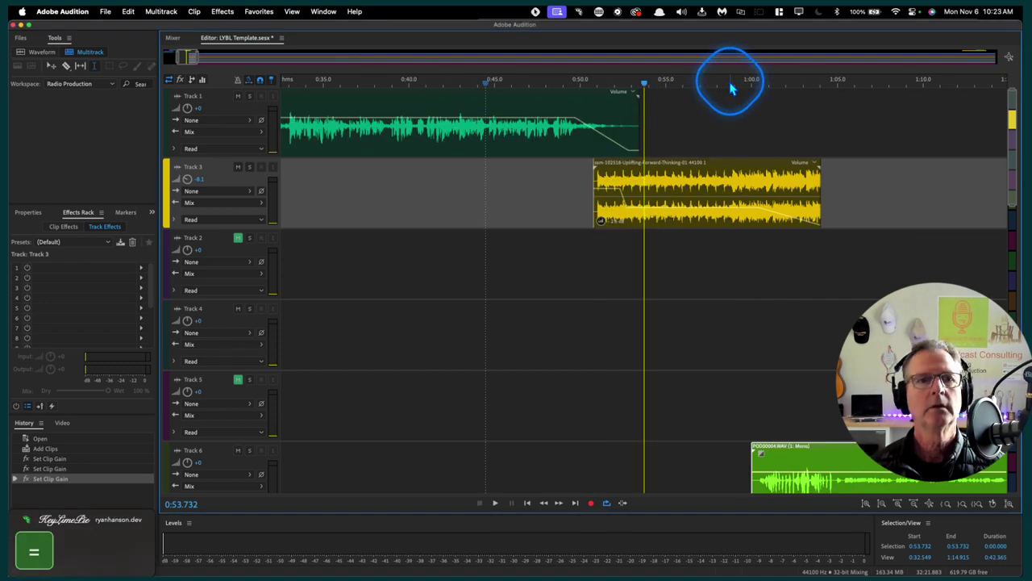
{"action": "left_click", "coordinate": [518, 81]}
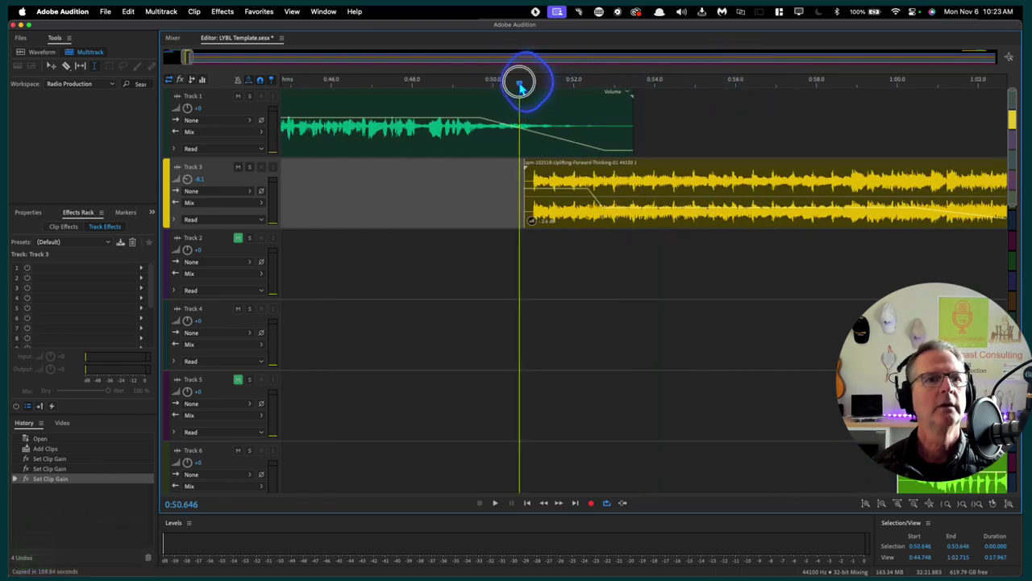
{"action": "key", "text": "space"}
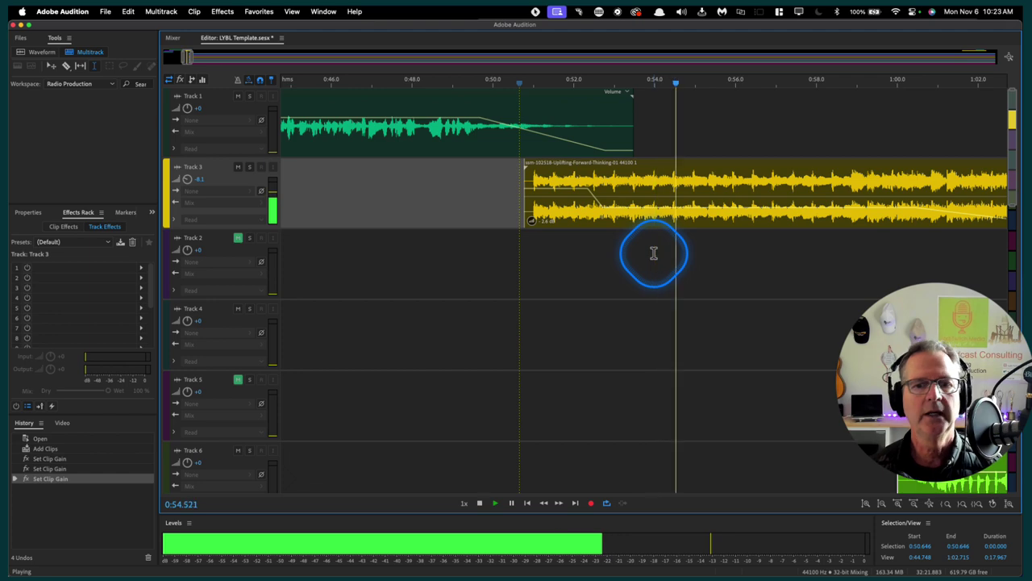
{"action": "key", "text": "space"}
Examine the waveforms of the imported POD00004.WAV mono clips from Track 6 downward
{"action": "scroll", "coordinate": [714, 263], "scroll_direction": "down", "scroll_amount": 5}
{"action": "scroll", "coordinate": [715, 263], "scroll_direction": "right", "scroll_amount": 5}
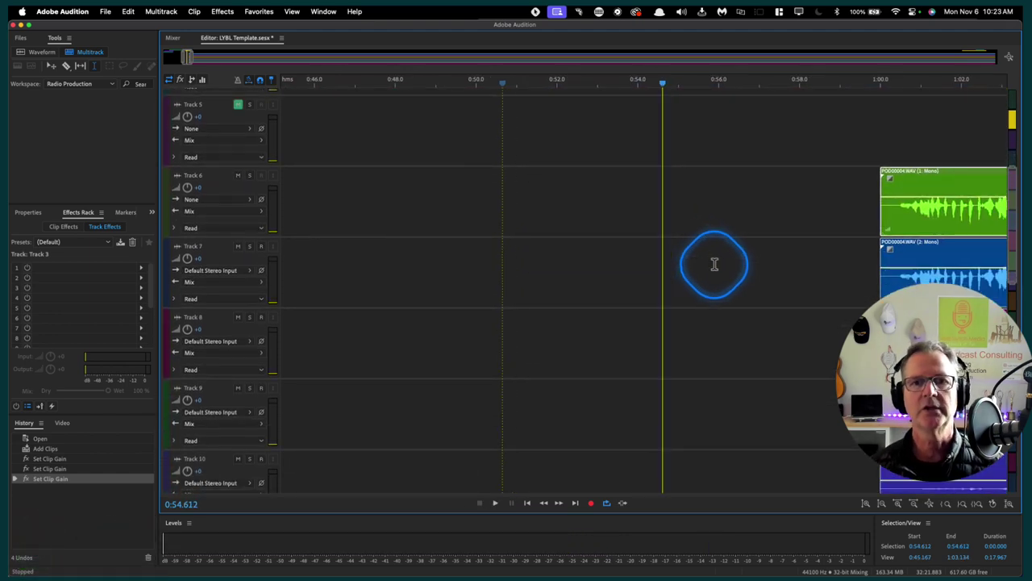
{"action": "key", "text": "minus"}
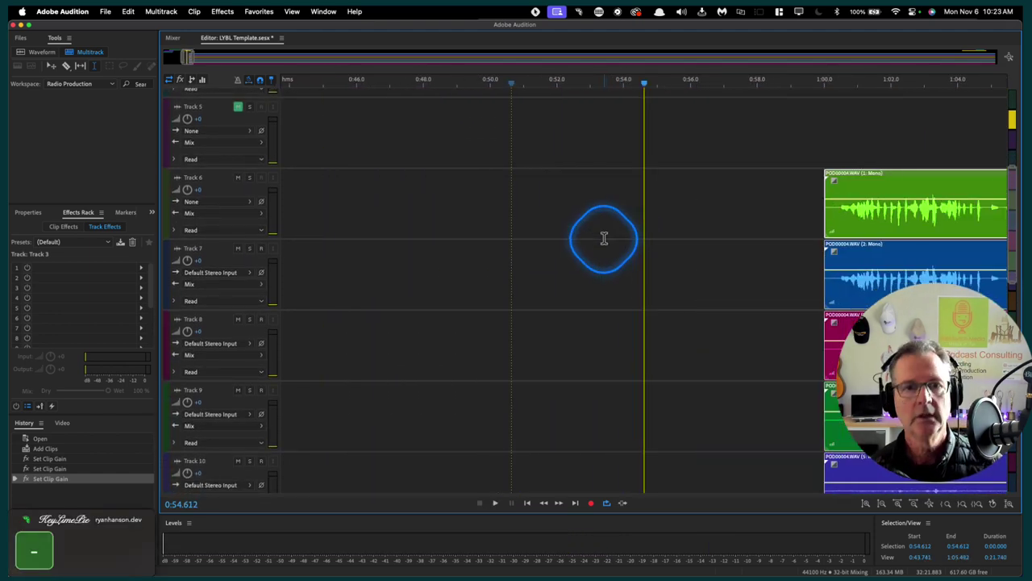
{"action": "key", "text": "minus"}
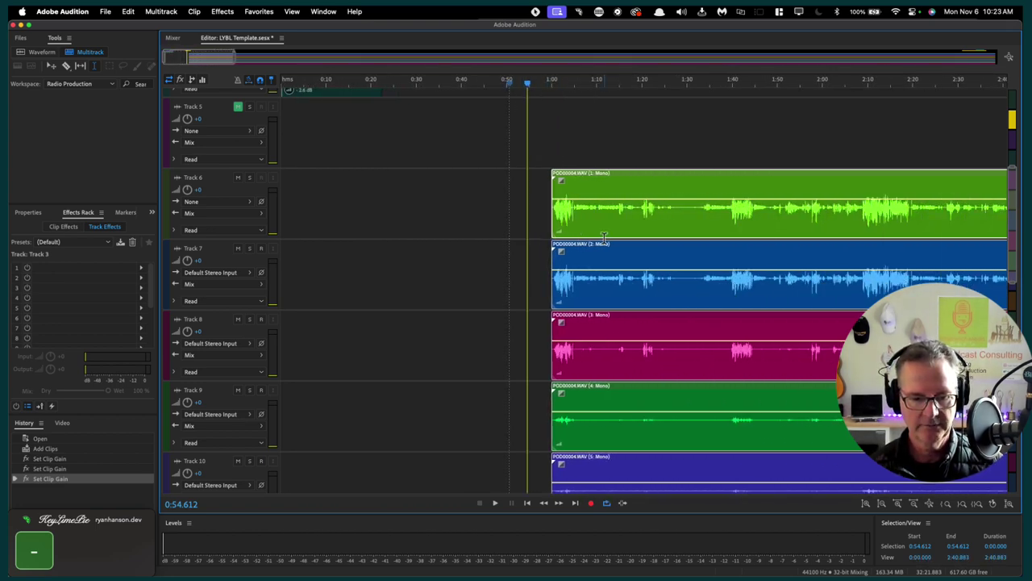
{"action": "key", "text": "minus"}
{"action": "key", "text": "minus"}
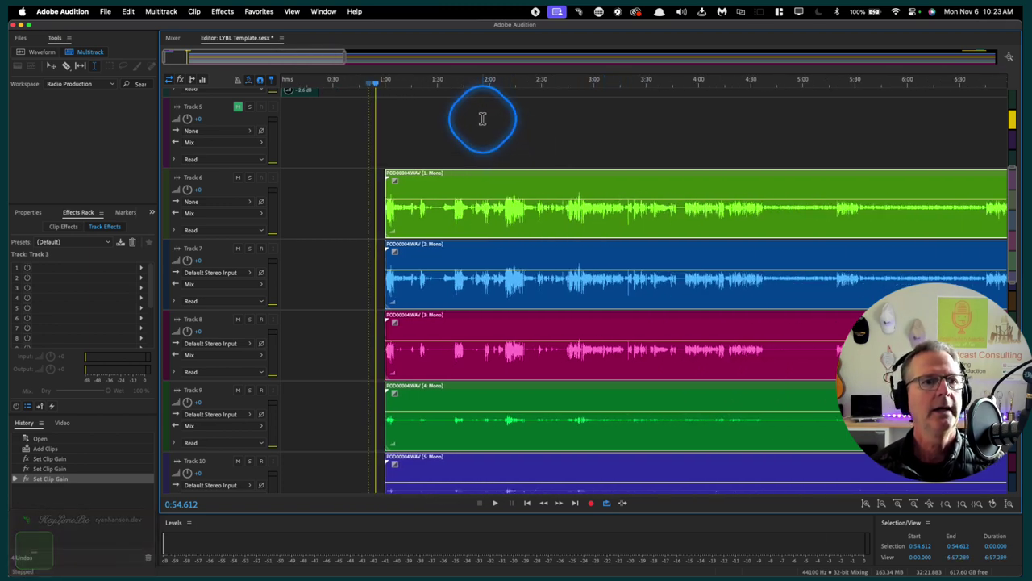
{"action": "scroll", "coordinate": [514, 147], "scroll_direction": "down", "scroll_amount": 2}
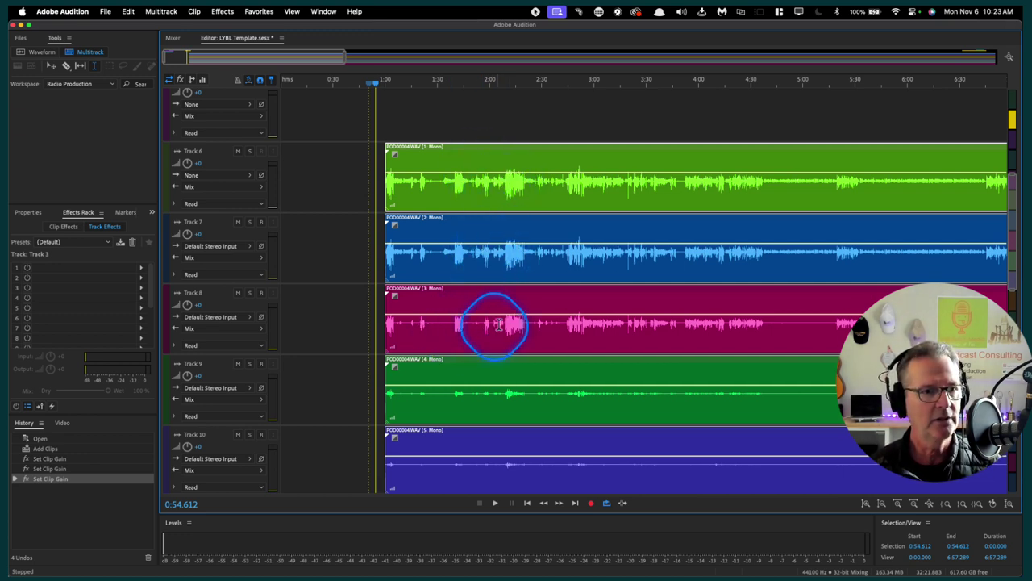
{"action": "scroll", "coordinate": [514, 371], "scroll_direction": "down", "scroll_amount": 5}
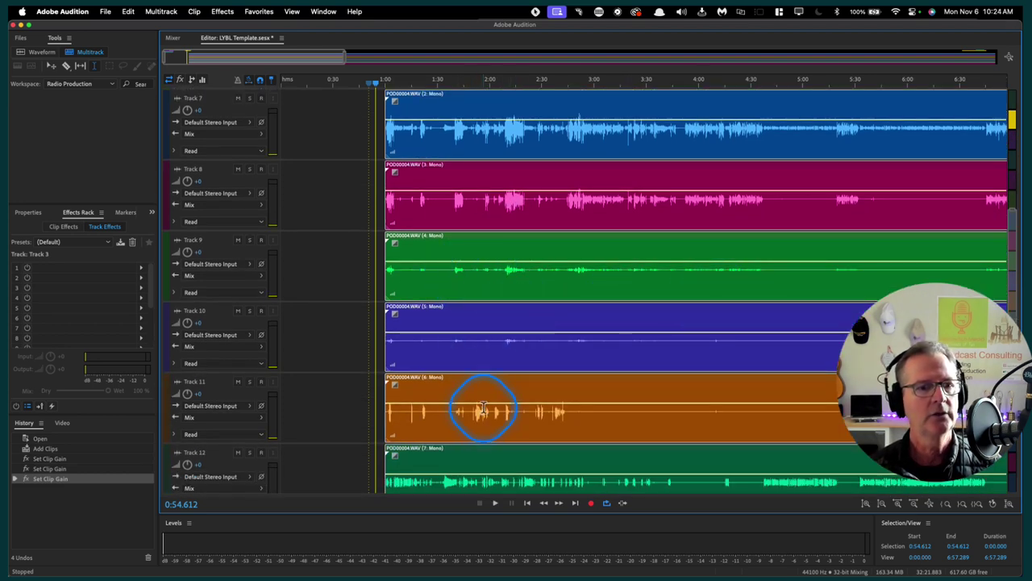
{"action": "scroll", "coordinate": [483, 407], "scroll_direction": "down", "scroll_amount": 5}
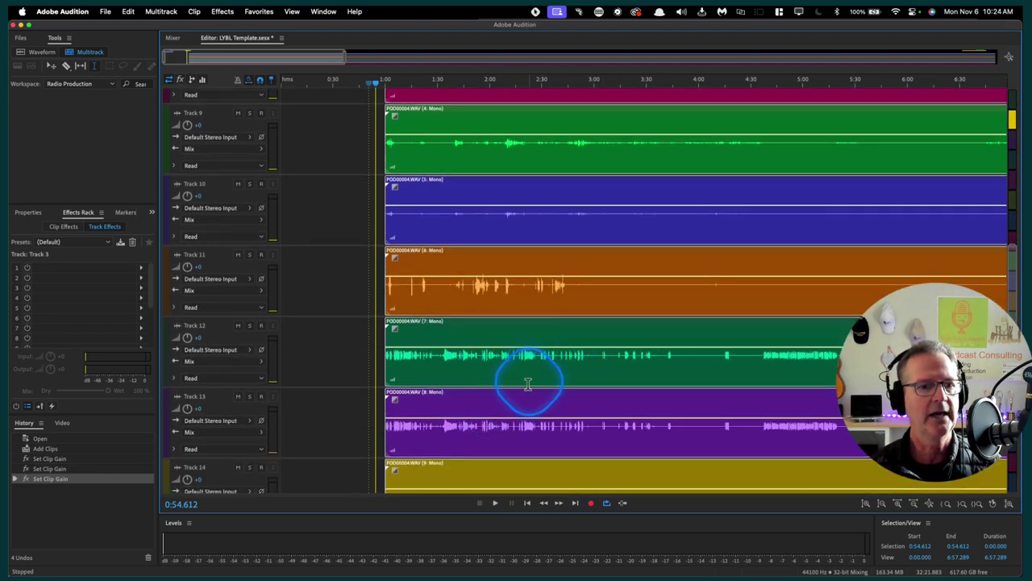
{"action": "scroll", "coordinate": [534, 327], "scroll_direction": "up", "scroll_amount": 20}
{"action": "scroll", "coordinate": [535, 323], "scroll_direction": "down", "scroll_amount": 3}
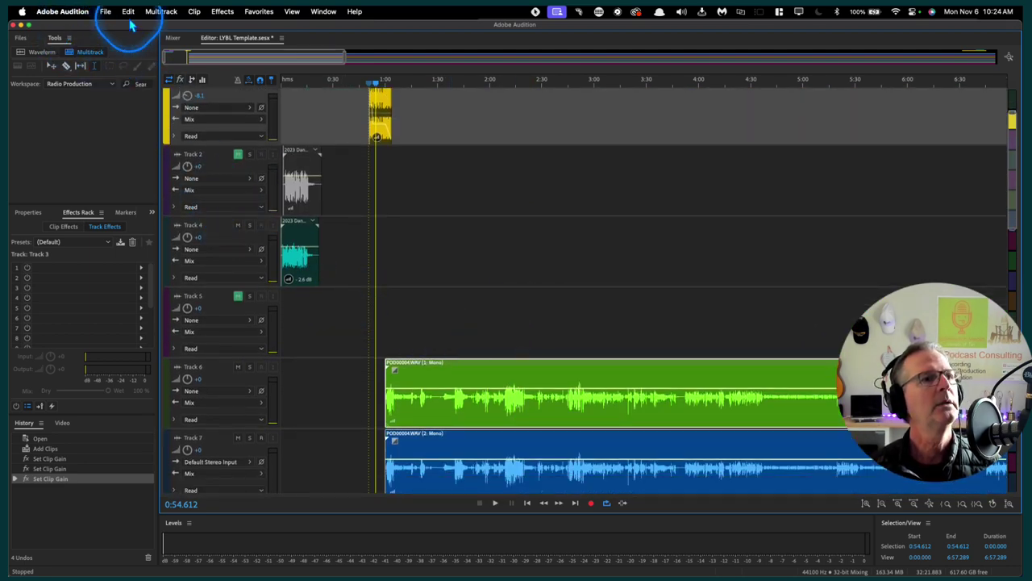
Delete the POD00004.WAV (1: Mono) and (2: Mono) clips from Tracks 6 and 7
{"action": "left_click", "coordinate": [51, 68]}
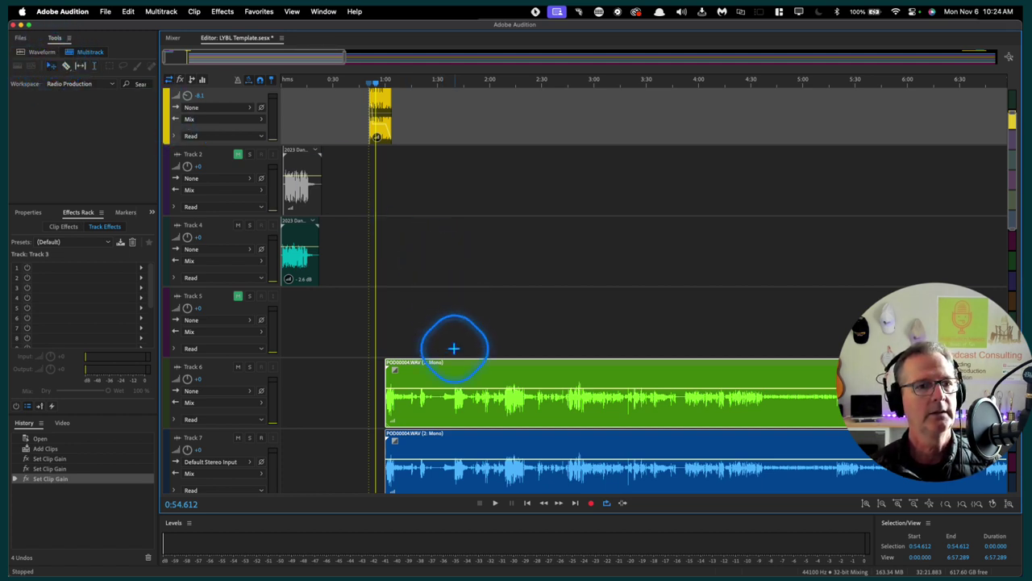
{"action": "left_click_drag", "start_coordinate": [449, 349], "coordinate": [443, 440]}
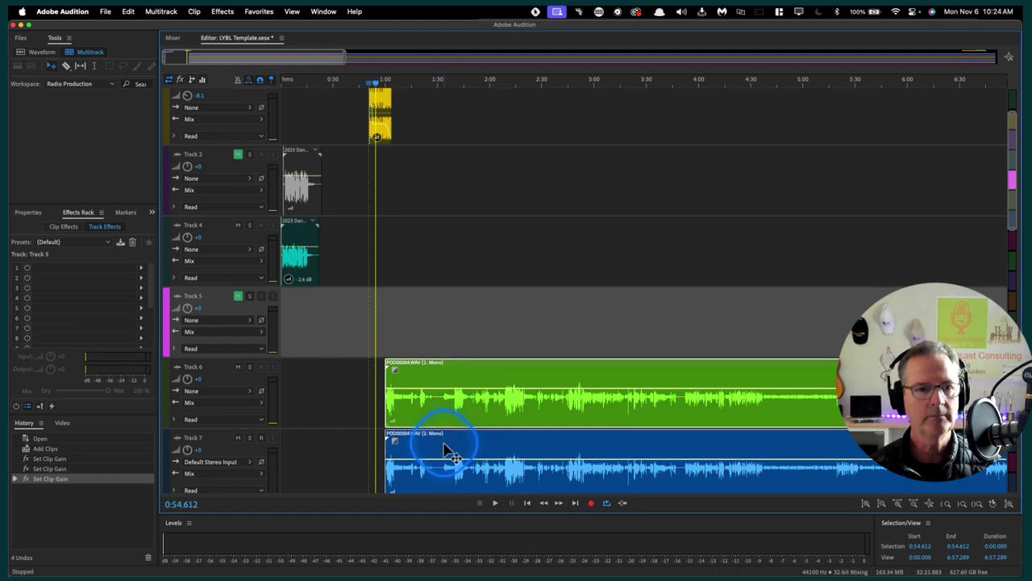
{"action": "key", "text": "BackSpace"}
Move the POD00004.WAV (3: Mono) clip from Track 8 up to Track 5
{"action": "scroll", "coordinate": [444, 450], "scroll_direction": "down", "scroll_amount": 5}
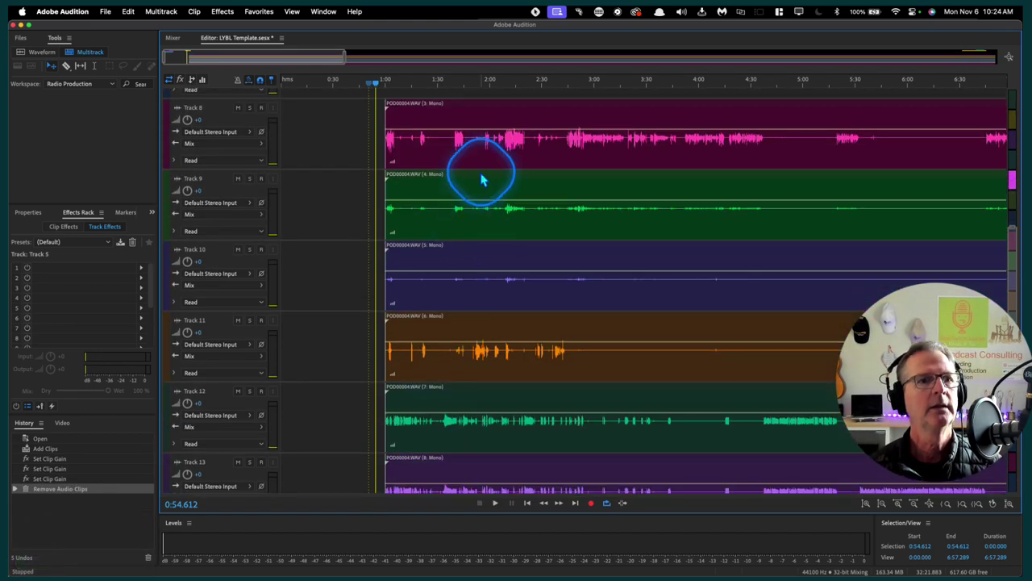
{"action": "scroll", "coordinate": [481, 176], "scroll_direction": "up", "scroll_amount": 5}
{"action": "left_click_drag", "start_coordinate": [490, 428], "coordinate": [449, 219]}
Delete the POD00004.WAV mono clips 4, 5 and 6 from Tracks 9, 10 and 11
{"action": "scroll", "coordinate": [476, 362], "scroll_direction": "down", "scroll_amount": 5}
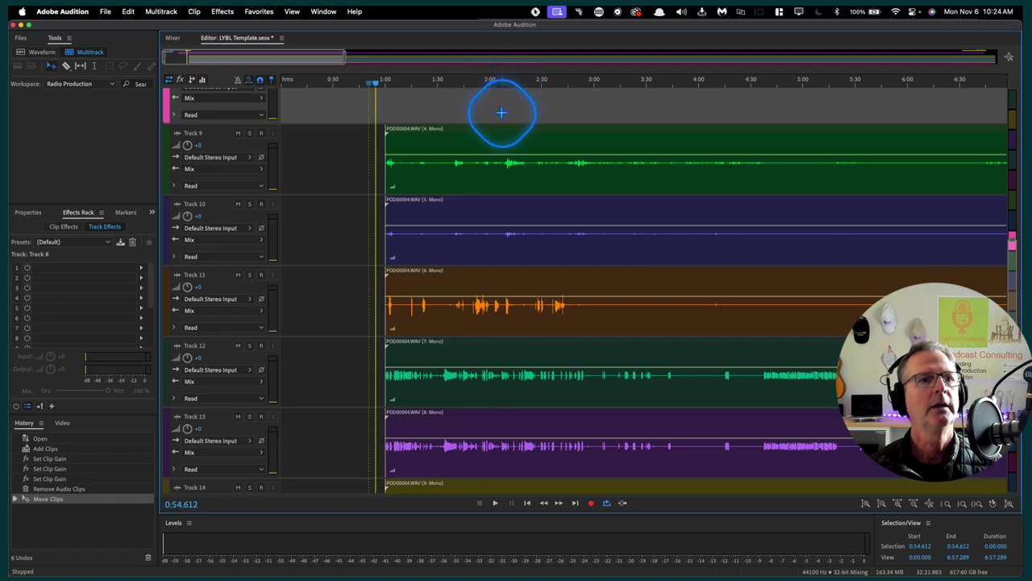
{"action": "left_click_drag", "start_coordinate": [502, 111], "coordinate": [494, 277]}
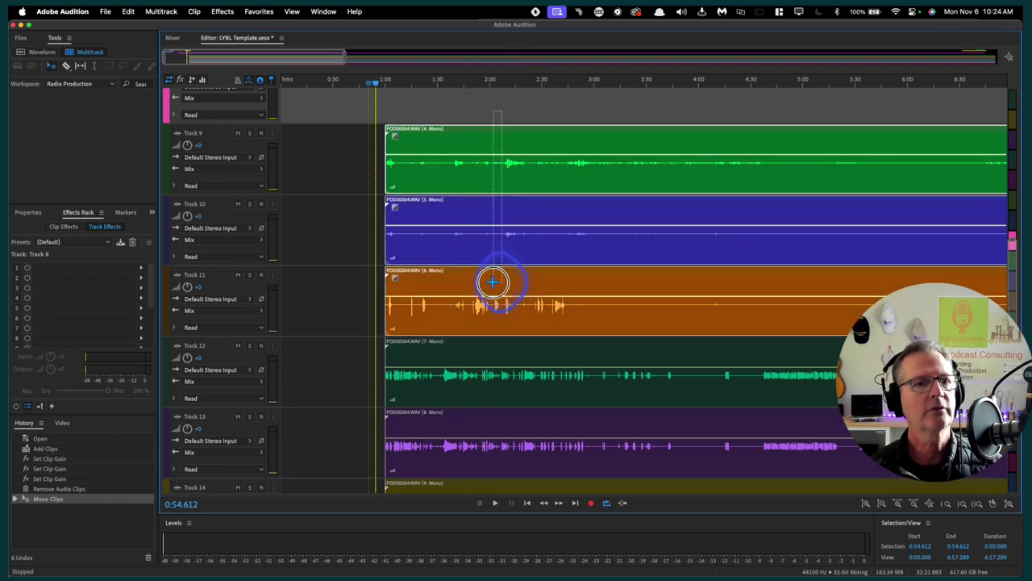
{"action": "key", "text": "Delete"}
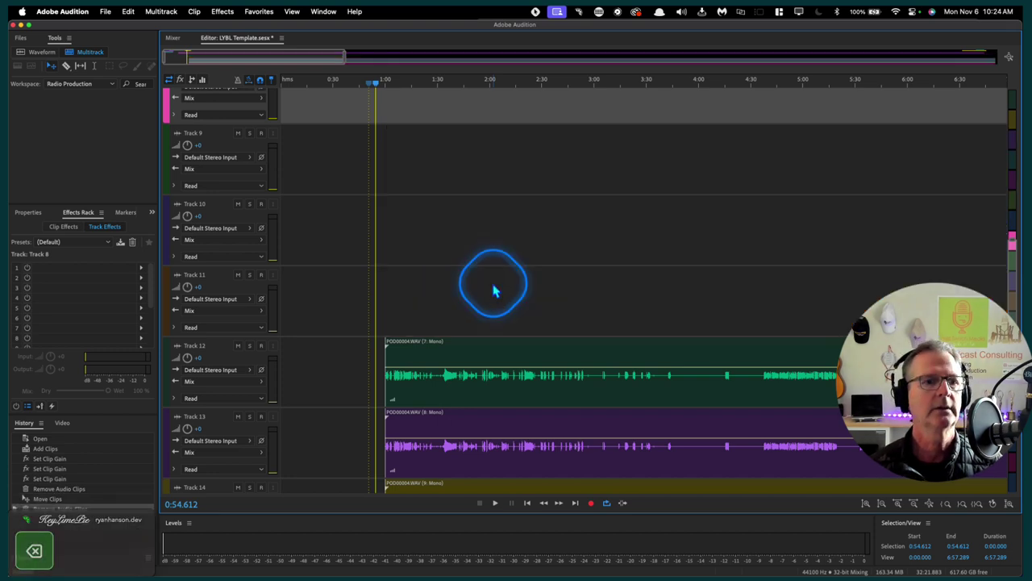
Move the POD00004.WAV (7: Mono) clip from Track 12 to Track 6 and unmute Track 5
{"action": "left_click", "coordinate": [477, 348]}
{"action": "left_click_drag", "start_coordinate": [477, 348], "coordinate": [431, 246]}
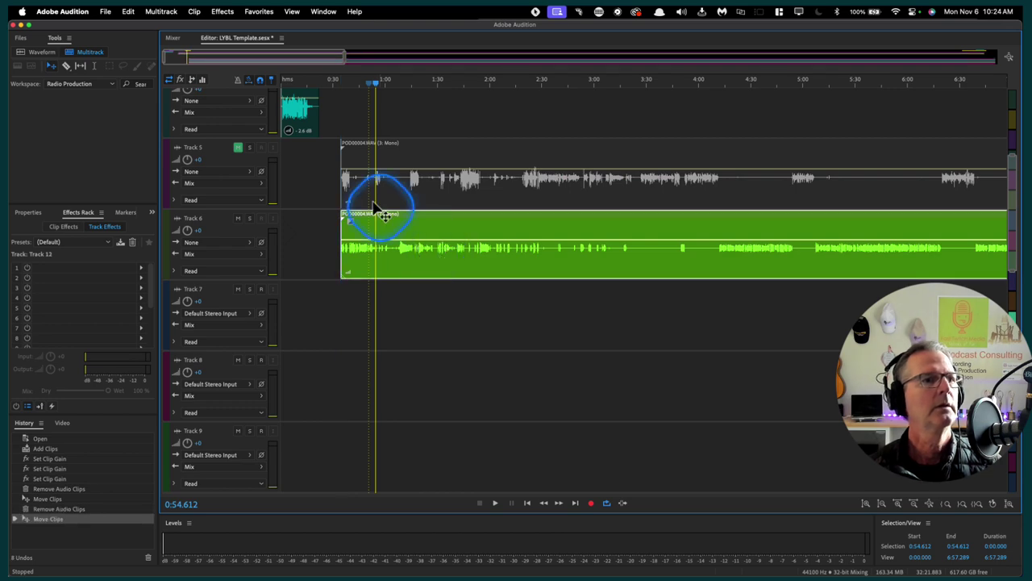
{"action": "left_click", "coordinate": [242, 154]}
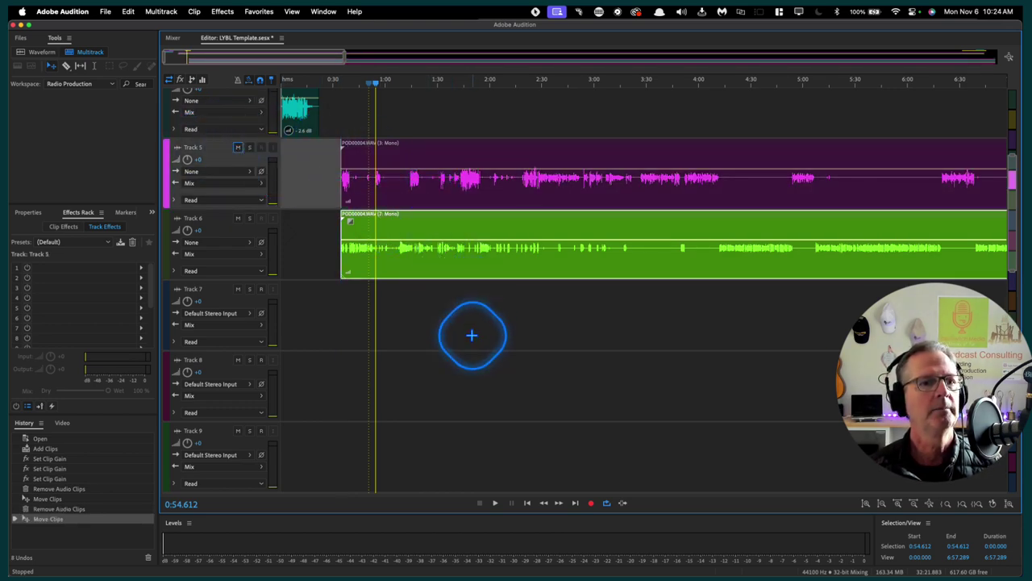
Delete all remaining POD00004.WAV mono clips from Track 13 downward
{"action": "scroll", "coordinate": [472, 334], "scroll_direction": "down", "scroll_amount": 3}
{"action": "scroll", "coordinate": [471, 335], "scroll_direction": "down", "scroll_amount": 9}
{"action": "left_click", "coordinate": [553, 149]}
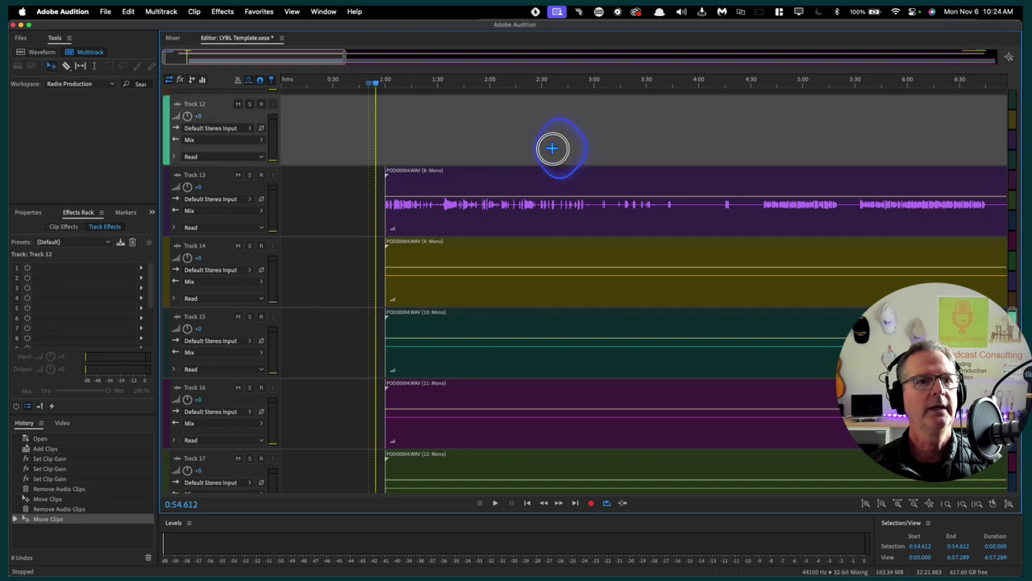
{"action": "scroll", "coordinate": [540, 484], "scroll_direction": "down", "scroll_amount": 10}
{"action": "key", "text": "BackSpace"}
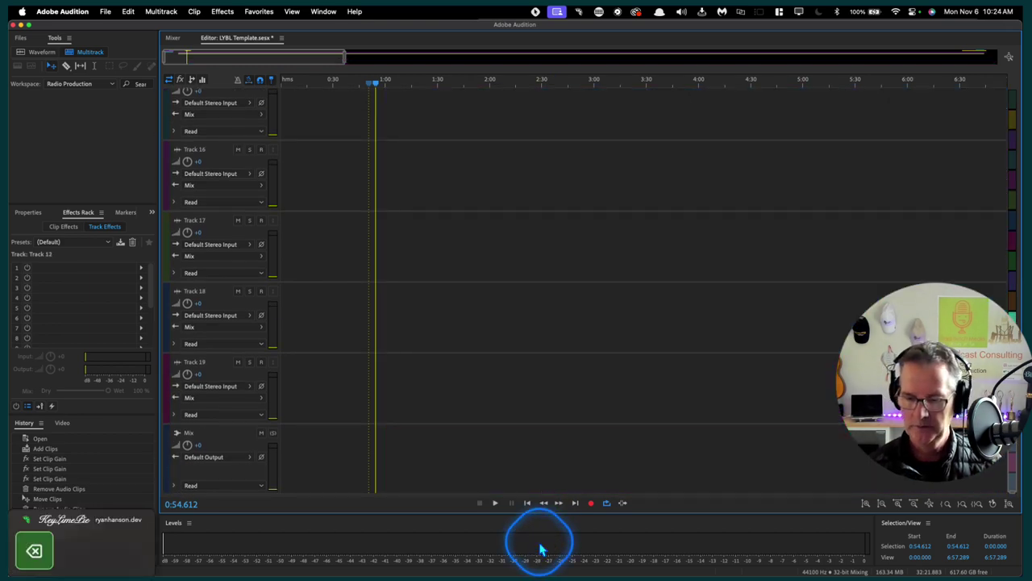
Select both POD00004.WAV clips on Tracks 5 and 6 and shift them together to start at about 1:00
{"action": "scroll", "coordinate": [541, 438], "scroll_direction": "up", "scroll_amount": 20}
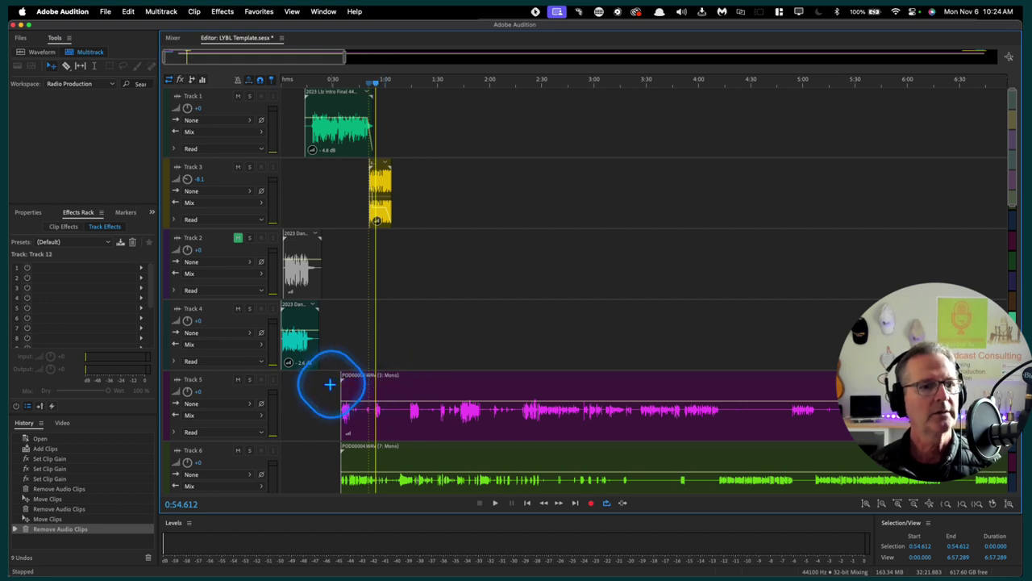
{"action": "left_click", "coordinate": [354, 409]}
{"action": "left_click", "coordinate": [357, 460], "text": "shift"}
{"action": "left_click_drag", "start_coordinate": [392, 368], "coordinate": [464, 386]}
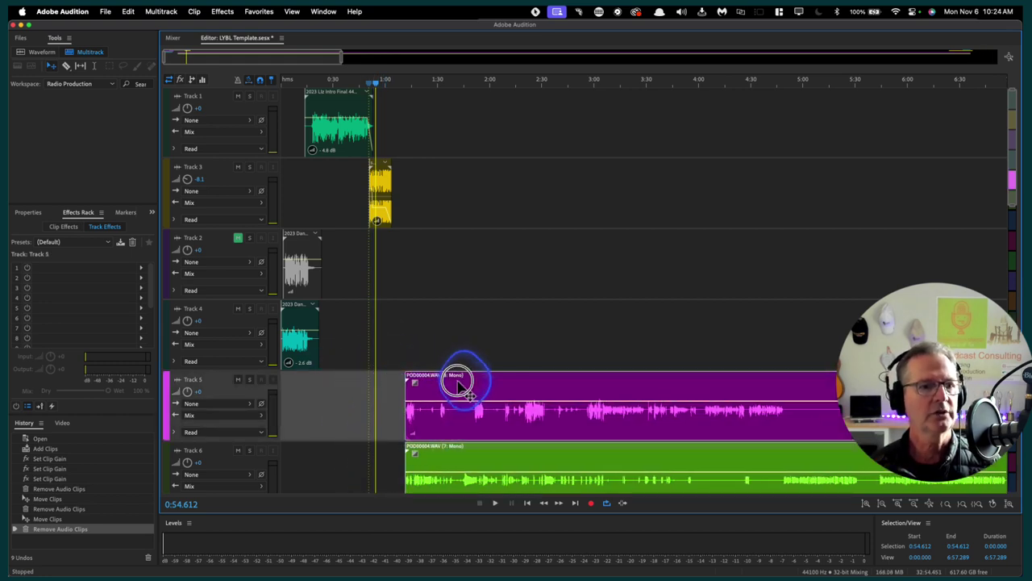
{"action": "left_click", "coordinate": [386, 383]}
{"action": "left_click", "coordinate": [424, 422]}
{"action": "left_click", "coordinate": [428, 476], "text": "shift"}
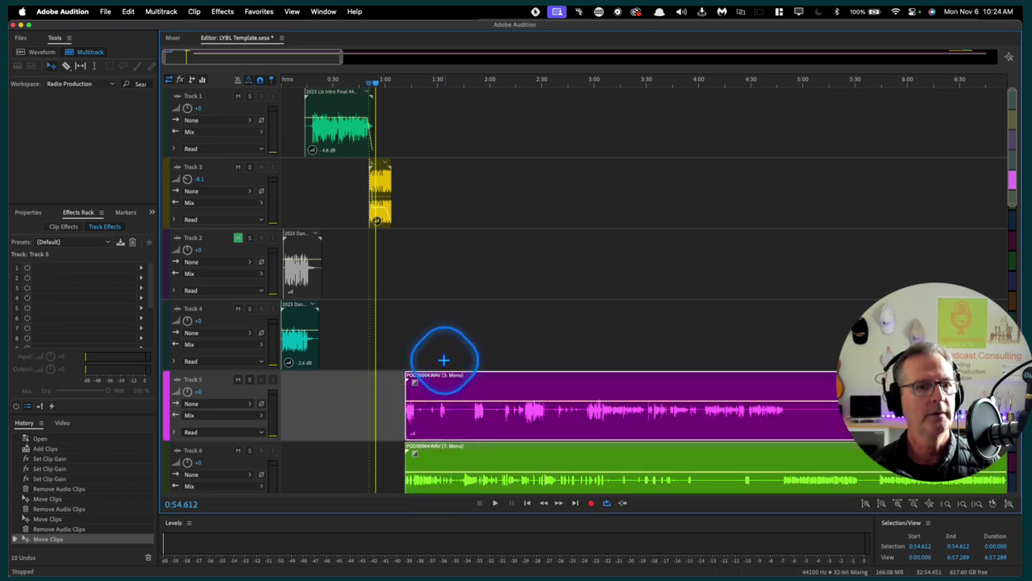
{"action": "left_click_drag", "start_coordinate": [442, 373], "coordinate": [420, 384]}
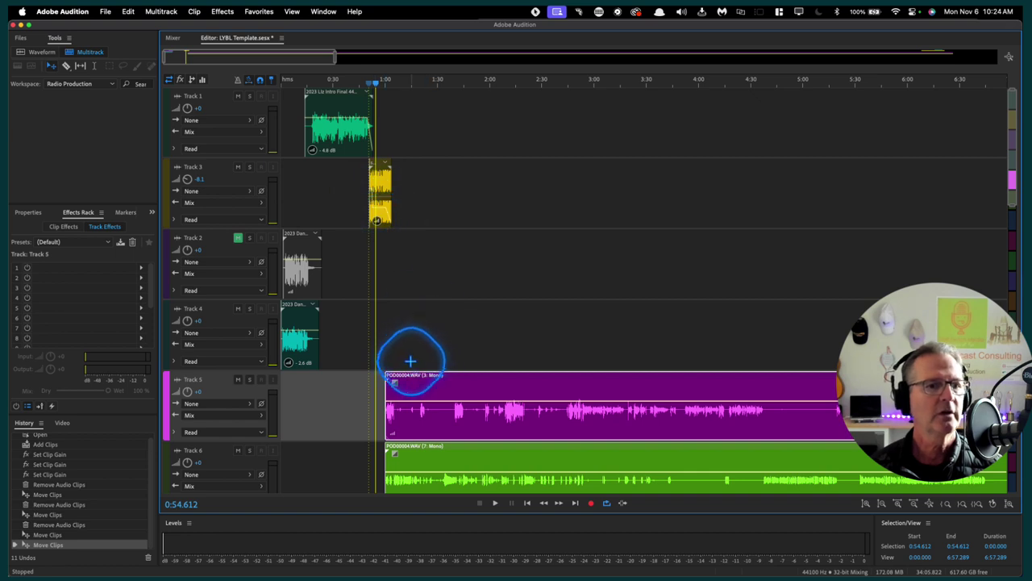
Play the opening of the Track 5 and Track 6 recordings from about 1:01 to hear both voices
{"action": "left_click", "coordinate": [411, 85]}
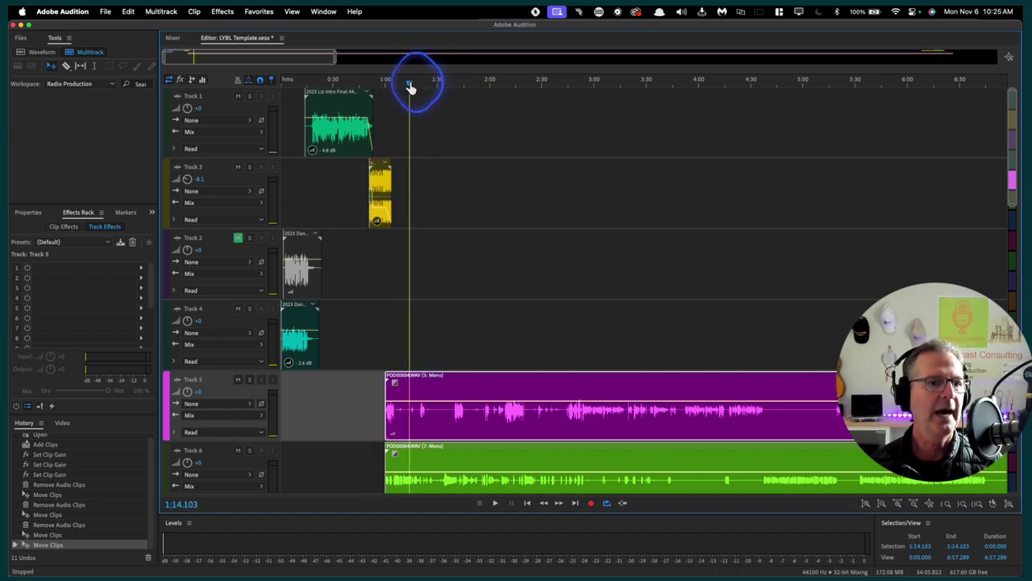
{"action": "left_click", "coordinate": [393, 83]}
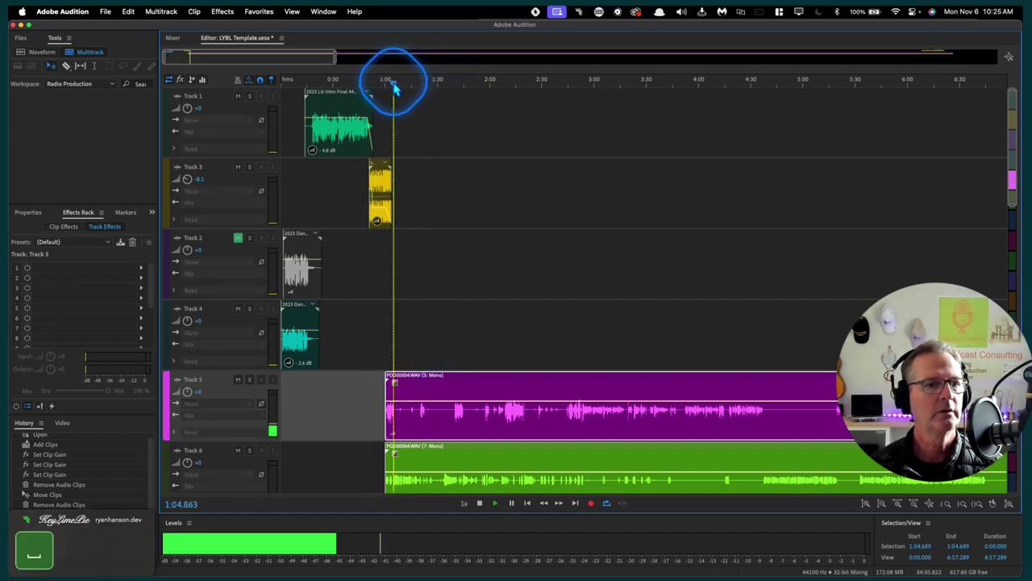
{"action": "left_click", "coordinate": [388, 86]}
{"action": "key", "text": "space"}
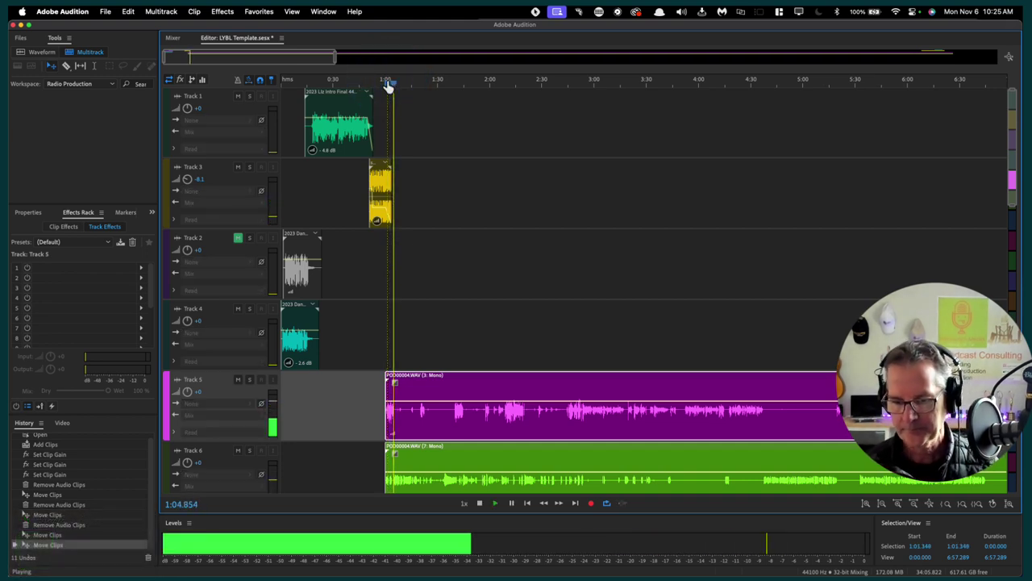
{"action": "scroll", "coordinate": [519, 257], "scroll_direction": "down", "scroll_amount": 1}
{"action": "scroll", "coordinate": [519, 257], "scroll_direction": "down", "scroll_amount": 5}
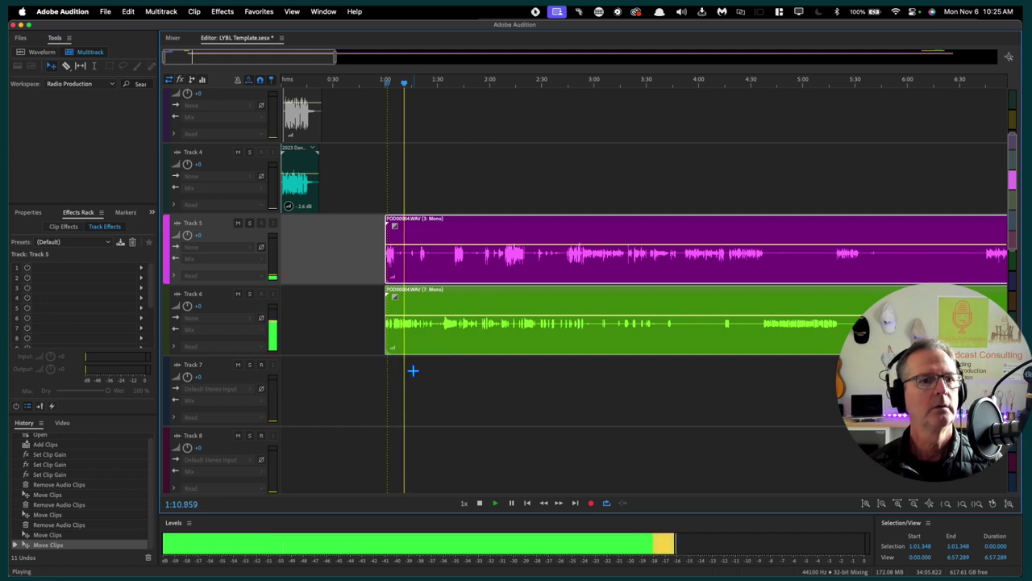
{"action": "key", "text": "space"}
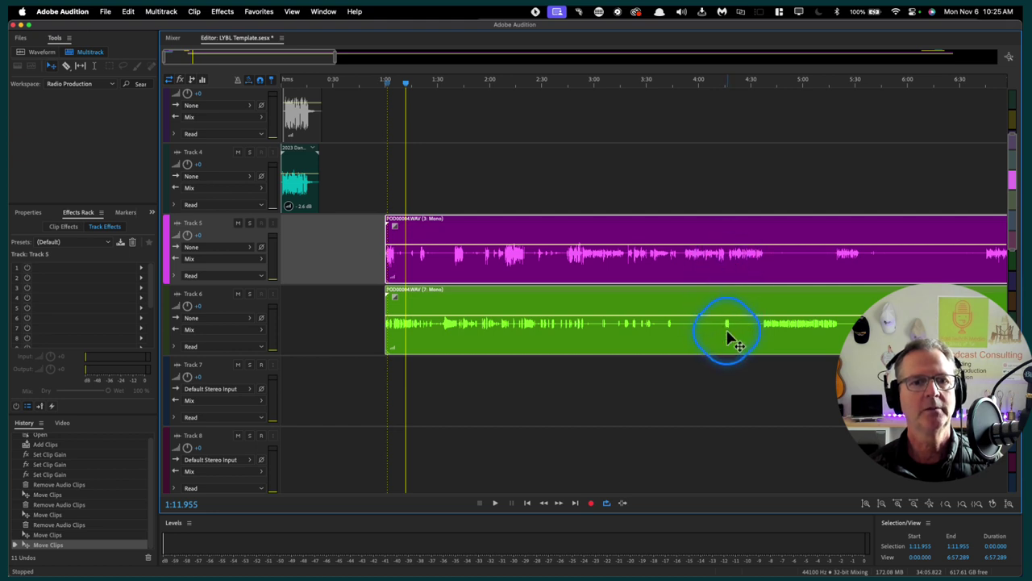
Play the recording from about 3:53.9 to check the episode's start, and reposition the playhead to about 3:44
{"action": "left_click", "coordinate": [690, 91]}
{"action": "key", "text": "space"}
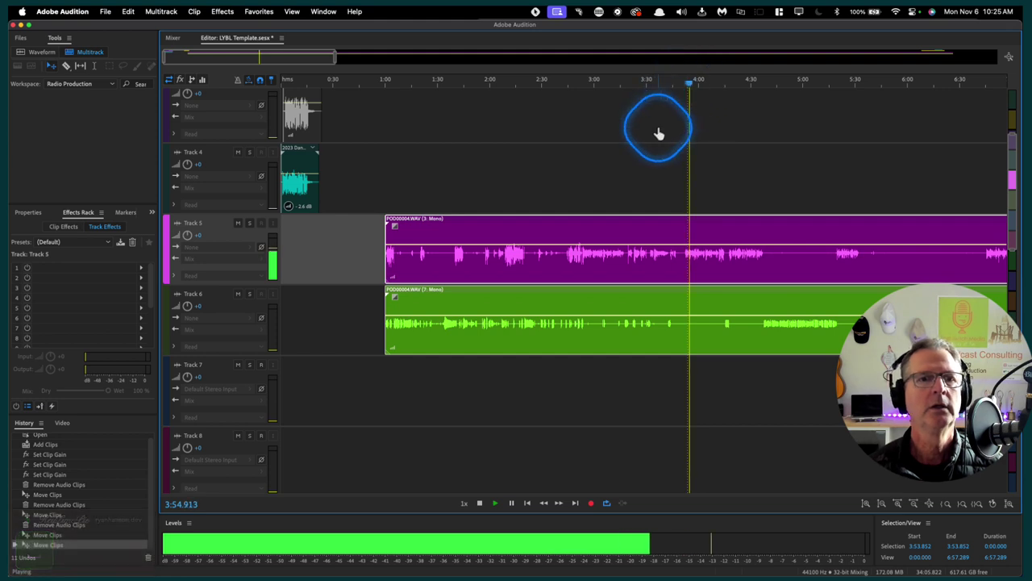
{"action": "key", "text": "space"}
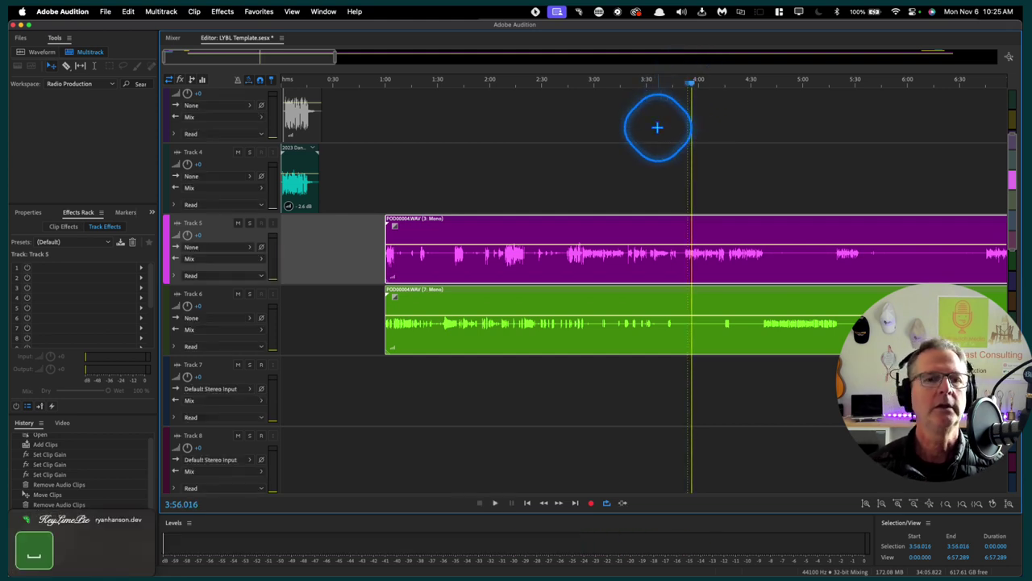
{"action": "left_click", "coordinate": [678, 85]}
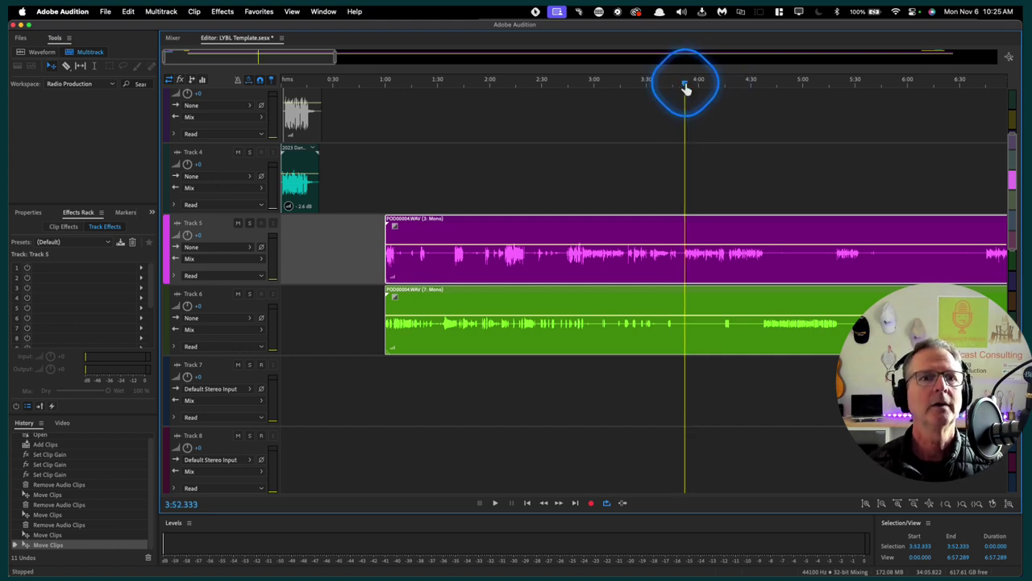
{"action": "left_click_drag", "start_coordinate": [686, 87], "coordinate": [628, 87]}
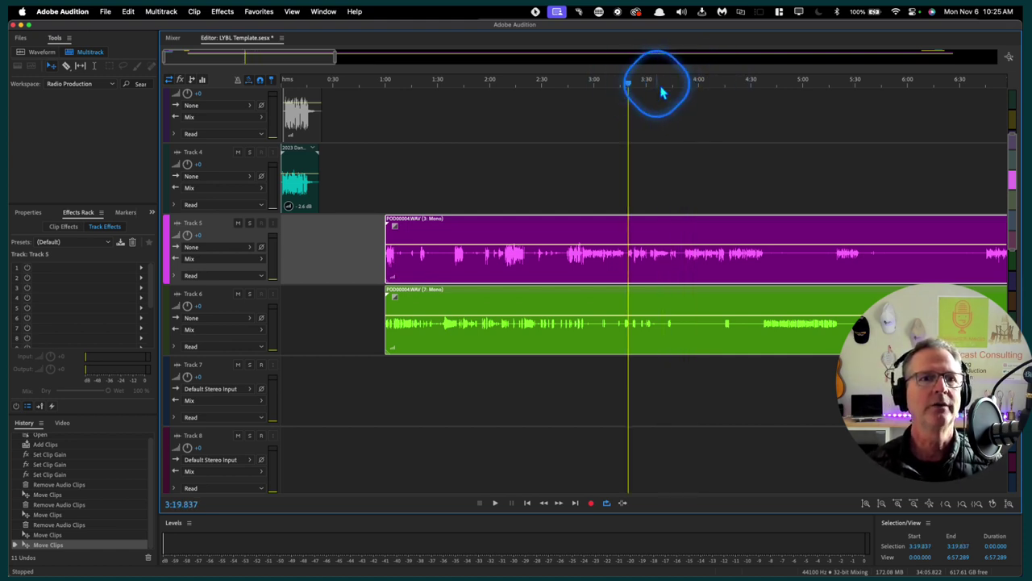
{"action": "left_click", "coordinate": [671, 87]}
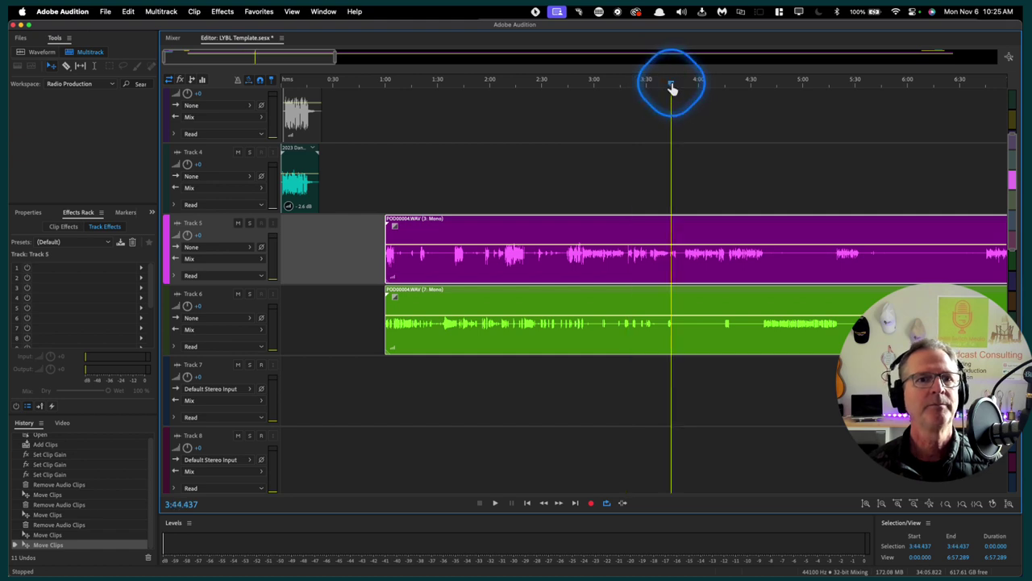
With the Time Selection tool, spot-check playback of the recording at about 3:34, 4:05 and 4:36
{"action": "left_click", "coordinate": [96, 68]}
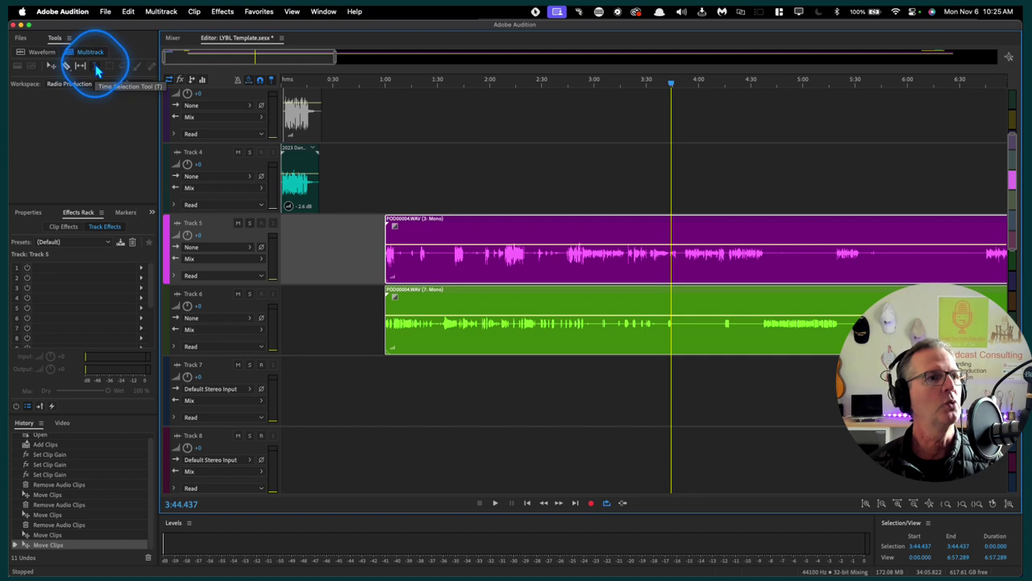
{"action": "left_click", "coordinate": [654, 409]}
{"action": "key", "text": "space"}
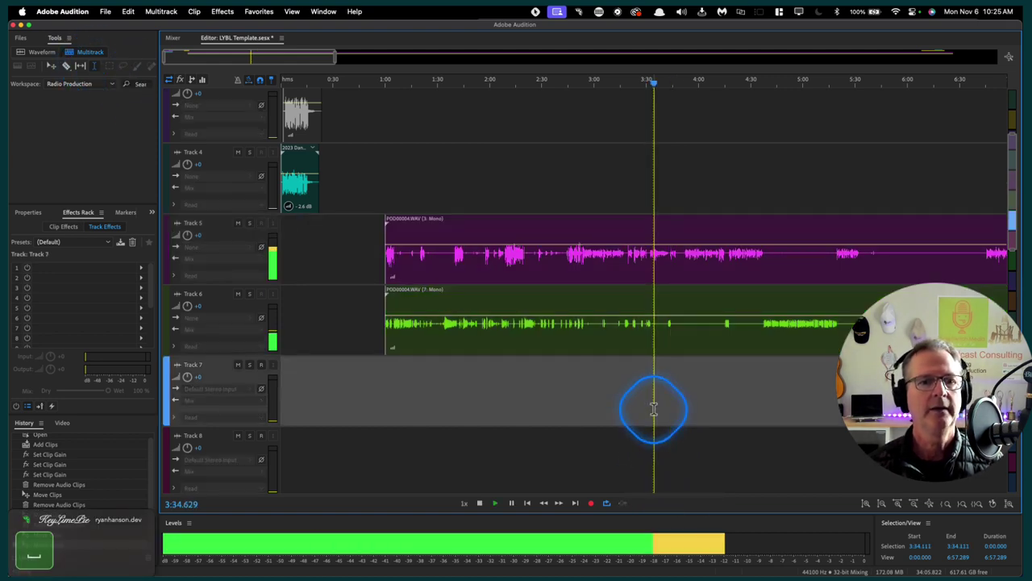
{"action": "key", "text": "space"}
{"action": "left_click", "coordinate": [710, 402]}
{"action": "key", "text": "space"}
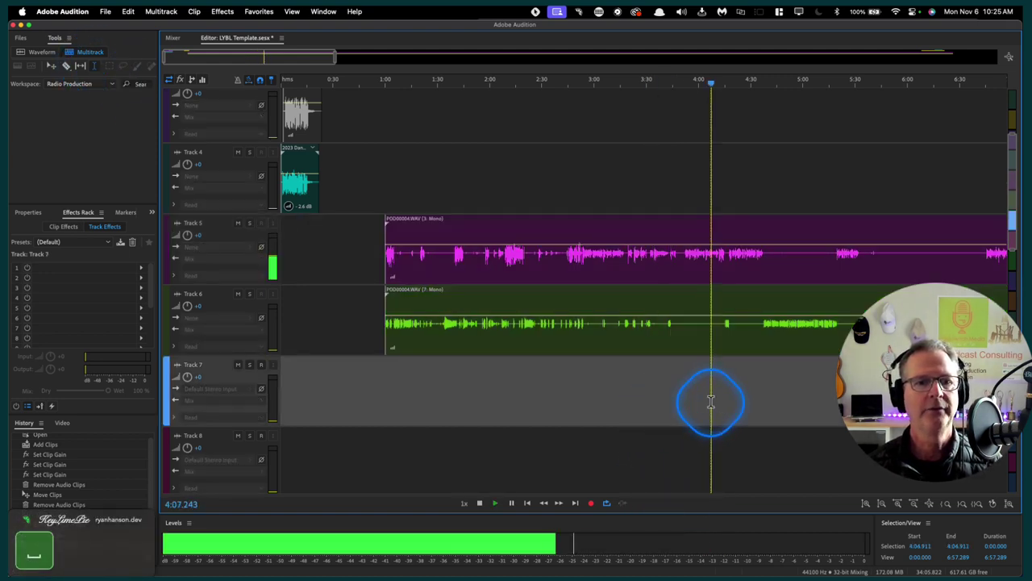
{"action": "key", "text": "space"}
{"action": "left_click", "coordinate": [761, 390]}
{"action": "key", "text": "space"}
{"action": "key", "text": "space"}
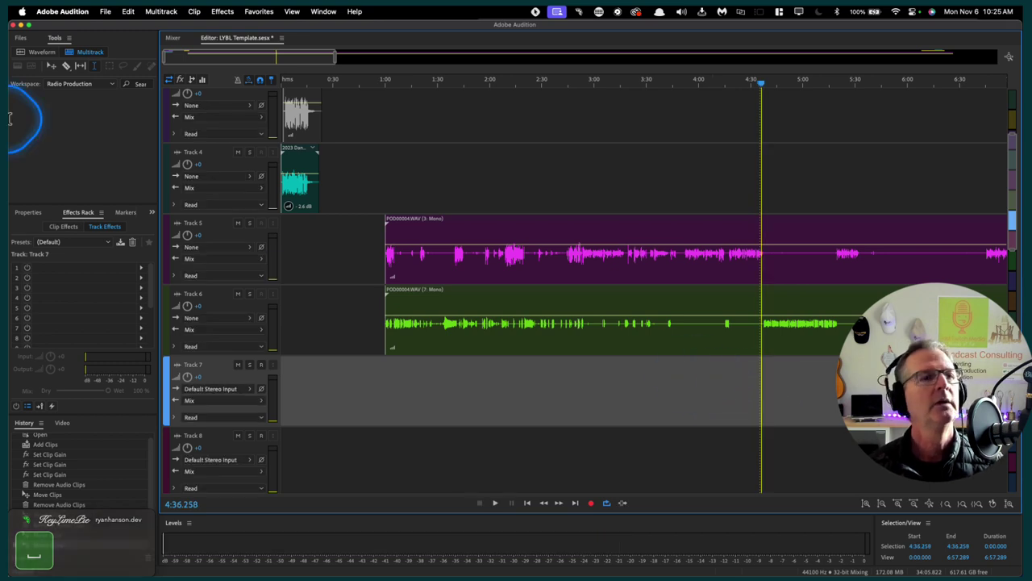
Return to the Move tool and play the recording from about 3:52 to pinpoint where the episode begins
{"action": "left_click", "coordinate": [50, 65]}
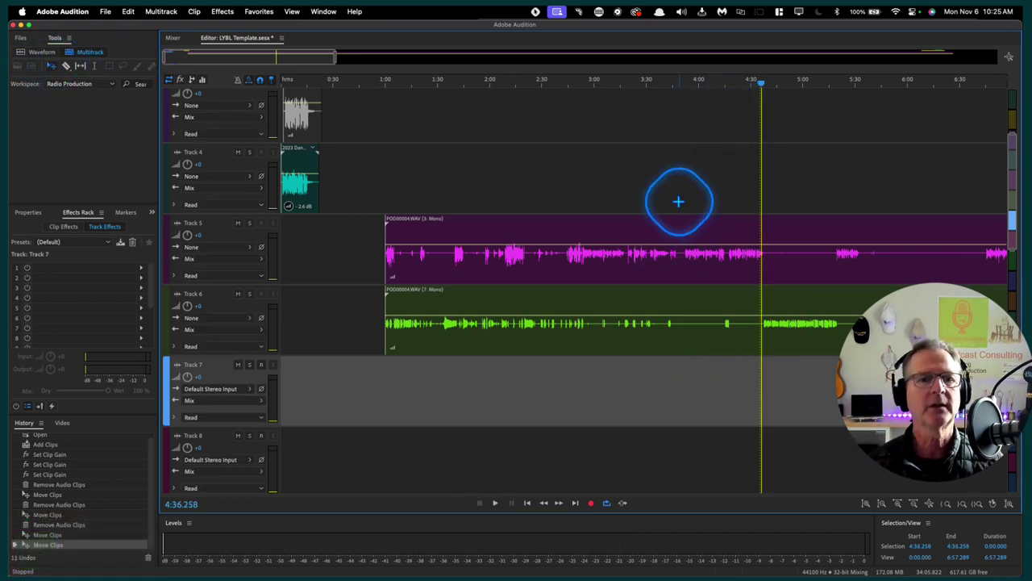
{"action": "left_click", "coordinate": [685, 91]}
{"action": "key", "text": "space"}
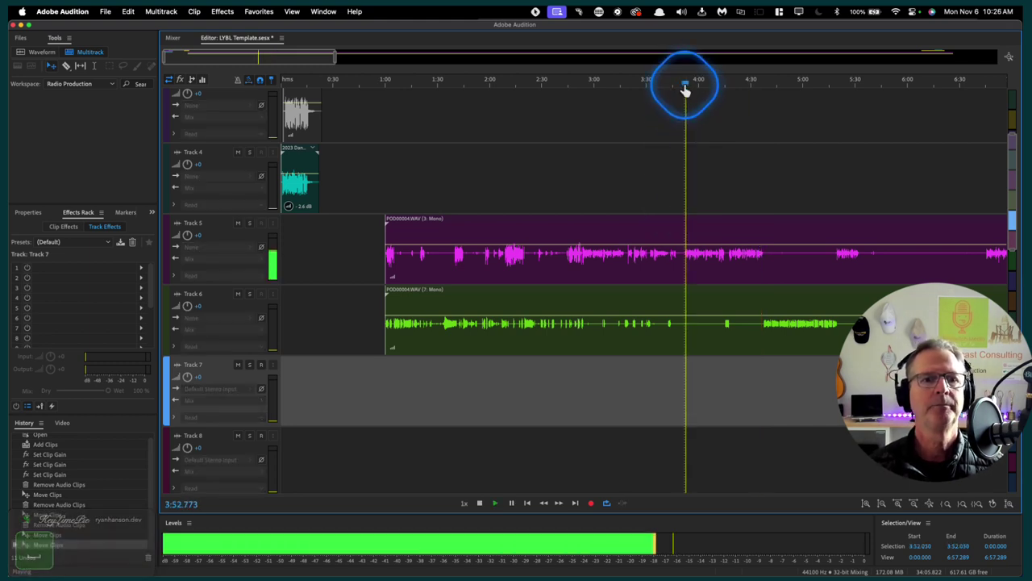
{"action": "key", "text": "space"}
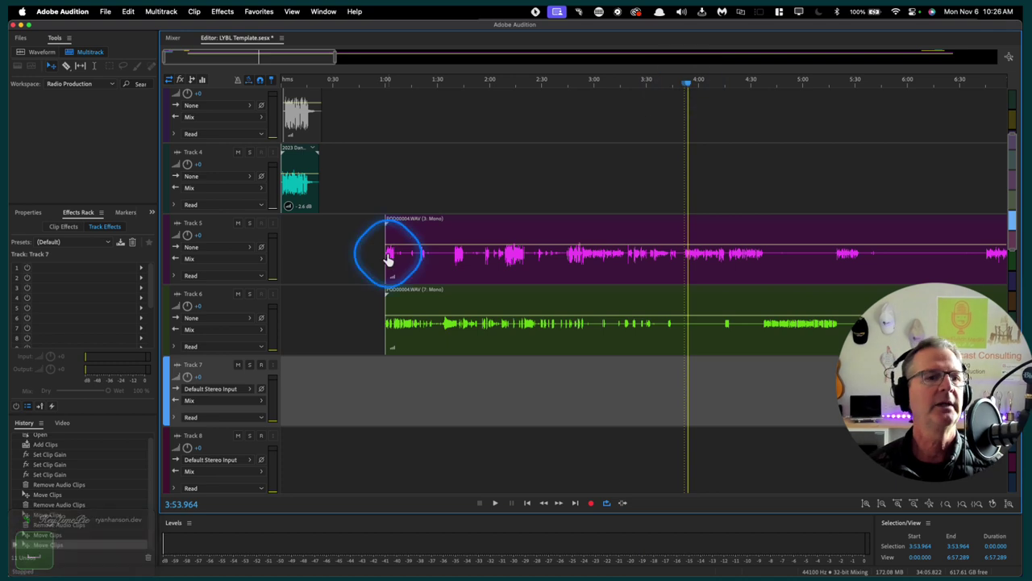
Select both clips on Tracks 5 and 6 and trim their starts together to about 3:50
{"action": "left_click_drag", "start_coordinate": [375, 250], "coordinate": [419, 295]}
{"action": "left_click", "coordinate": [534, 270]}
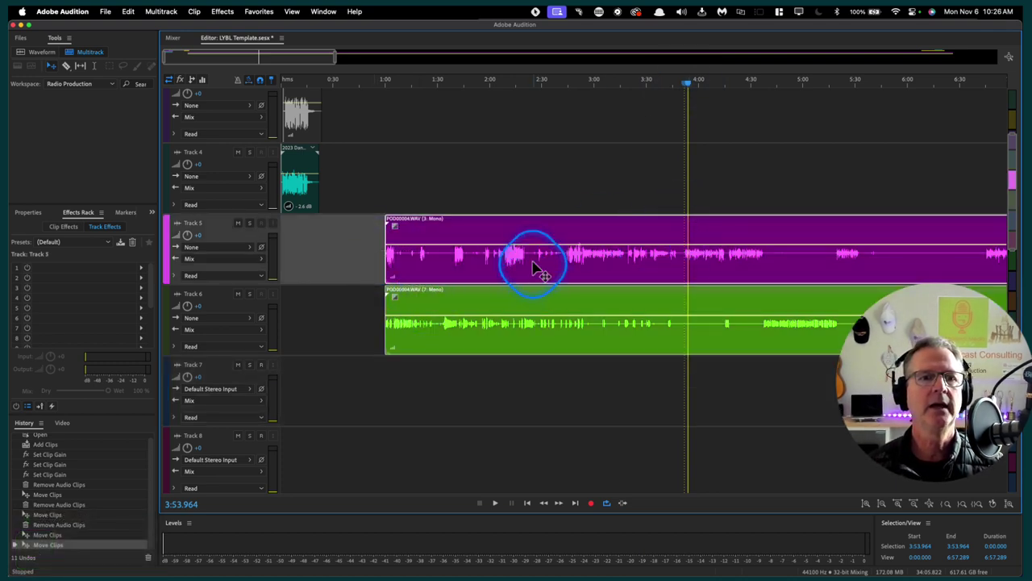
{"action": "left_click", "coordinate": [375, 225]}
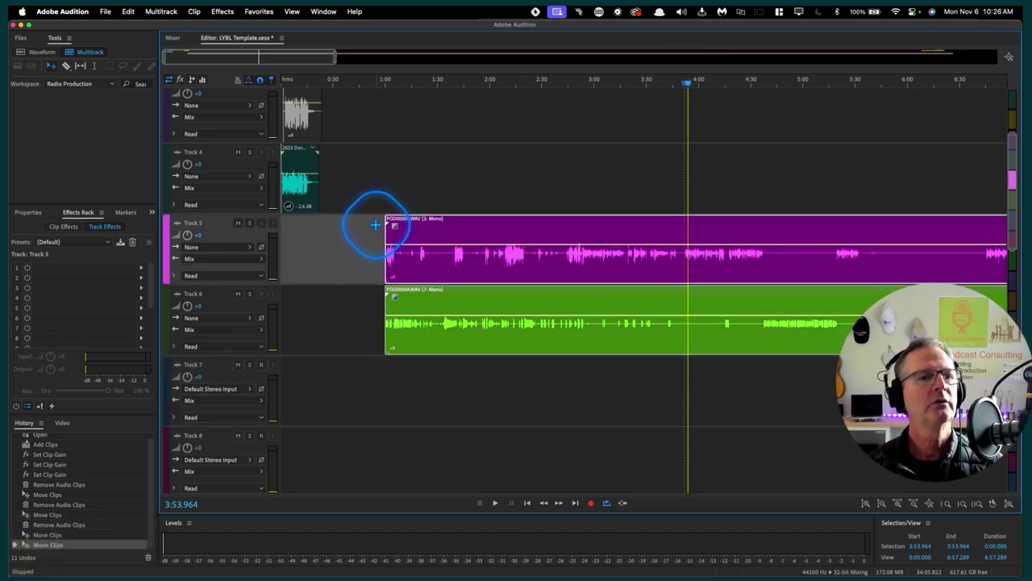
{"action": "left_click_drag", "start_coordinate": [363, 237], "coordinate": [411, 300]}
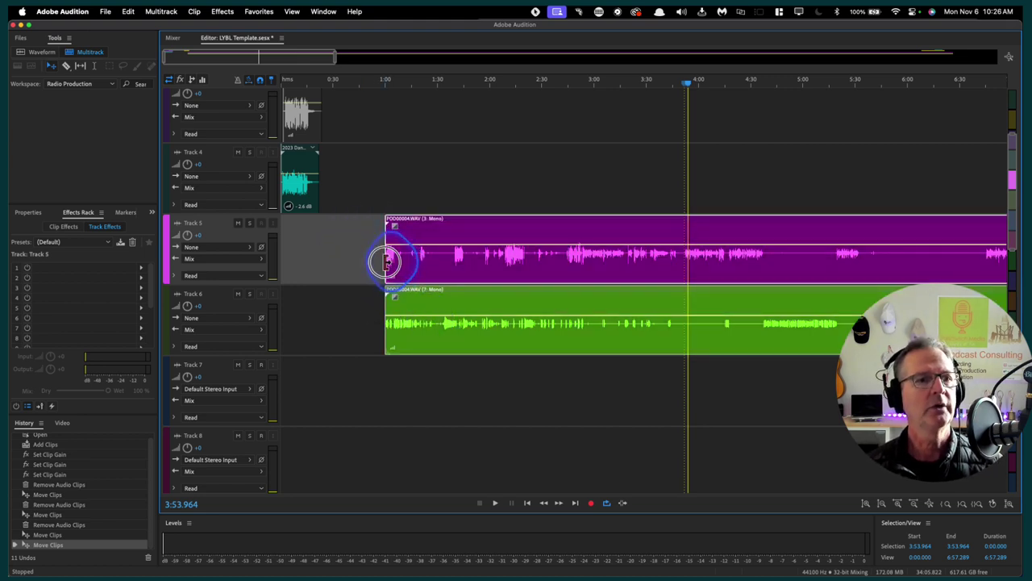
{"action": "left_click_drag", "start_coordinate": [386, 260], "coordinate": [681, 260]}
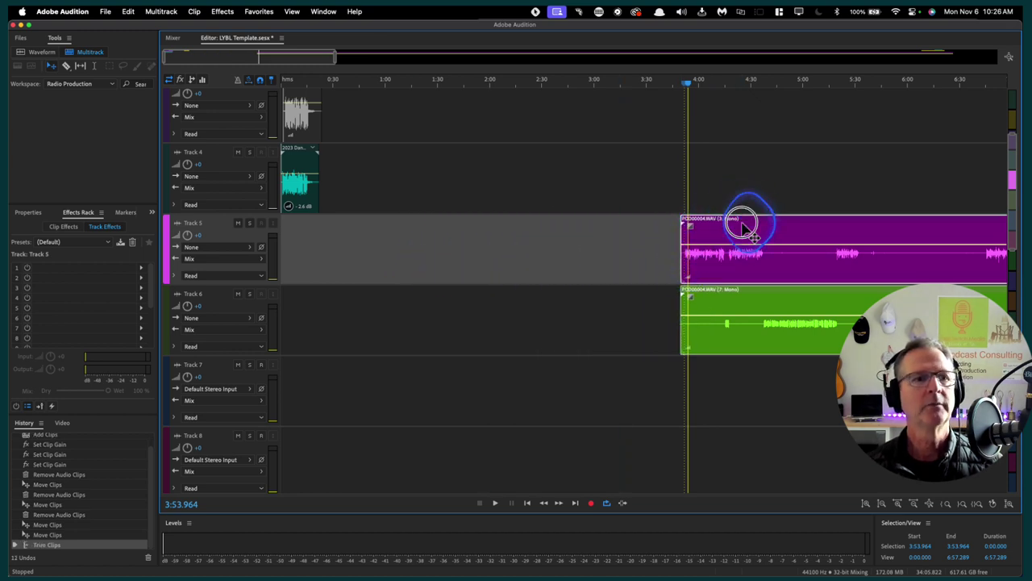
Move both voice clips on Tracks 5 and 6 so their starts snap to the Track 3 music clip's start at about 0:51
{"action": "left_click_drag", "start_coordinate": [749, 228], "coordinate": [379, 233]}
{"action": "scroll", "coordinate": [392, 185], "scroll_direction": "up", "scroll_amount": 3}
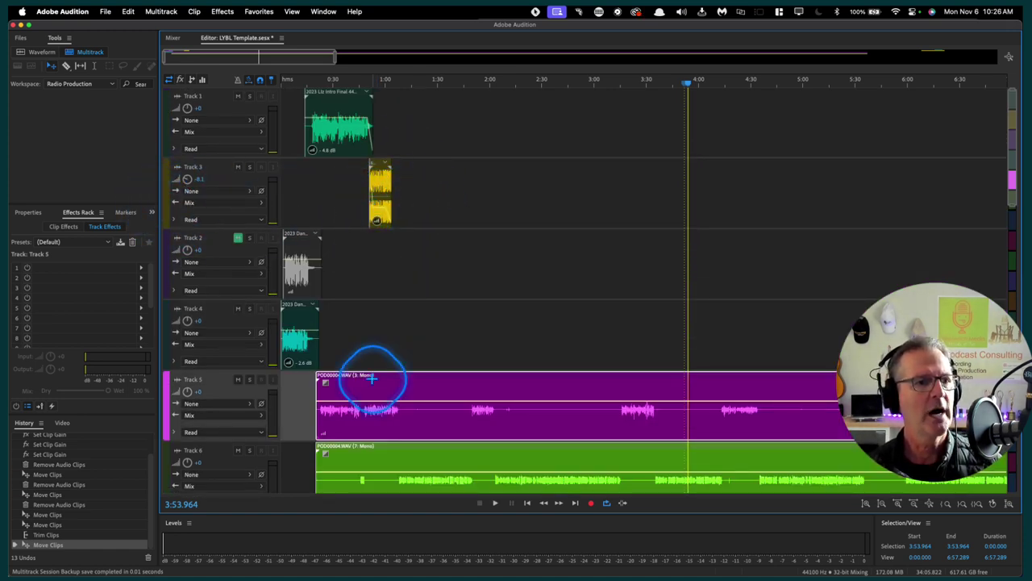
{"action": "left_click_drag", "start_coordinate": [373, 379], "coordinate": [427, 377]}
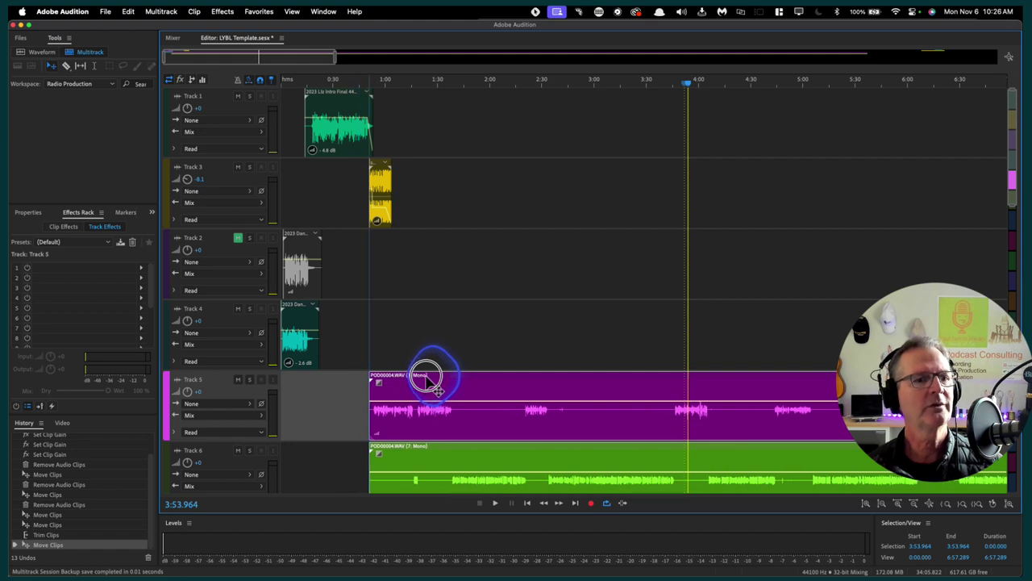
Move Track 3 below Track 4 so the music track sits directly above the voice track, Track 5
{"action": "left_click", "coordinate": [167, 211]}
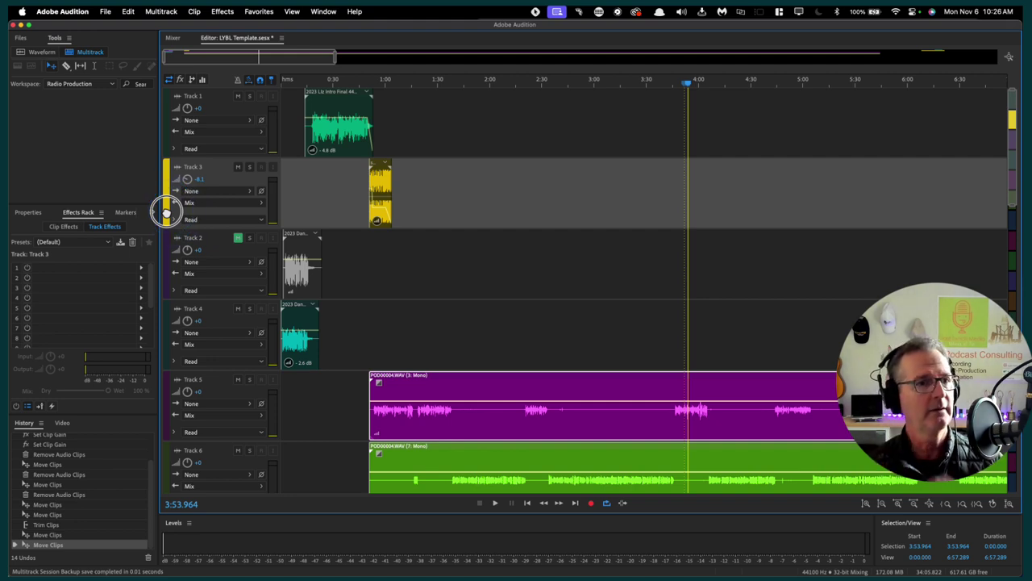
{"action": "left_click_drag", "start_coordinate": [167, 212], "coordinate": [166, 377]}
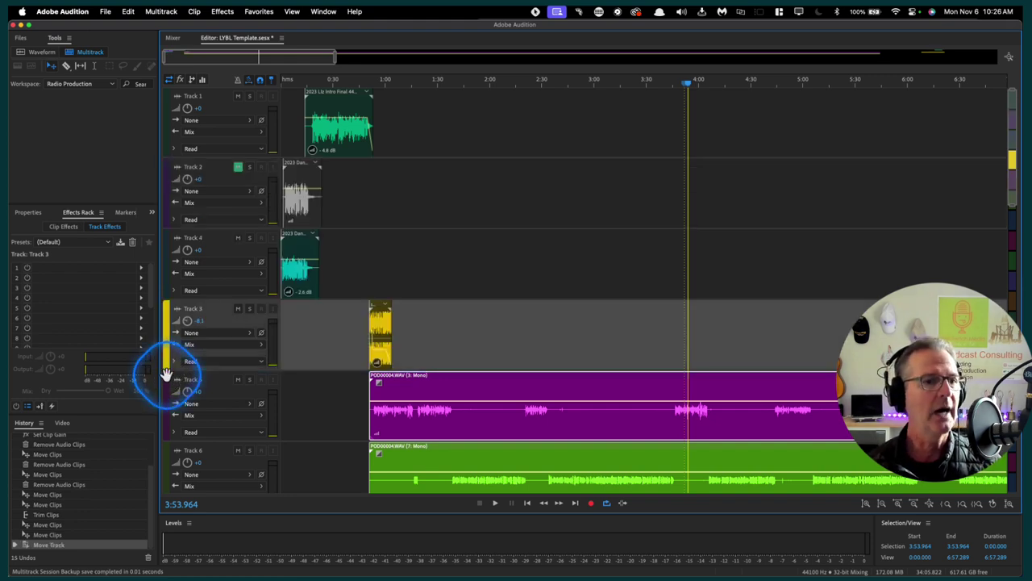
Zoom in around the intro's end and play from 0:50.400 to check how the music and voice clips line up
{"action": "left_click", "coordinate": [396, 84]}
{"action": "key", "text": "equal"}
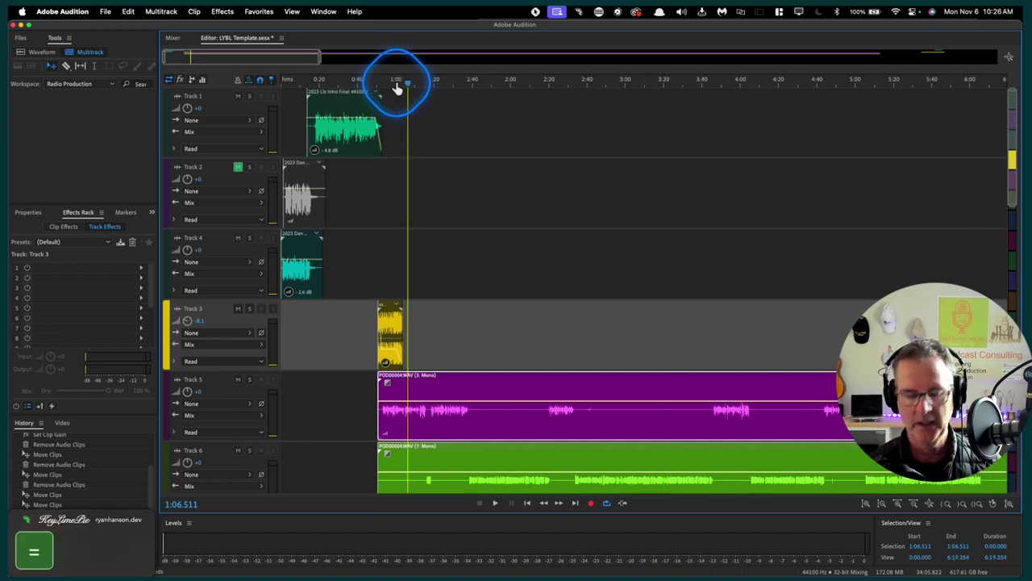
{"action": "key", "text": "equal"}
{"action": "key", "text": "equal"}
{"action": "key", "text": "equal"}
{"action": "key", "text": "equal"}
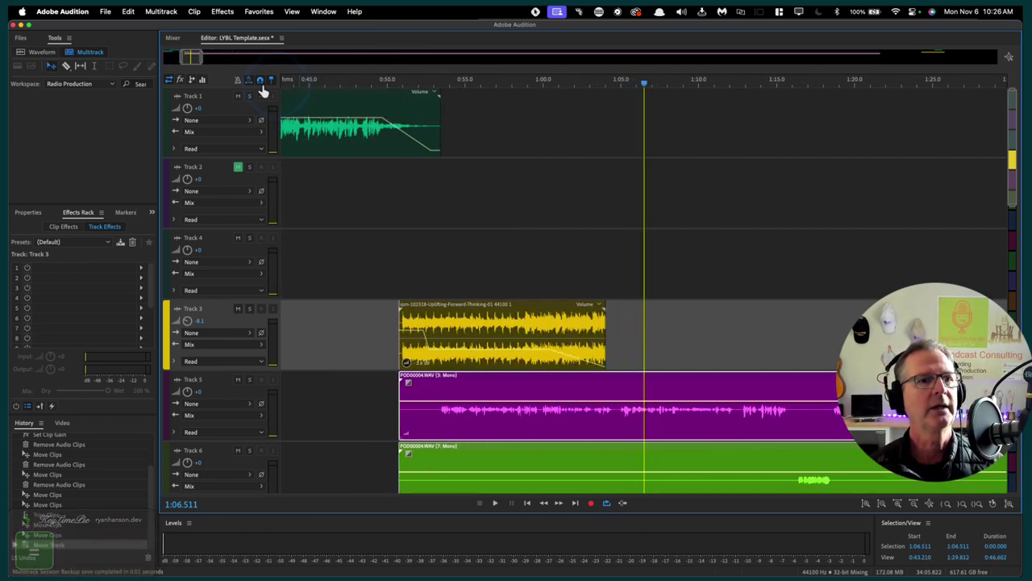
{"action": "left_click", "coordinate": [392, 84]}
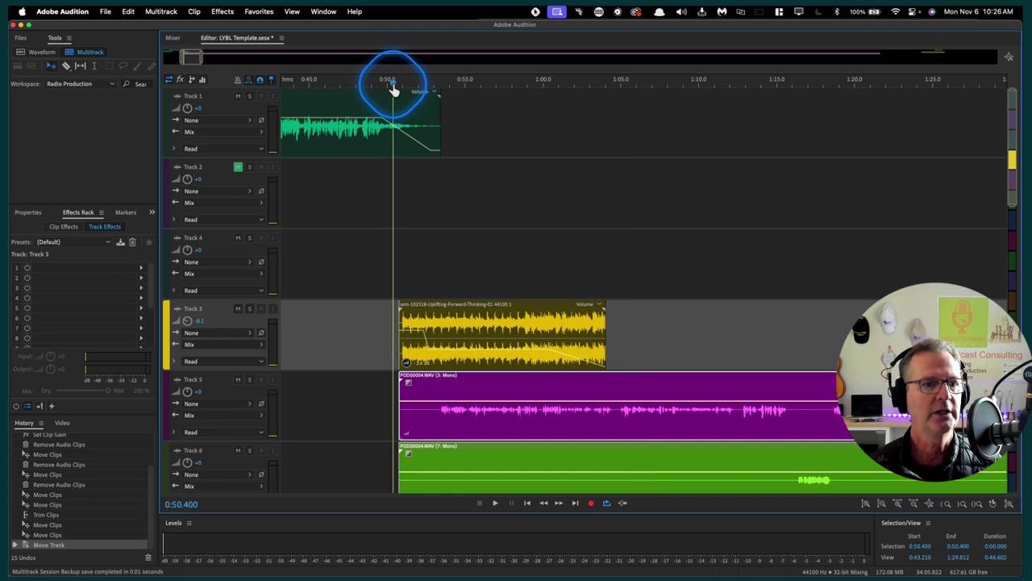
{"action": "key", "text": "space"}
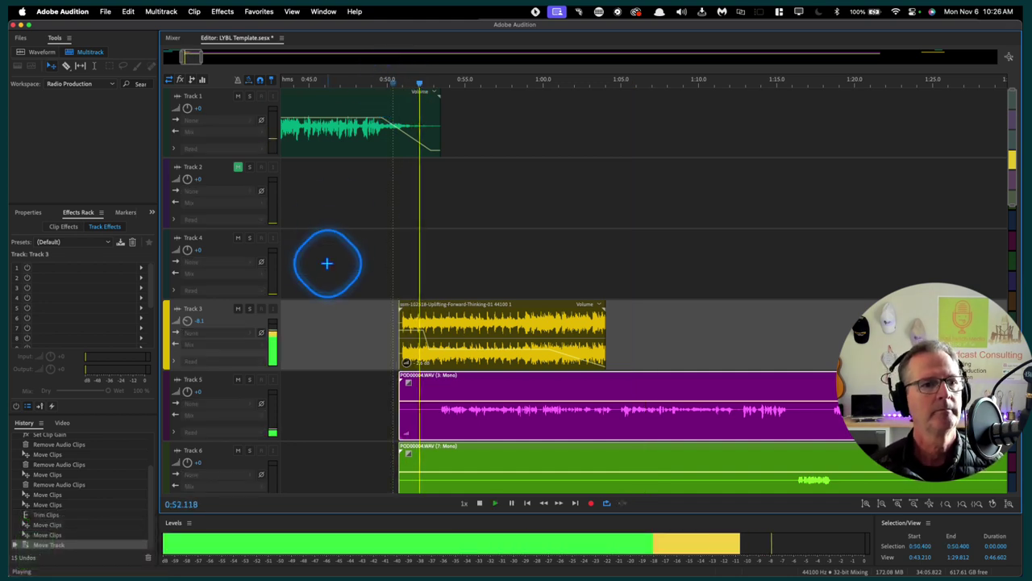
{"action": "key", "text": "space"}
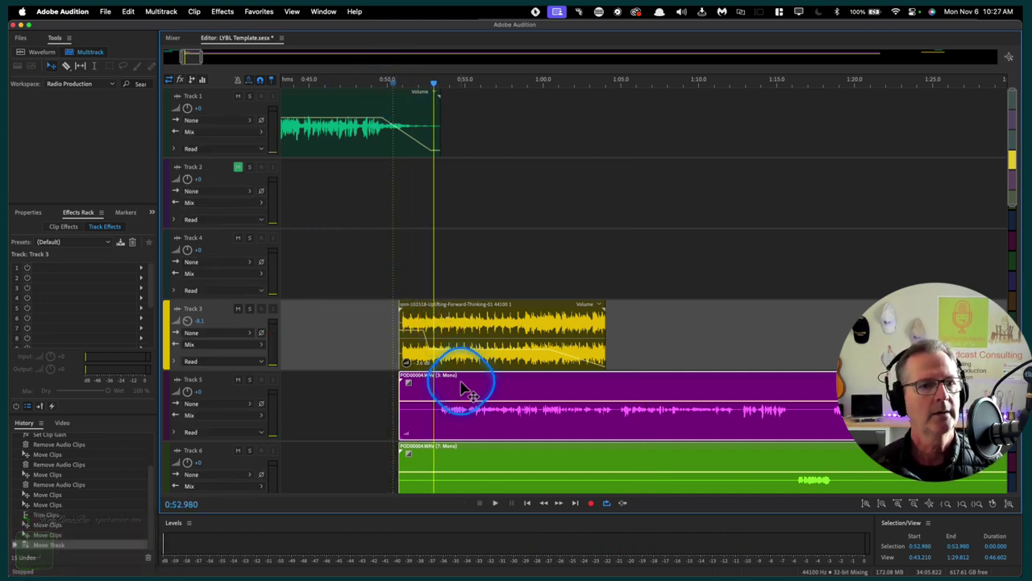
Shift both voice clips on Tracks 5 and 6 slightly earlier so they start at about 0:50
{"action": "left_click_drag", "start_coordinate": [464, 389], "coordinate": [450, 388]}
{"action": "scroll", "coordinate": [496, 463], "scroll_direction": "right", "scroll_amount": 2}
{"action": "scroll", "coordinate": [495, 463], "scroll_direction": "down", "scroll_amount": 1}
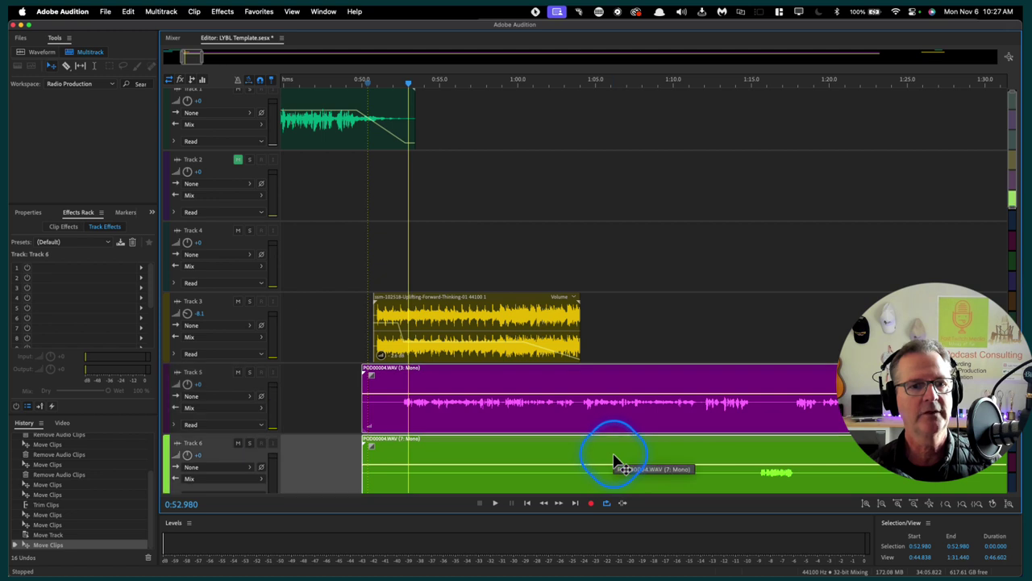
Try shifting only the Track 6 clip about 2.5 seconds later, out of sync with Track 5, and return it to about 0:50
{"action": "left_click", "coordinate": [339, 463]}
{"action": "left_click", "coordinate": [466, 457]}
{"action": "left_click_drag", "start_coordinate": [466, 457], "coordinate": [504, 458]}
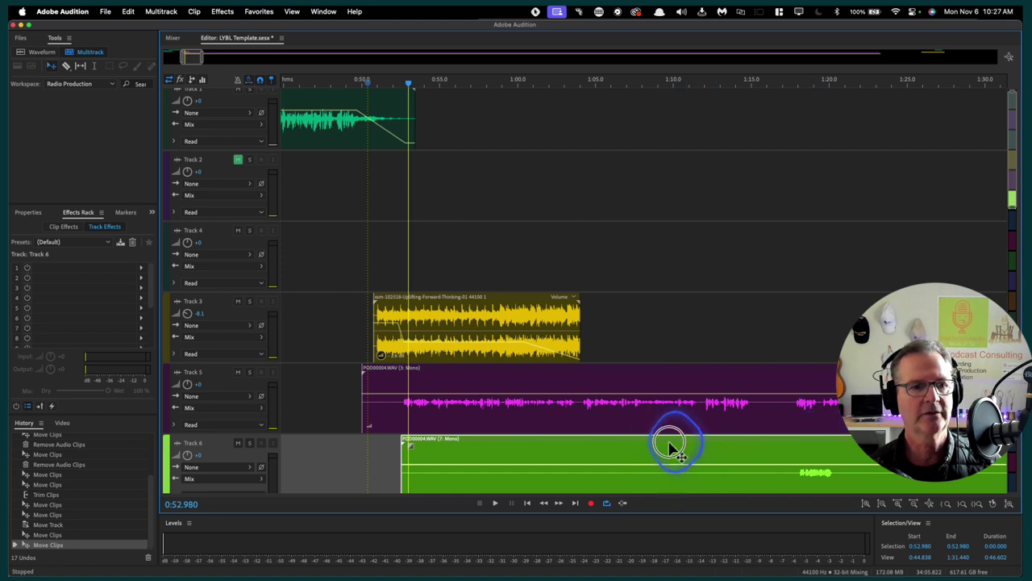
{"action": "left_click_drag", "start_coordinate": [670, 448], "coordinate": [629, 446]}
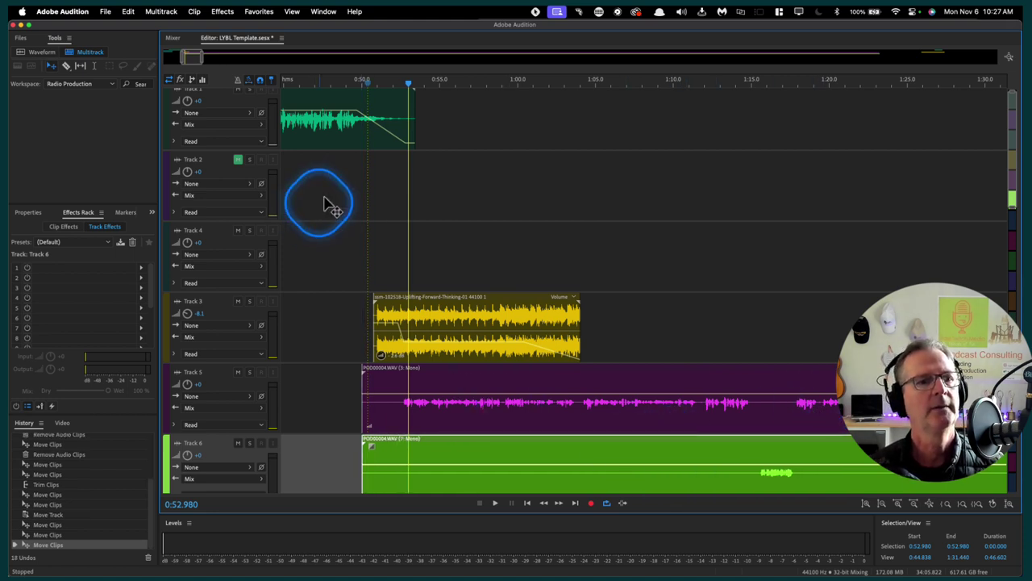
Play the mix from about 0:49.8 to about 1:04.7 to check the voice entry and the music fade
{"action": "left_click", "coordinate": [359, 87]}
{"action": "key", "text": "space"}
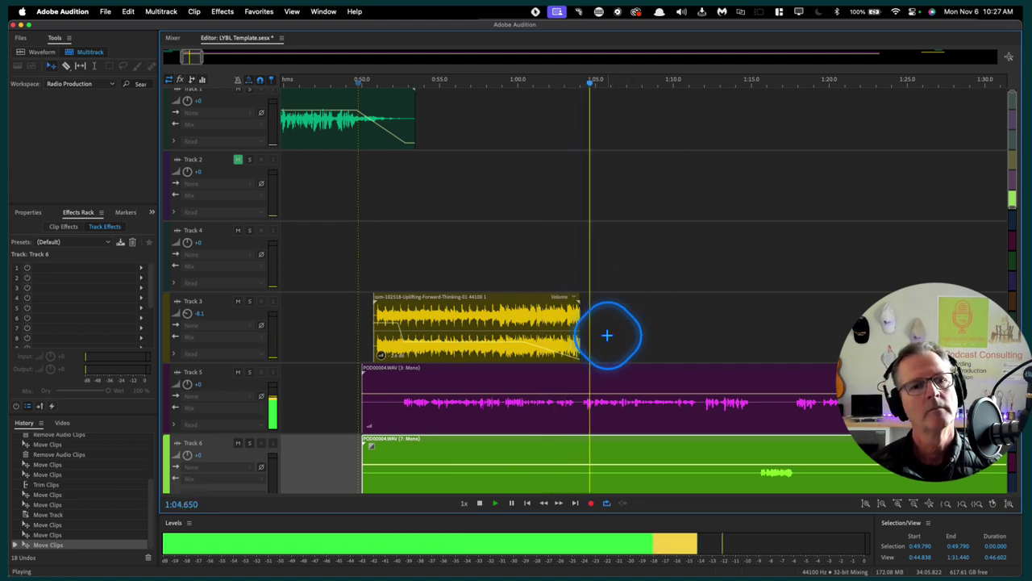
{"action": "key", "text": "space"}
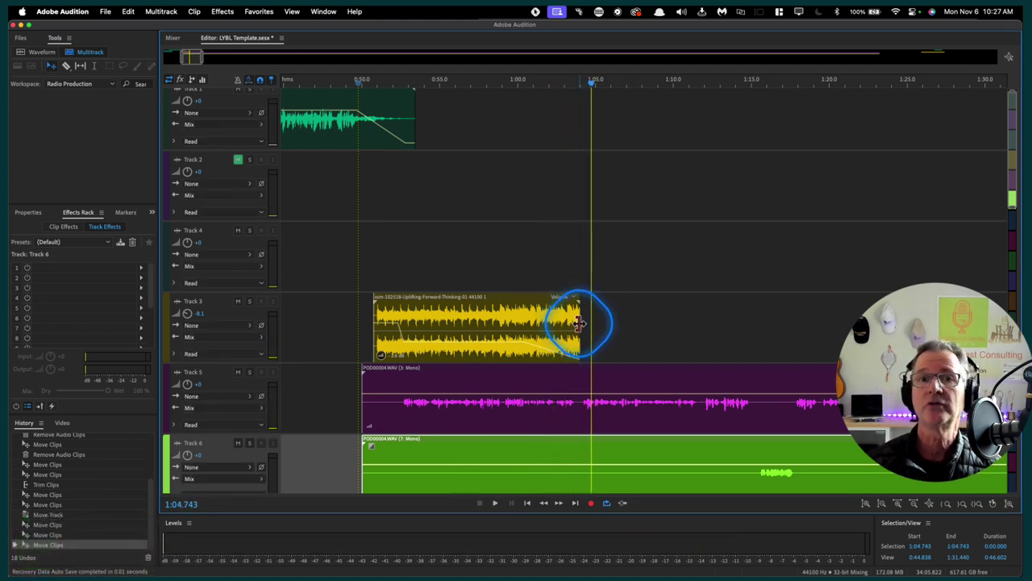
Extend the Track 3 music clip to about 1:12 and move its volume fade-out keyframes to about 1:04.7 and 1:09
{"action": "left_click_drag", "start_coordinate": [579, 322], "coordinate": [703, 334]}
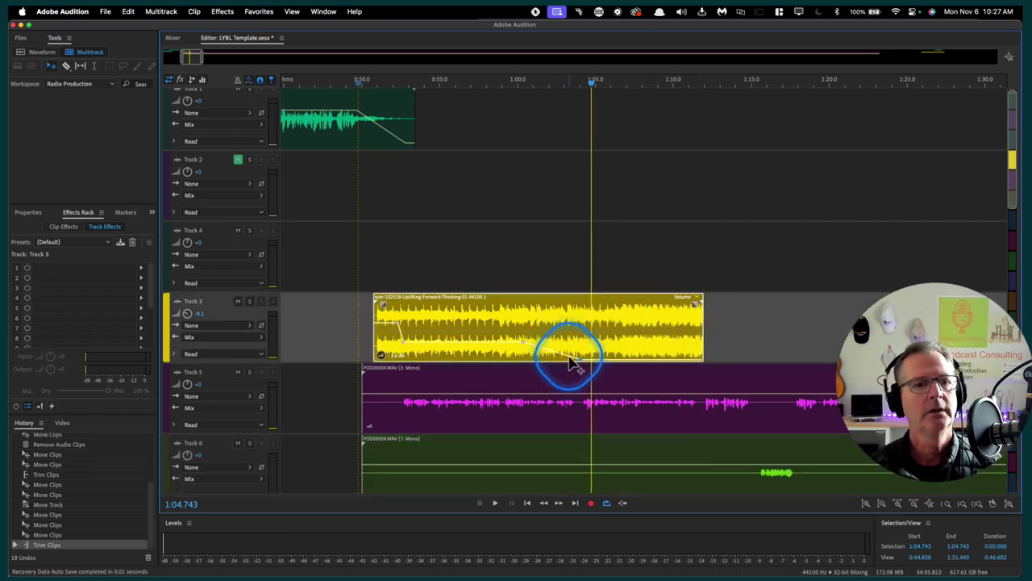
{"action": "mouse_move", "coordinate": [585, 364]}
{"action": "left_mouse_down"}
{"action": "mouse_move", "coordinate": [583, 350]}
{"action": "mouse_move", "coordinate": [650, 369]}
{"action": "mouse_move", "coordinate": [547, 359]}
{"action": "mouse_move", "coordinate": [521, 343]}
{"action": "mouse_move", "coordinate": [592, 347]}
{"action": "left_mouse_up"}
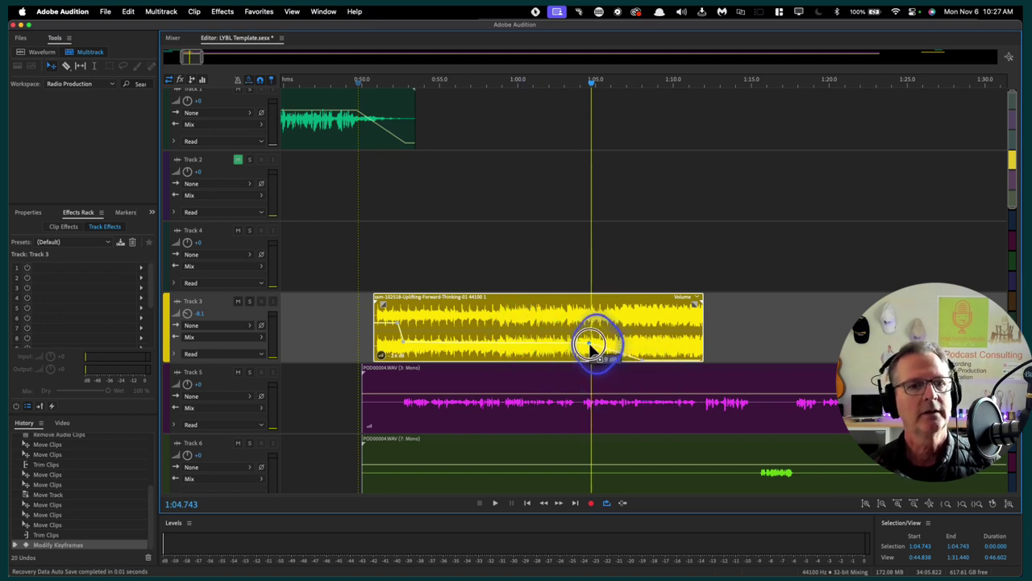
{"action": "left_click_drag", "start_coordinate": [592, 345], "coordinate": [660, 365]}
Play from about 0:52.8 to about 1:16.8 to check the extended music bed and both voices
{"action": "left_click", "coordinate": [408, 85]}
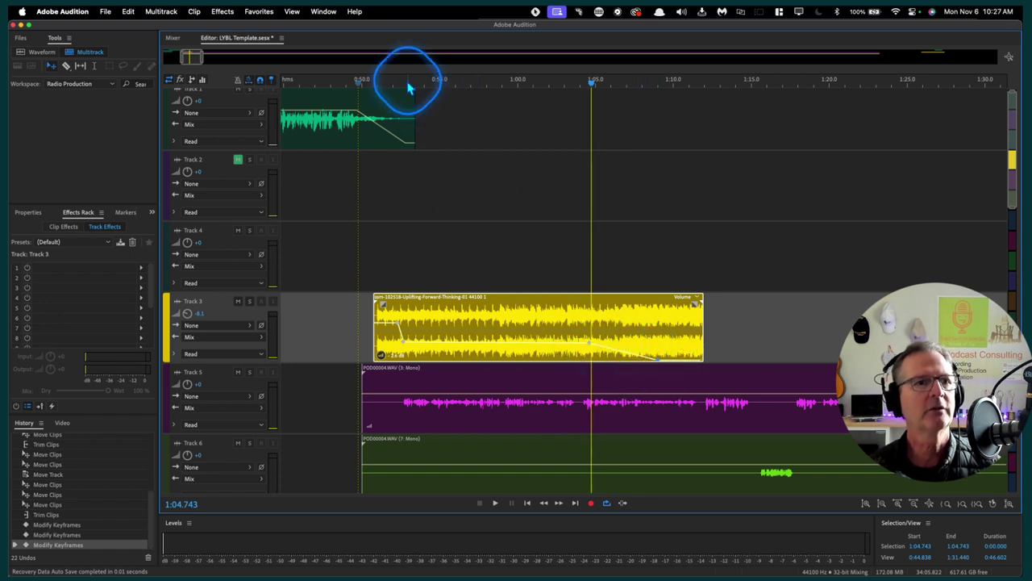
{"action": "key", "text": "space"}
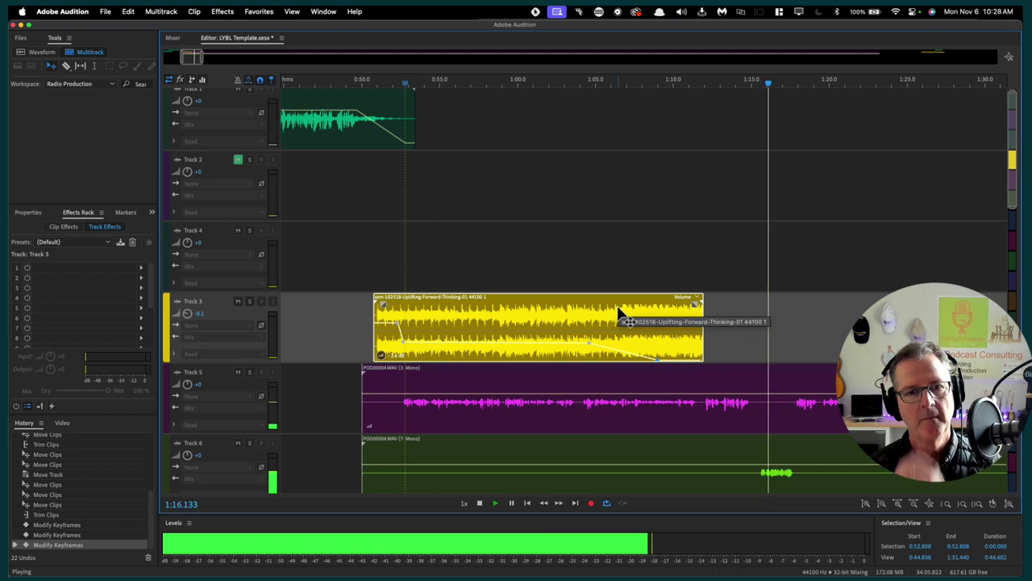
{"action": "key", "text": "space"}
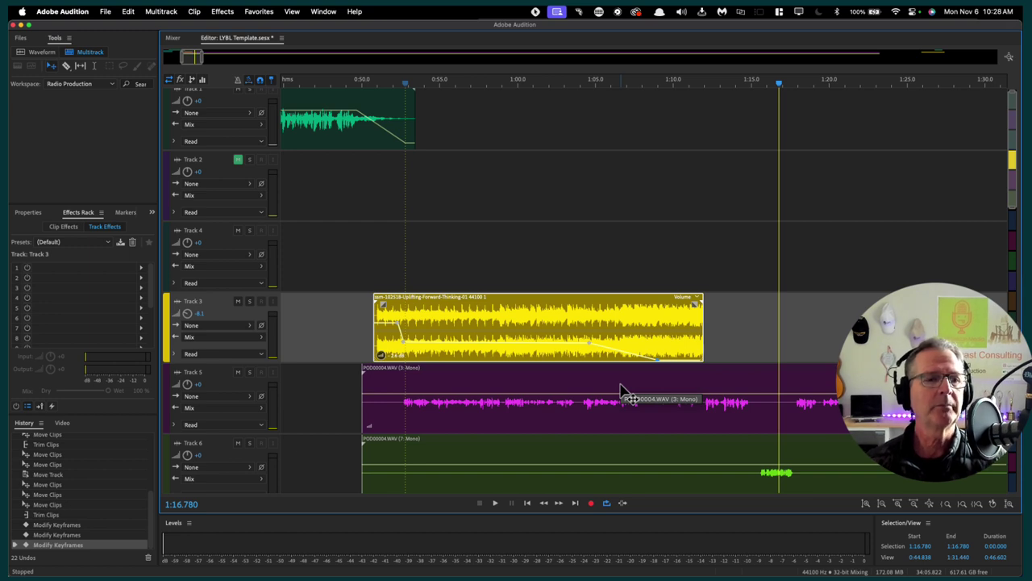
Try lowering the Track 5 clip gain to -0.2 dB, and undo the gain change
{"action": "left_click", "coordinate": [368, 430]}
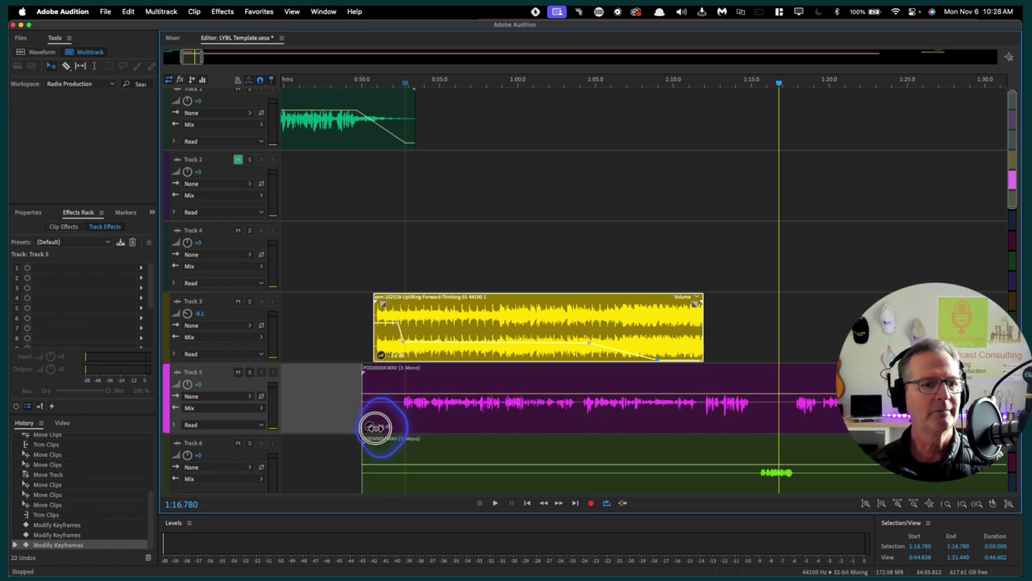
{"action": "mouse_move", "coordinate": [379, 428]}
{"action": "left_mouse_down"}
{"action": "mouse_move", "coordinate": [362, 431]}
{"action": "mouse_move", "coordinate": [373, 424]}
{"action": "left_mouse_up"}
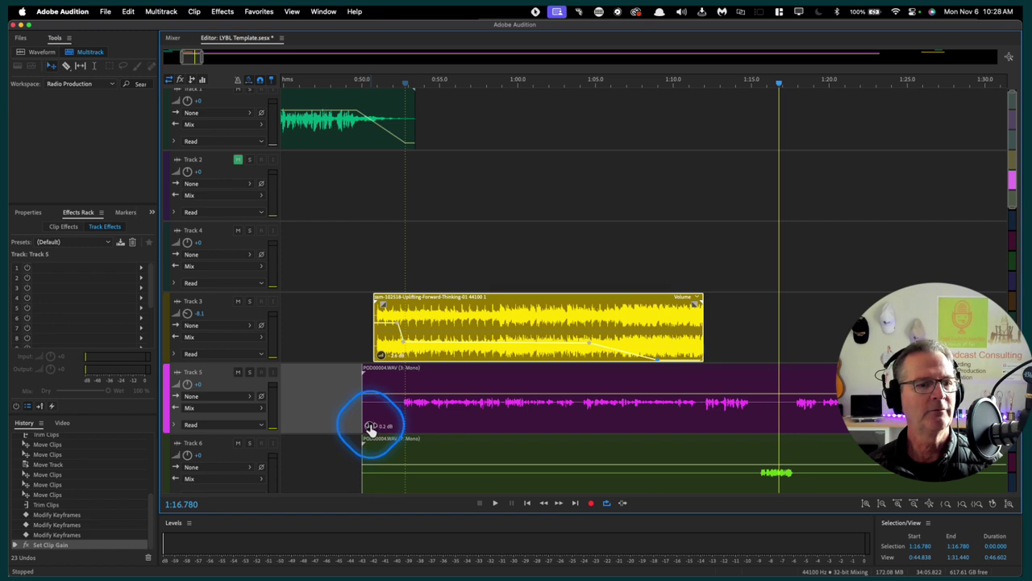
{"action": "scroll", "coordinate": [370, 428], "scroll_direction": "down", "scroll_amount": 5}
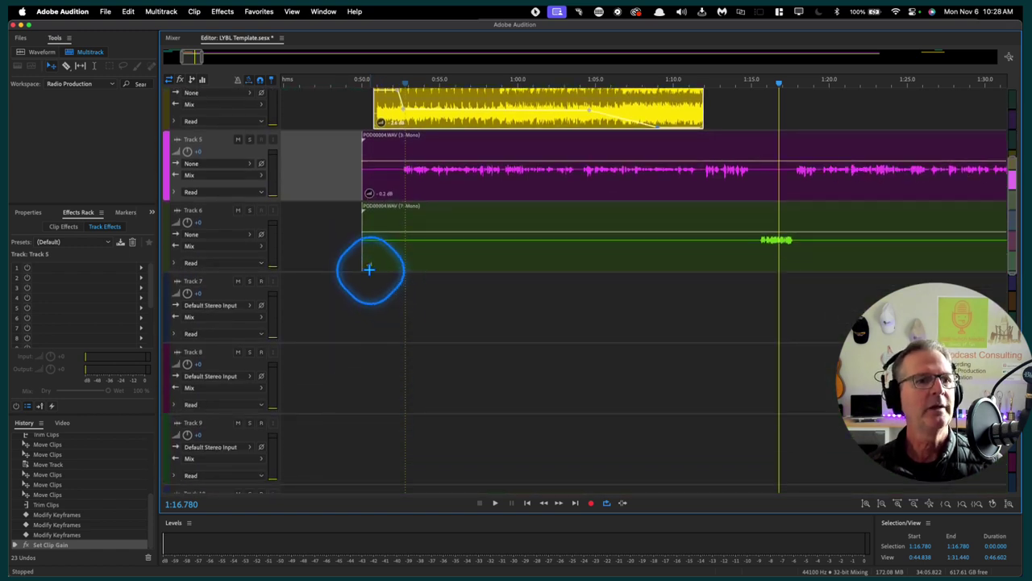
{"action": "key", "text": "super+z"}
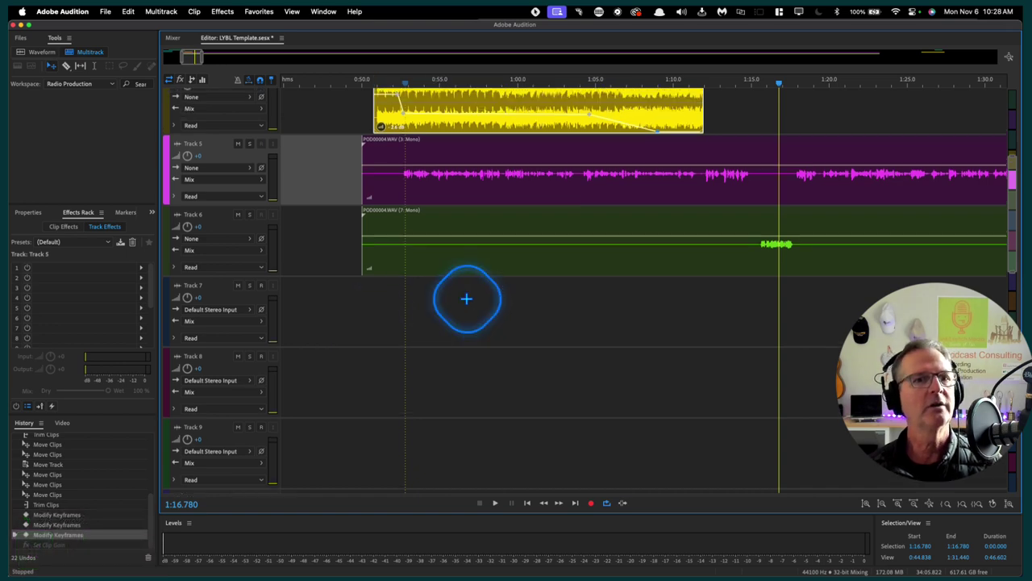
Add the Dynamics effect from Amplitude and Compression to the first track effects slot of Track 5
{"action": "scroll", "coordinate": [466, 297], "scroll_direction": "up", "scroll_amount": 5}
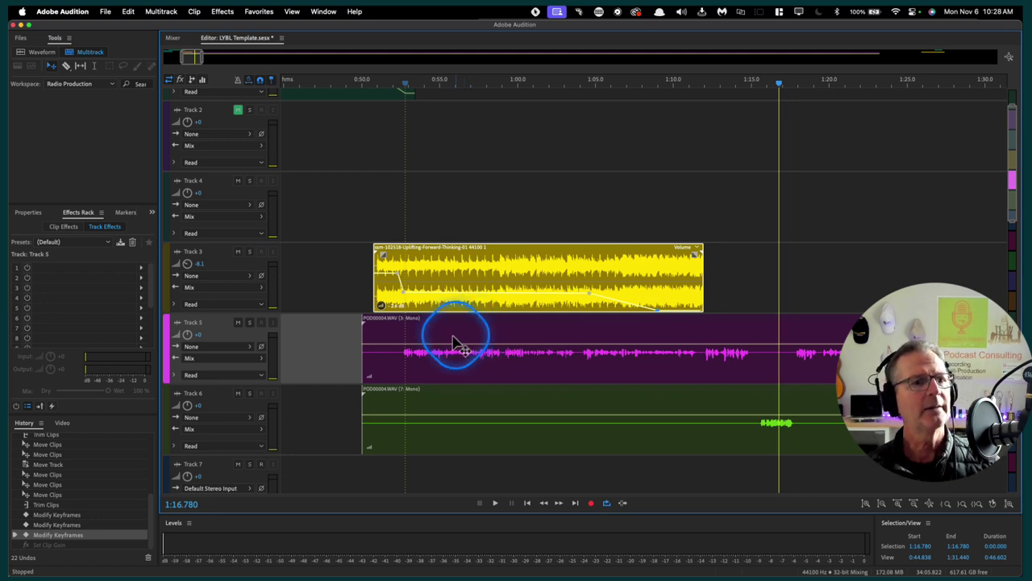
{"action": "left_click", "coordinate": [81, 271]}
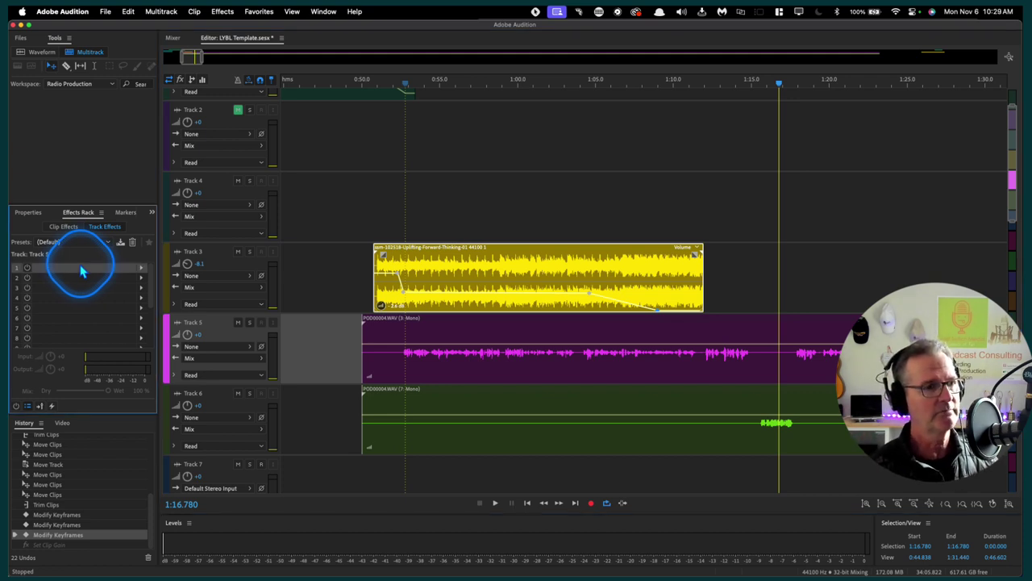
{"action": "left_click", "coordinate": [141, 271]}
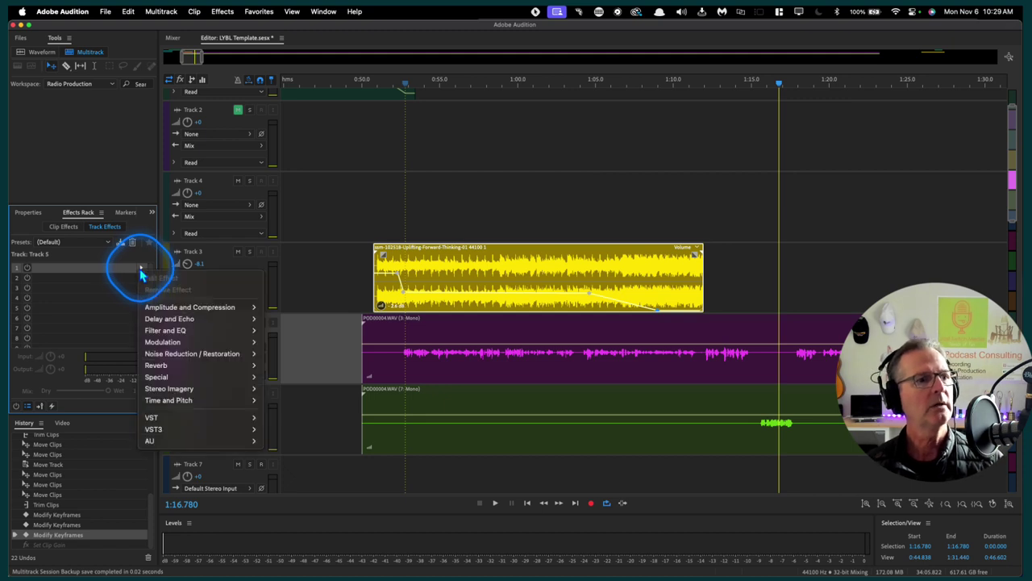
{"action": "mouse_move", "coordinate": [181, 312]}
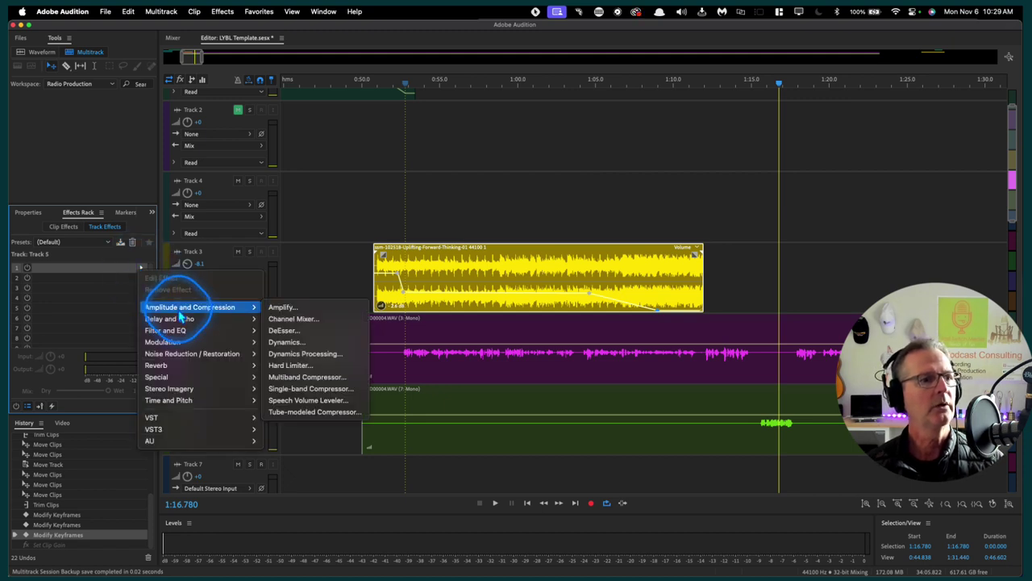
{"action": "left_click", "coordinate": [307, 347]}
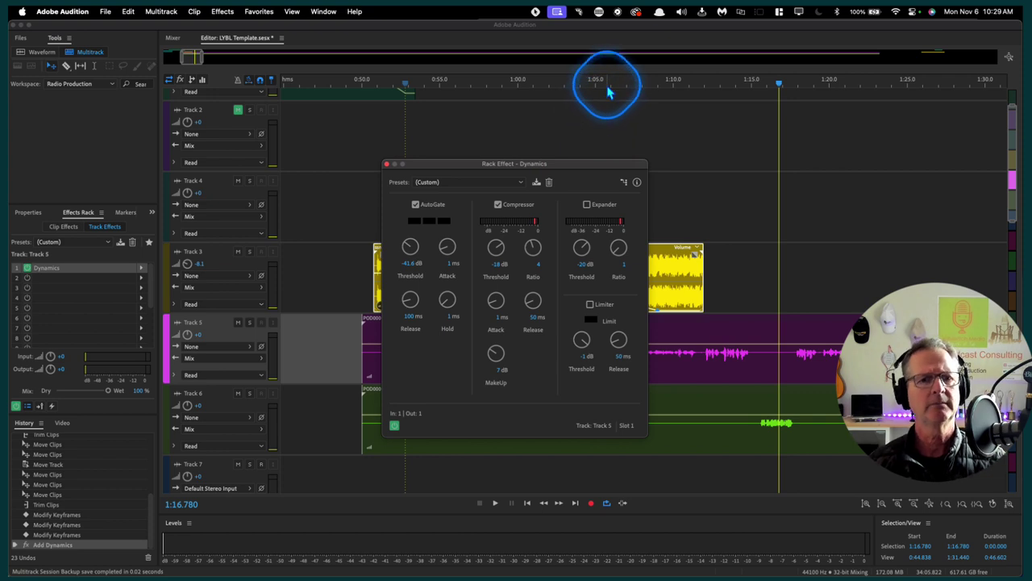
Move the Dynamics window clear of the clips and play from about 0:57.4 to hear the processed Track 5 voice
{"action": "left_click_drag", "start_coordinate": [532, 164], "coordinate": [332, 121]}
{"action": "left_click", "coordinate": [477, 87]}
{"action": "key", "text": "space"}
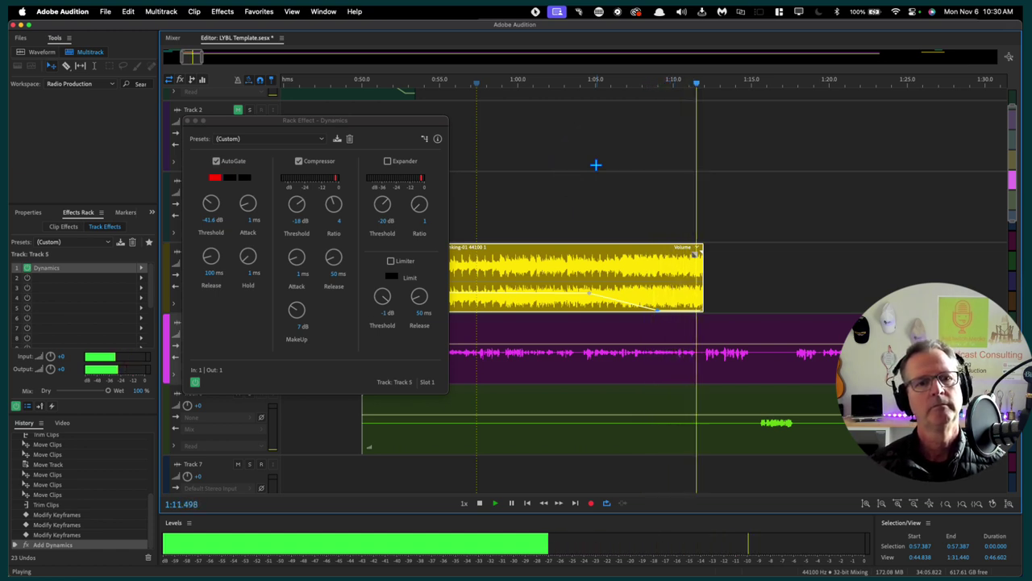
{"action": "key", "text": "space"}
{"action": "left_click", "coordinate": [692, 263]}
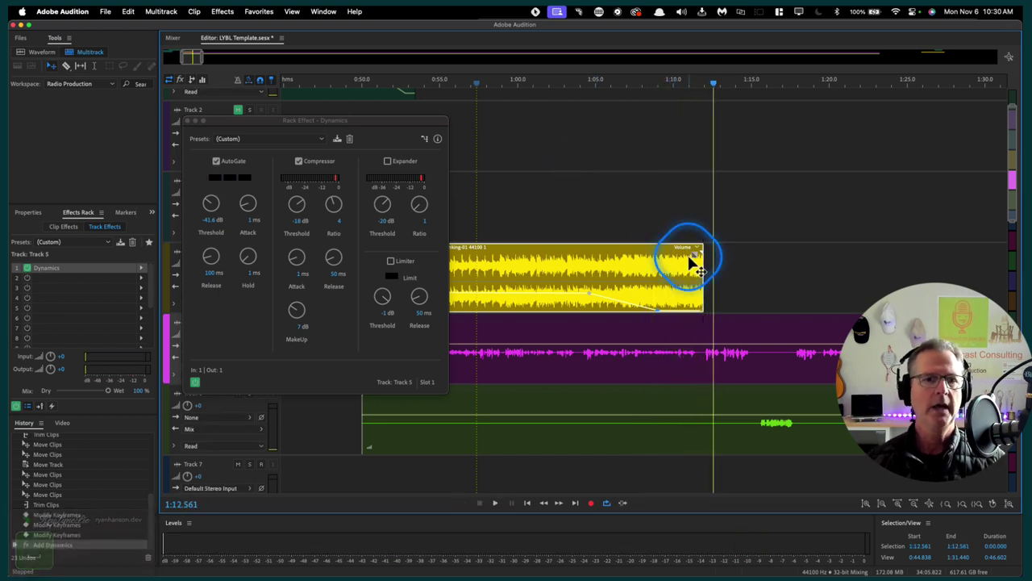
{"action": "left_click", "coordinate": [604, 207]}
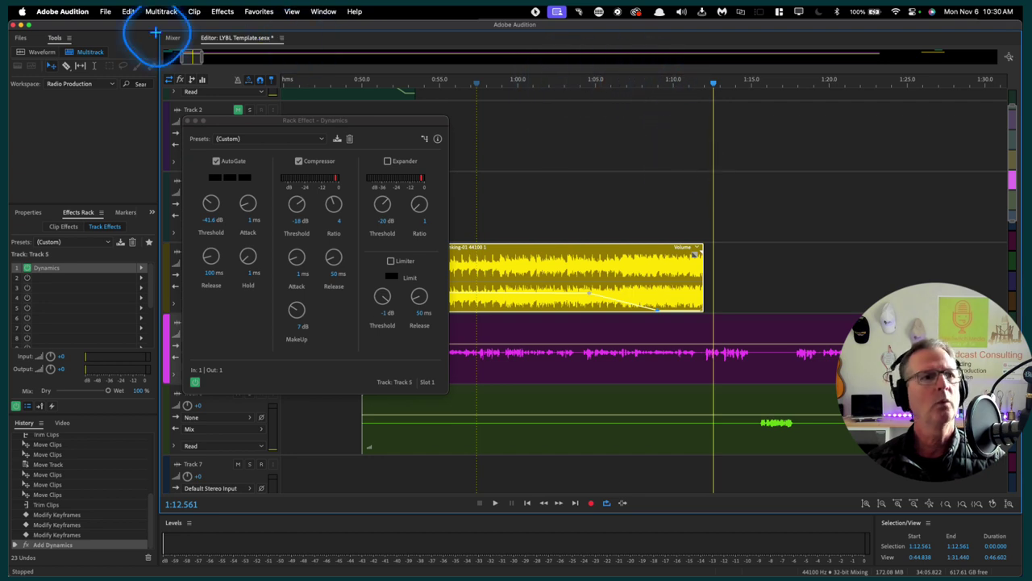
With the Time Selection tool, select about 1:10.3 to 1:13.0 on the Track 5 clip and play that range with AutoGate on
{"action": "left_click", "coordinate": [94, 67]}
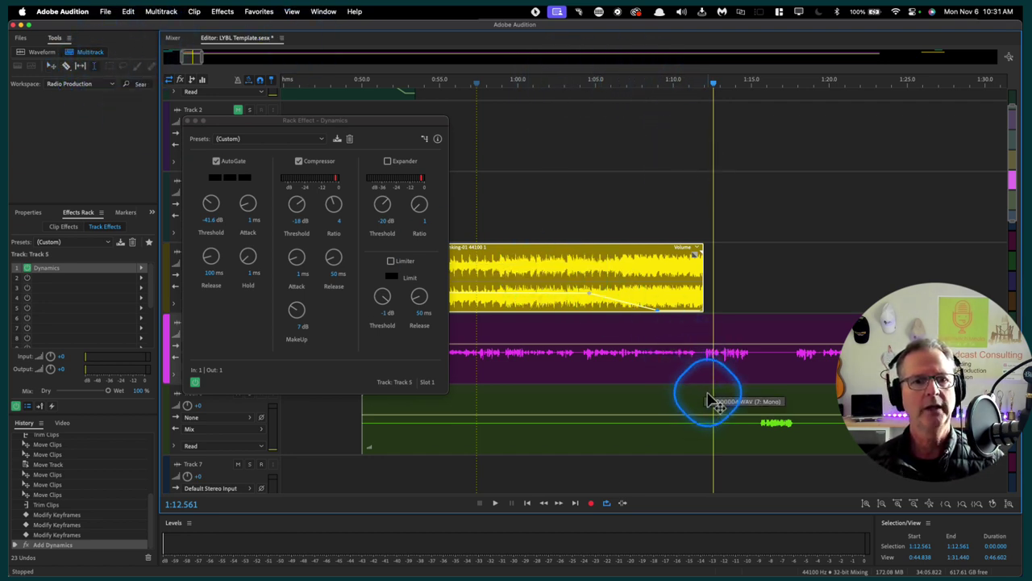
{"action": "left_click", "coordinate": [720, 353]}
{"action": "left_click_drag", "start_coordinate": [720, 353], "coordinate": [677, 353]}
{"action": "key", "text": "space"}
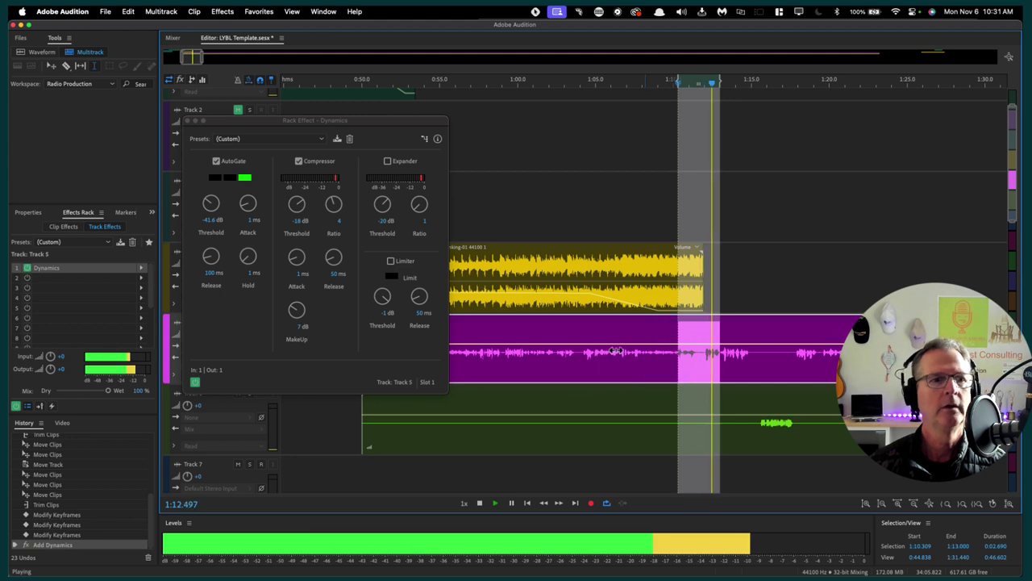
{"action": "key", "text": "space"}
Compare the selected Track 5 range with AutoGate turned off and turned back on by playing it both ways
{"action": "left_click", "coordinate": [216, 162]}
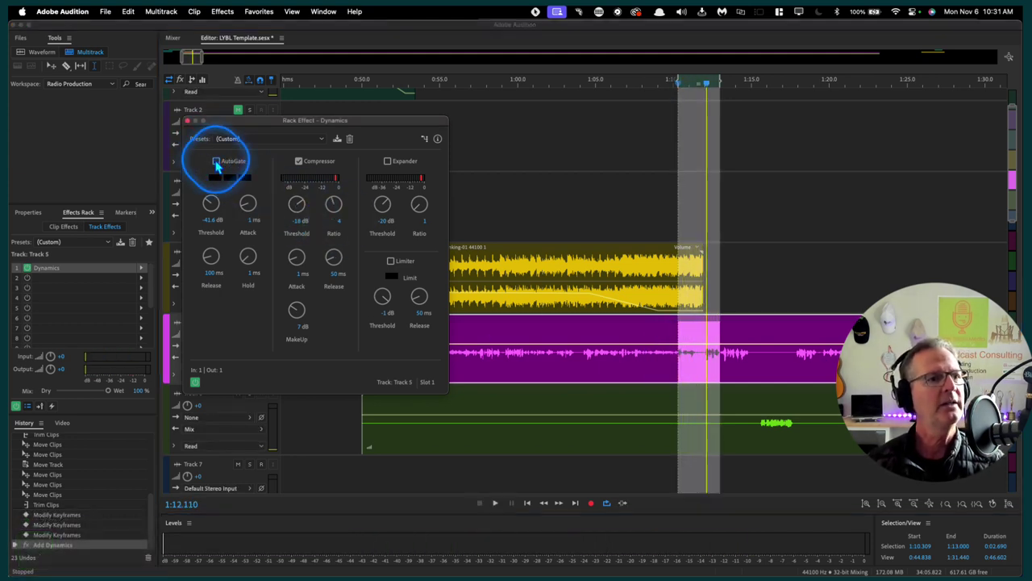
{"action": "key", "text": "space"}
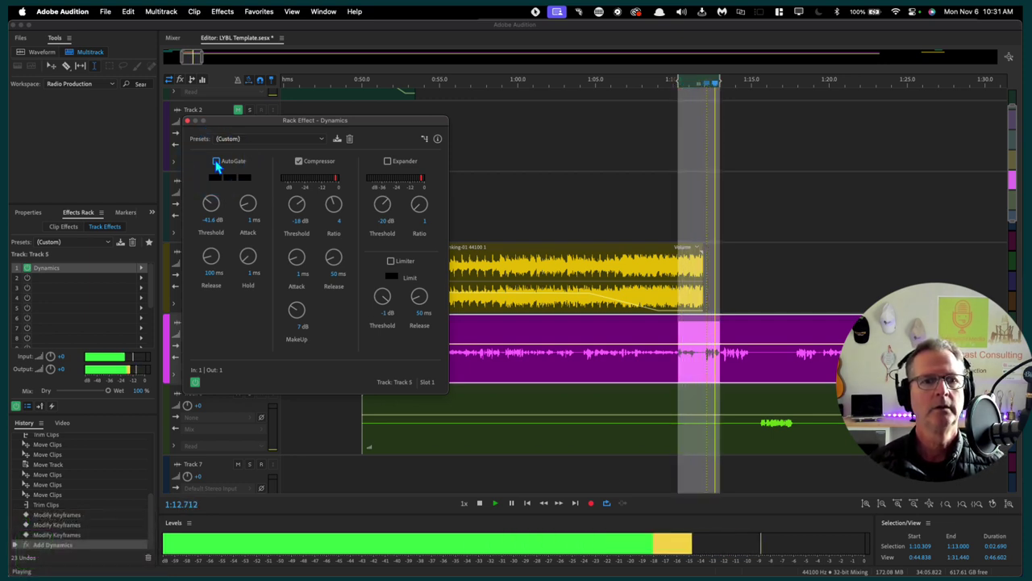
{"action": "key", "text": "space"}
{"action": "left_click", "coordinate": [668, 207]}
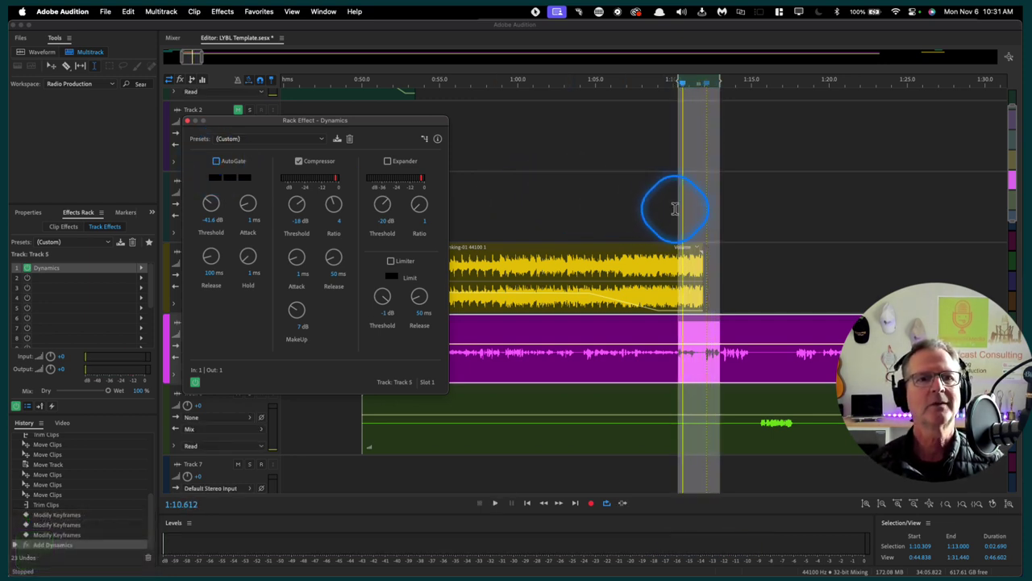
{"action": "left_click", "coordinate": [677, 209]}
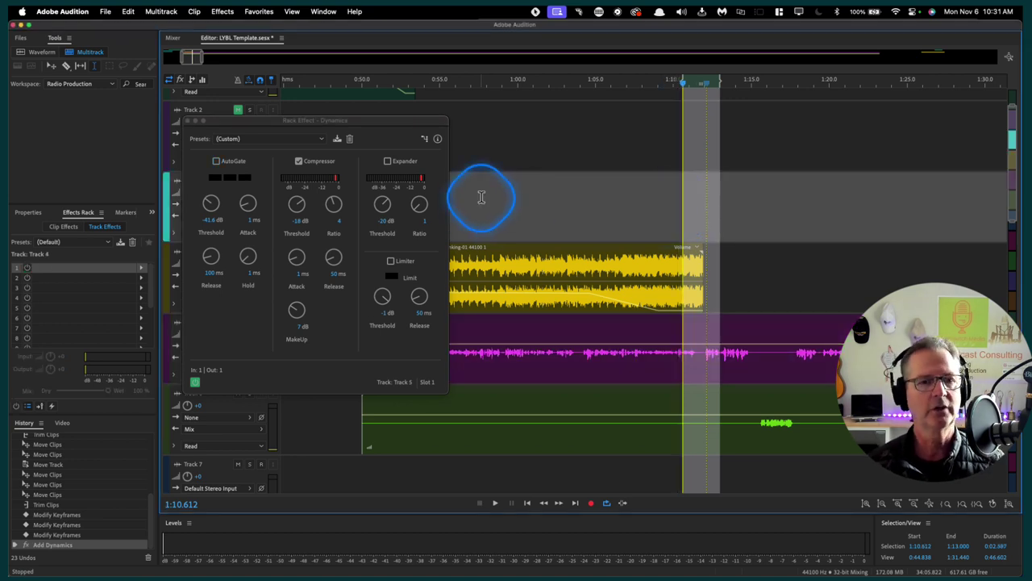
{"action": "key", "text": "space"}
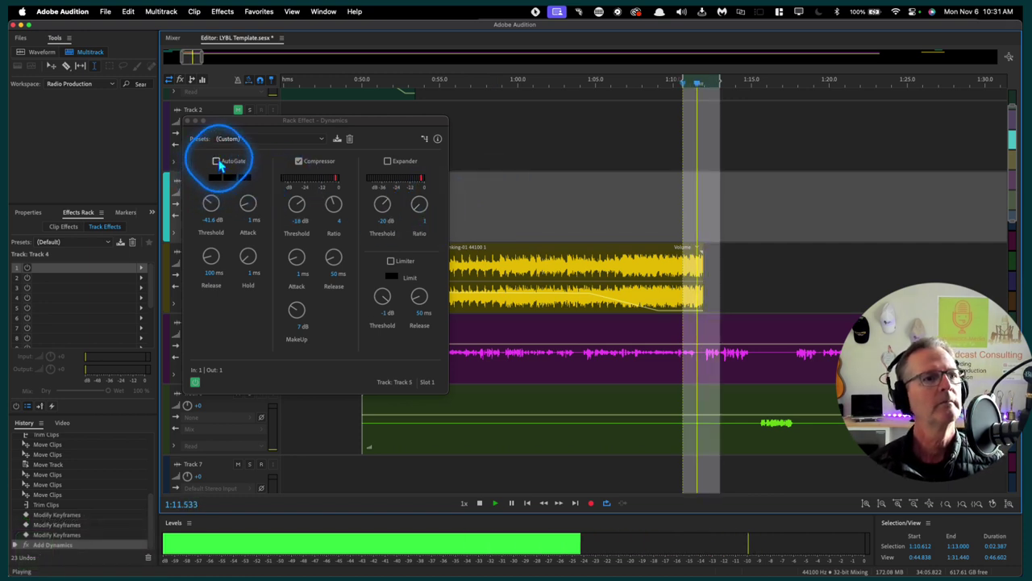
{"action": "key", "text": "space"}
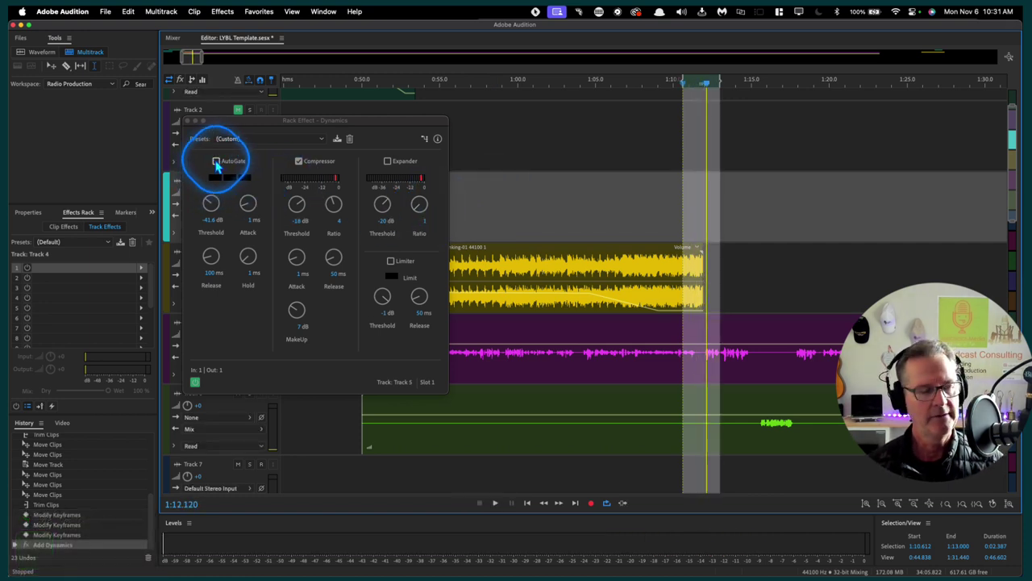
{"action": "left_click", "coordinate": [216, 162]}
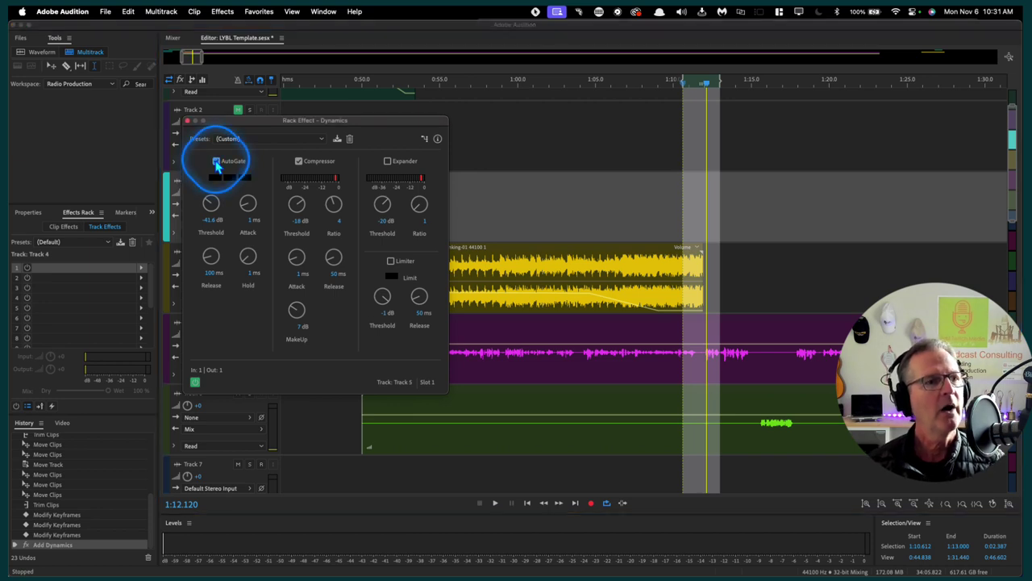
{"action": "key", "text": "space"}
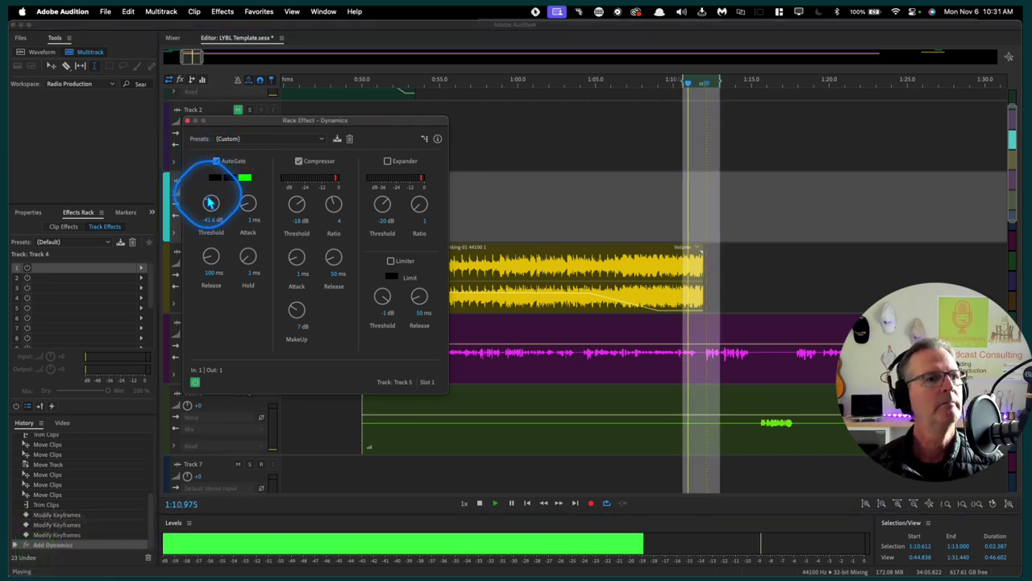
{"action": "key", "text": "space"}
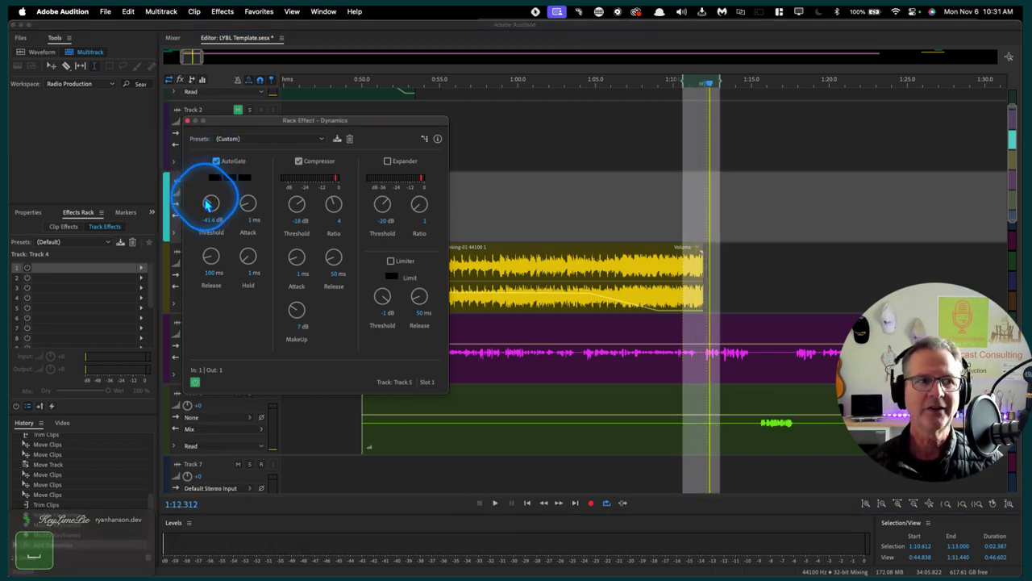
Set the Track 5 AutoGate threshold to -37.8 dB, playing the selection at -35.4 and -36.3 dB along the way, and close the Dynamics window
{"action": "left_click_drag", "start_coordinate": [206, 205], "coordinate": [209, 197]}
{"action": "key", "text": "space"}
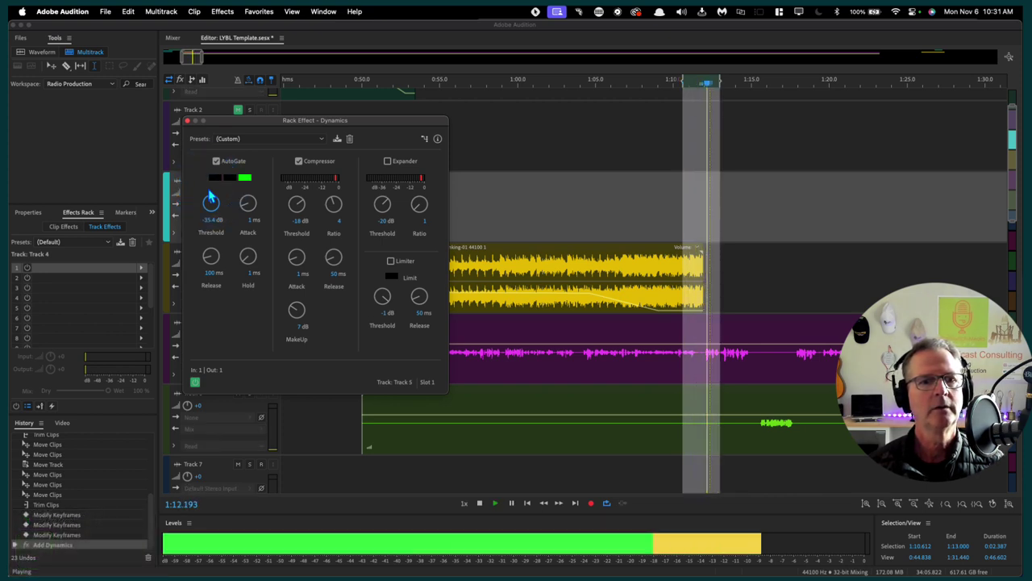
{"action": "key", "text": "space"}
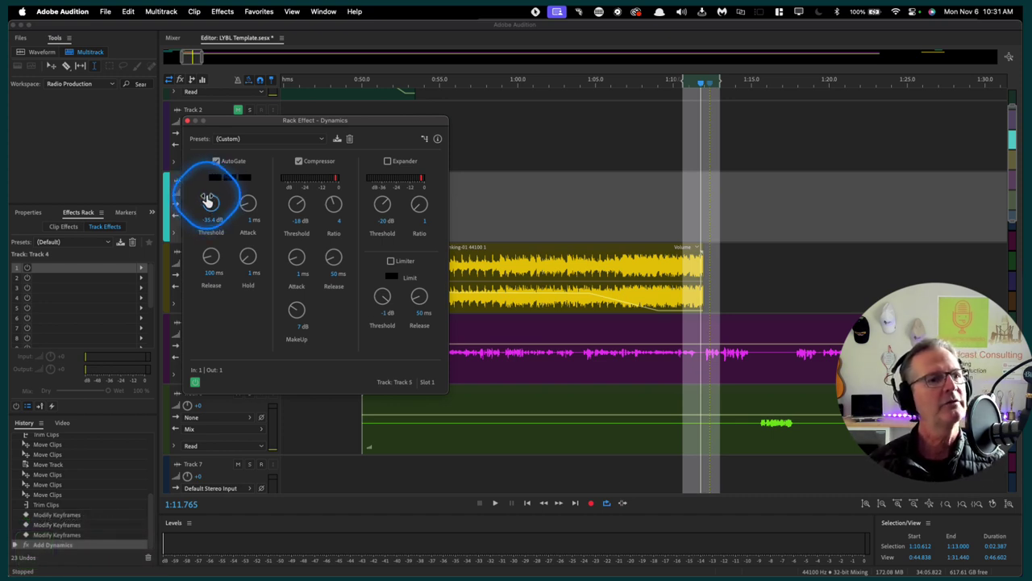
{"action": "left_click_drag", "start_coordinate": [210, 203], "coordinate": [208, 200]}
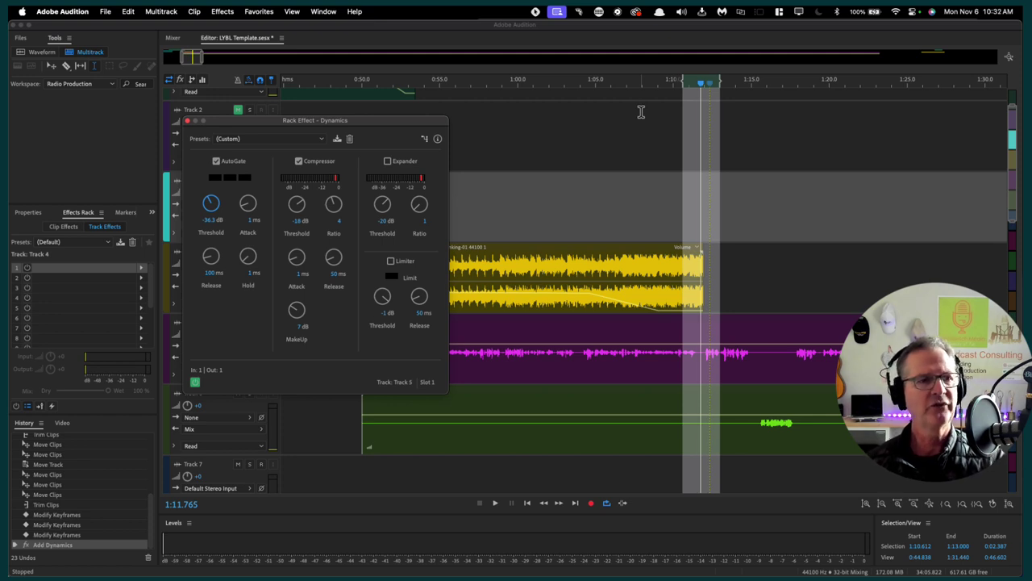
{"action": "key", "text": "space"}
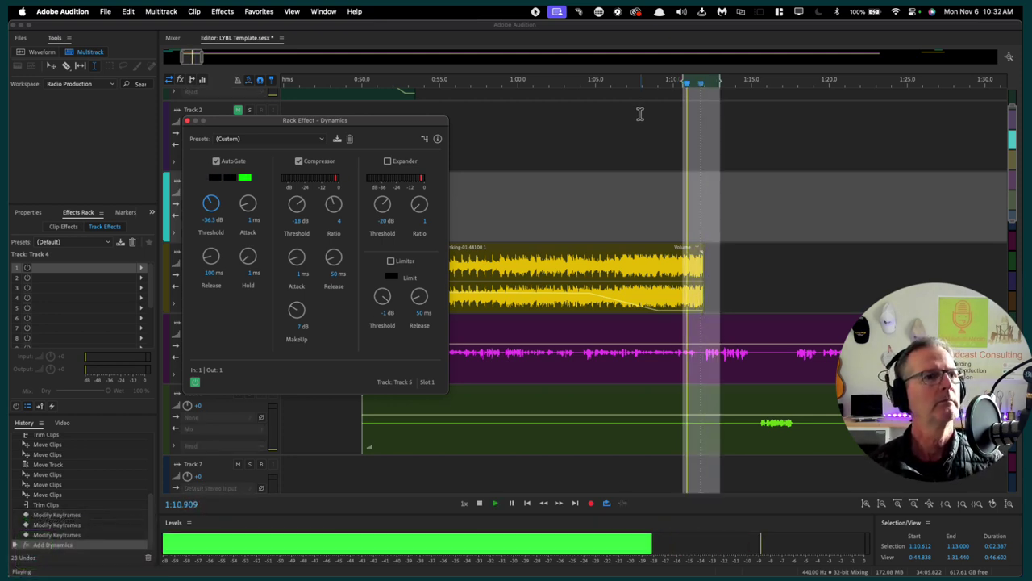
{"action": "left_click_drag", "start_coordinate": [212, 203], "coordinate": [208, 203]}
{"action": "key", "text": "space"}
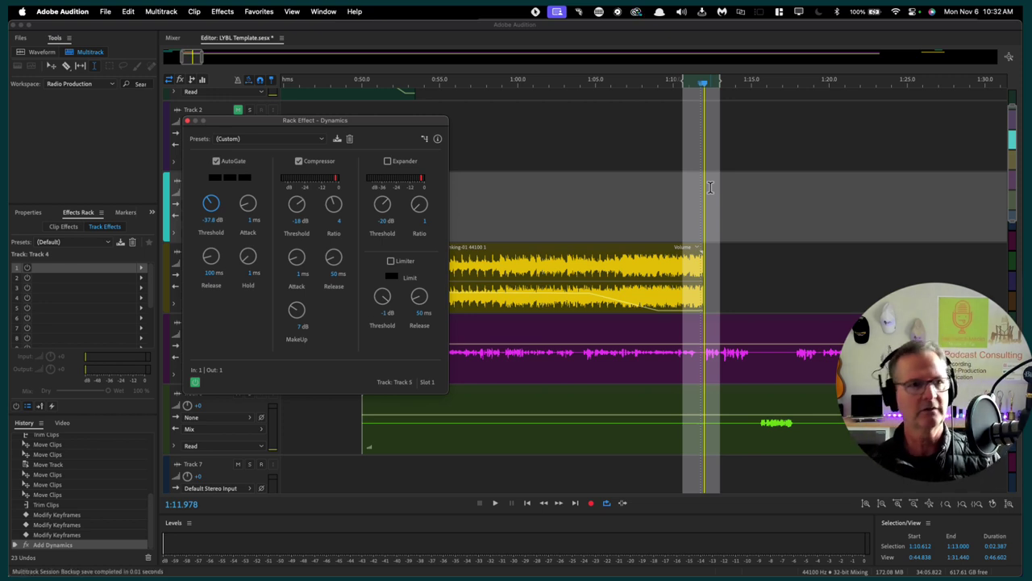
{"action": "left_click", "coordinate": [186, 121]}
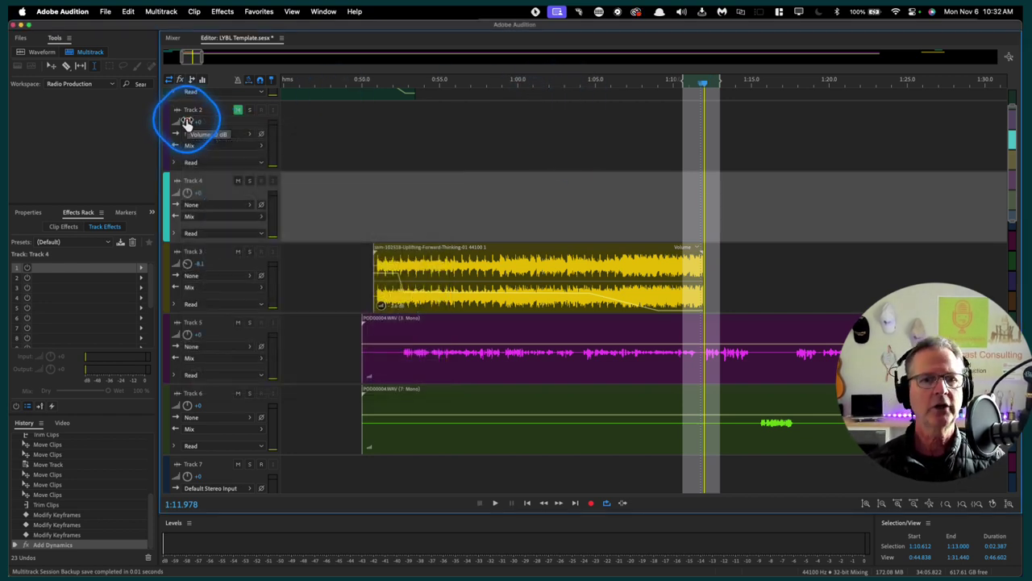
Play the selected range once more, and play the music and voice together from about 0:51.3
{"action": "left_click", "coordinate": [481, 85]}
{"action": "key", "text": "space"}
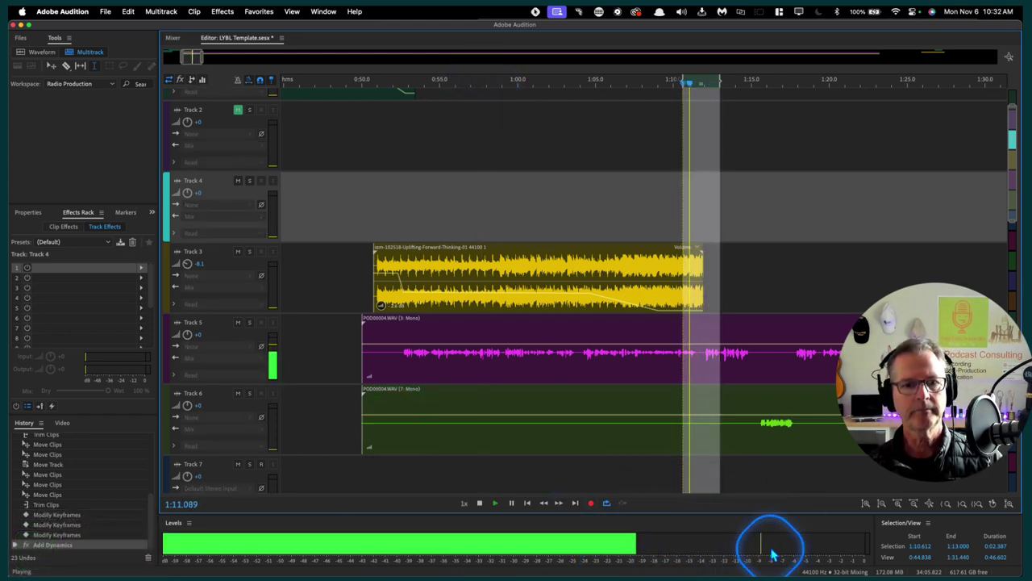
{"action": "key", "text": "space"}
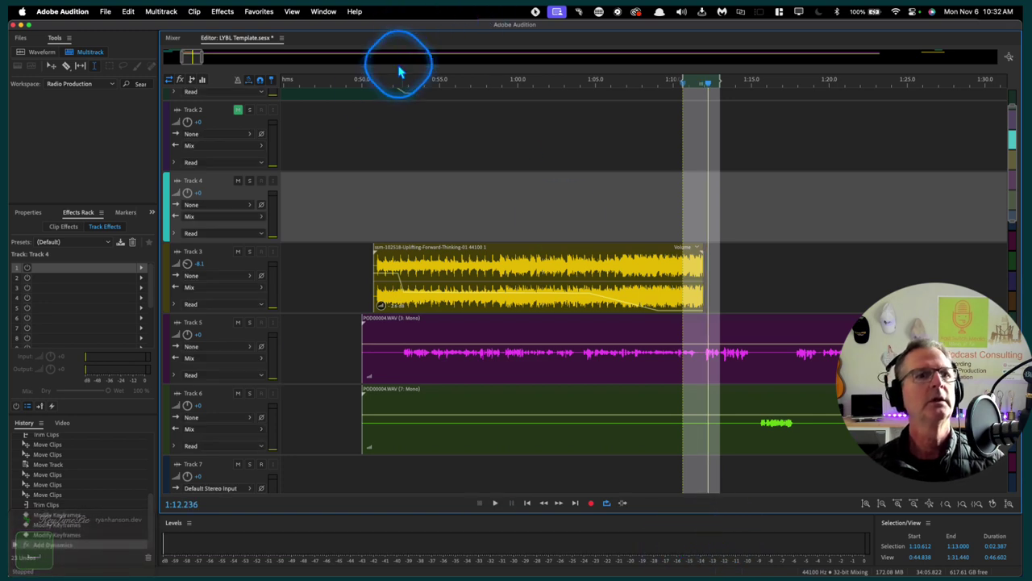
{"action": "left_click", "coordinate": [381, 185]}
{"action": "key", "text": "space"}
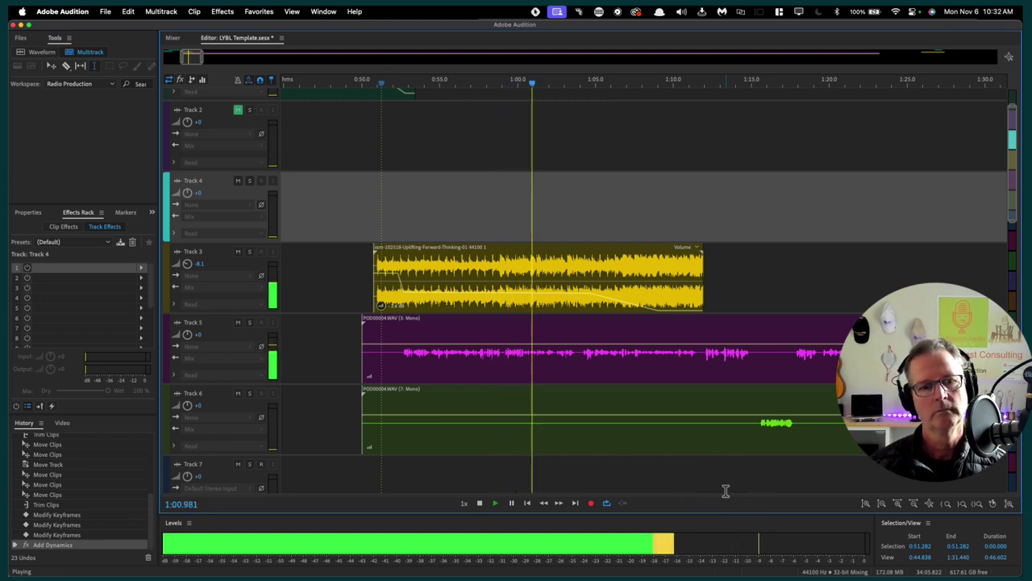
{"action": "left_click", "coordinate": [642, 501]}
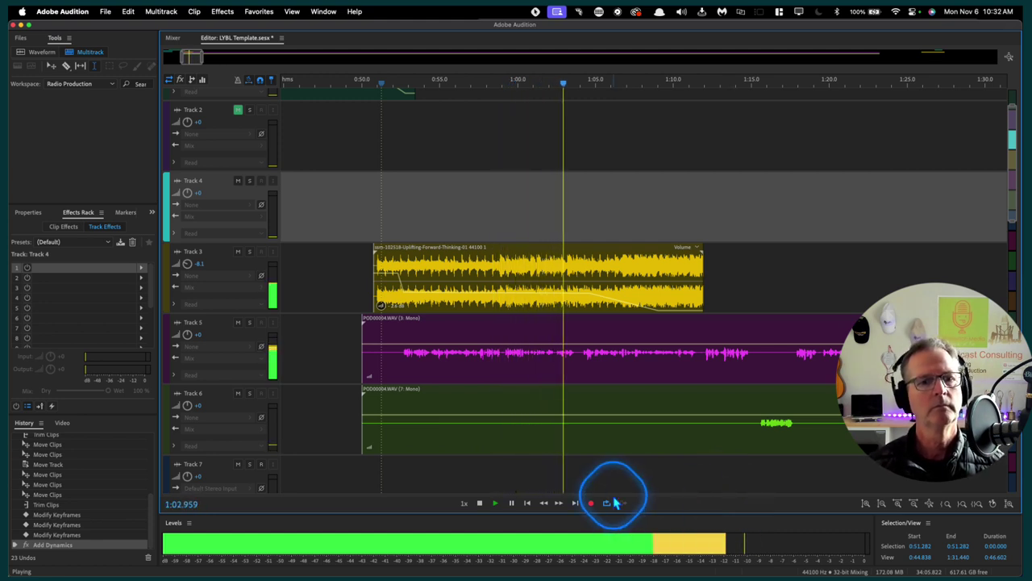
Select Track 5, raise its clip gain to 1.0 dB, and play from about 1:03.8 to check the level
{"action": "left_click", "coordinate": [271, 367]}
{"action": "left_click_drag", "start_coordinate": [271, 367], "coordinate": [165, 337]}
{"action": "left_click", "coordinate": [165, 338]}
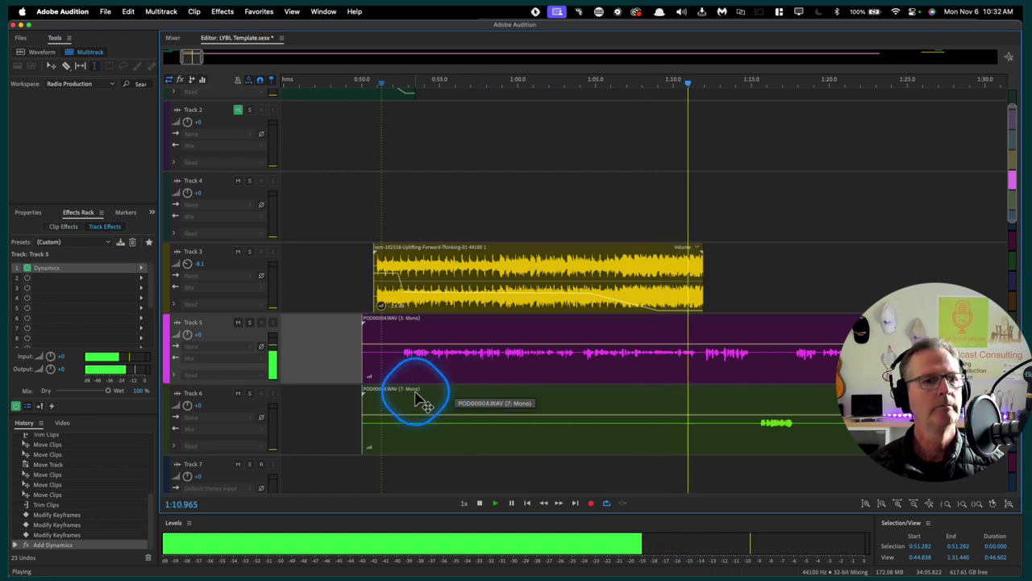
{"action": "key", "text": "space"}
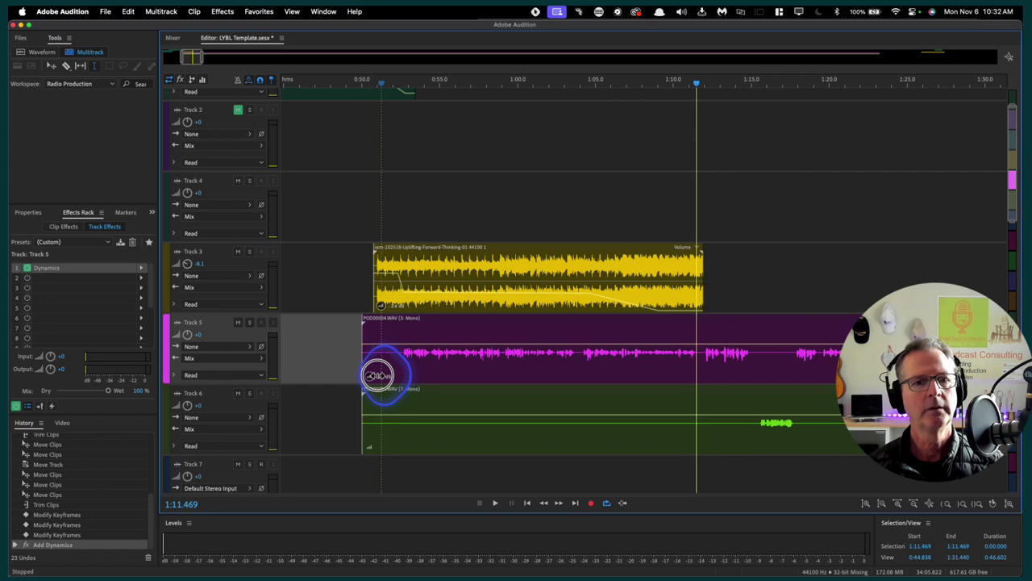
{"action": "left_click", "coordinate": [577, 85]}
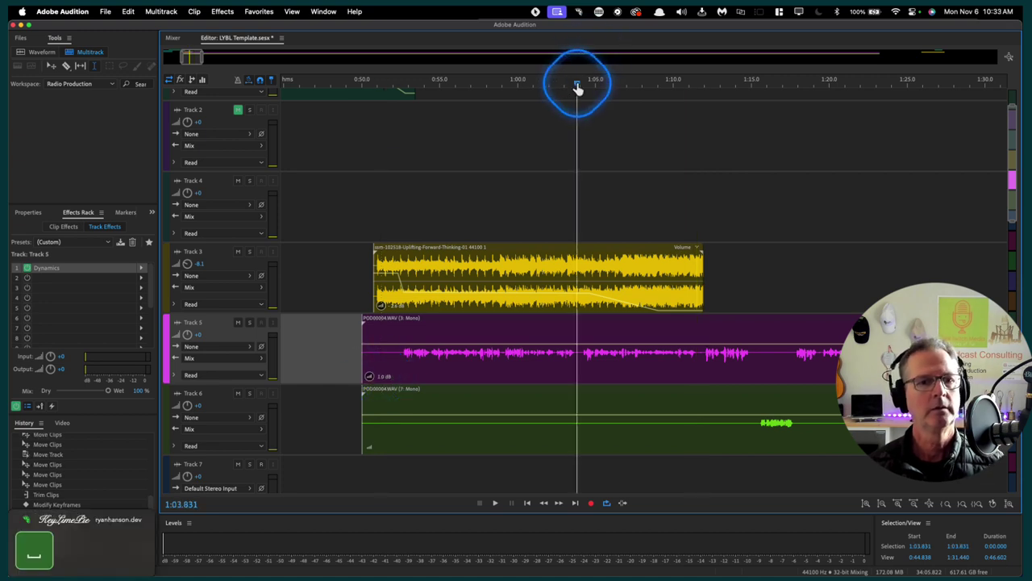
{"action": "key", "text": "space"}
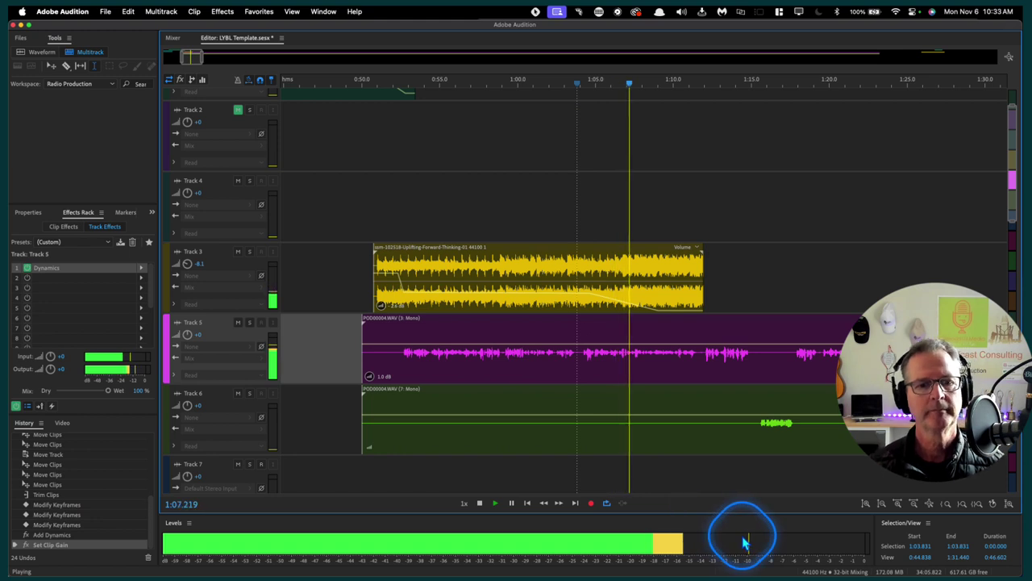
{"action": "key", "text": "space"}
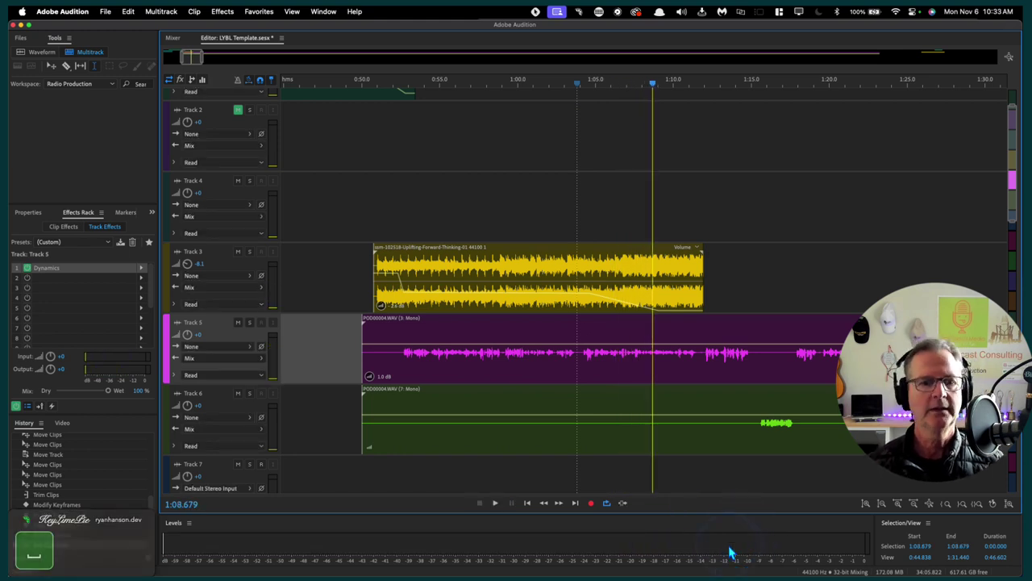
{"action": "left_click", "coordinate": [729, 551]}
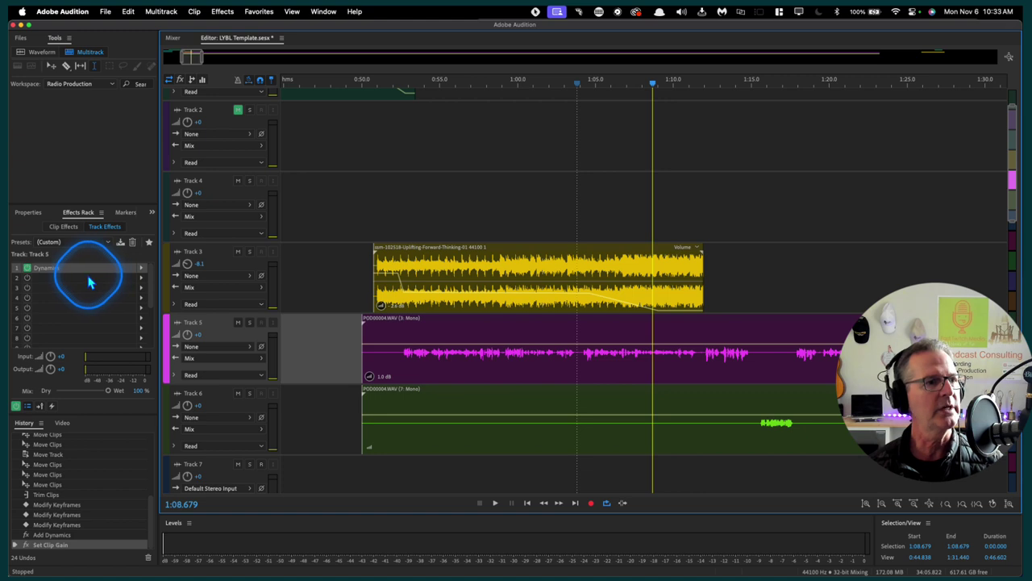
Add a Hard Limiter to the second track effects slot of Track 5 with a Maximum Amplitude of -12 dB
{"action": "left_click", "coordinate": [142, 280]}
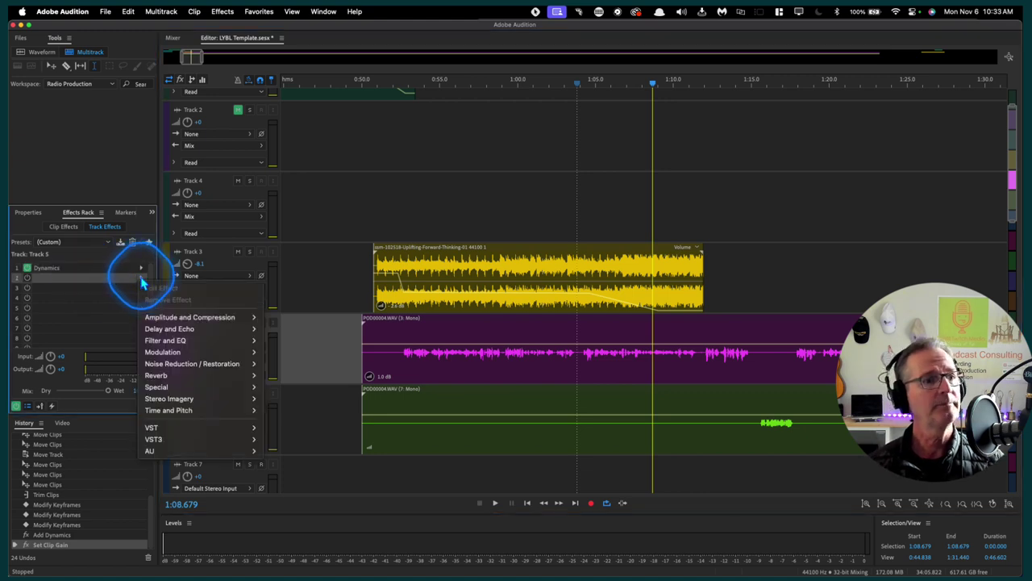
{"action": "mouse_move", "coordinate": [190, 321]}
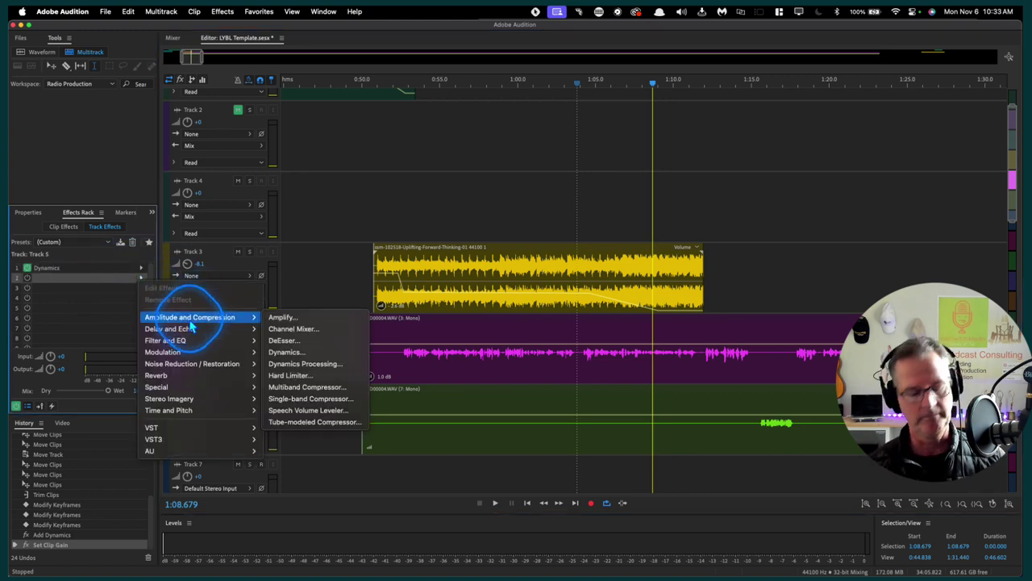
{"action": "left_click", "coordinate": [288, 376]}
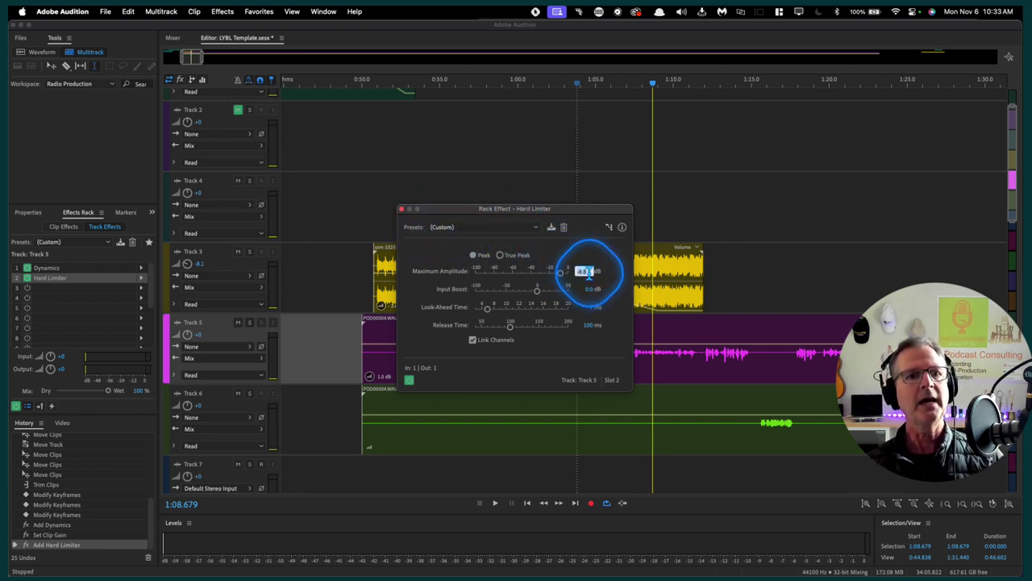
{"action": "type", "text": "-"}
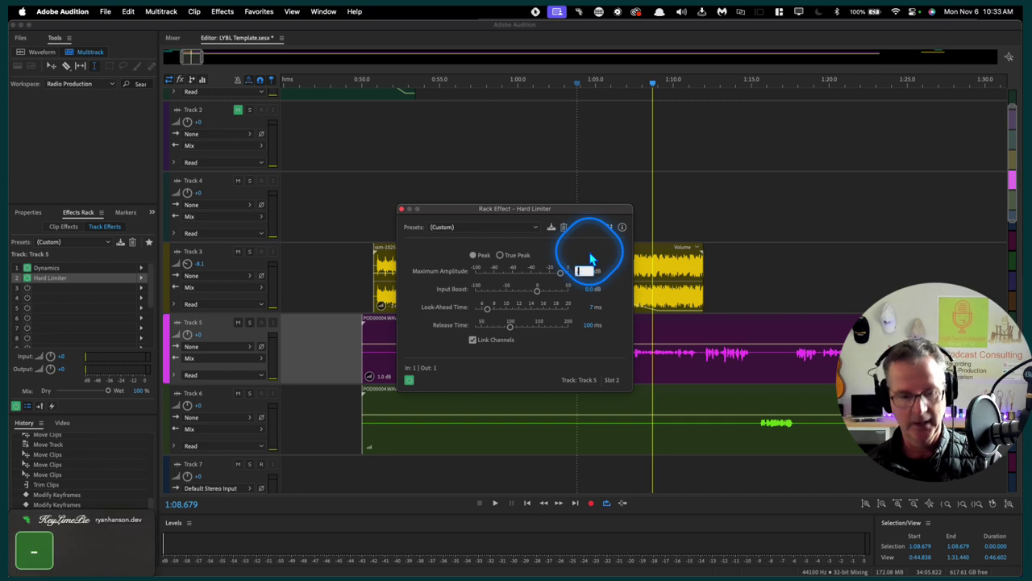
{"action": "type", "text": "12"}
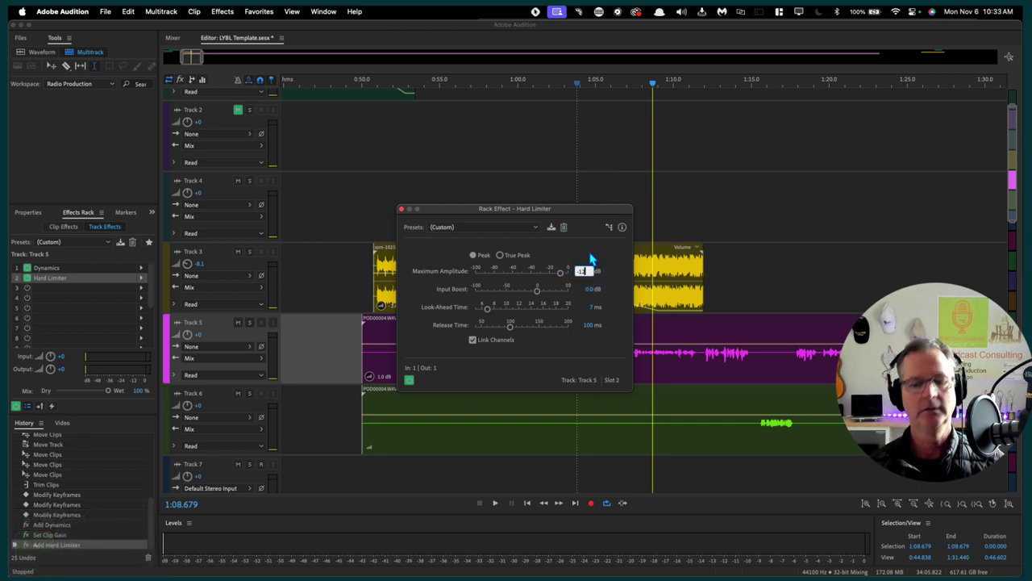
{"action": "key", "text": "Return"}
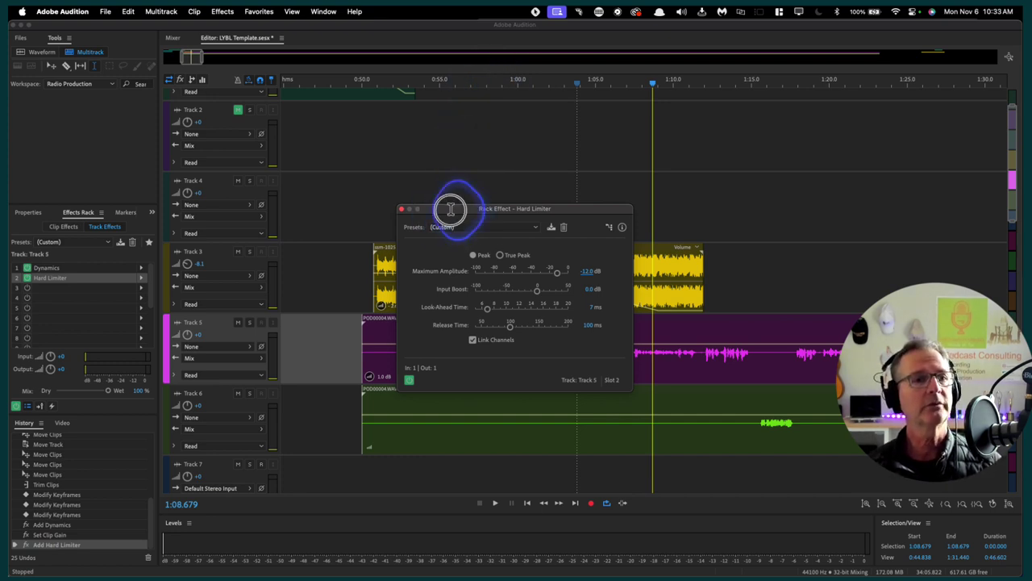
Move the Hard Limiter window clear of the clips and play the limited voice from about 0:56 and from about 1:09
{"action": "left_click_drag", "start_coordinate": [451, 210], "coordinate": [223, 148]}
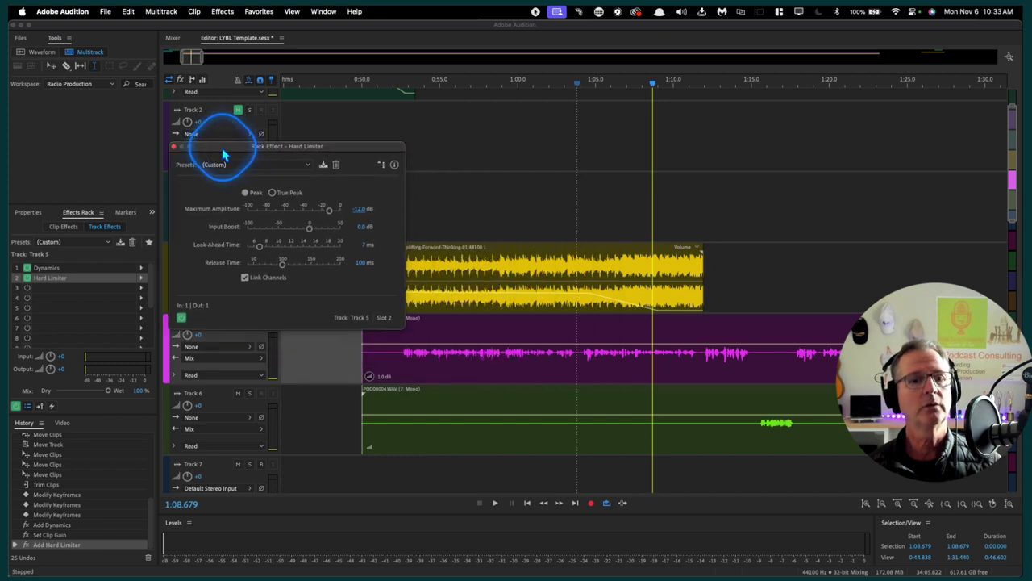
{"action": "left_click", "coordinate": [454, 103]}
{"action": "key", "text": "space"}
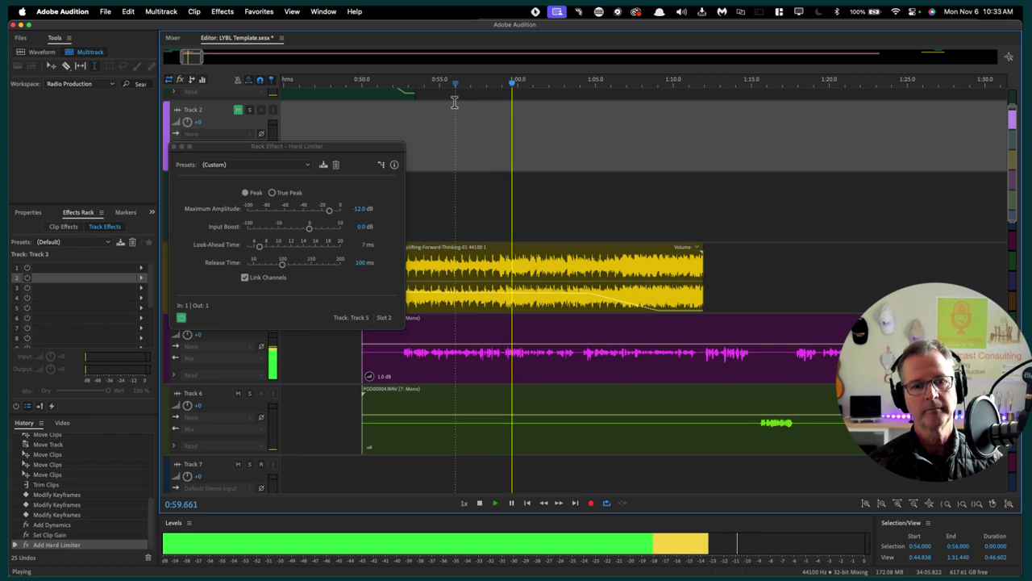
{"action": "key", "text": "space"}
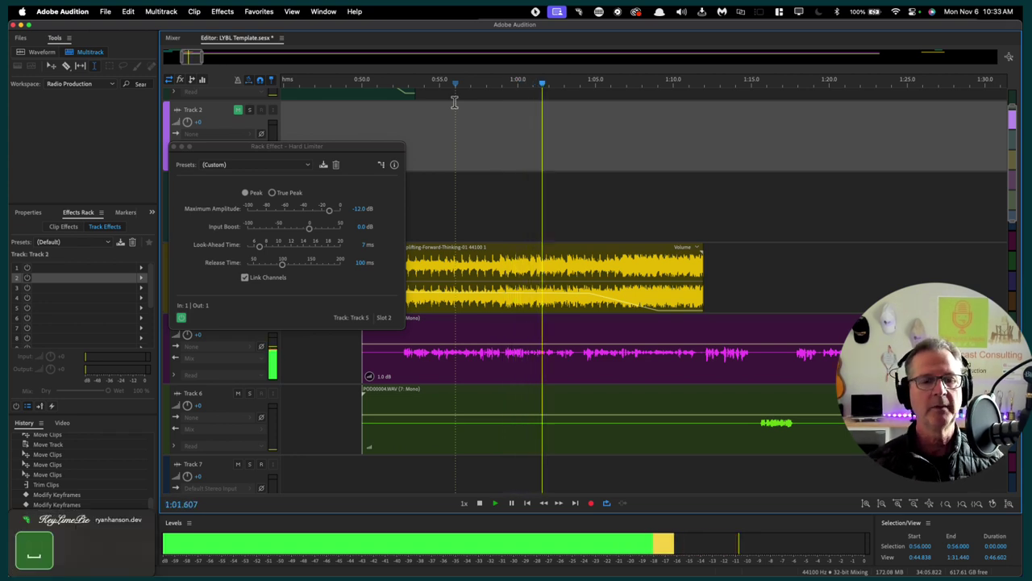
{"action": "left_click", "coordinate": [660, 85]}
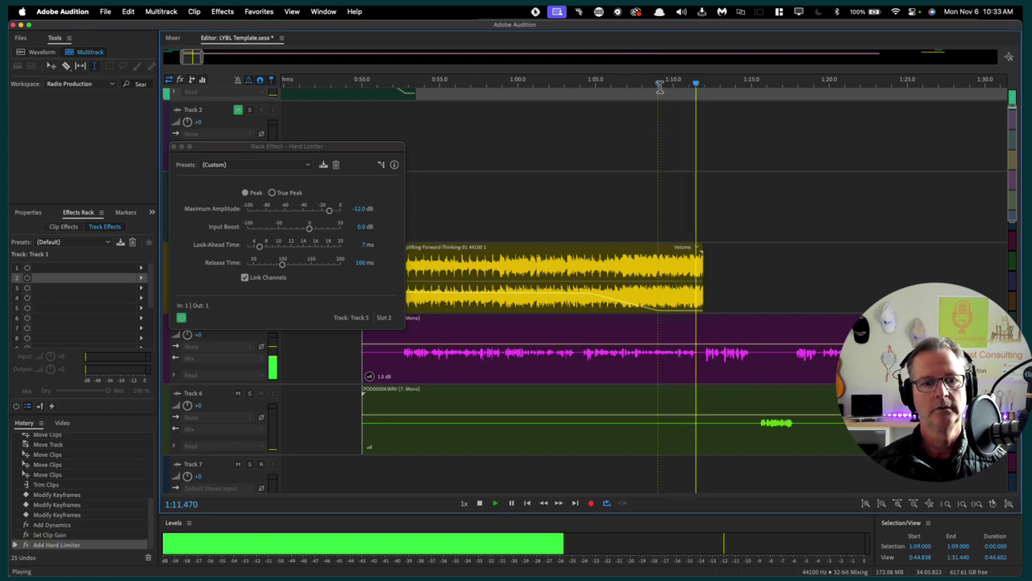
Stop playback at the end of the intro music, close the Hard Limiter window and select Track 5
{"action": "key", "text": "space"}
{"action": "key", "text": "equal"}
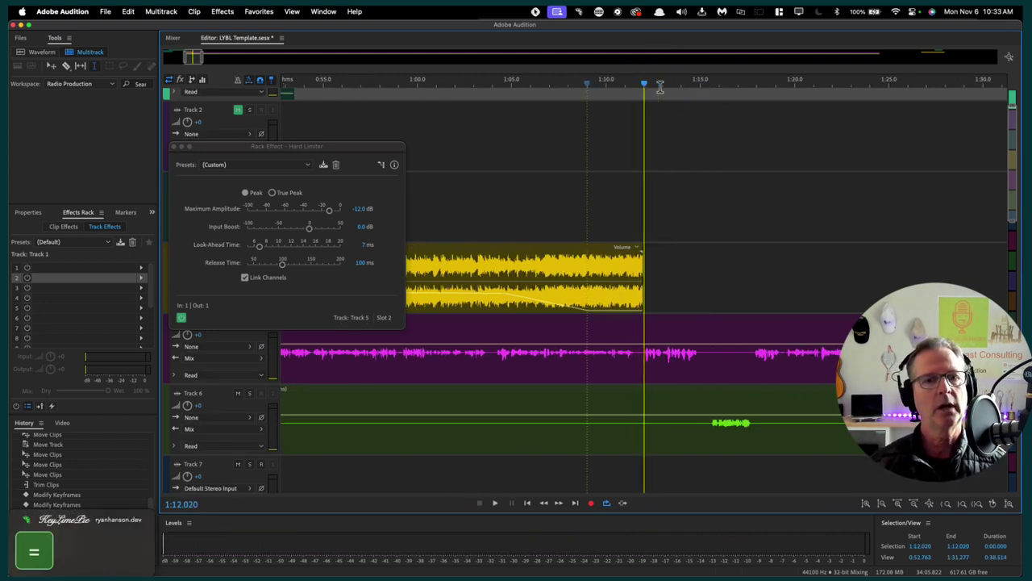
{"action": "key", "text": "equal"}
{"action": "key", "text": "equal"}
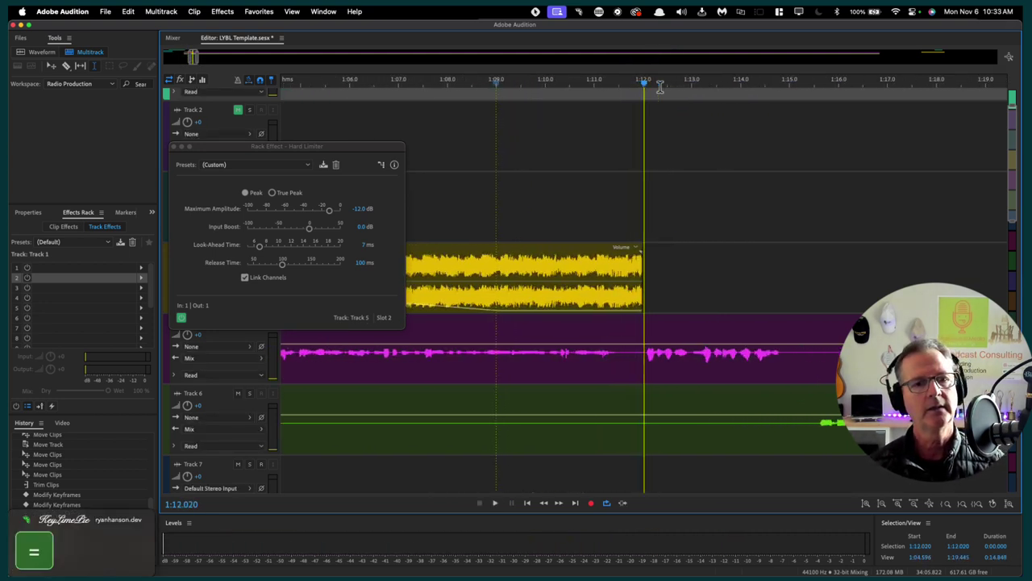
{"action": "key", "text": "equal"}
{"action": "key", "text": "equal"}
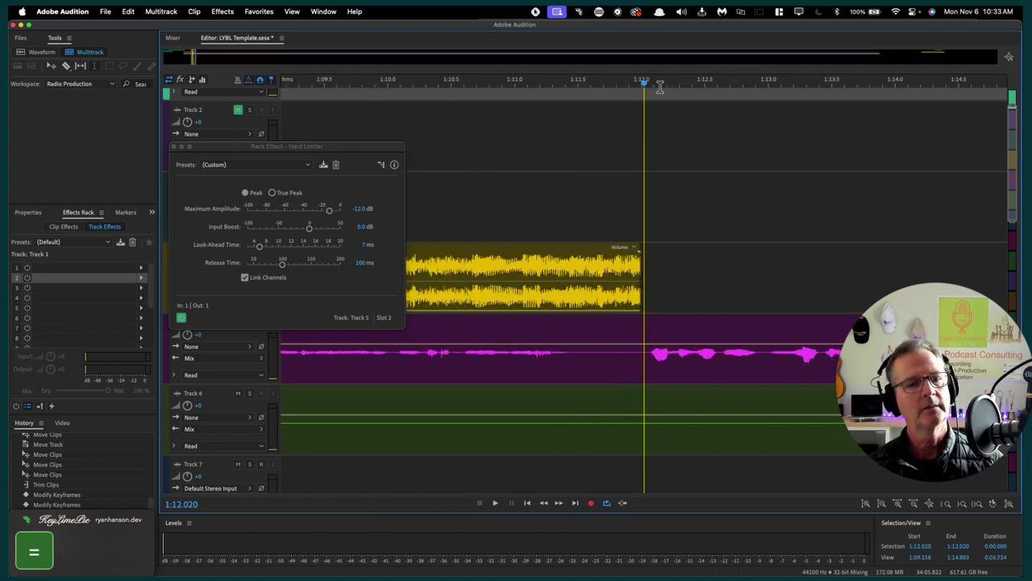
{"action": "key", "text": "equal"}
{"action": "key", "text": "equal"}
{"action": "left_click", "coordinate": [544, 129]}
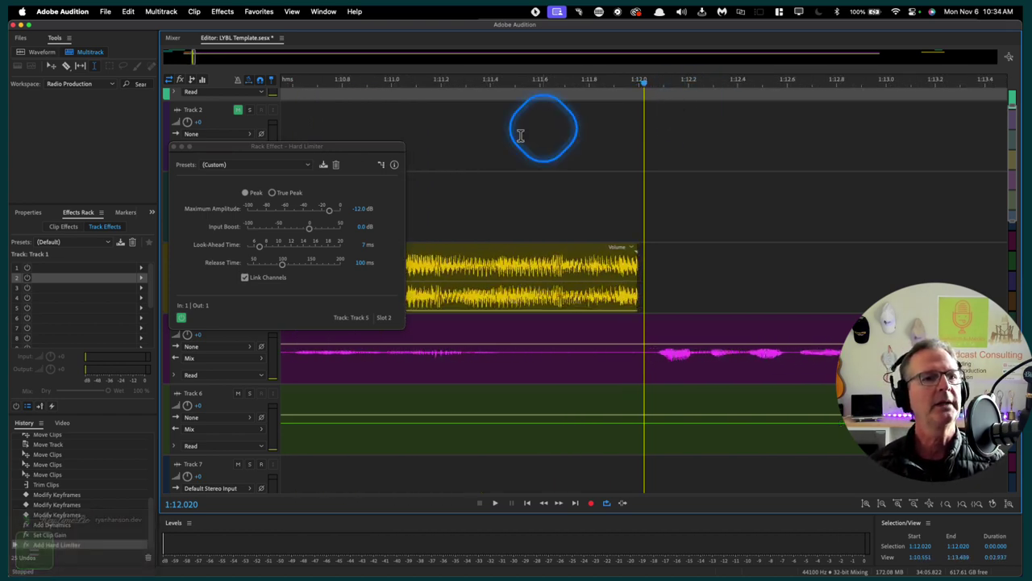
{"action": "left_click", "coordinate": [173, 147]}
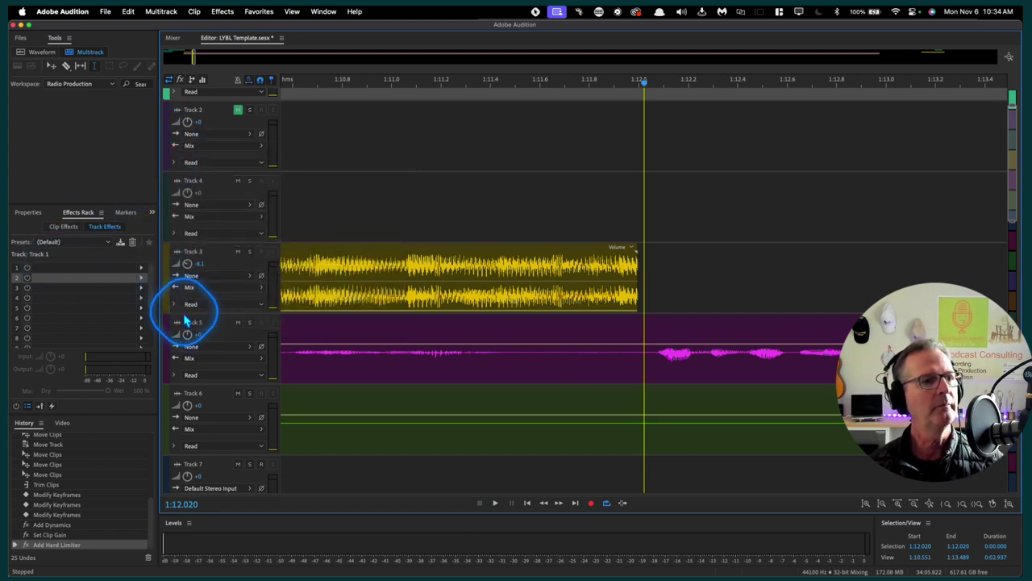
{"action": "left_click", "coordinate": [167, 335]}
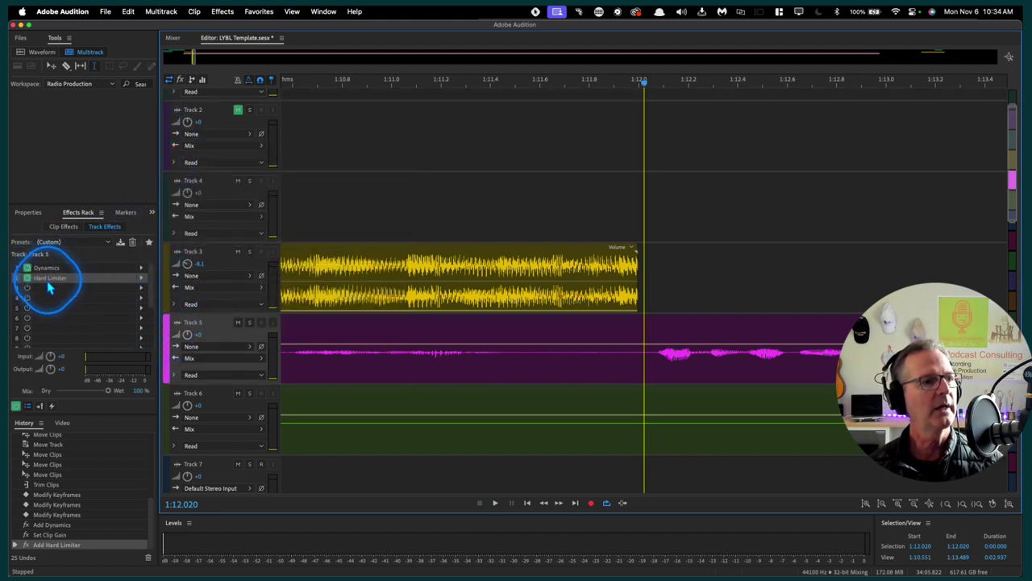
Play the Track 5 voice from about 1:11.2 and from about 1:10.4 to locate the unwanted noise
{"action": "left_click", "coordinate": [433, 340]}
{"action": "key", "text": "space"}
{"action": "key", "text": "space"}
{"action": "scroll", "coordinate": [404, 340], "scroll_direction": "left", "scroll_amount": 3}
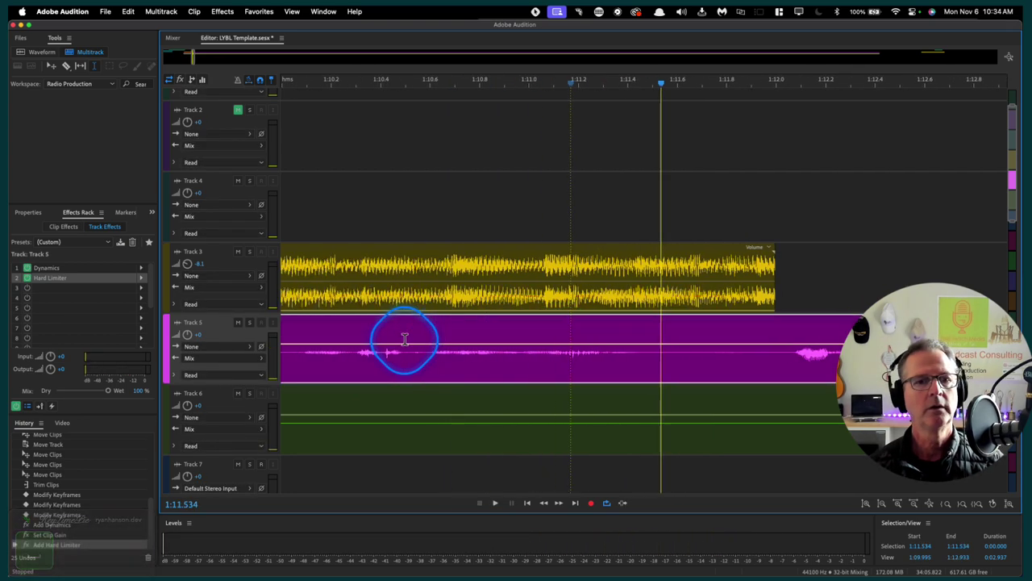
{"action": "scroll", "coordinate": [404, 339], "scroll_direction": "left", "scroll_amount": 3}
{"action": "left_click", "coordinate": [428, 337]}
{"action": "key", "text": "space"}
{"action": "key", "text": "space"}
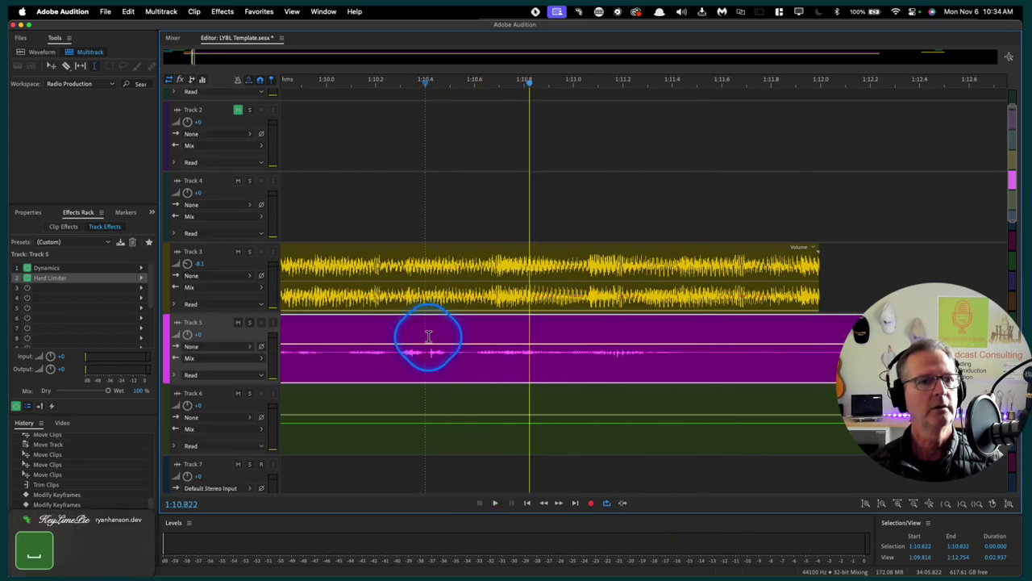
Try silencing the Track 5 voice from 1:10.415 to 1:10.434, play it from about 1:10.2, and undo the silencing
{"action": "left_click_drag", "start_coordinate": [435, 345], "coordinate": [429, 340]}
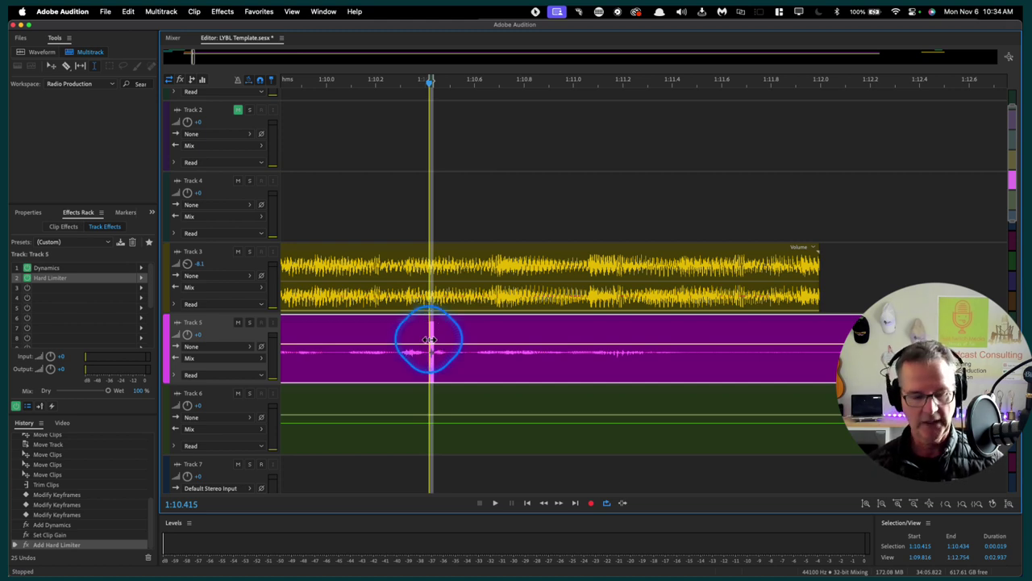
{"action": "key", "text": "z"}
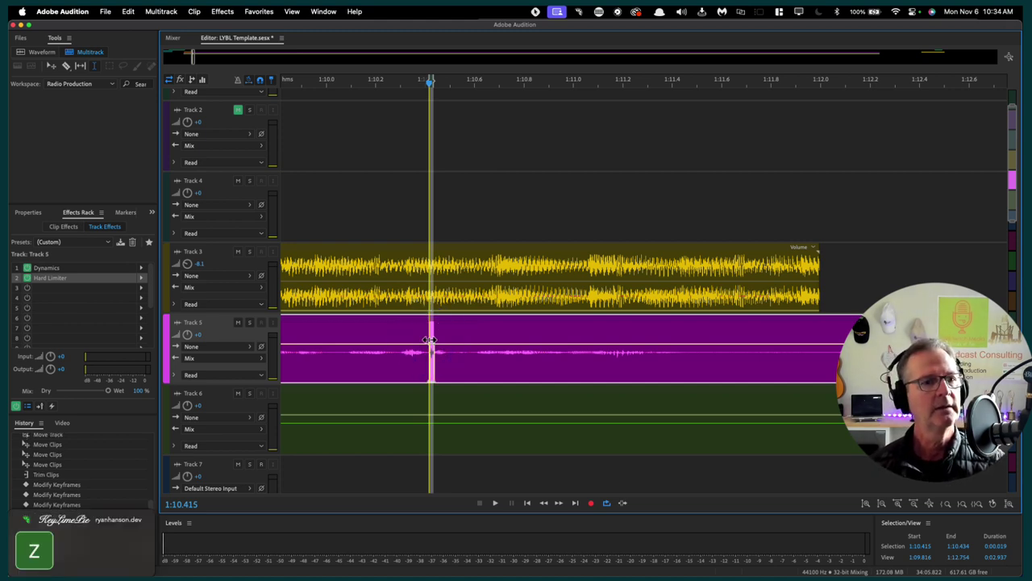
{"action": "left_click", "coordinate": [386, 202]}
{"action": "key", "text": "space"}
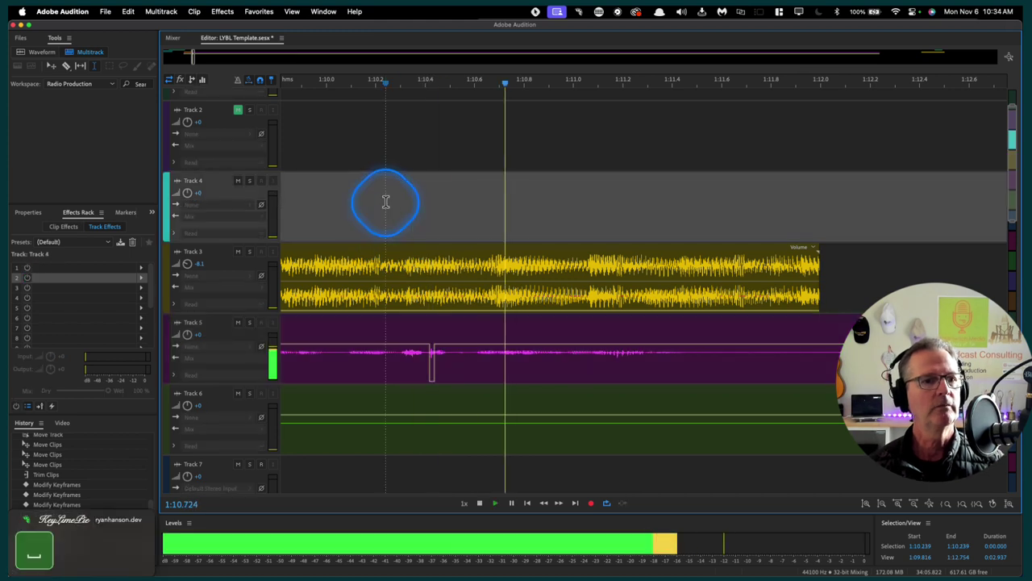
{"action": "key", "text": "space"}
{"action": "left_click", "coordinate": [374, 208]}
{"action": "key", "text": "space"}
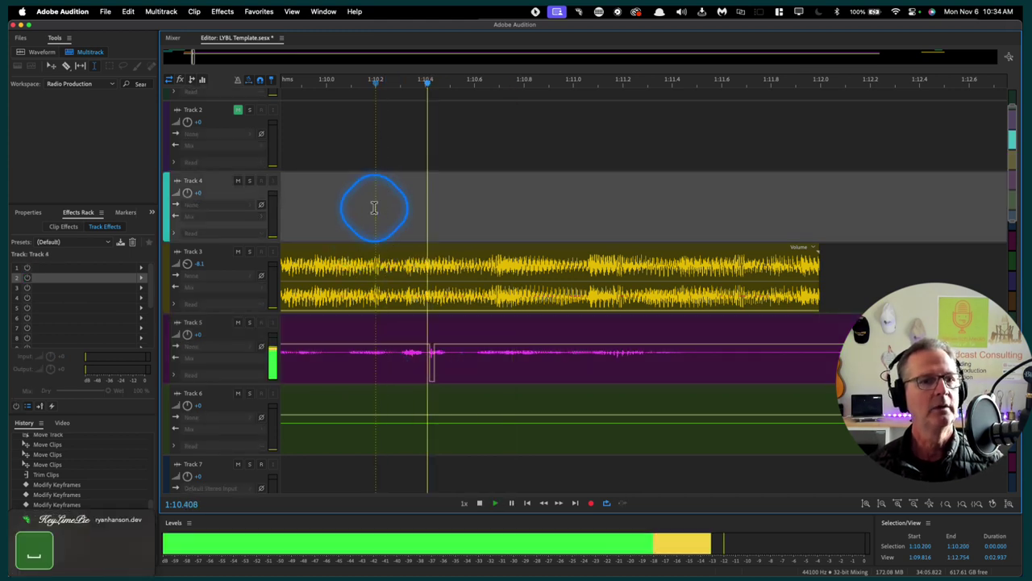
{"action": "key", "text": "space"}
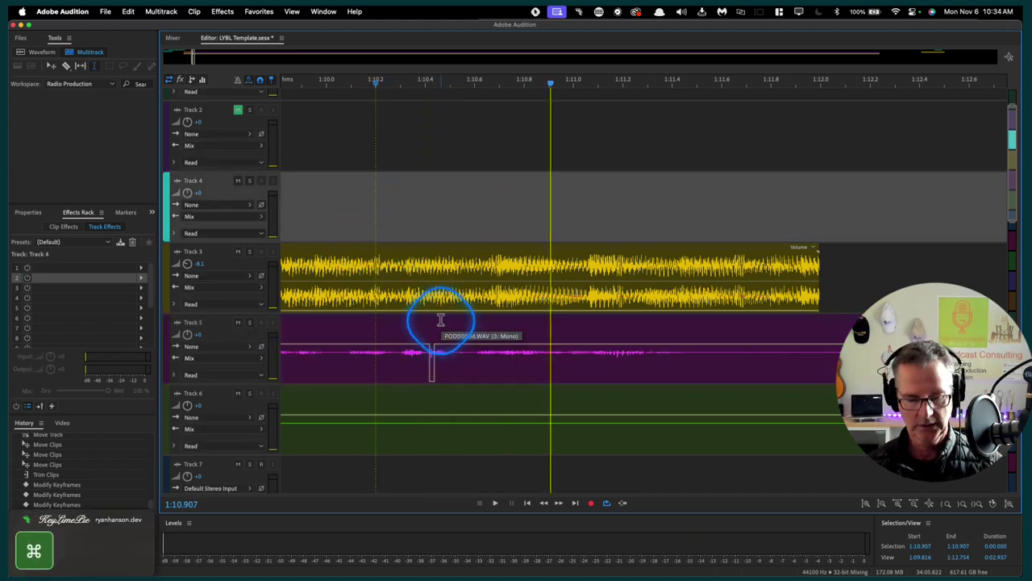
{"action": "key", "text": "super+z"}
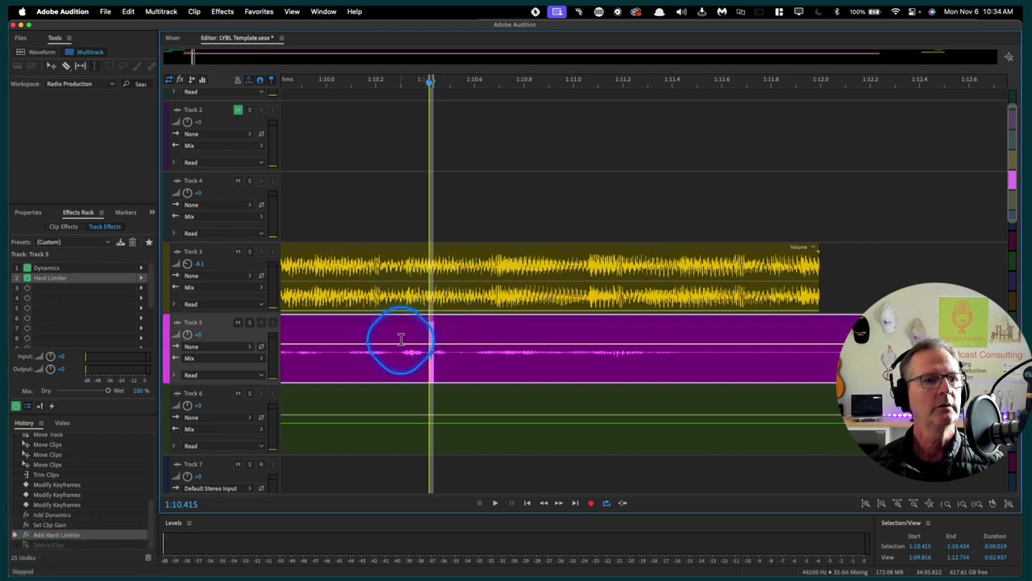
Play short ranges of the Track 5 voice between 1:10.300 and 1:10.500, narrowing the selection to 1:10.300–1:10.385
{"action": "left_click_drag", "start_coordinate": [401, 338], "coordinate": [449, 339]}
{"action": "key", "text": "space"}
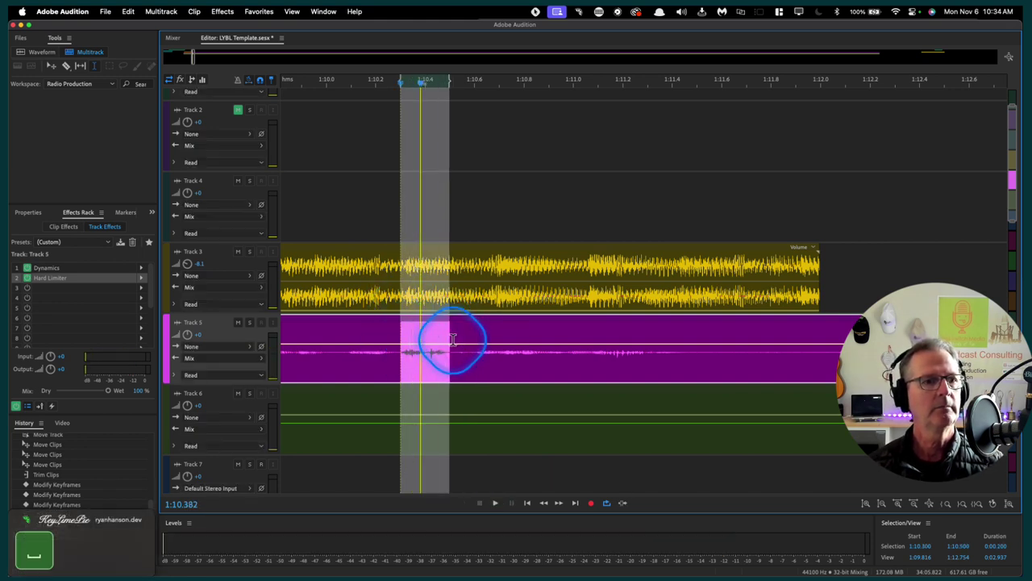
{"action": "left_click", "coordinate": [414, 338]}
{"action": "key", "text": "space"}
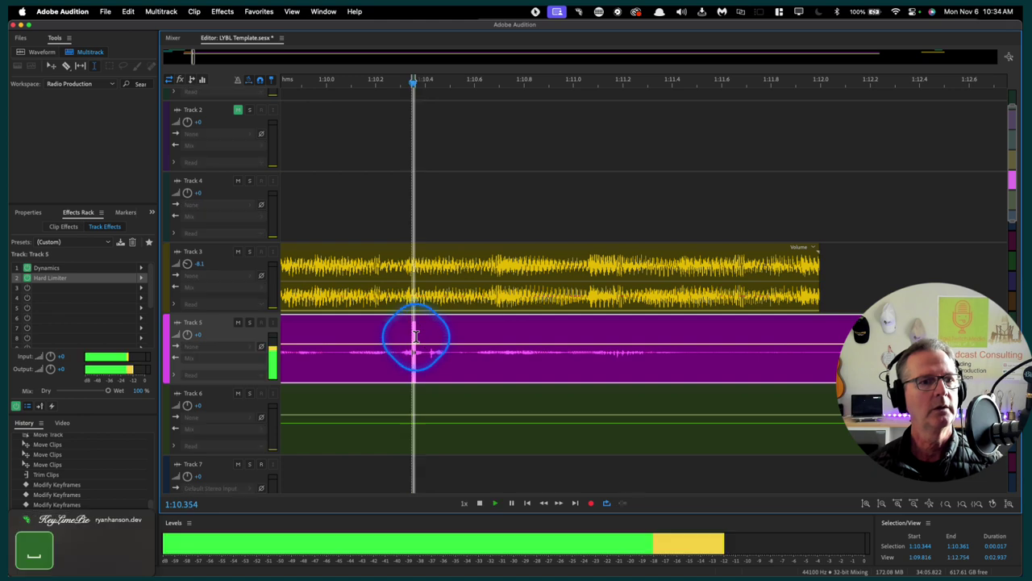
{"action": "left_click_drag", "start_coordinate": [420, 335], "coordinate": [399, 334]}
{"action": "key", "text": "space"}
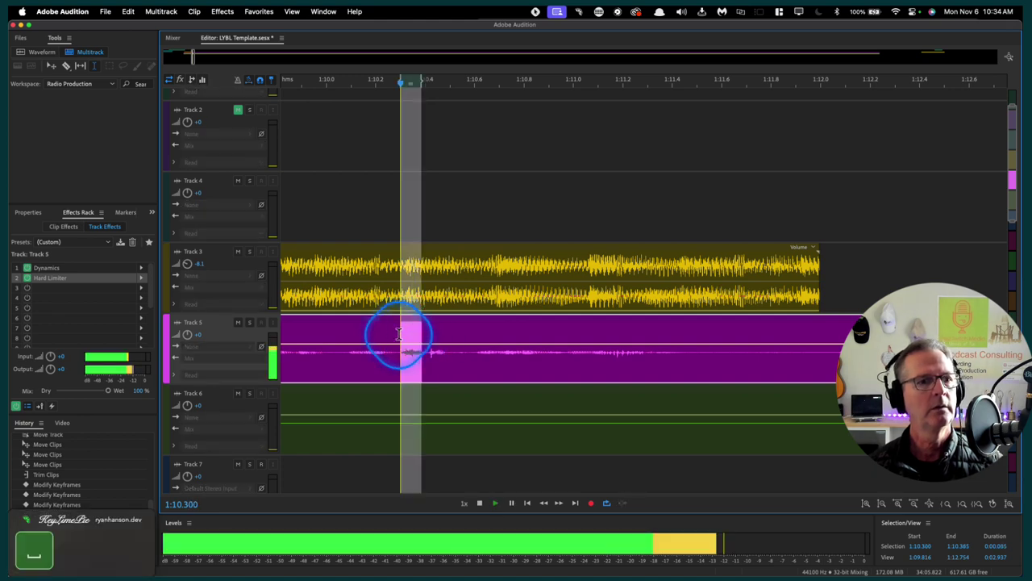
{"action": "key", "text": "space"}
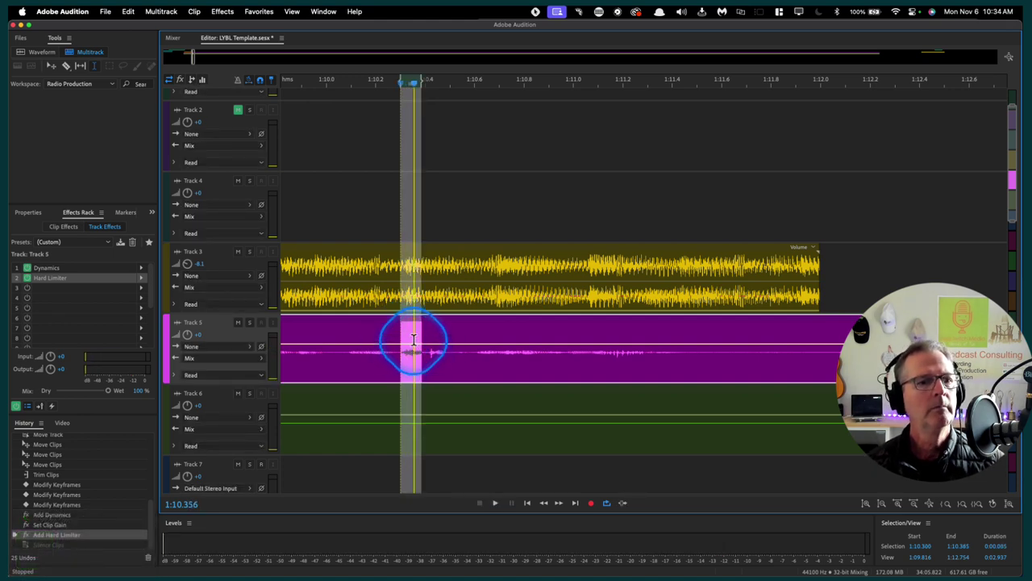
Examine the voice waveform up close and play the range from 1:10.305 to 1:10.403
{"action": "key", "text": "="}
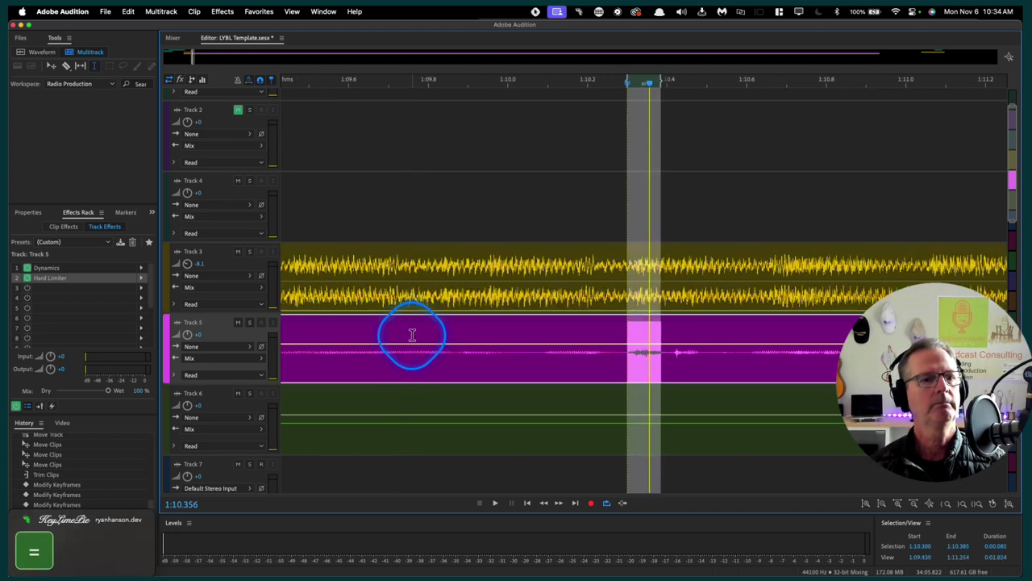
{"action": "key", "text": "="}
{"action": "key", "text": "="}
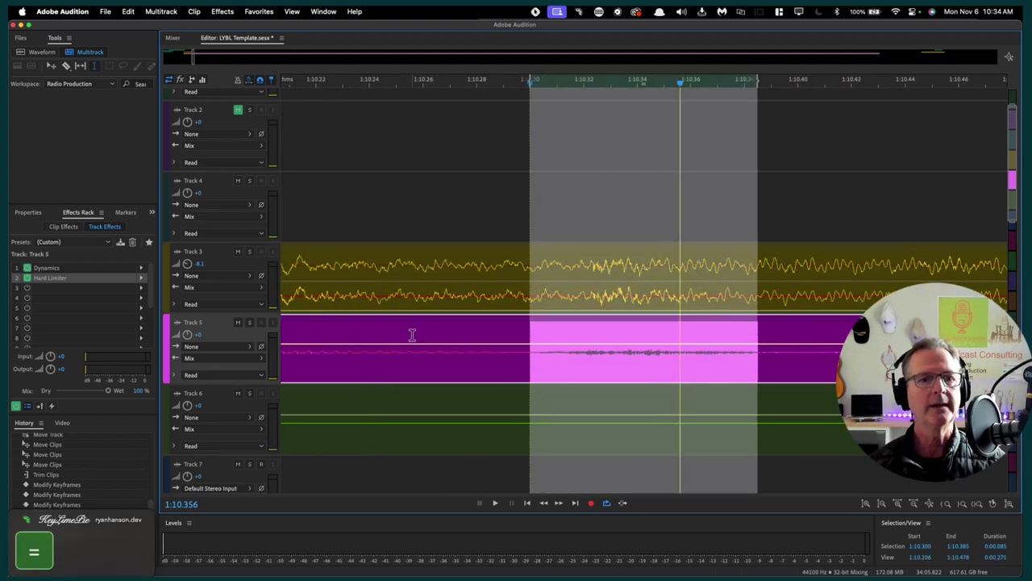
{"action": "left_click", "coordinate": [569, 298]}
{"action": "left_click", "coordinate": [571, 236]}
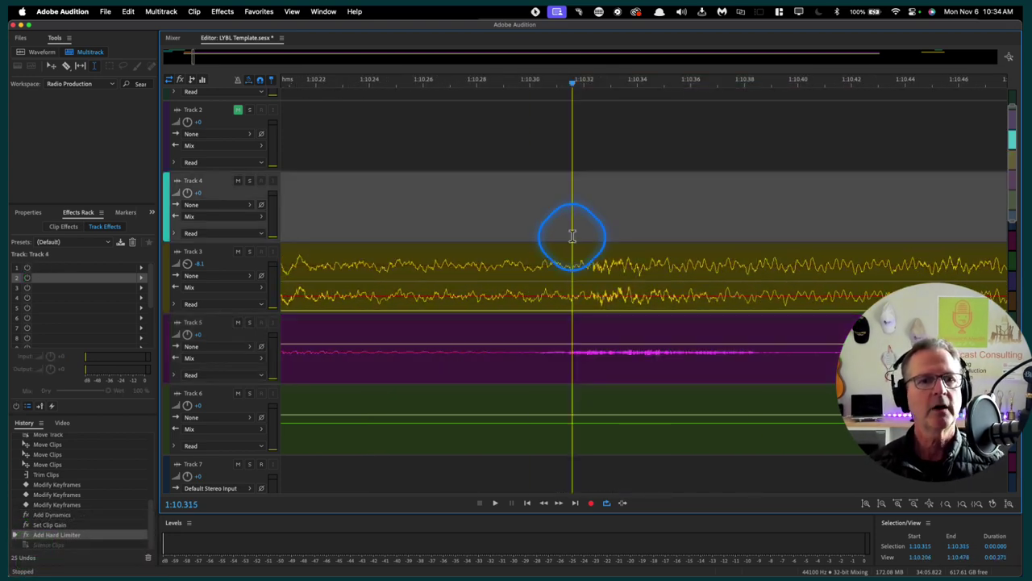
{"action": "left_click_drag", "start_coordinate": [544, 225], "coordinate": [809, 256]}
{"action": "key", "text": "space"}
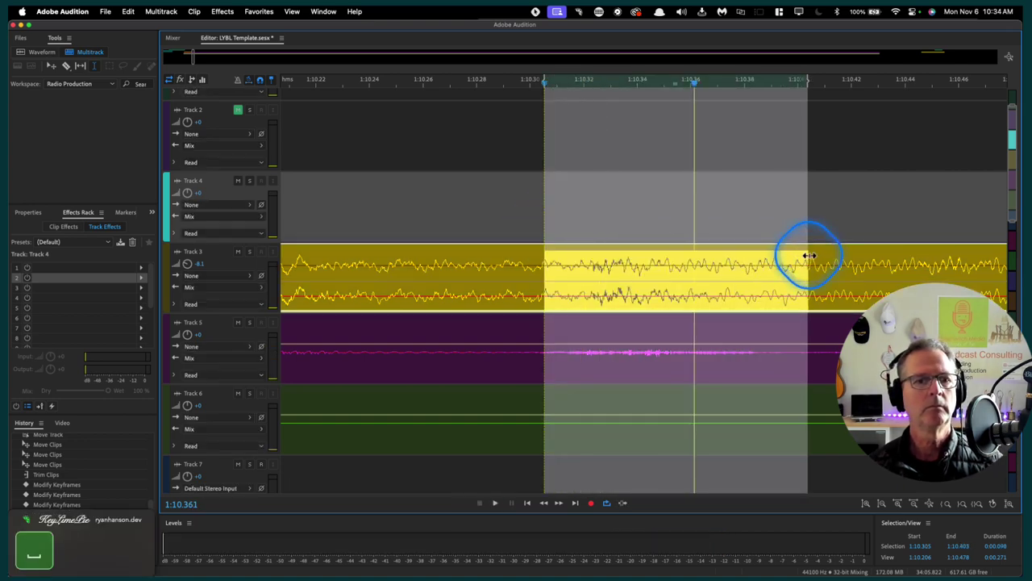
Silence the Track 5 voice from 1:10.343 to 1:10.350 and play the result from about 1:10.29
{"action": "left_click", "coordinate": [508, 231]}
{"action": "scroll", "coordinate": [511, 229], "scroll_direction": "left", "scroll_amount": 5}
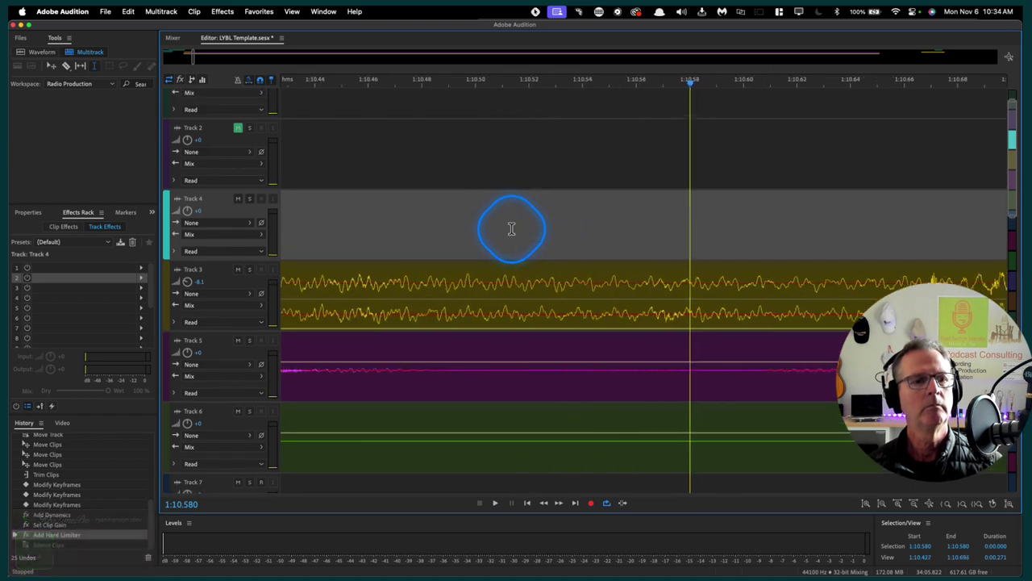
{"action": "scroll", "coordinate": [510, 229], "scroll_direction": "up", "scroll_amount": 1}
{"action": "scroll", "coordinate": [511, 229], "scroll_direction": "left", "scroll_amount": 5}
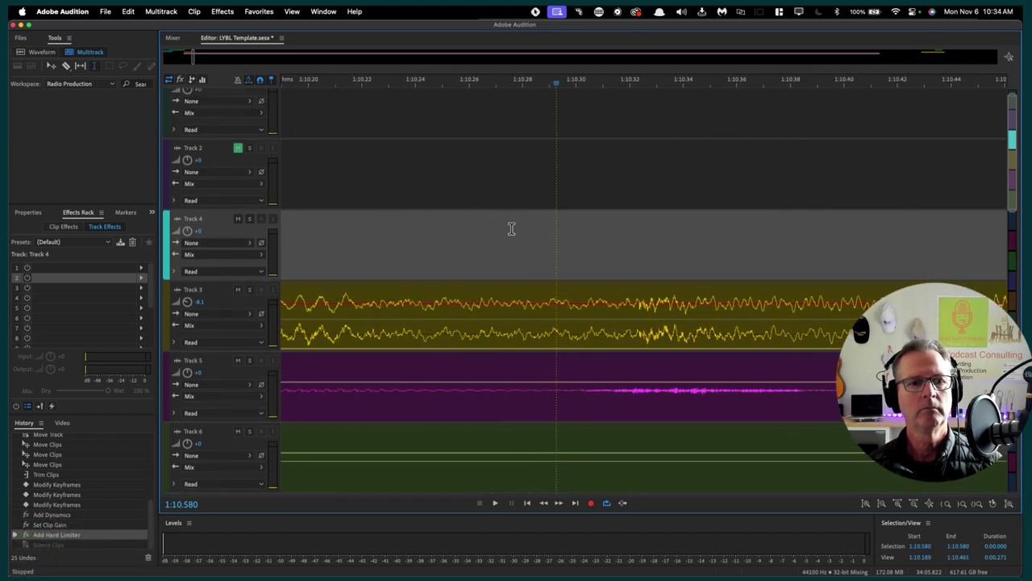
{"action": "left_click_drag", "start_coordinate": [714, 374], "coordinate": [731, 375]}
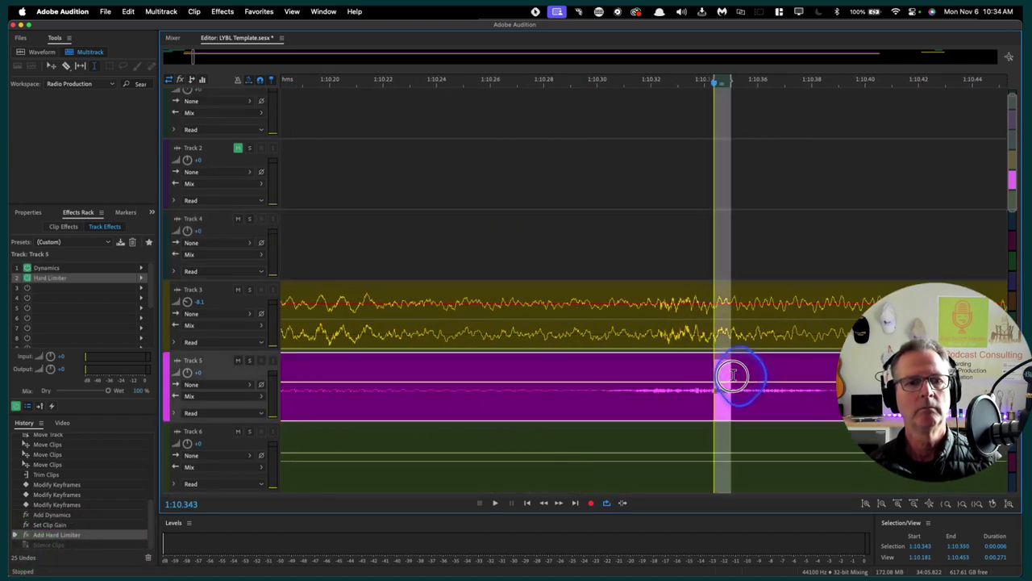
{"action": "key", "text": "z"}
{"action": "left_click", "coordinate": [576, 234]}
{"action": "key", "text": "space"}
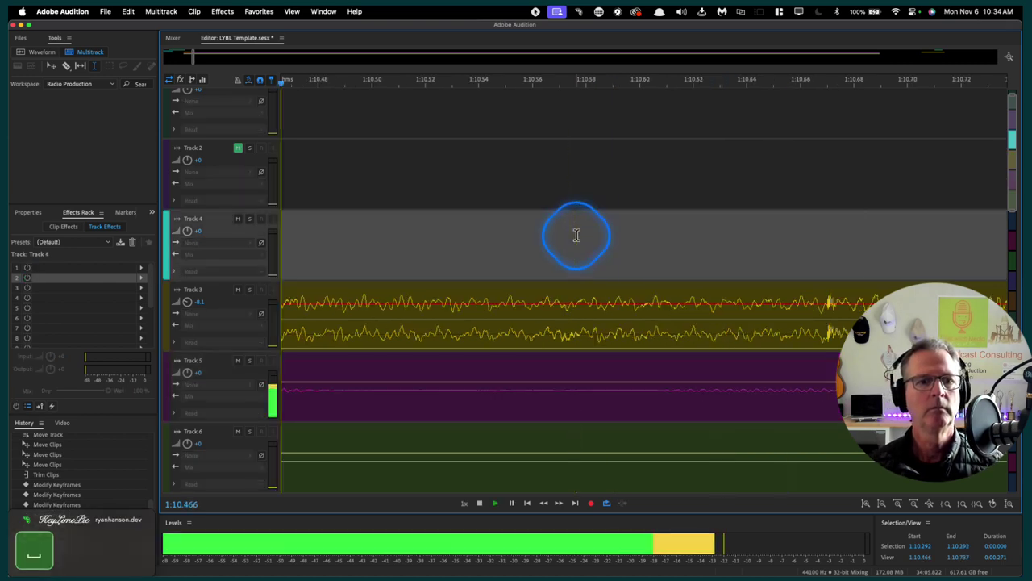
Silence the Track 5 noise from 1:10.416 to about 1:10.425 and play the result from about 1:10.29
{"action": "scroll", "coordinate": [576, 234], "scroll_direction": "left", "scroll_amount": 10}
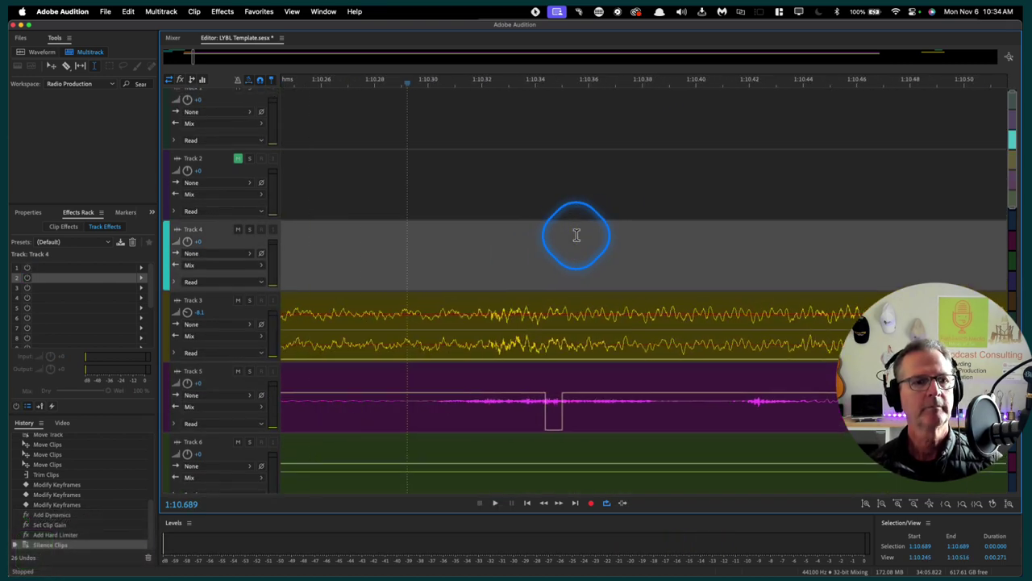
{"action": "left_click", "coordinate": [613, 404]}
{"action": "key", "text": "space"}
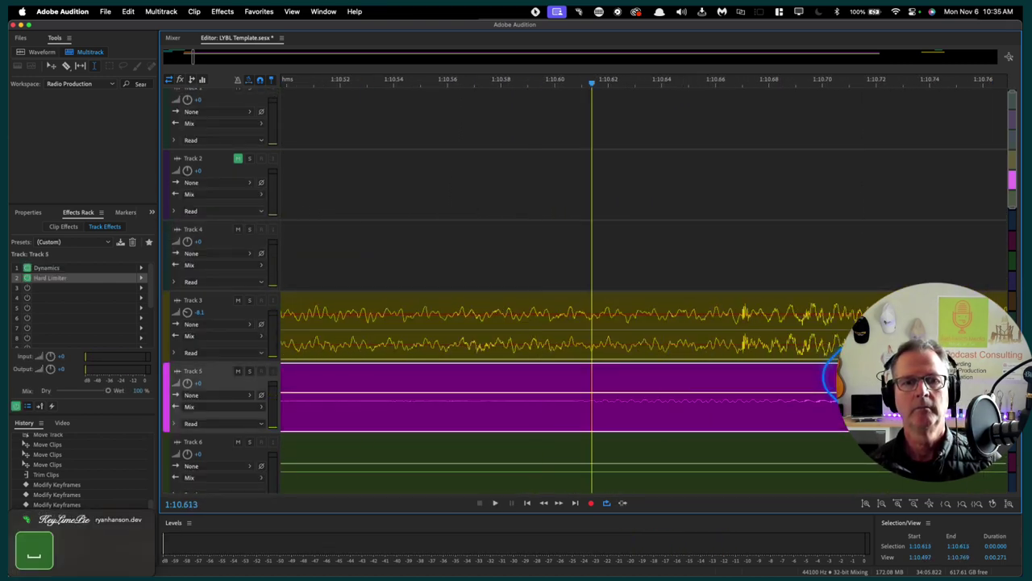
{"action": "scroll", "coordinate": [700, 370], "scroll_direction": "left", "scroll_amount": 10}
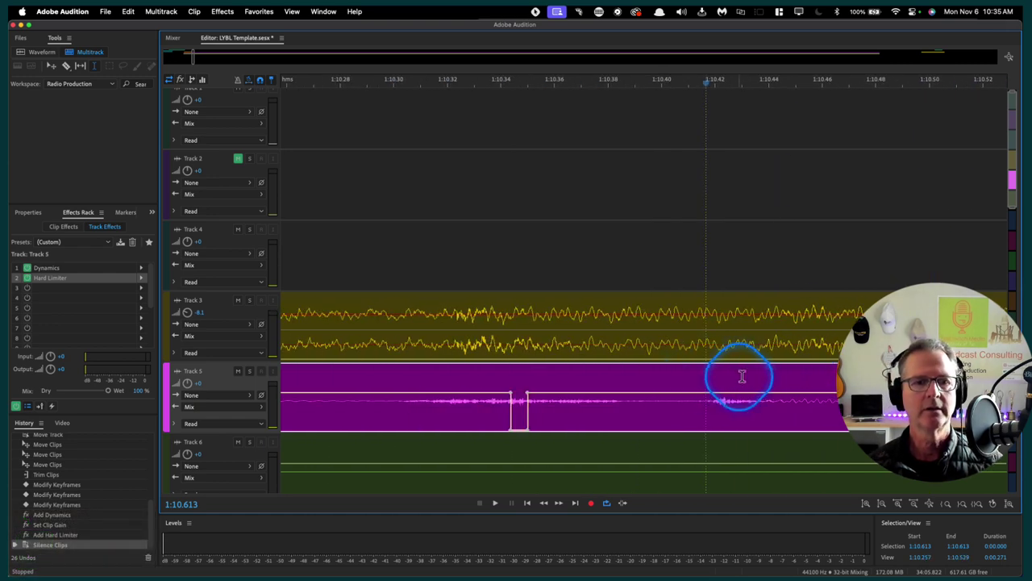
{"action": "left_click_drag", "start_coordinate": [728, 381], "coordinate": [707, 380]}
{"action": "key", "text": "z"}
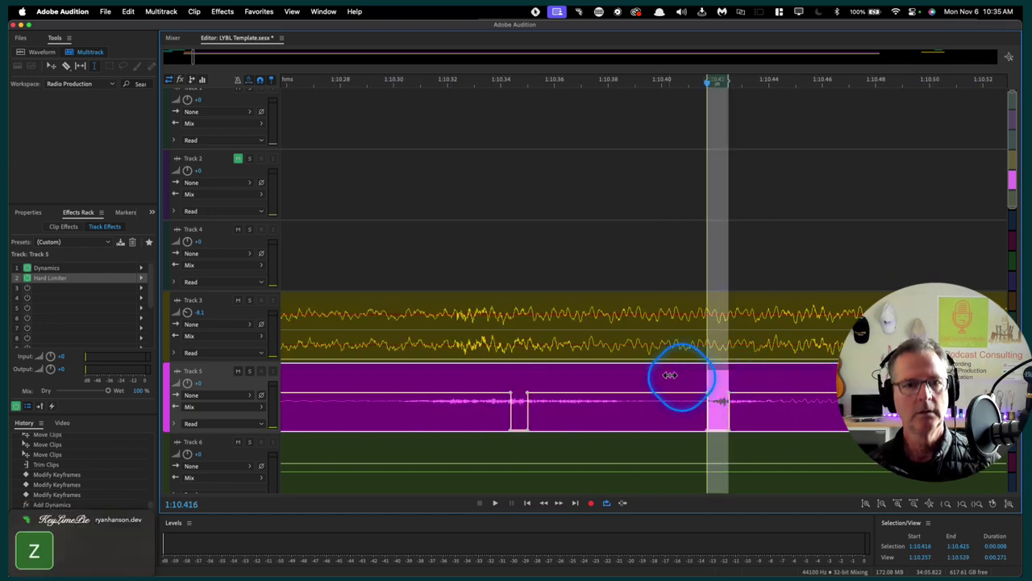
{"action": "left_click", "coordinate": [358, 202]}
{"action": "key", "text": "space"}
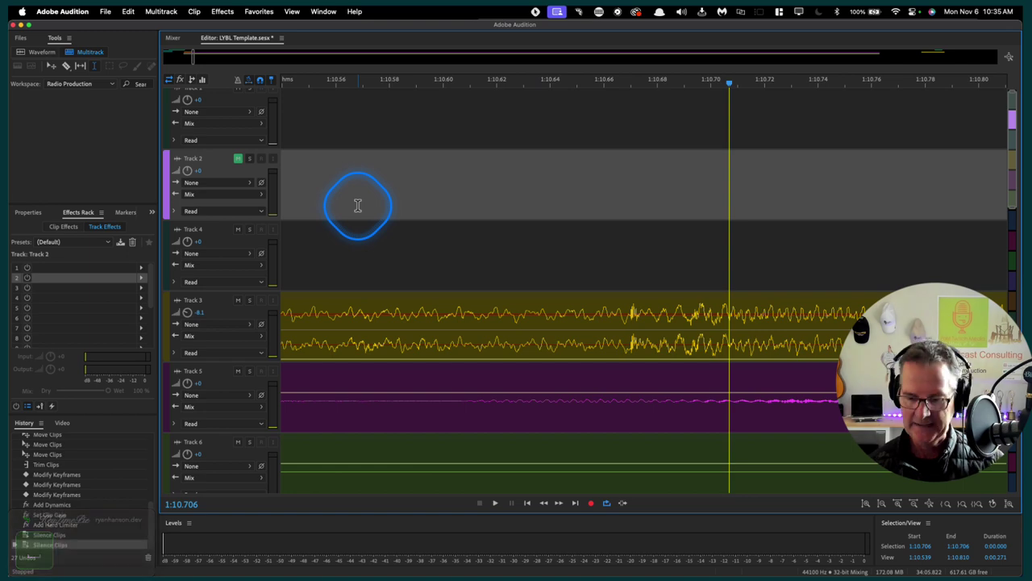
Silence the Track 5 clip from 1:10.283 to 1:10.500 and play the result from about 1:09.75
{"action": "key", "text": "minus"}
{"action": "key", "text": "minus"}
{"action": "key", "text": "minus"}
{"action": "key", "text": "minus"}
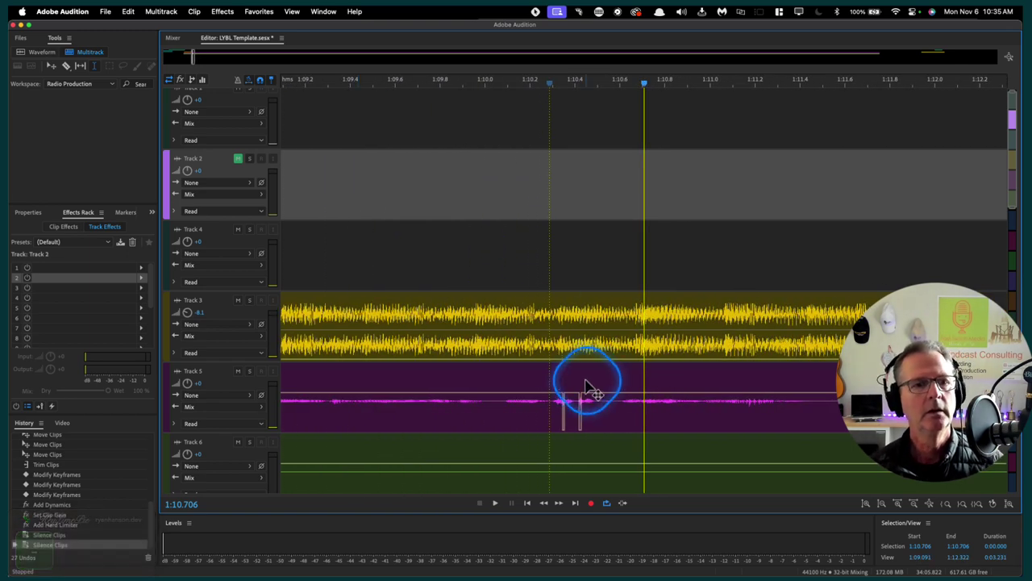
{"action": "left_click_drag", "start_coordinate": [547, 382], "coordinate": [593, 389]}
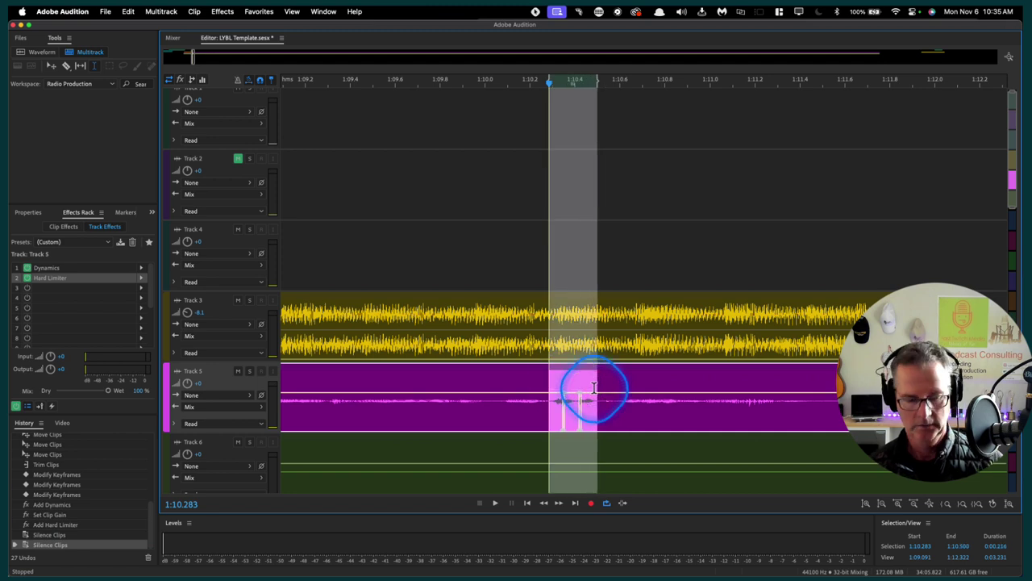
{"action": "key", "text": "z"}
{"action": "left_click", "coordinate": [431, 287]}
{"action": "key", "text": "space"}
{"action": "left_click", "coordinate": [430, 286]}
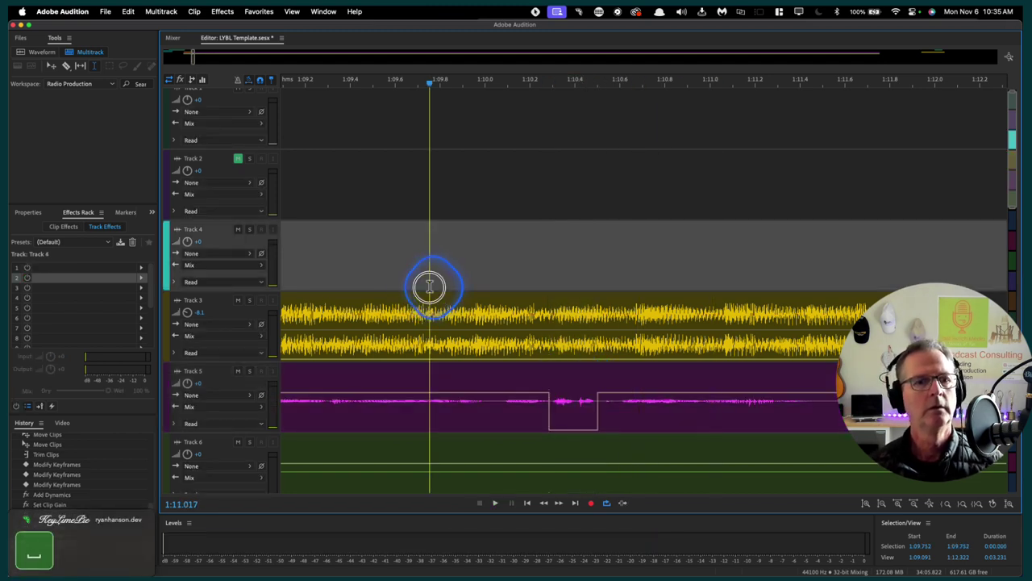
{"action": "key", "text": "space"}
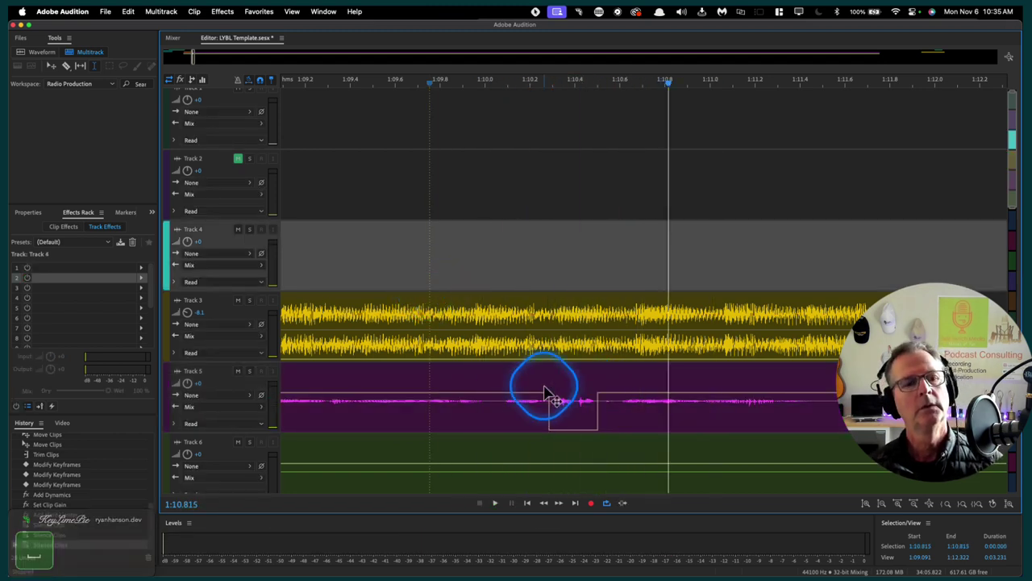
Undo the last three silence edits on the Track 5 voice clip around 1:10.4
{"action": "left_click", "coordinate": [576, 389]}
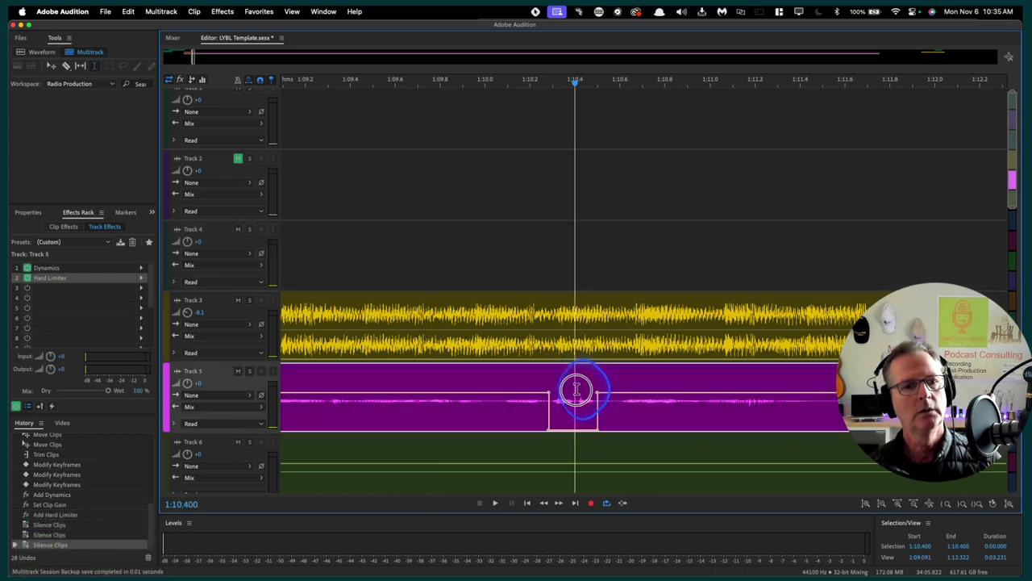
{"action": "left_click_drag", "start_coordinate": [577, 390], "coordinate": [559, 393]}
{"action": "key", "text": "super+z"}
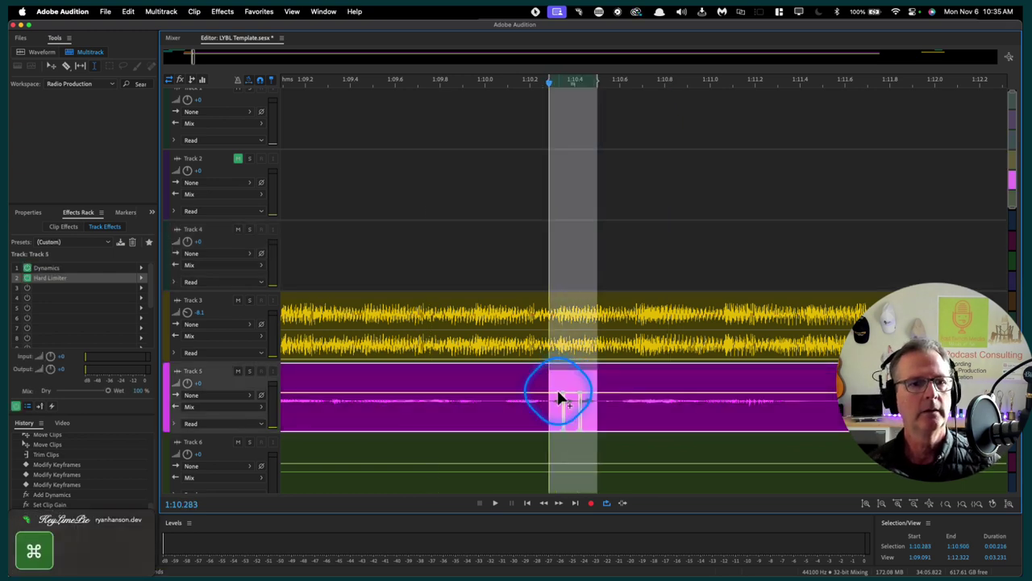
{"action": "key", "text": "super+z"}
{"action": "key", "text": "super+z"}
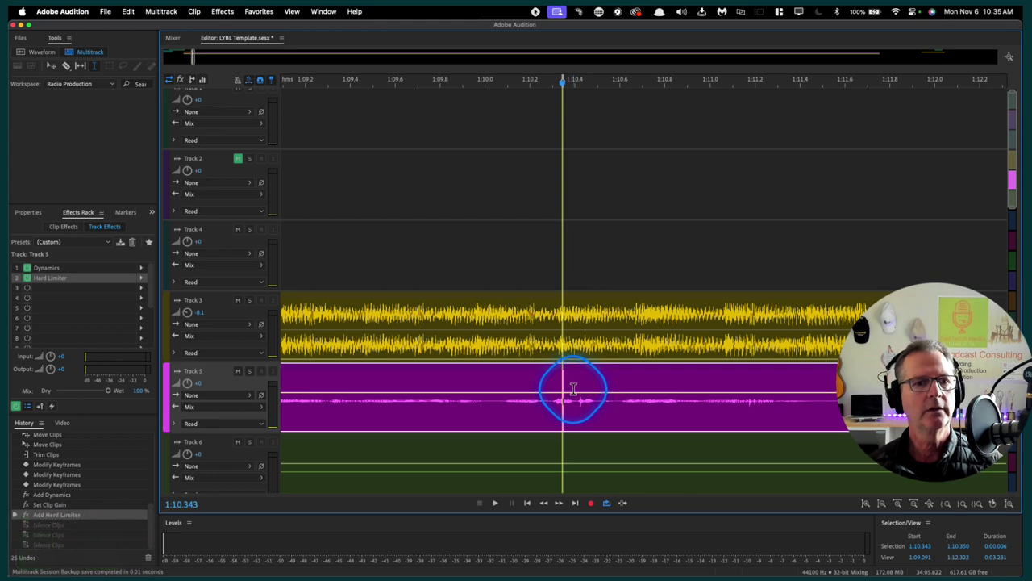
Try silencing the Track 5 voice from 1:10.300 to 1:10.400 and play the result from 1:09.700
{"action": "left_click_drag", "start_coordinate": [574, 389], "coordinate": [550, 390]}
{"action": "key", "text": "z"}
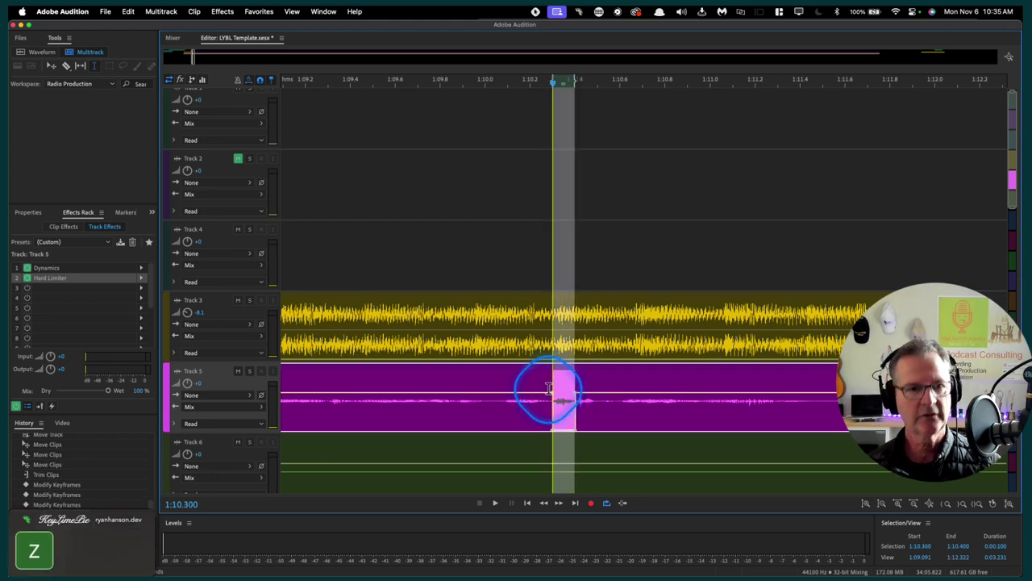
{"action": "left_click", "coordinate": [419, 271]}
{"action": "key", "text": "space"}
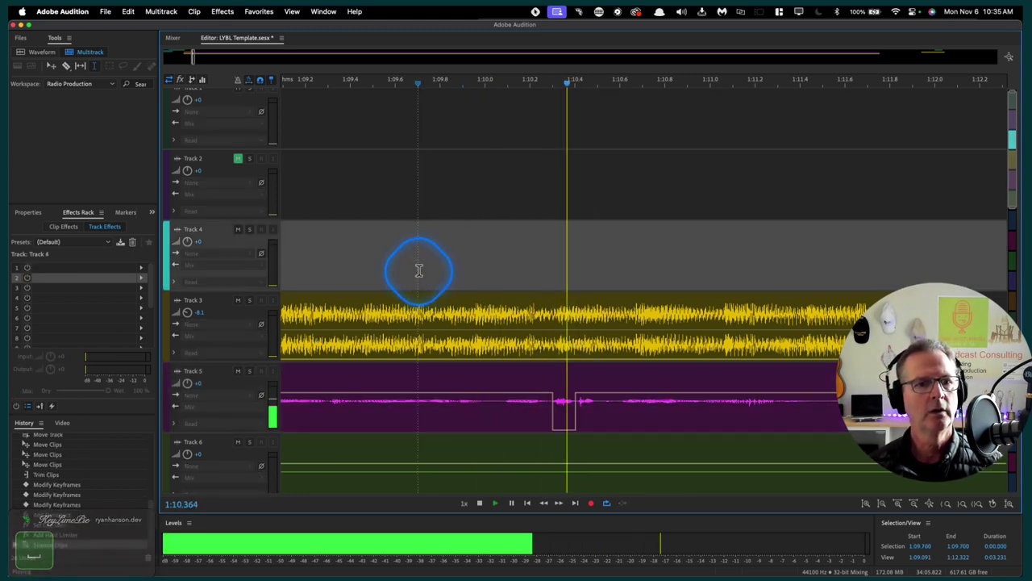
{"action": "key", "text": "space"}
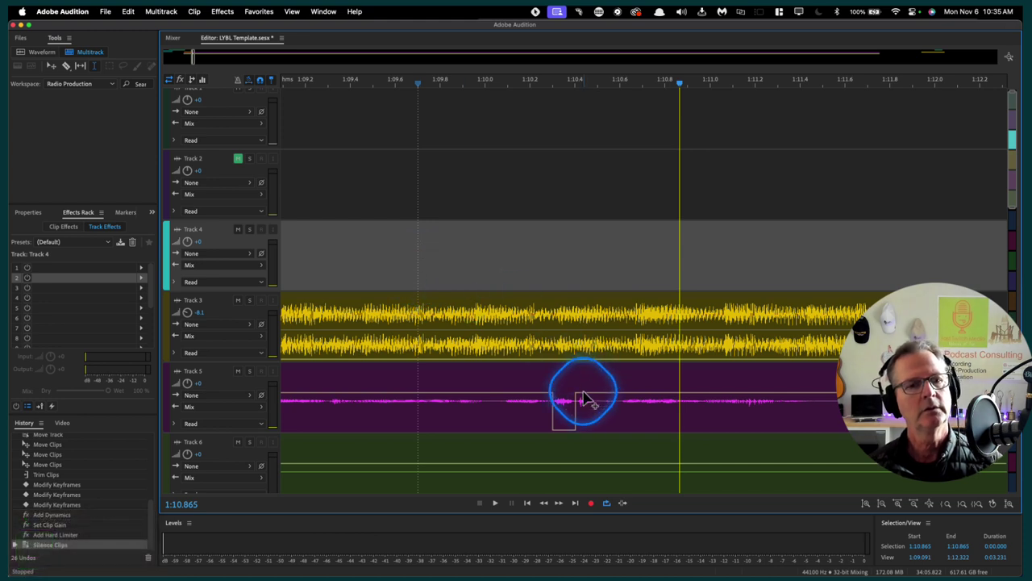
Mark the Track 5 range from 1:10.400 to 1:10.436, then play the session from about 1:10.06
{"action": "left_click_drag", "start_coordinate": [584, 393], "coordinate": [578, 389]}
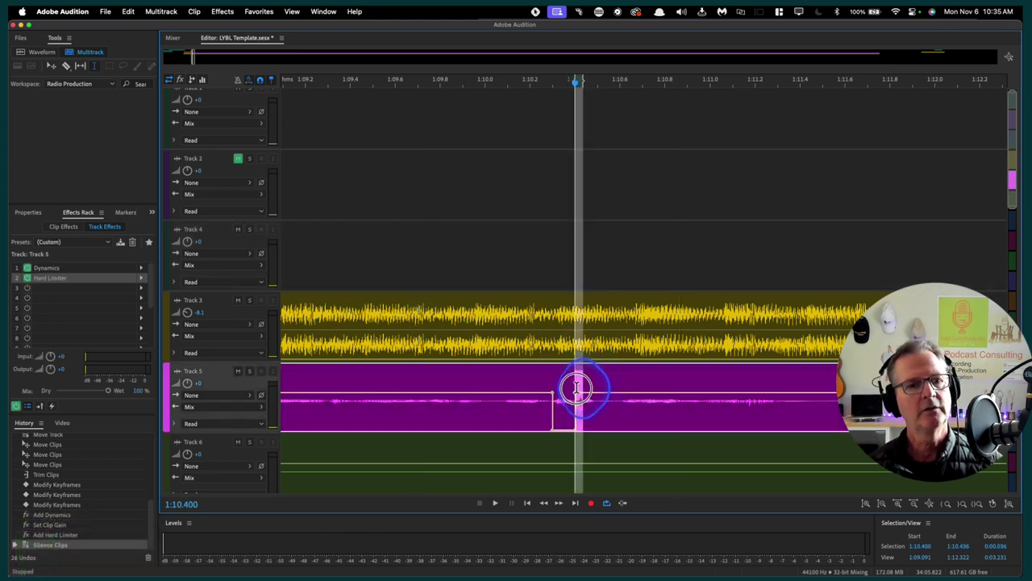
{"action": "left_click", "coordinate": [498, 274]}
{"action": "key", "text": "space"}
{"action": "key", "text": "space"}
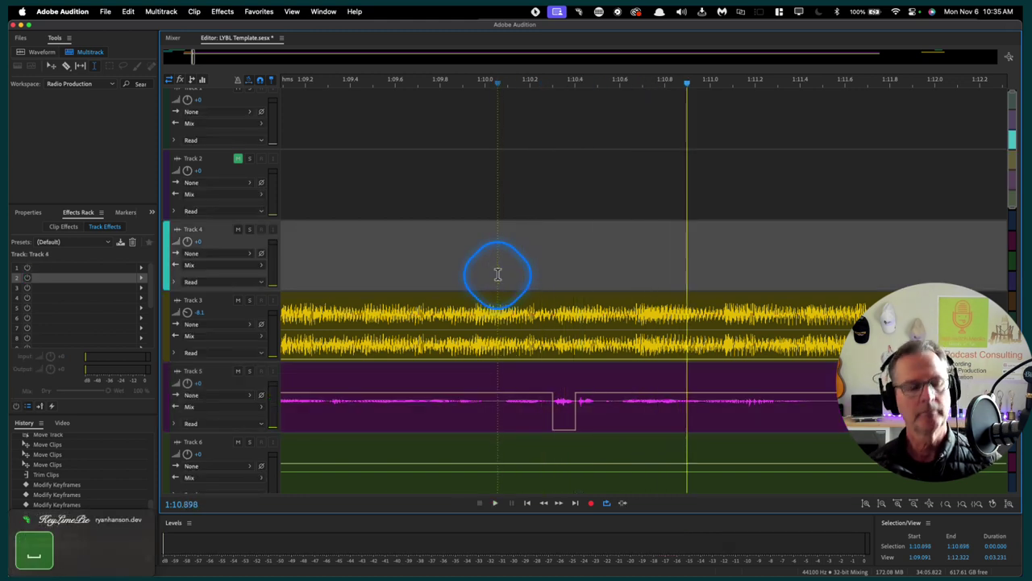
Undo the Track 5 silence from 1:10.300 to 1:10.400 and clear the time selection
{"action": "key", "text": "super+z"}
{"action": "left_click", "coordinate": [561, 388]}
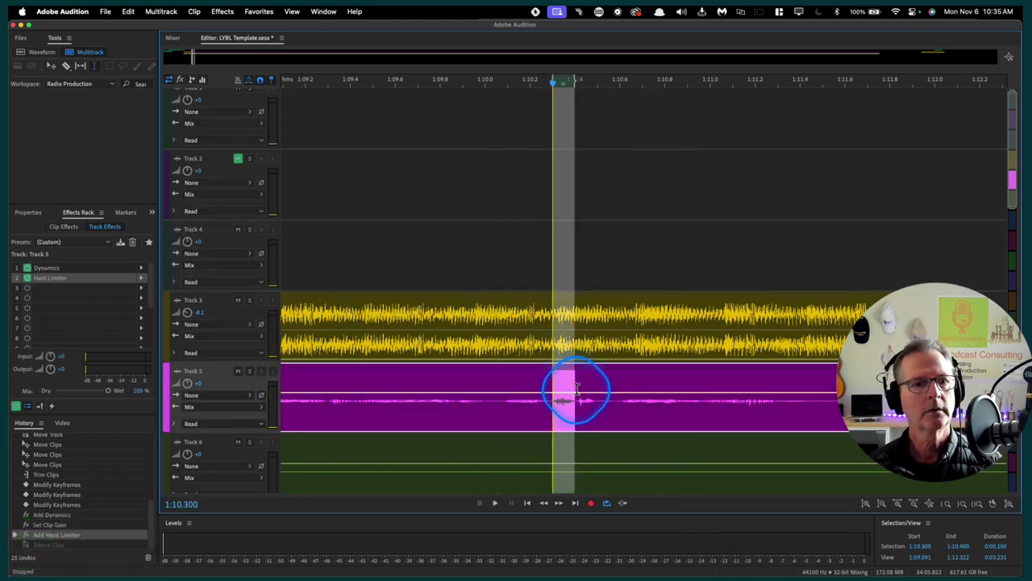
{"action": "left_click", "coordinate": [577, 393]}
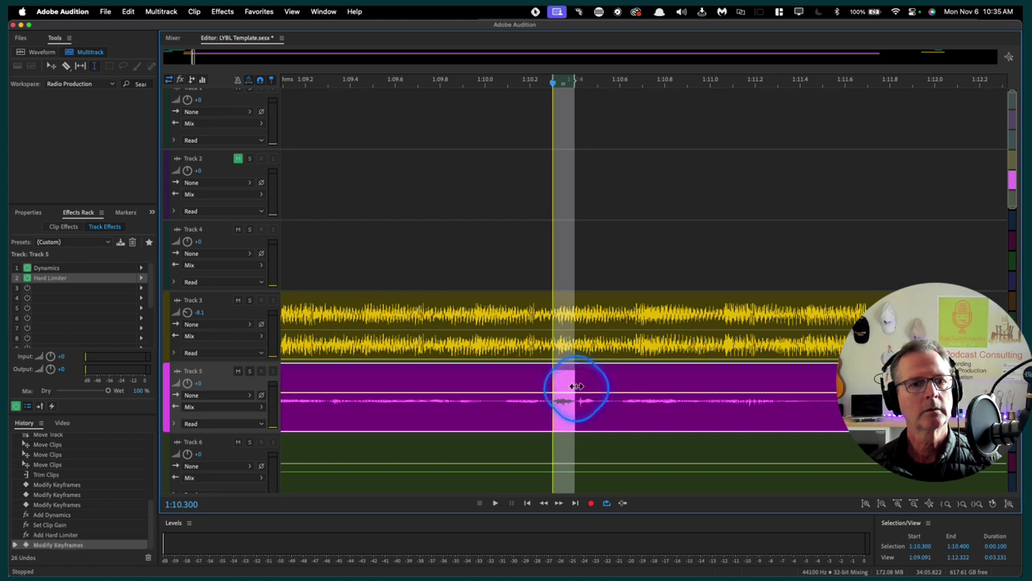
{"action": "left_click", "coordinate": [408, 180]}
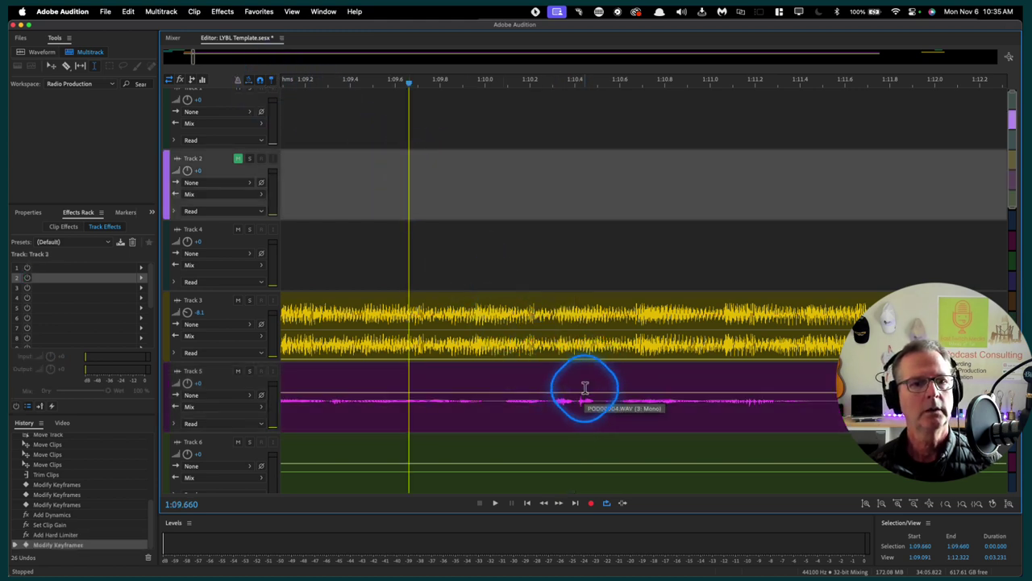
Silence the Track 5 voice from 1:10.400 to 1:10.438 and play the result from 1:09.700
{"action": "left_click_drag", "start_coordinate": [584, 387], "coordinate": [576, 388]}
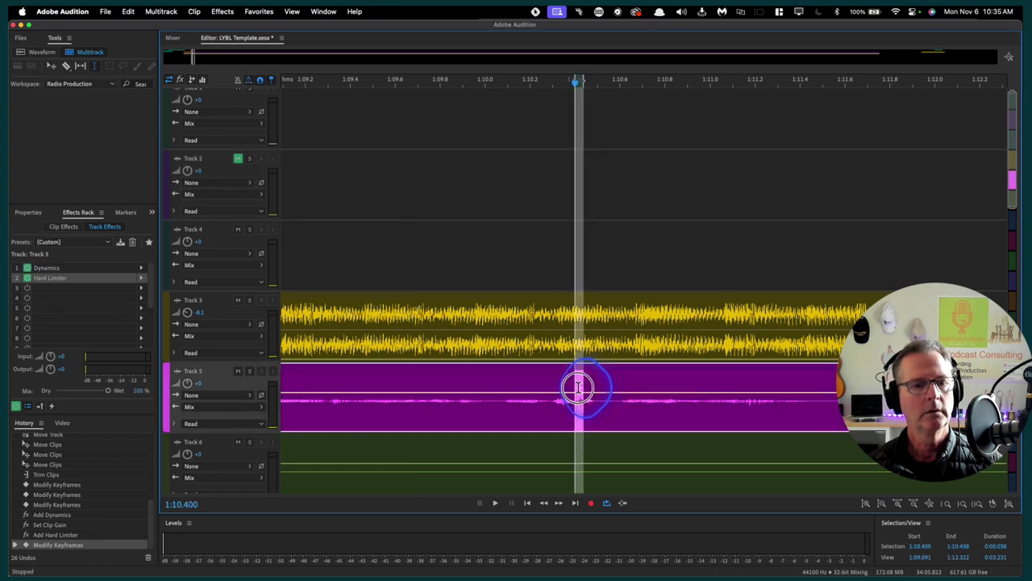
{"action": "key", "text": "super+z"}
{"action": "left_click", "coordinate": [421, 248]}
{"action": "key", "text": "space"}
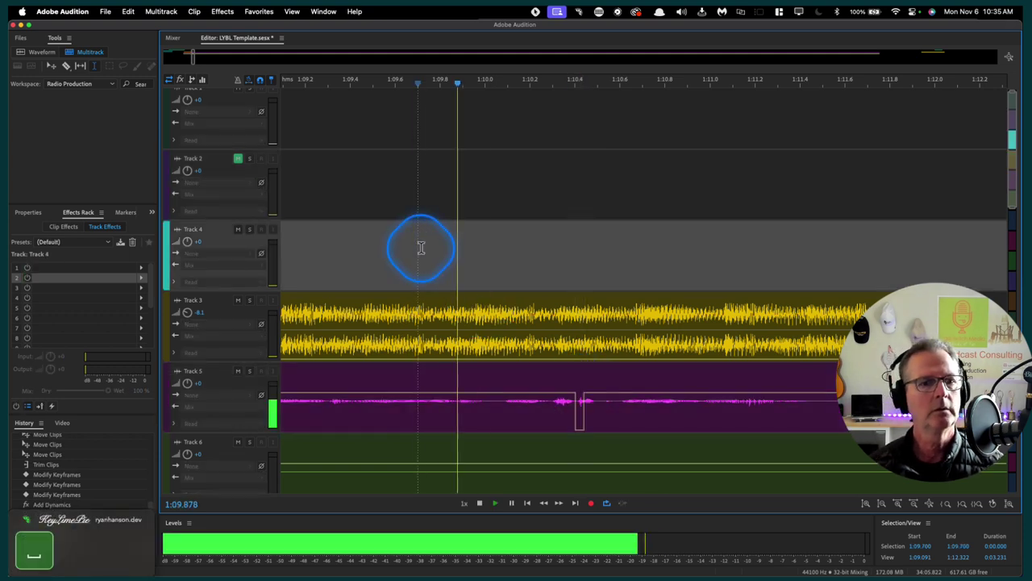
{"action": "key", "text": "space"}
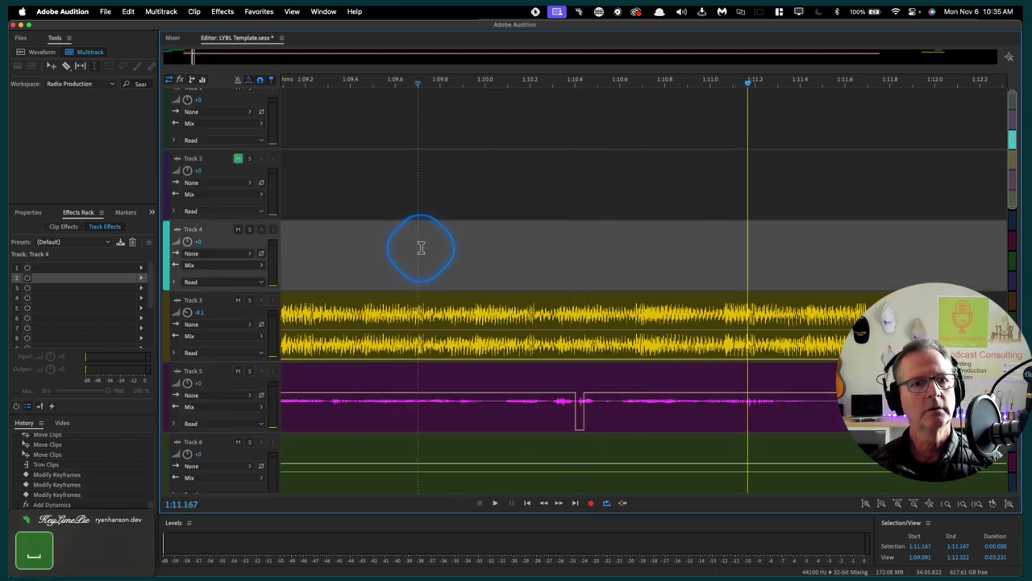
Move the volume keyframe starting the Track 5 silence earlier to about 1:10.35 for a sloped fade, and play from 1:09.726
{"action": "left_click", "coordinate": [575, 398]}
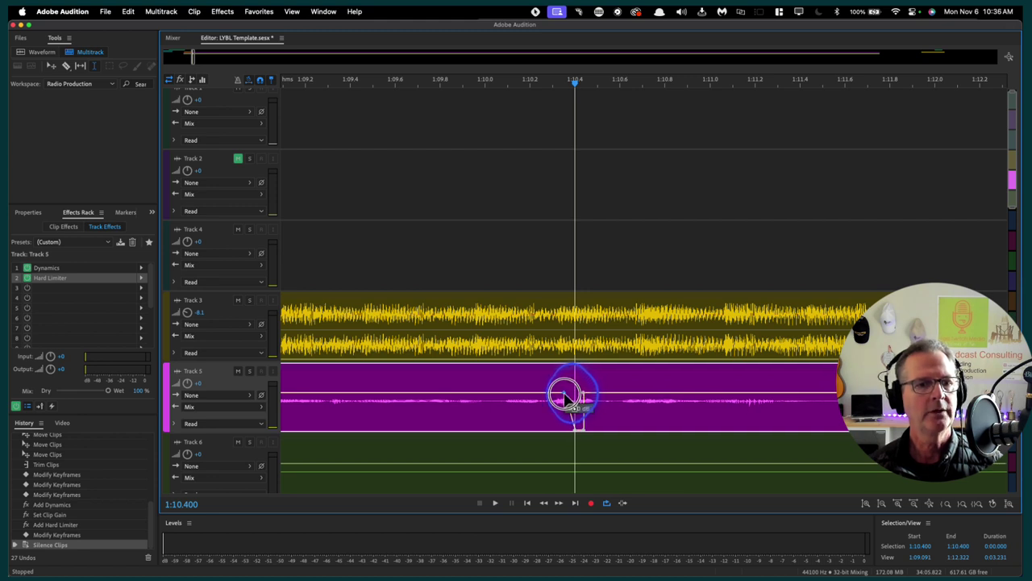
{"action": "left_click", "coordinate": [424, 227]}
{"action": "key", "text": "space"}
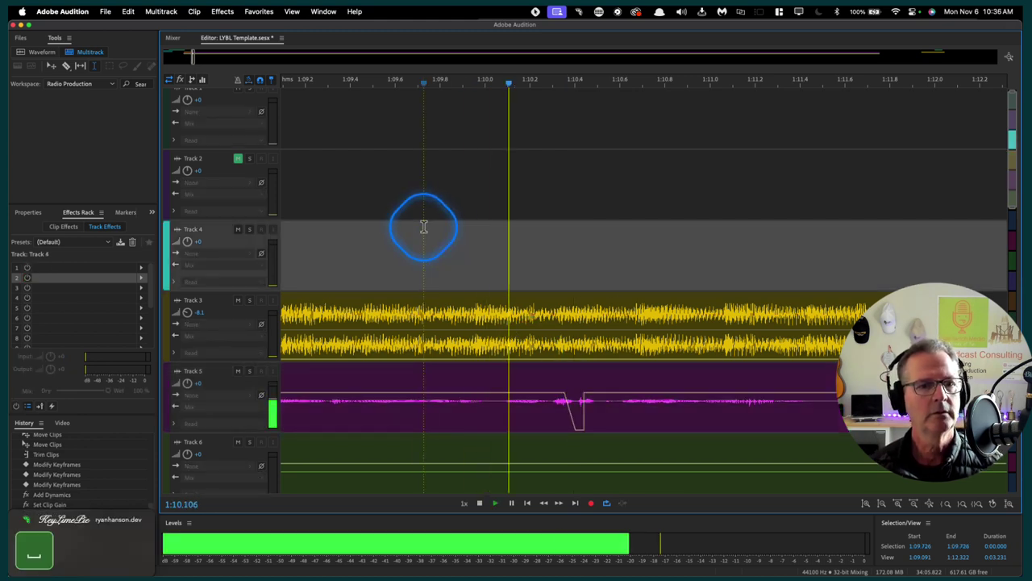
{"action": "key", "text": "space"}
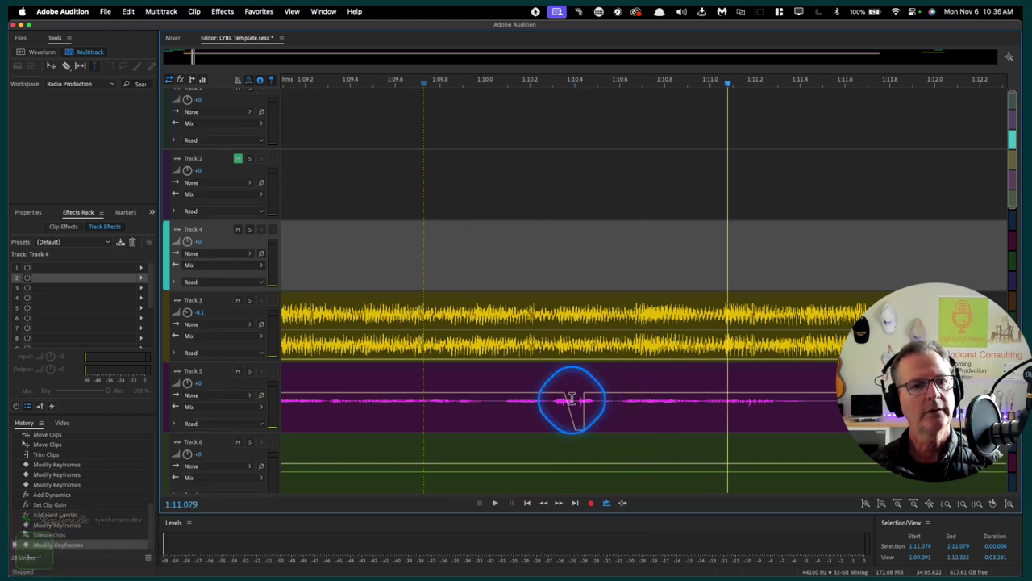
Move the starting keyframe of Track 5's volume dip to about 1:10.33 and the first bottom keyframe to about 1:10.36, auditioning each change
{"action": "left_click", "coordinate": [573, 397]}
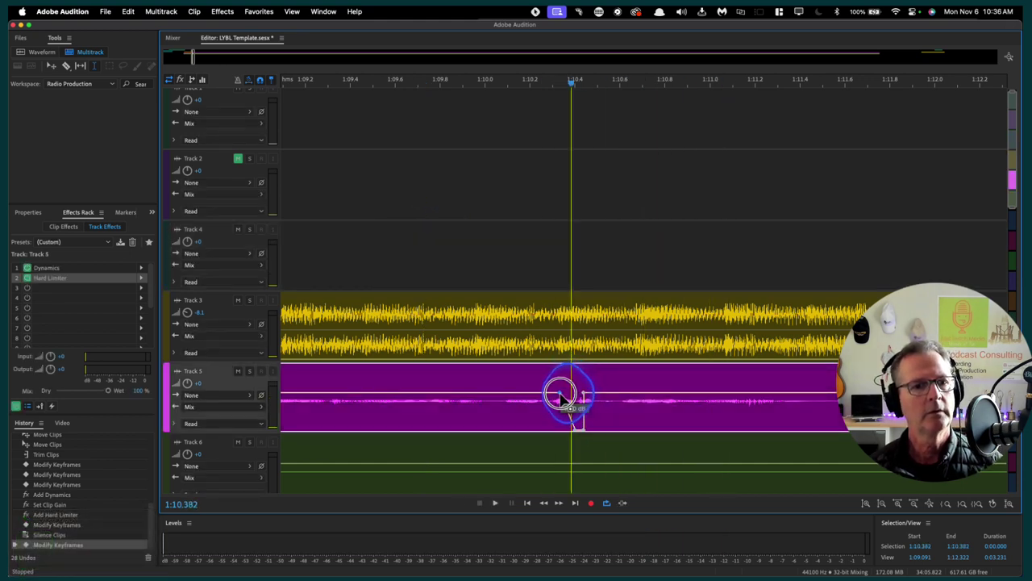
{"action": "left_click", "coordinate": [392, 249]}
{"action": "key", "text": "space"}
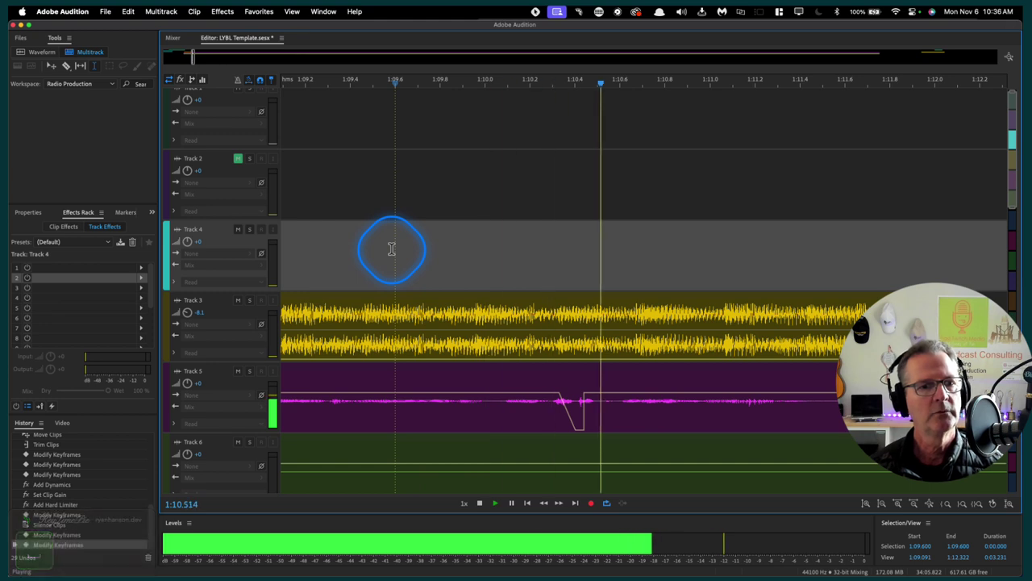
{"action": "key", "text": "space"}
{"action": "left_click", "coordinate": [574, 415]}
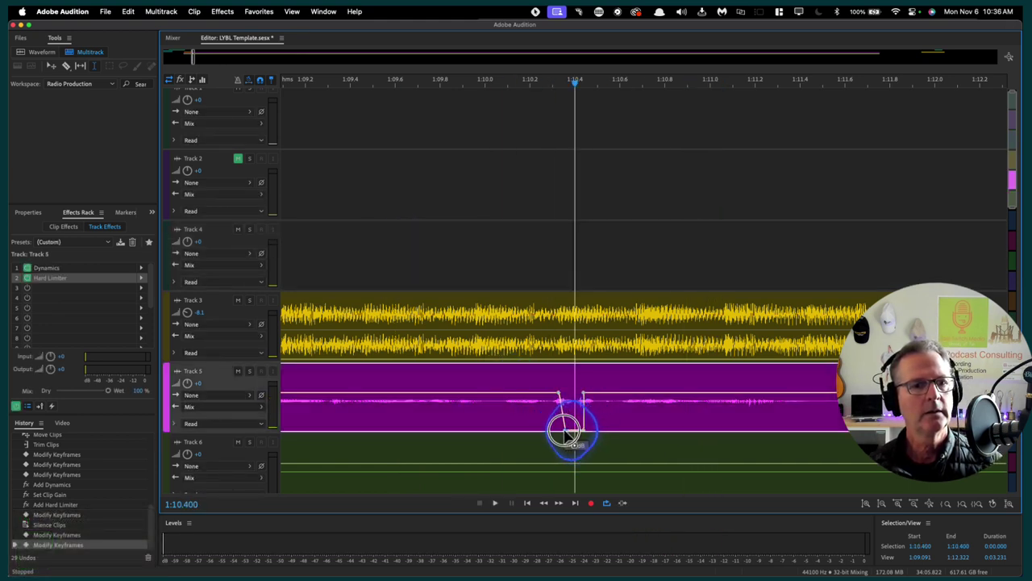
{"action": "left_click", "coordinate": [452, 250]}
{"action": "key", "text": "space"}
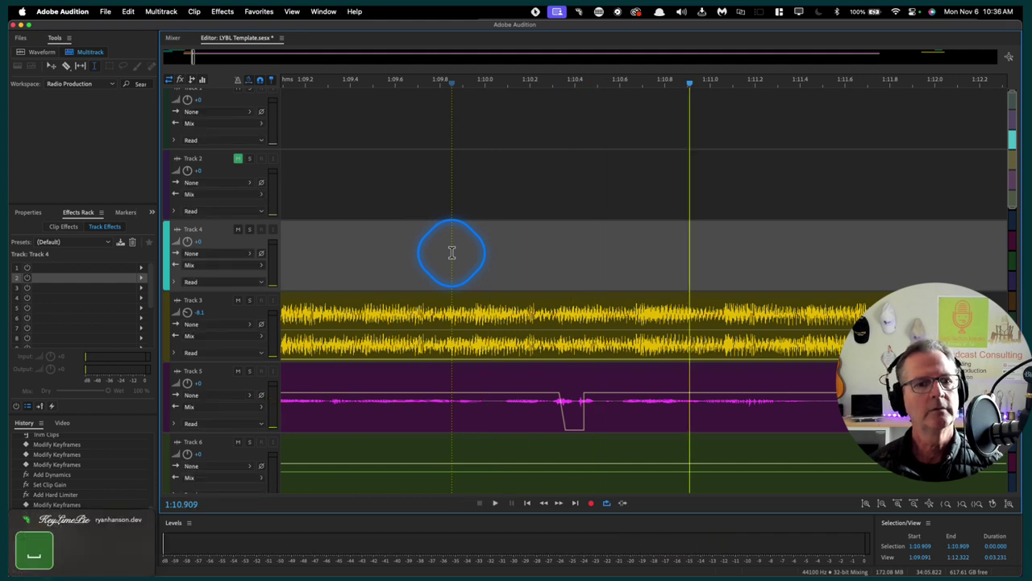
Shift the starting keyframe of the Track 5 volume dip slightly earlier, to about 1:10.32, and audition the passage
{"action": "left_click", "coordinate": [558, 395]}
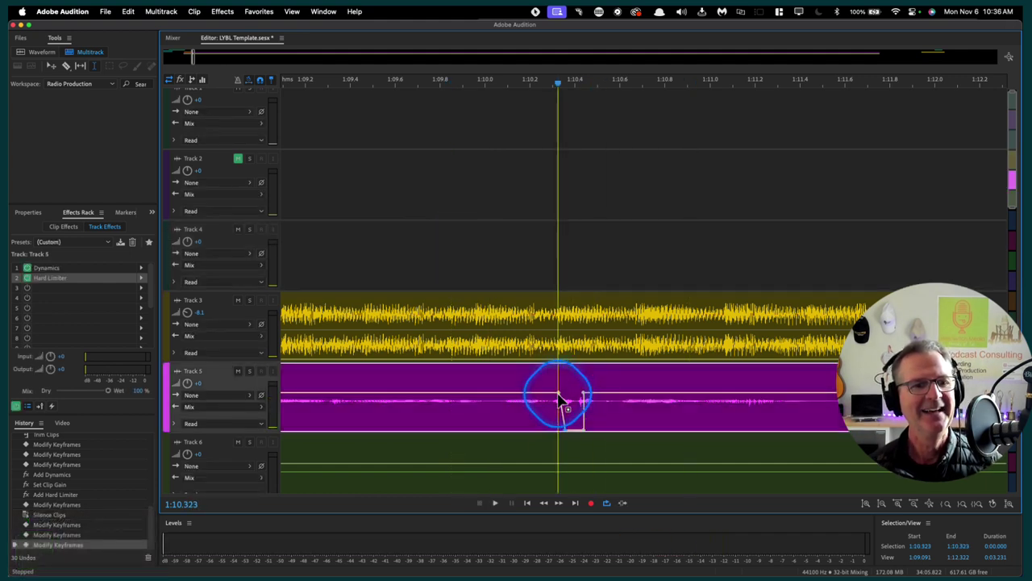
{"action": "left_click", "coordinate": [431, 253]}
{"action": "key", "text": "space"}
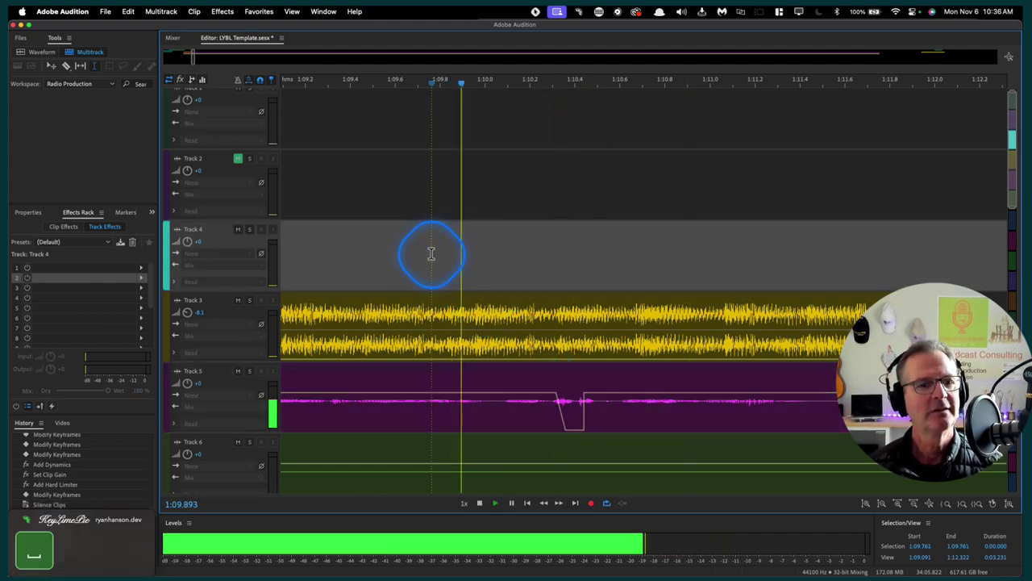
{"action": "key", "text": "space"}
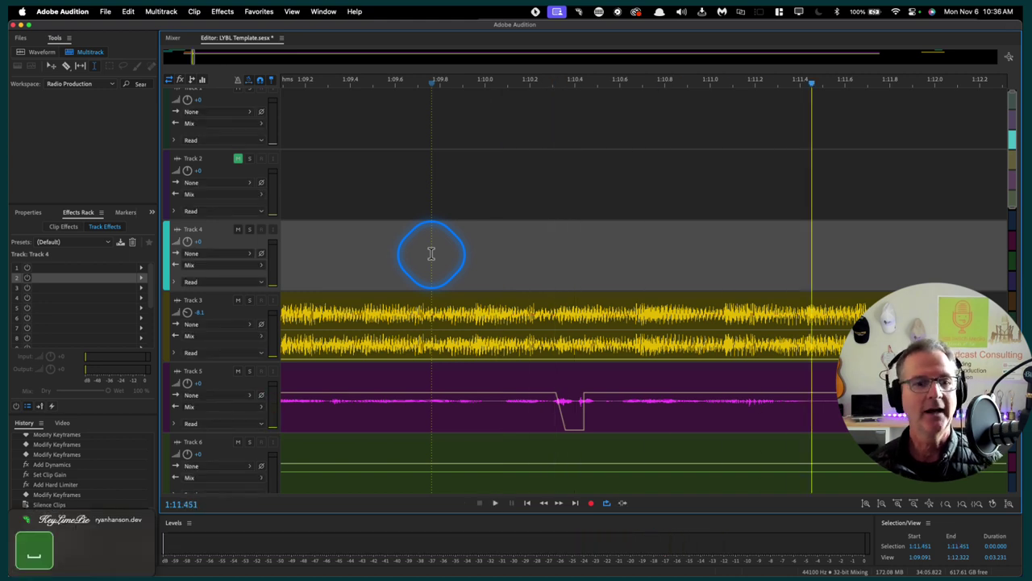
Move the ending upper keyframe of the Track 5 volume dip slightly later, to about 1:10.45, and audition the passage
{"action": "left_click", "coordinate": [568, 399]}
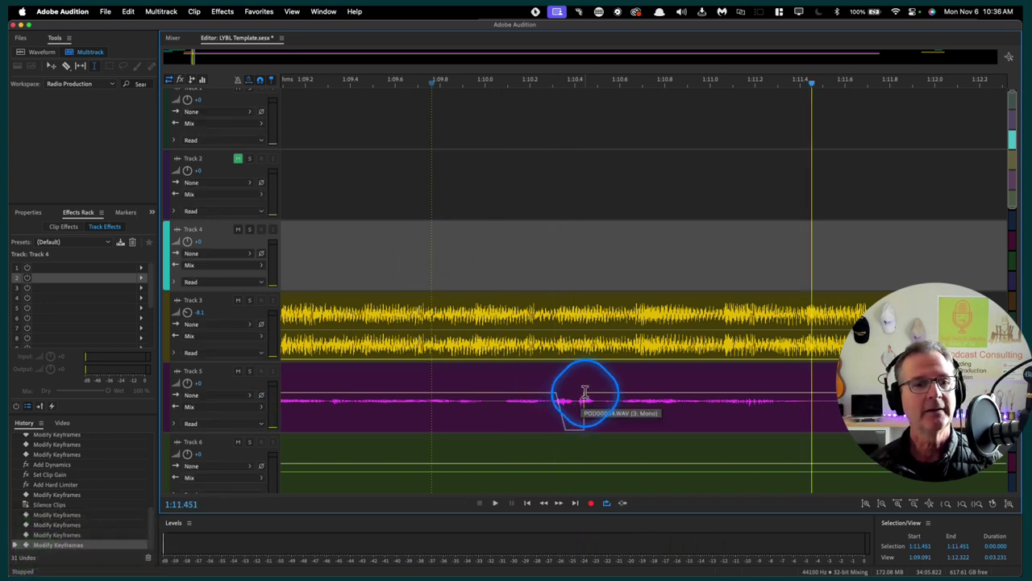
{"action": "left_click", "coordinate": [585, 396]}
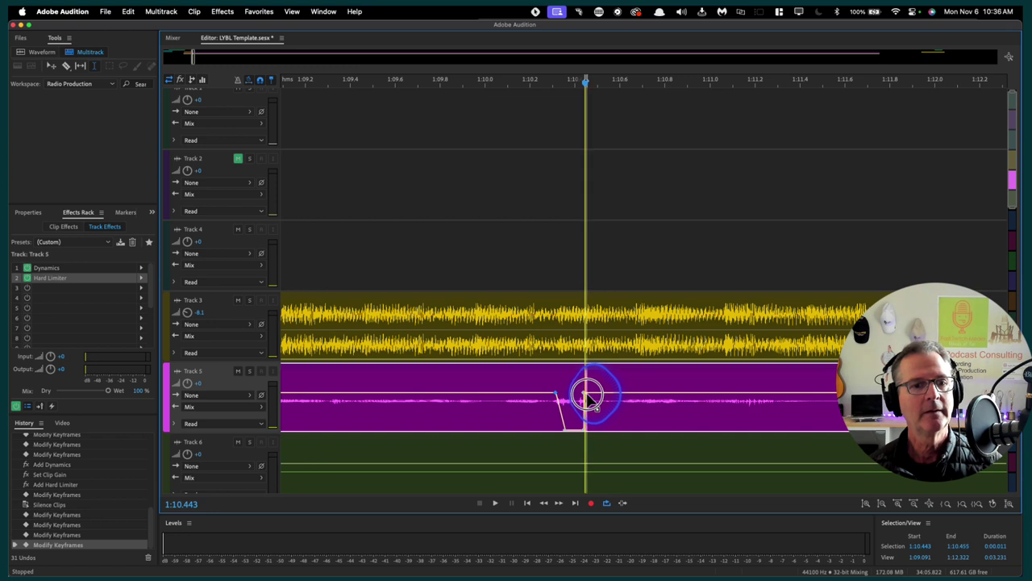
{"action": "left_click", "coordinate": [575, 391]}
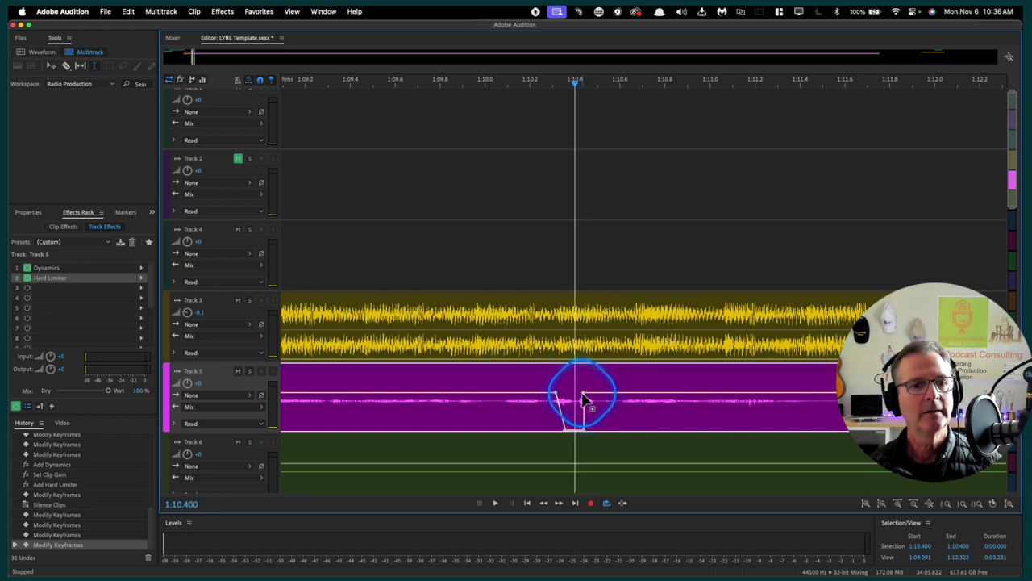
{"action": "left_click", "coordinate": [442, 245]}
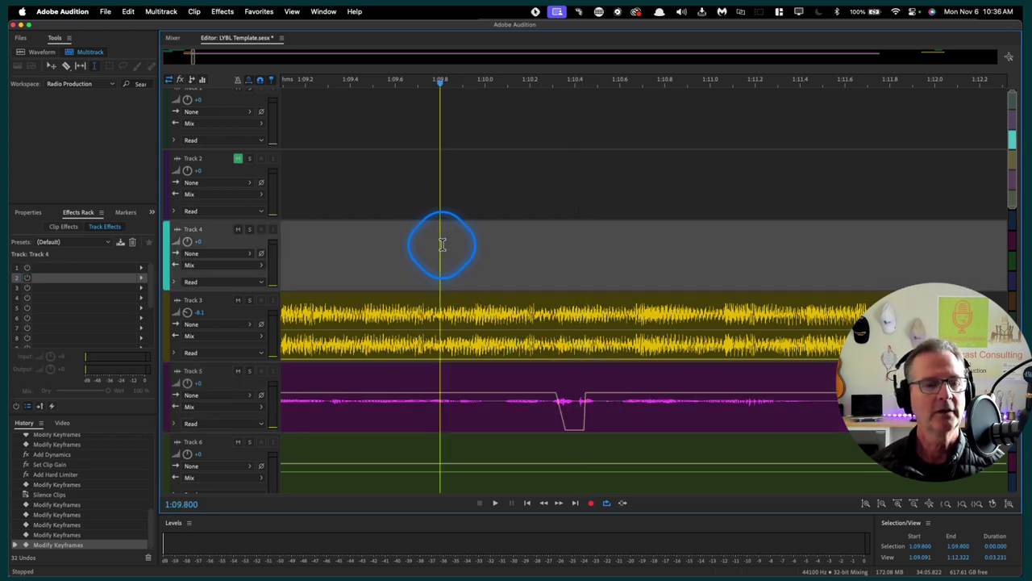
{"action": "key", "text": "space"}
{"action": "key", "text": "space"}
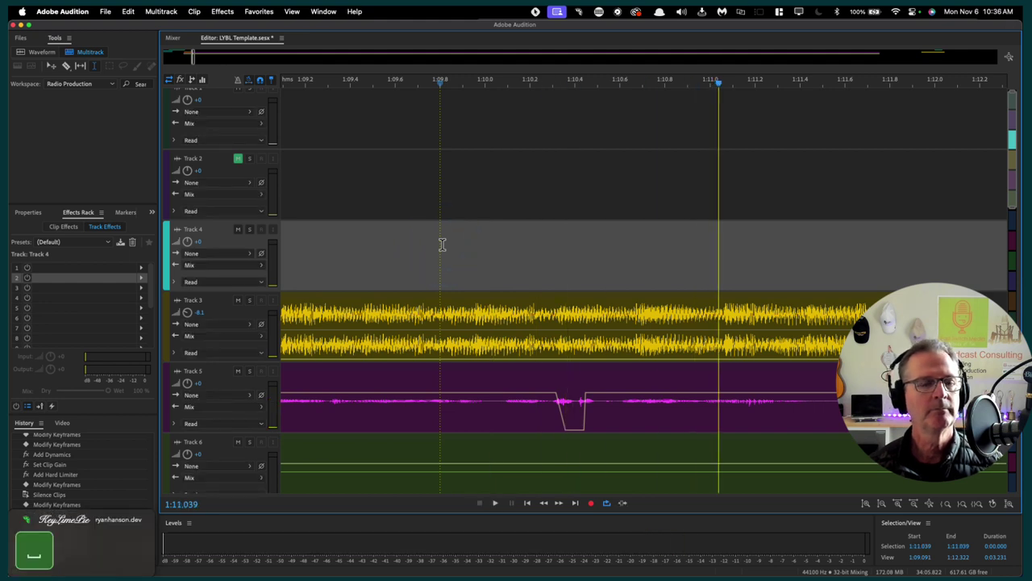
Steepen the fade into the Track 5 volume dip by moving its starting keyframe to about 1:10.34, and audition the passage
{"action": "left_click", "coordinate": [603, 384]}
{"action": "left_click", "coordinate": [575, 392]}
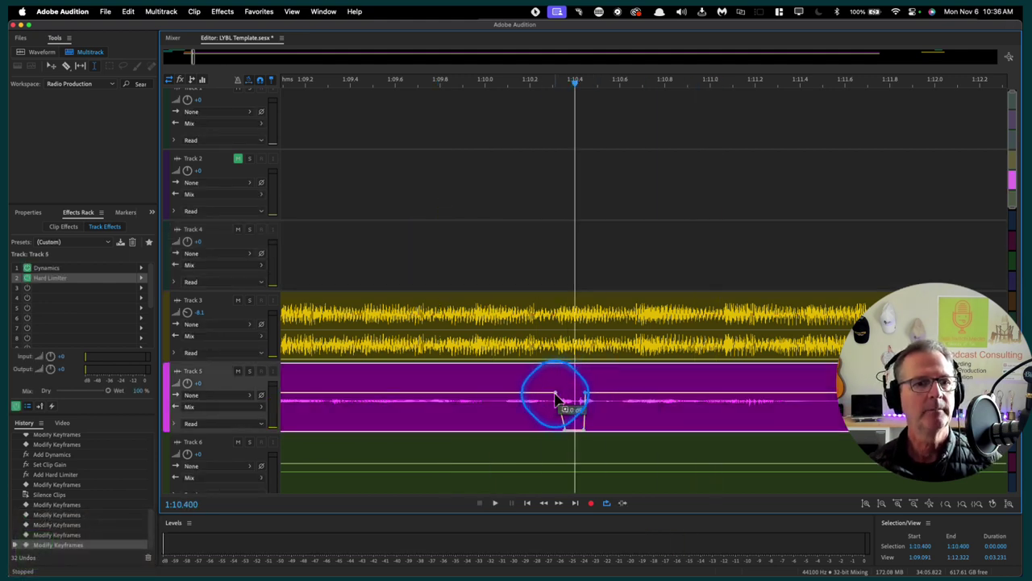
{"action": "left_click", "coordinate": [440, 224]}
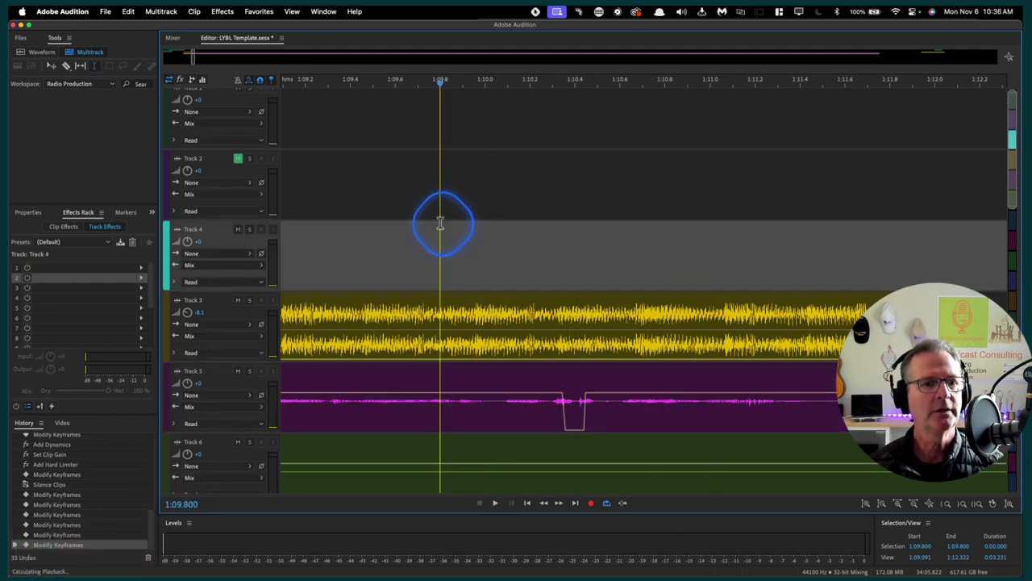
{"action": "key", "text": "space"}
{"action": "key", "text": "space"}
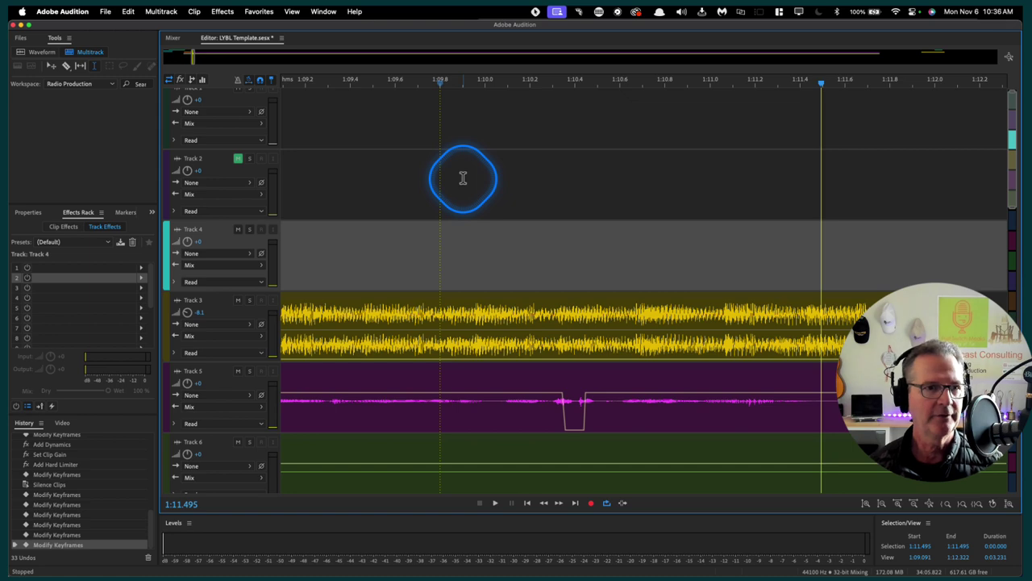
Listen to the mix from just after the Track 3 music ends through the short Track 6 speech
{"action": "key", "text": "minus"}
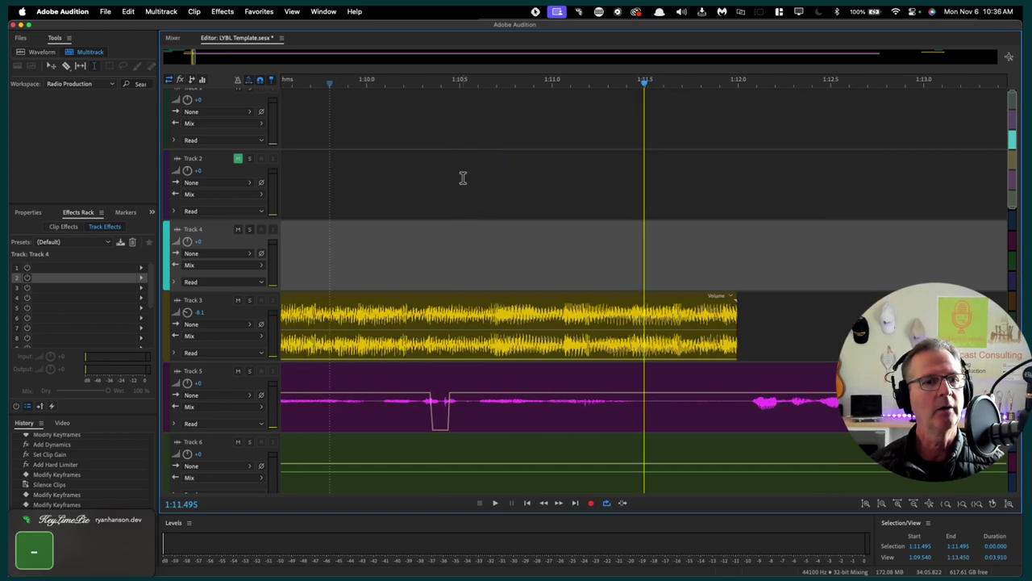
{"action": "key", "text": "minus"}
{"action": "key", "text": "minus"}
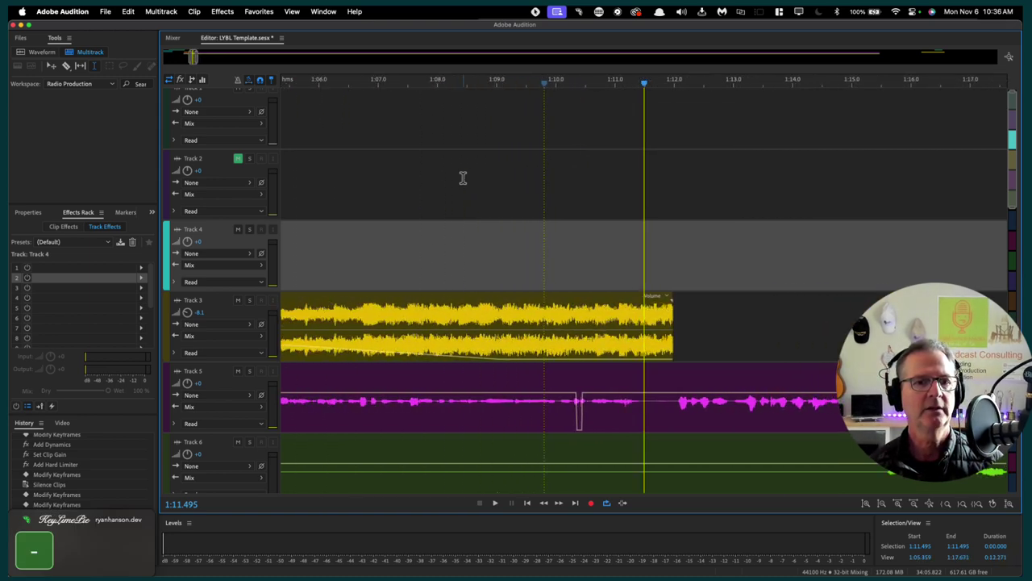
{"action": "key", "text": "minus"}
{"action": "key", "text": "minus"}
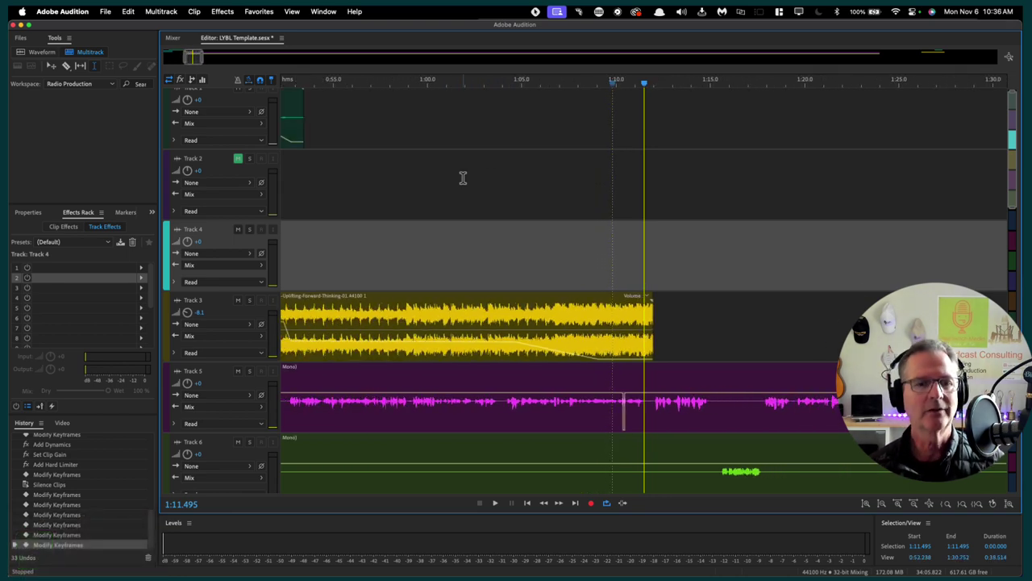
{"action": "left_click", "coordinate": [556, 300]}
{"action": "scroll", "coordinate": [555, 300], "scroll_direction": "down", "scroll_amount": 5}
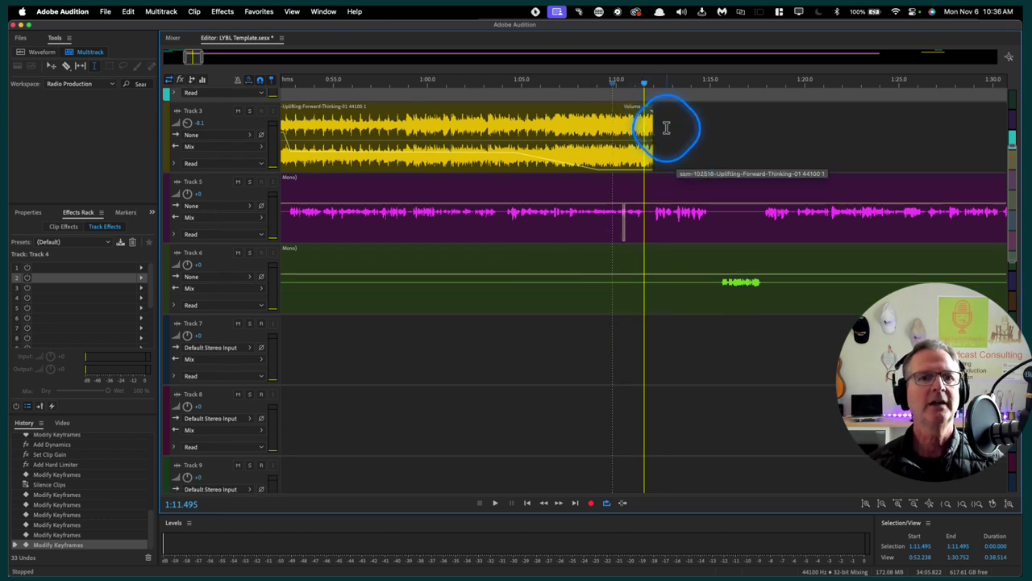
{"action": "left_click", "coordinate": [666, 127]}
{"action": "key", "text": "space"}
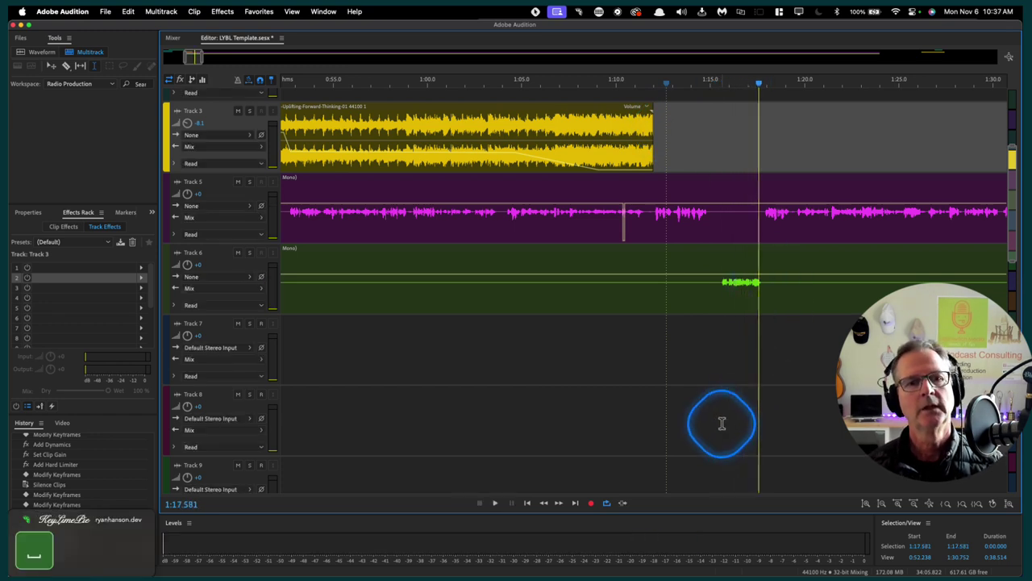
{"action": "key", "text": "space"}
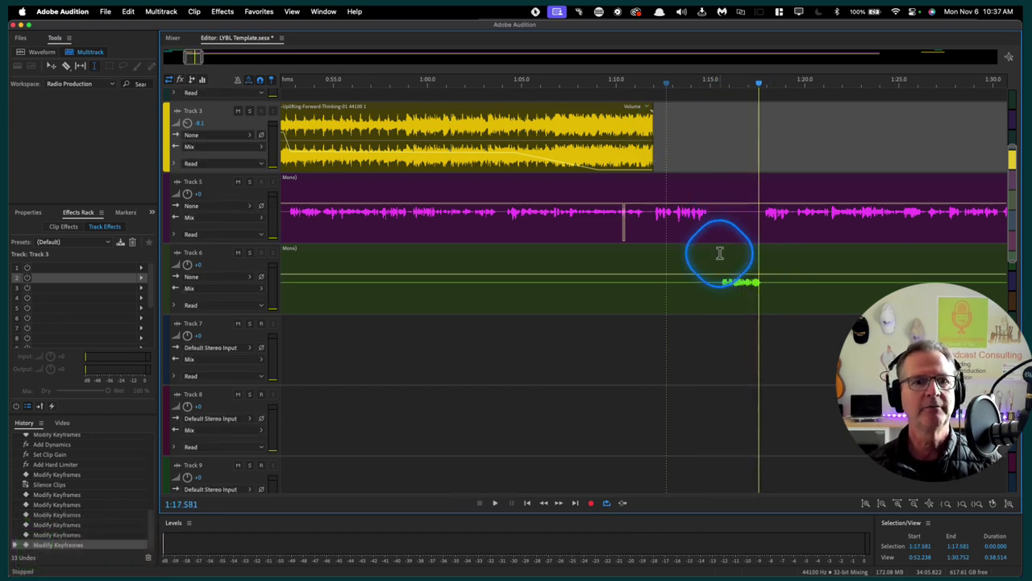
Ripple delete the silence from 1:15.000 to 1:15.503 across all tracks, just before the Track 6 speech, and play back the edit
{"action": "left_click_drag", "start_coordinate": [721, 254], "coordinate": [709, 252]}
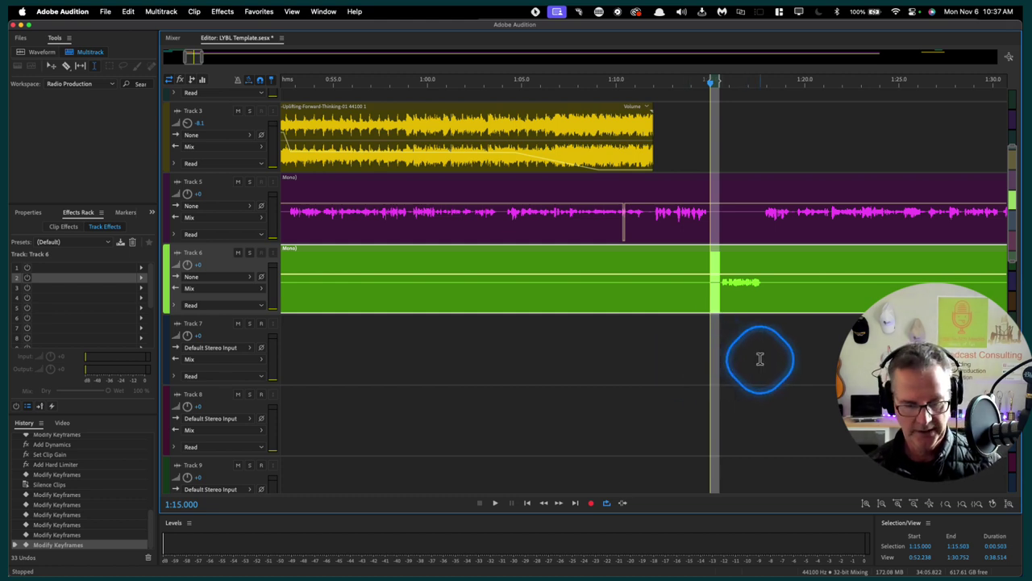
{"action": "key", "text": "super+shift+BackSpace"}
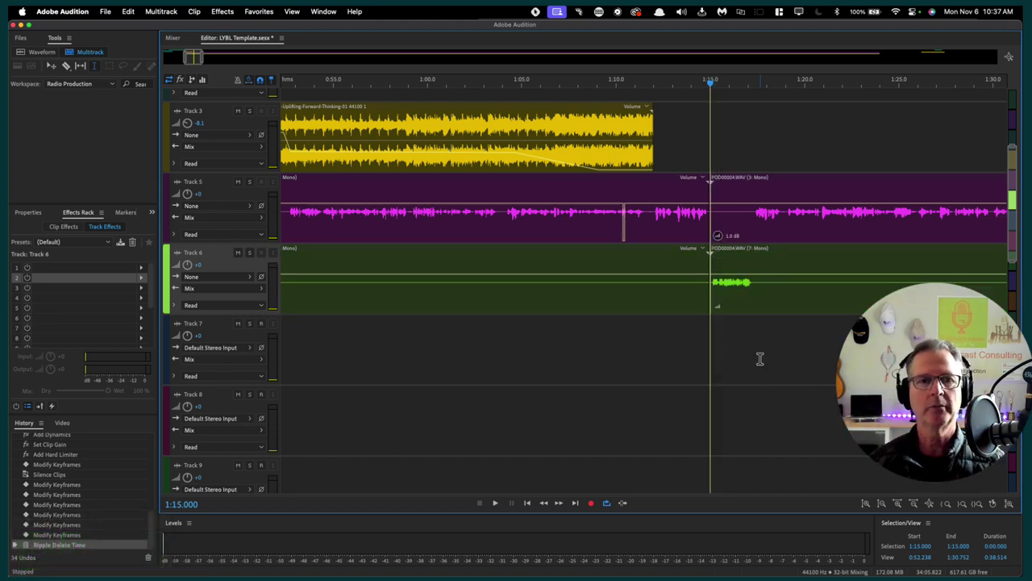
{"action": "left_click", "coordinate": [692, 145]}
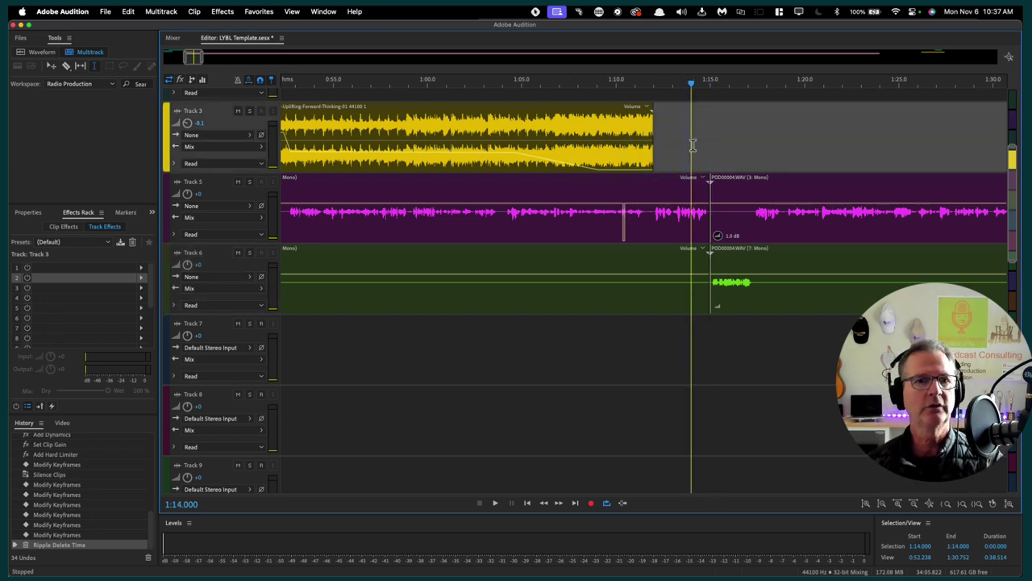
{"action": "key", "text": "space"}
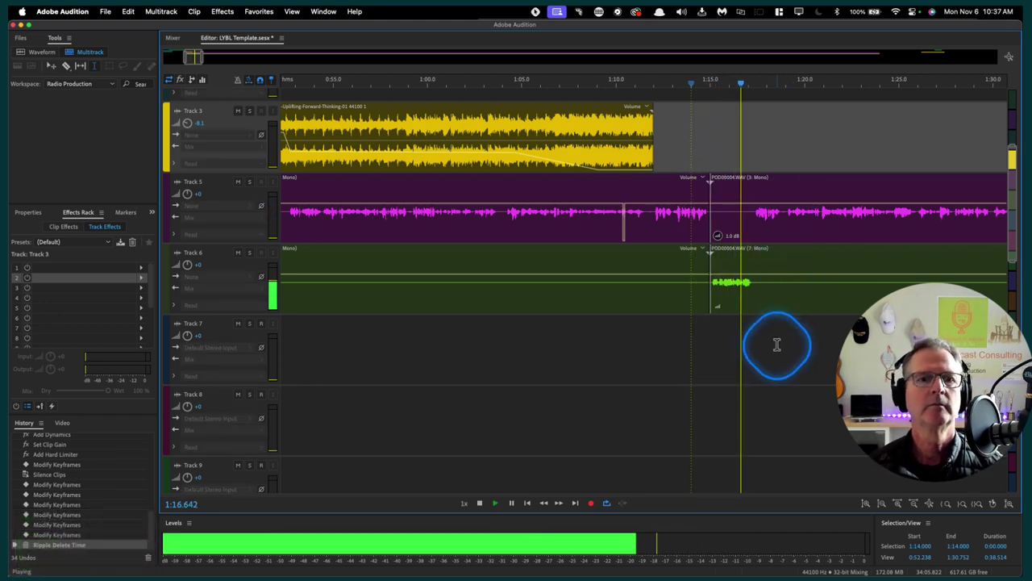
{"action": "key", "text": "space"}
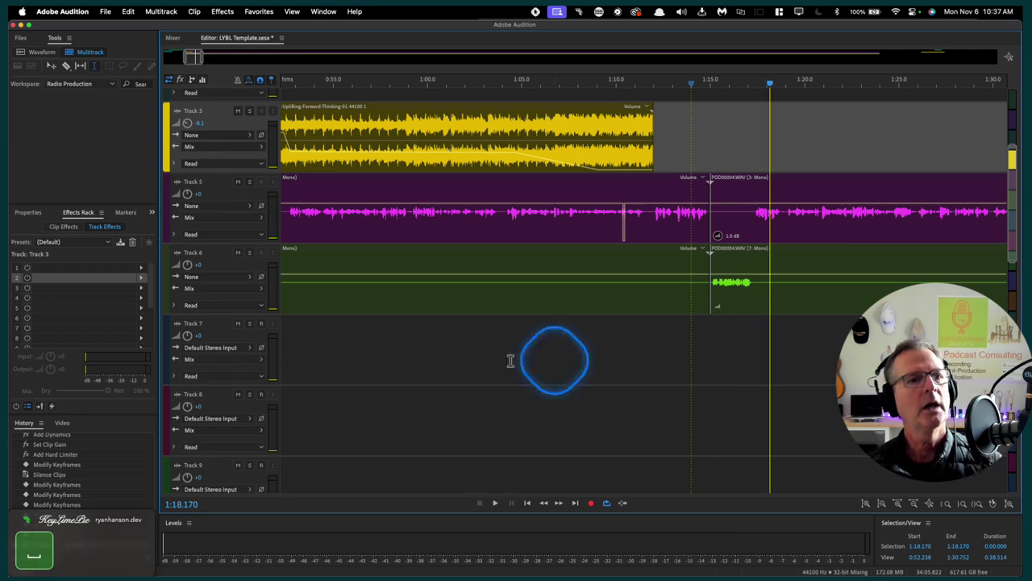
Add the Dynamics effect from Amplitude and Compression to the first track effect slot of Track 6
{"action": "left_click", "coordinate": [163, 284]}
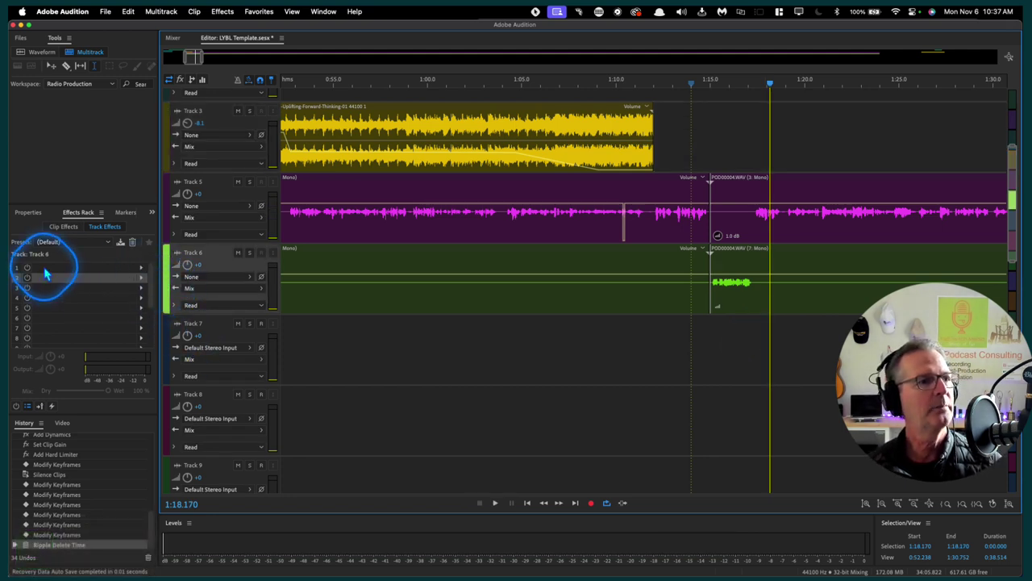
{"action": "left_click", "coordinate": [86, 269]}
{"action": "left_click", "coordinate": [142, 267]}
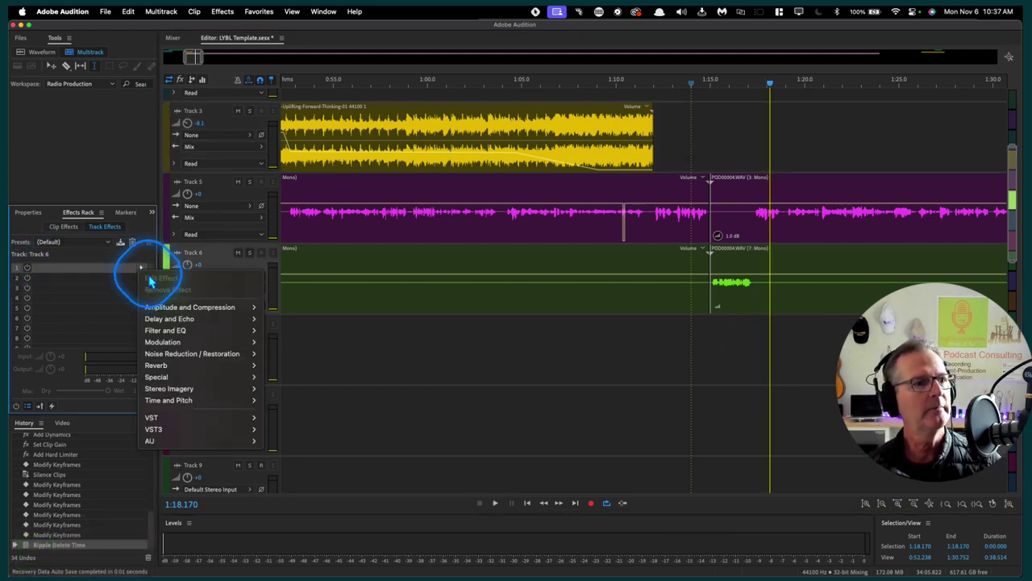
{"action": "mouse_move", "coordinate": [181, 307]}
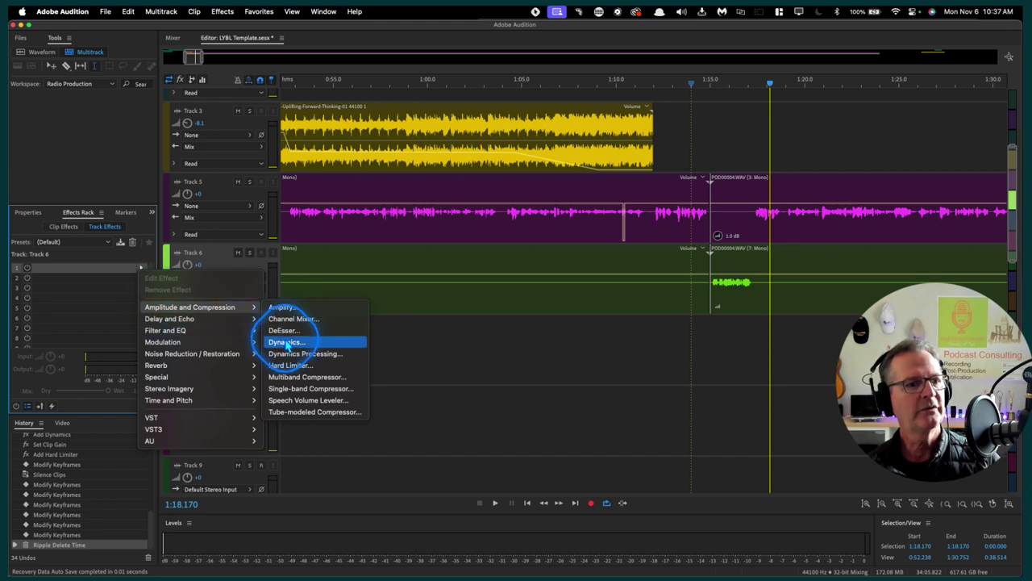
{"action": "left_click", "coordinate": [286, 343]}
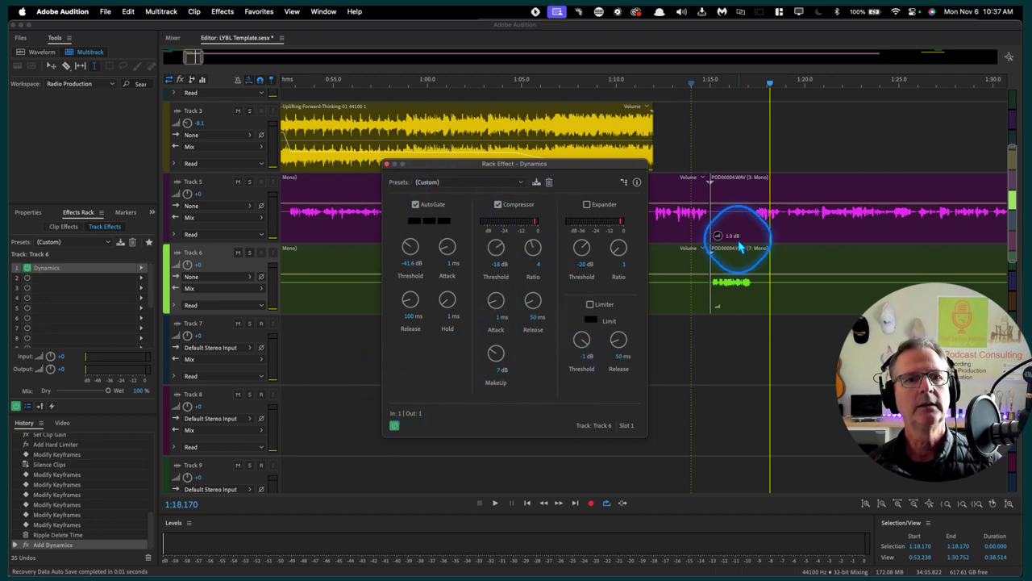
Audition the Dynamics effect on Track 6 by playing twice from about 1:13.7 past the short speech
{"action": "left_click", "coordinate": [686, 142]}
{"action": "key", "text": "space"}
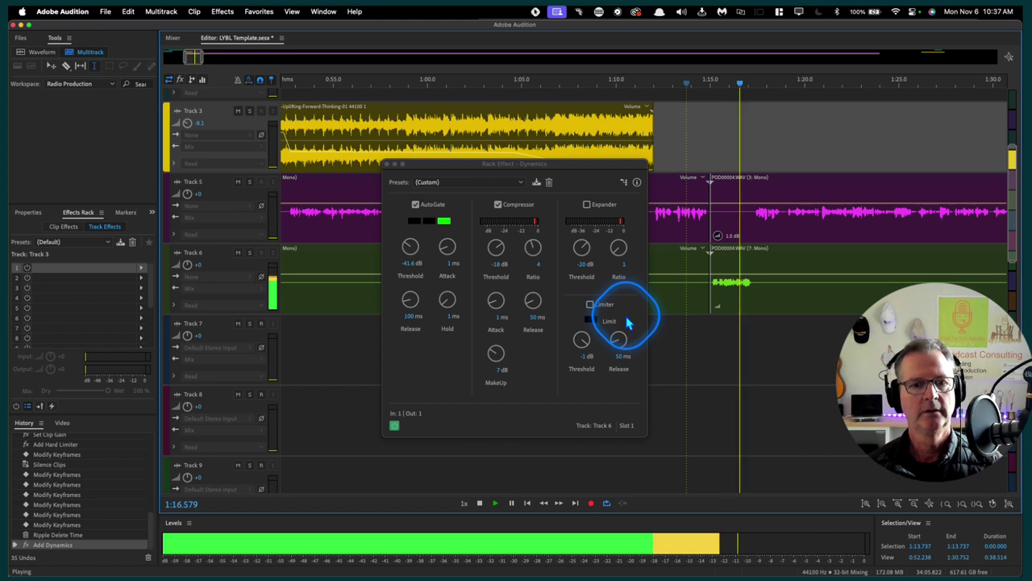
{"action": "key", "text": "space"}
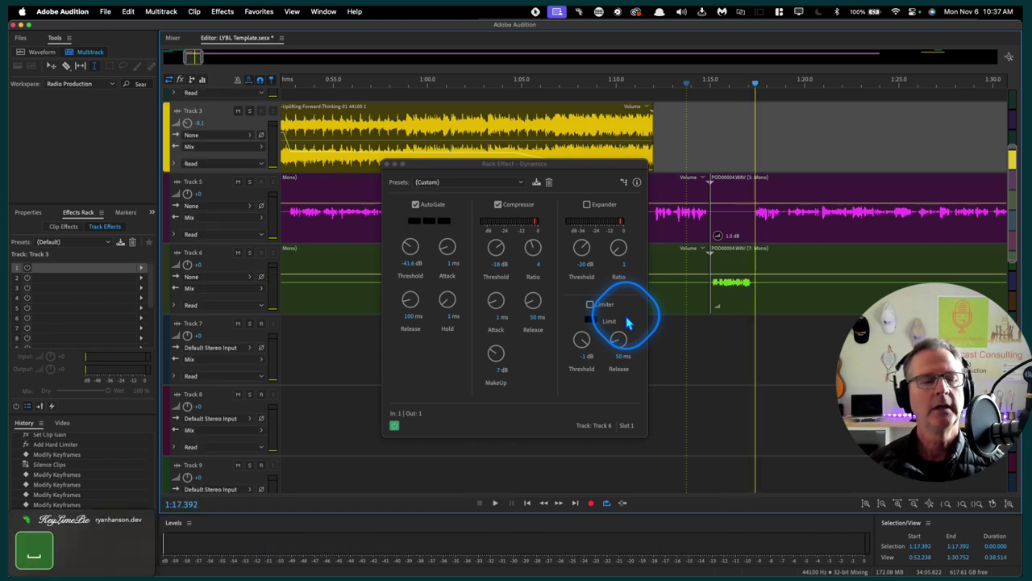
{"action": "left_click", "coordinate": [686, 153]}
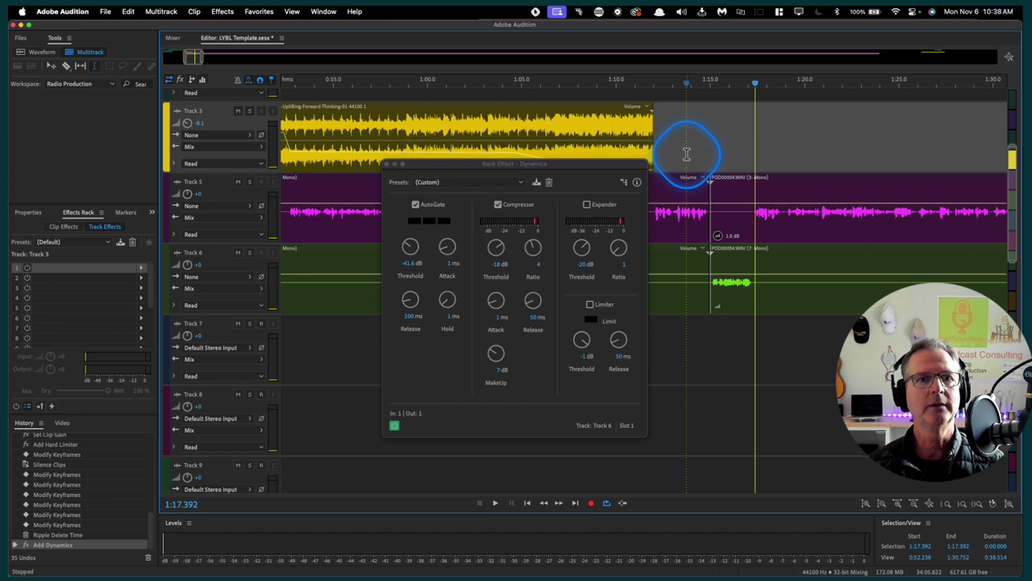
{"action": "key", "text": "space"}
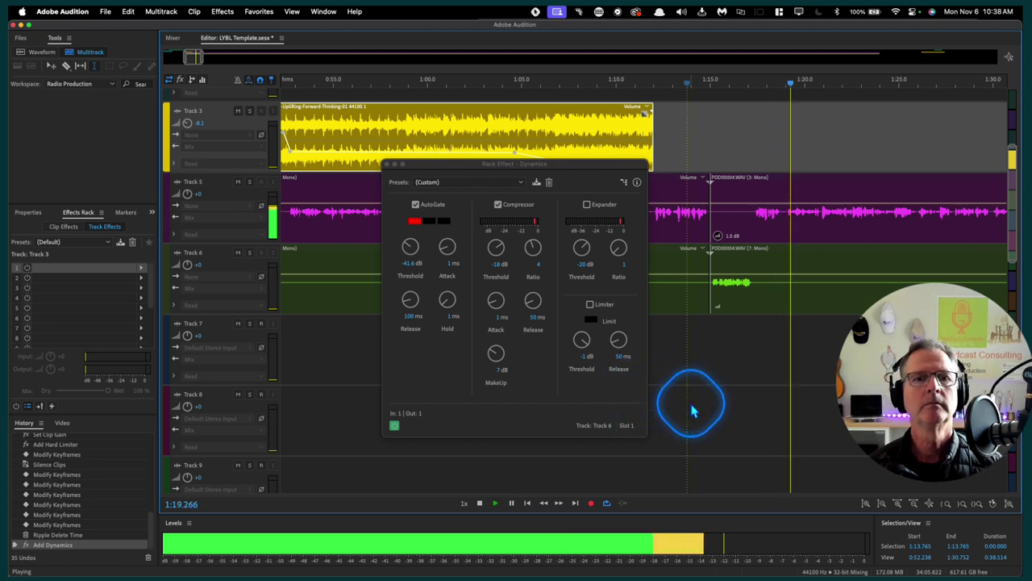
{"action": "key", "text": "space"}
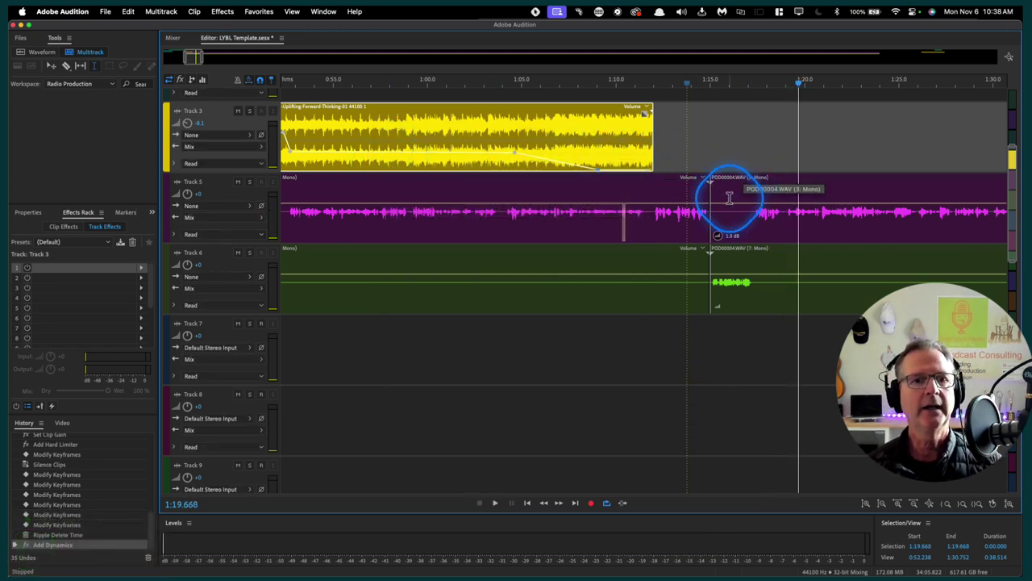
Listen twice from the edit at 1:15.000 through the Track 6 speech and into the following Track 5 speech
{"action": "left_click", "coordinate": [709, 151]}
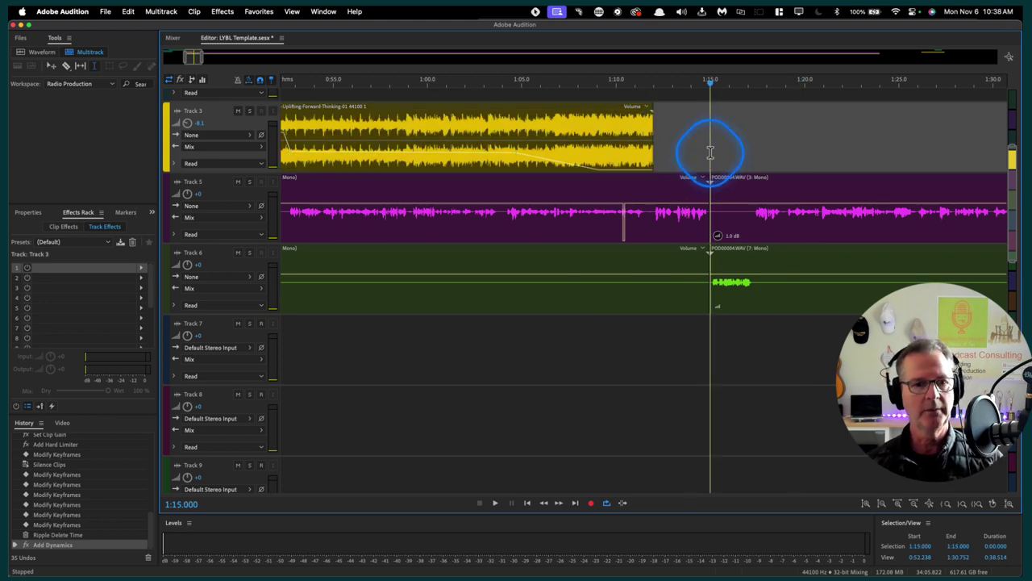
{"action": "key", "text": "space"}
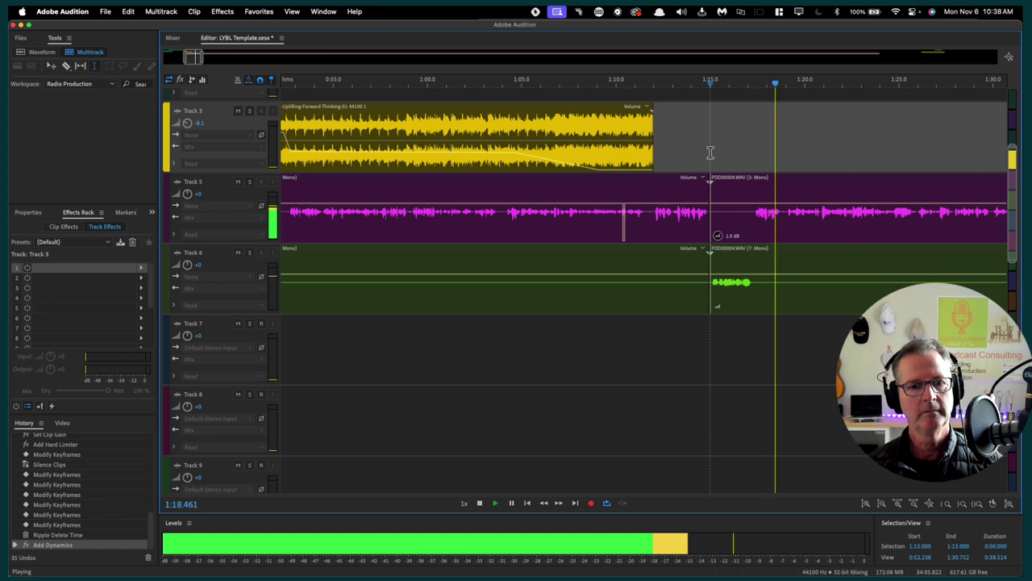
{"action": "key", "text": "space"}
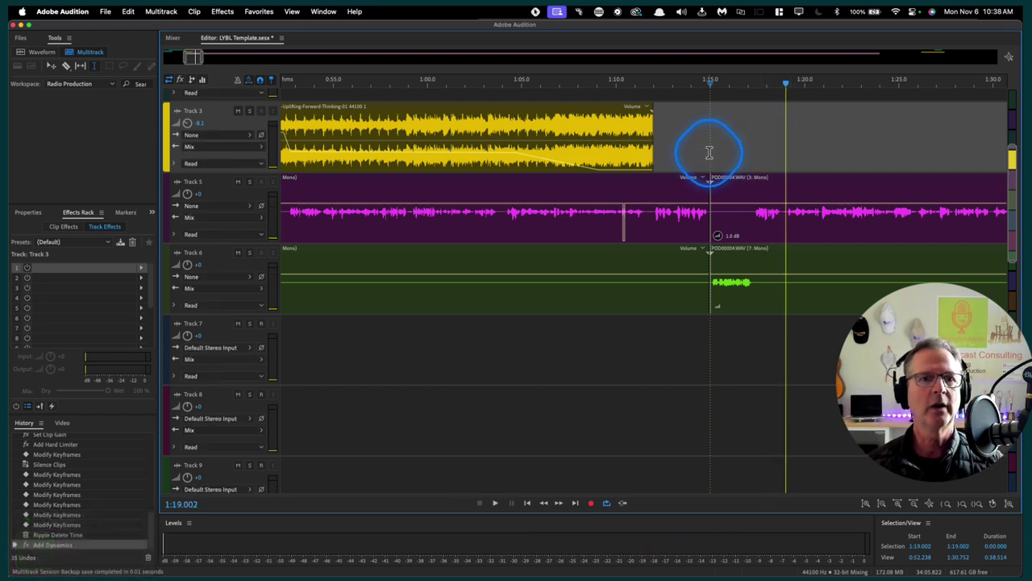
{"action": "left_click", "coordinate": [710, 151]}
{"action": "key", "text": "space"}
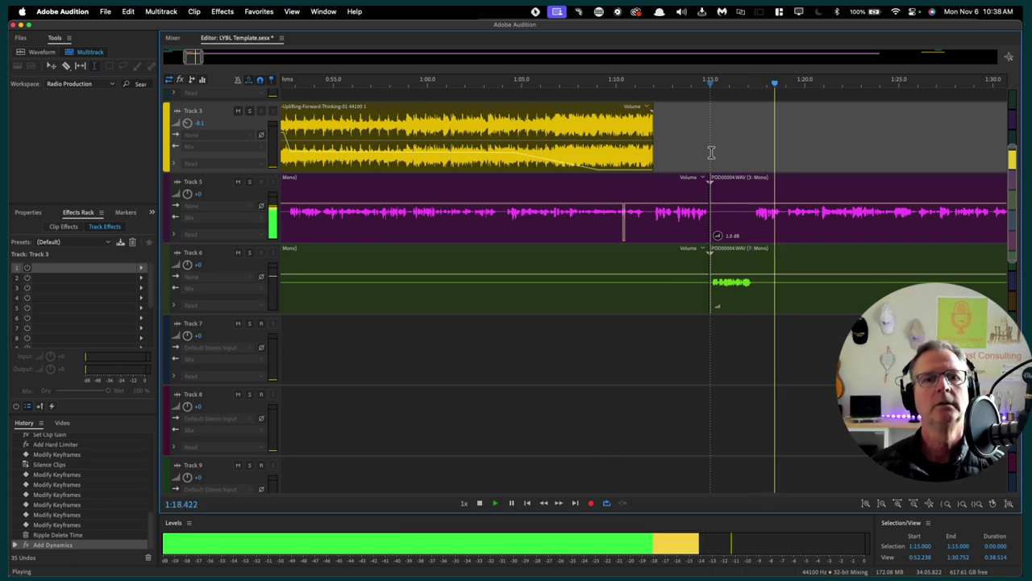
{"action": "key", "text": "space"}
Try silencing the noise from 1:18.700 to 1:19.100 in the Track 5 clip, then undo the edit
{"action": "left_click", "coordinate": [762, 170]}
{"action": "key", "text": "equal"}
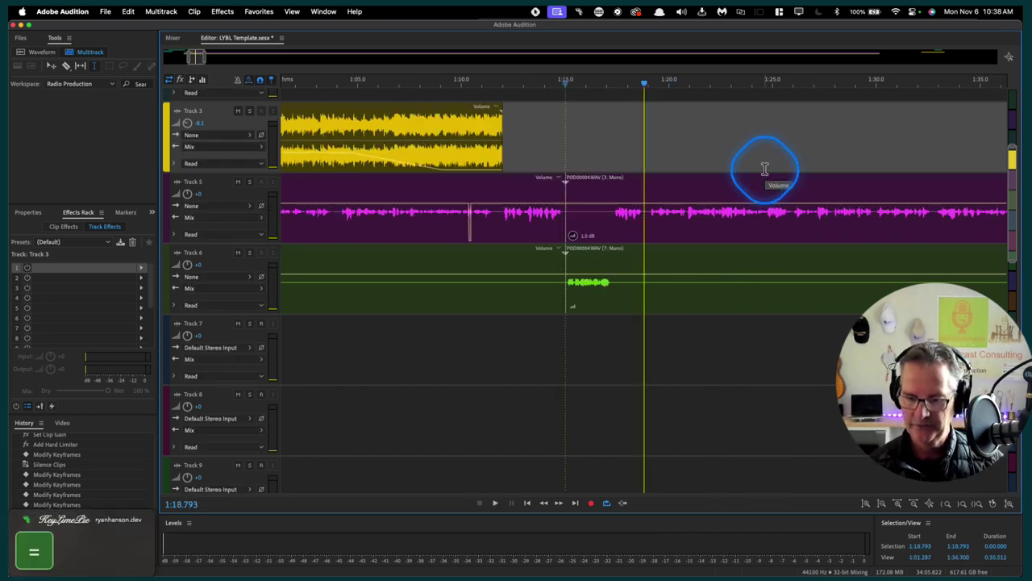
{"action": "key", "text": "equal"}
{"action": "key", "text": "equal"}
{"action": "key", "text": "equal"}
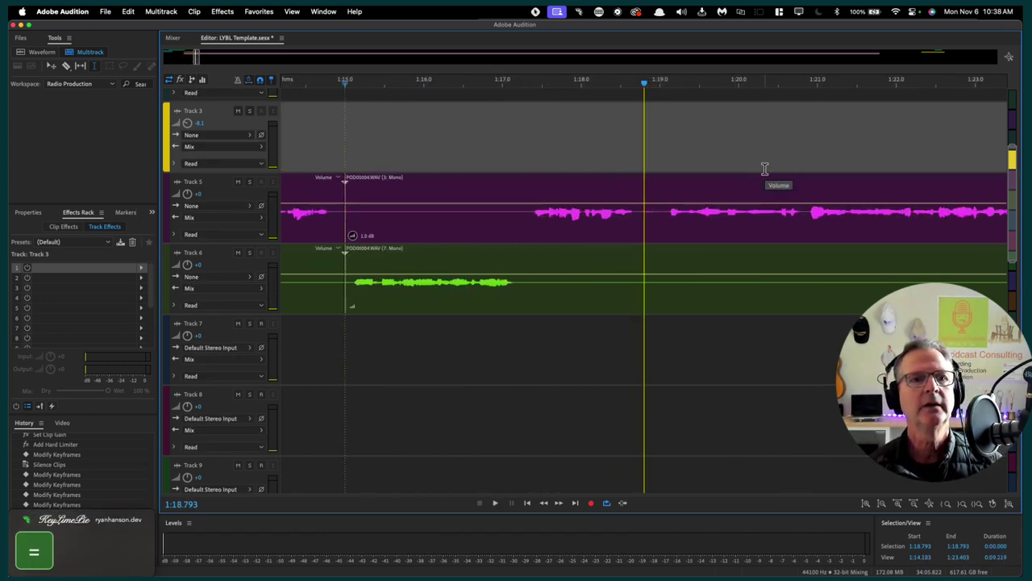
{"action": "left_click_drag", "start_coordinate": [639, 207], "coordinate": [669, 200]}
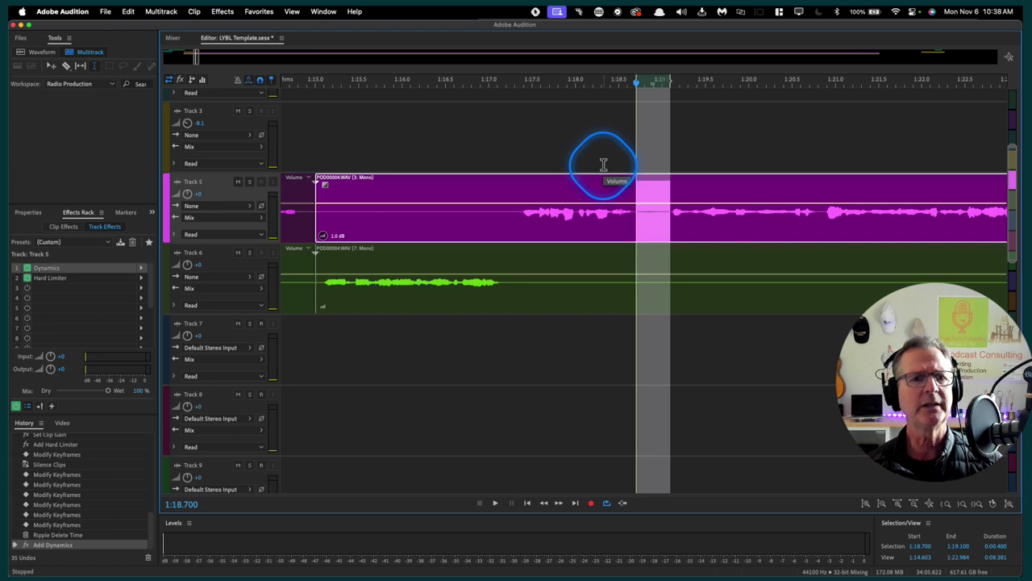
{"action": "key", "text": "z"}
{"action": "left_click", "coordinate": [536, 146]}
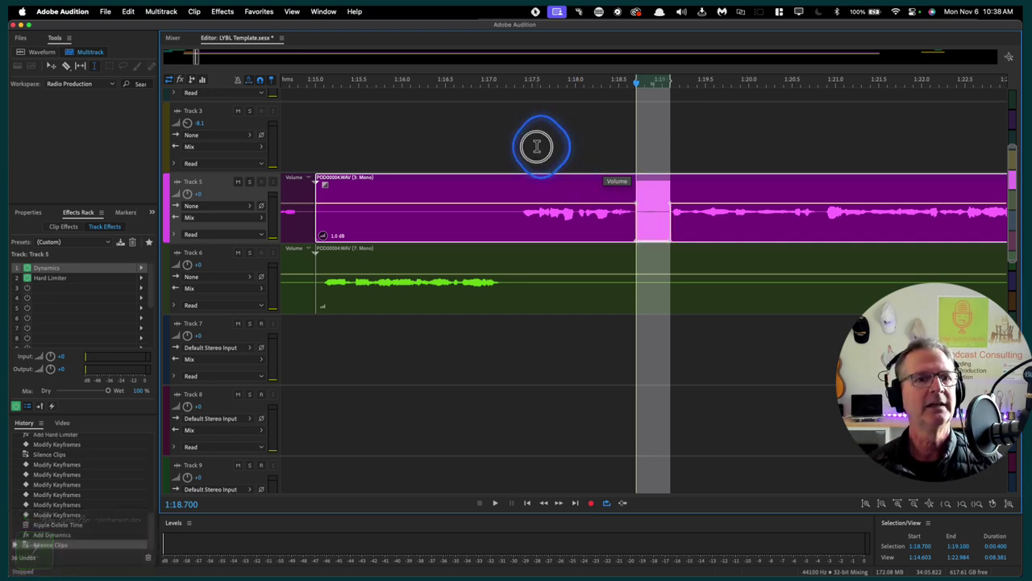
{"action": "key", "text": "space"}
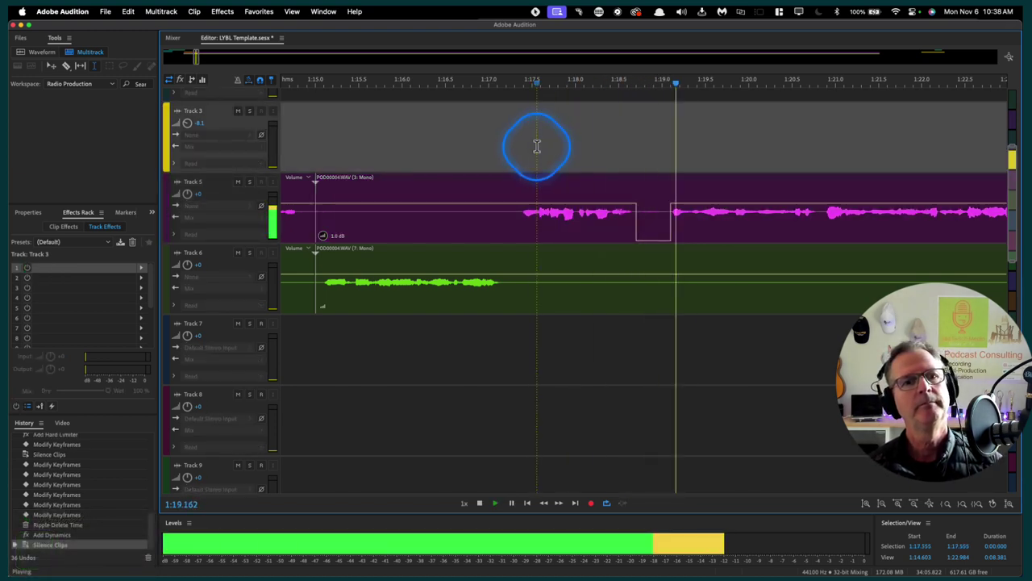
{"action": "key", "text": "space"}
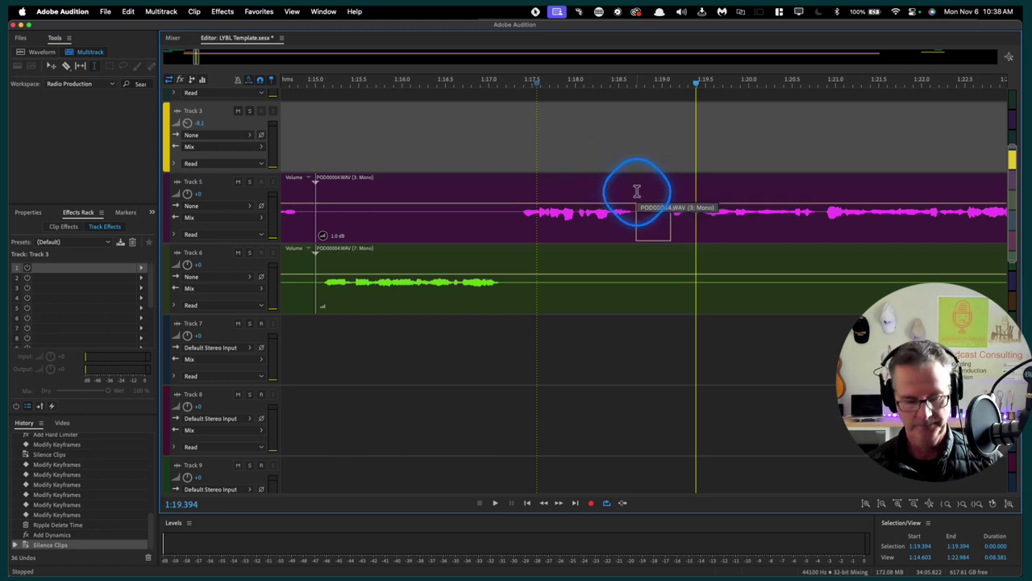
{"action": "key", "text": "super+z"}
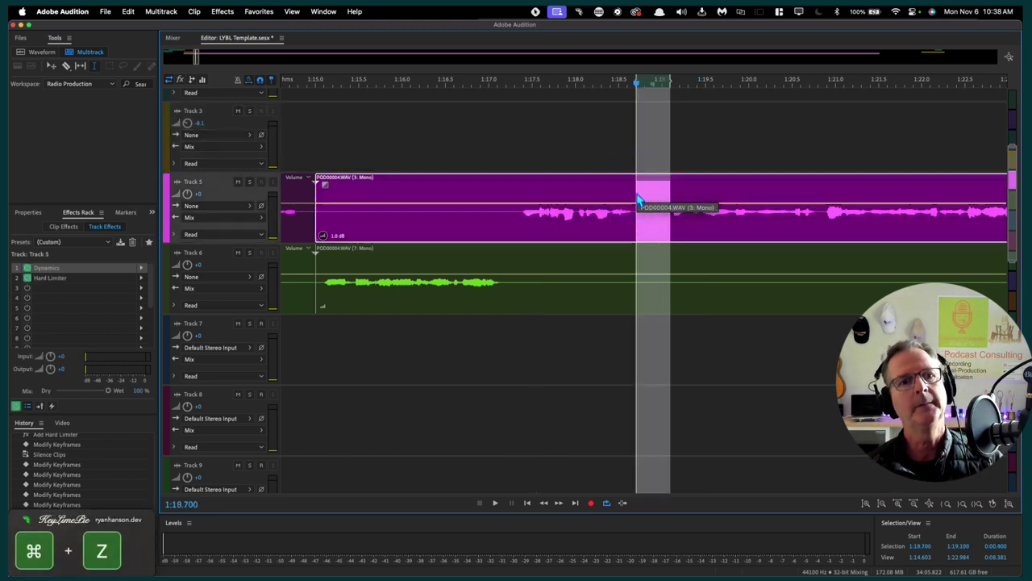
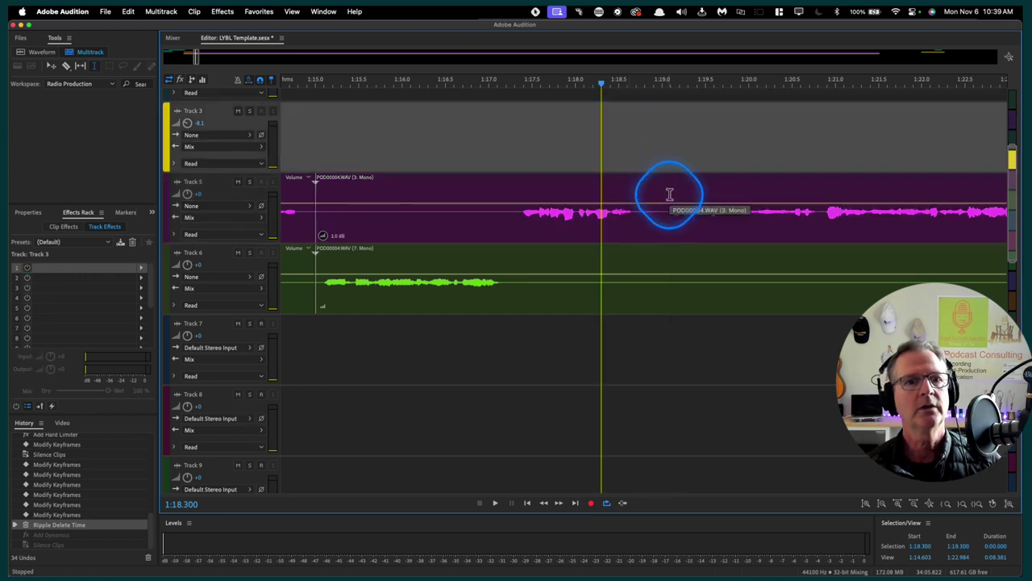
Select the noise from 1:18.700 to 1:19.100 in the Track 5 clip and listen to that range alone
{"action": "left_click_drag", "start_coordinate": [669, 194], "coordinate": [636, 194]}
{"action": "key", "text": "space"}
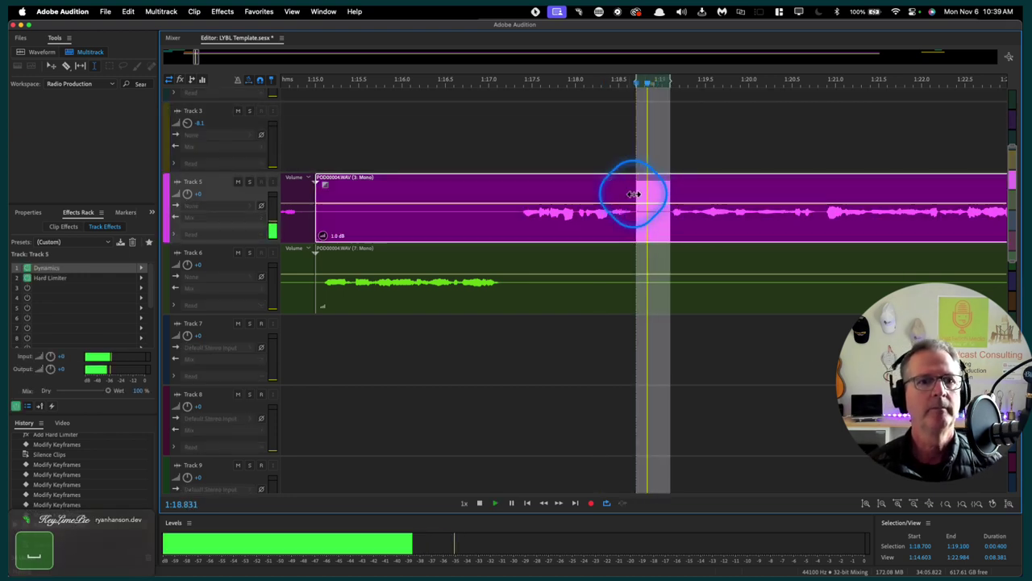
{"action": "key", "text": "space"}
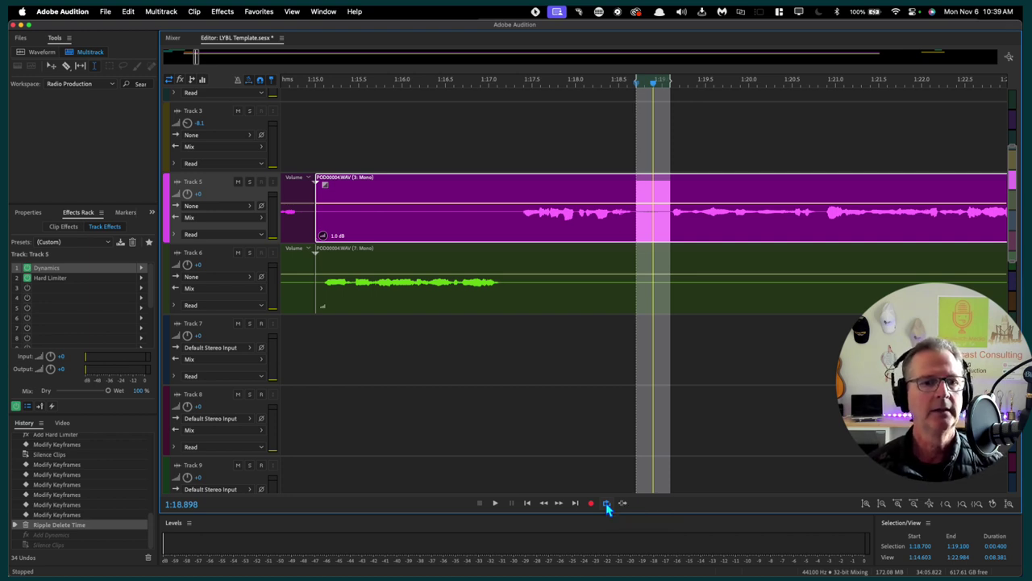
{"action": "key", "text": "space"}
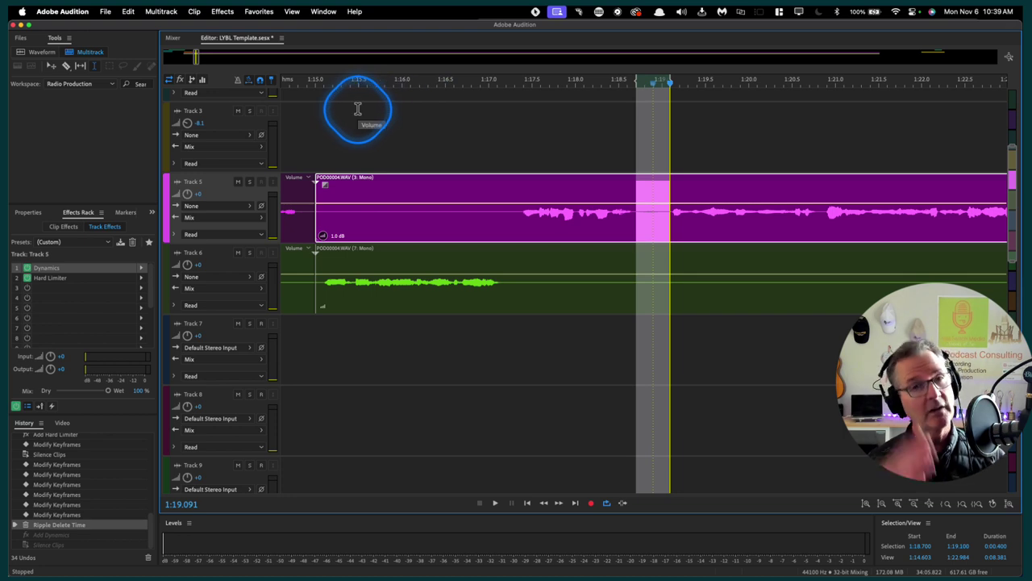
Silence the selected time range in the Track 5 clip and play back the edit from 1:18.300
{"action": "left_click", "coordinate": [105, 11]}
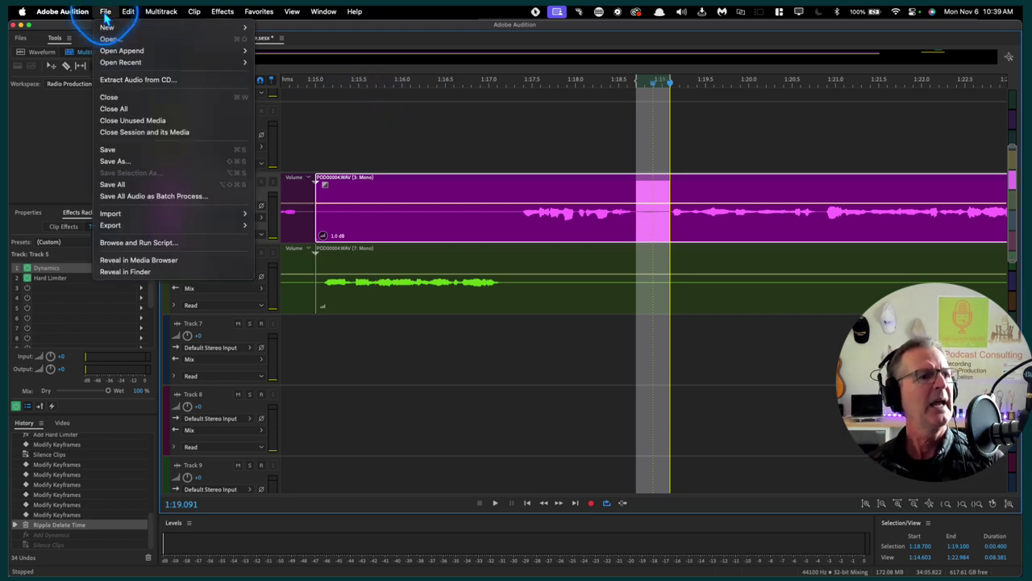
{"action": "mouse_move", "coordinate": [194, 11]}
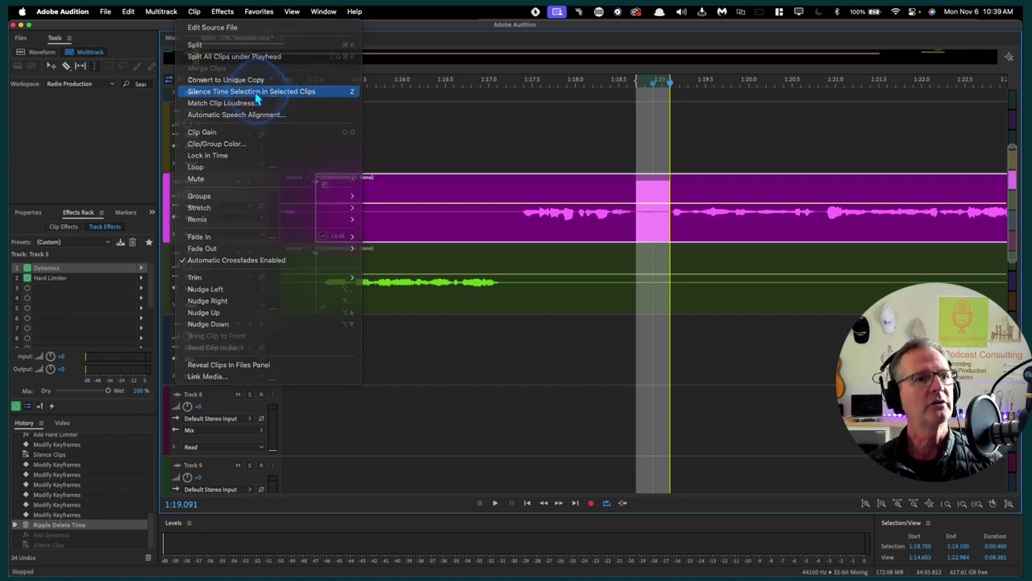
{"action": "left_click", "coordinate": [257, 92]}
{"action": "left_click", "coordinate": [601, 146]}
{"action": "key", "text": "space"}
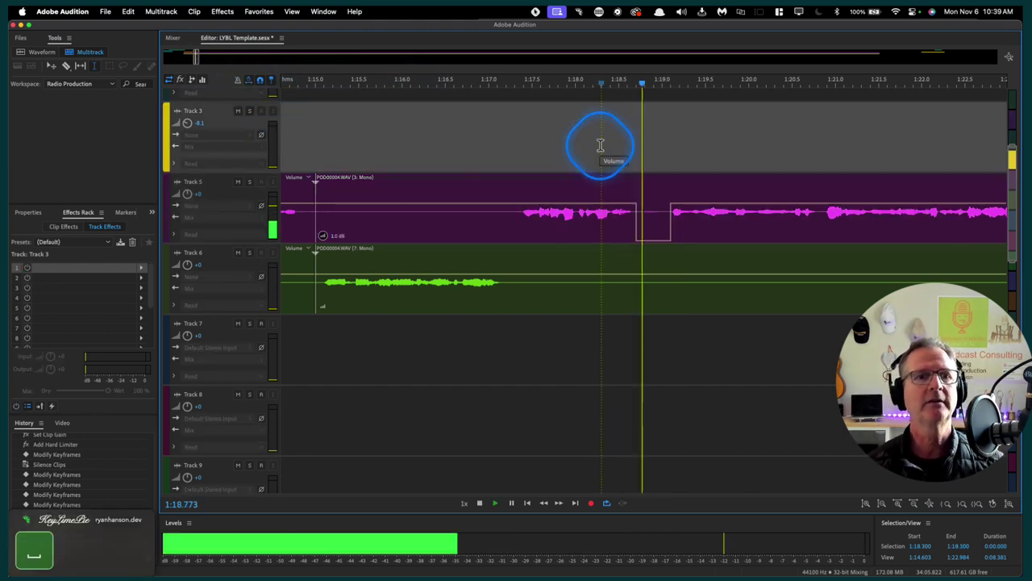
Silence the gap from 1:25.700 to 1:26.000 in the Track 5 clip and play back across it
{"action": "scroll", "coordinate": [686, 179], "scroll_direction": "right", "scroll_amount": 2}
{"action": "scroll", "coordinate": [687, 179], "scroll_direction": "right", "scroll_amount": 4}
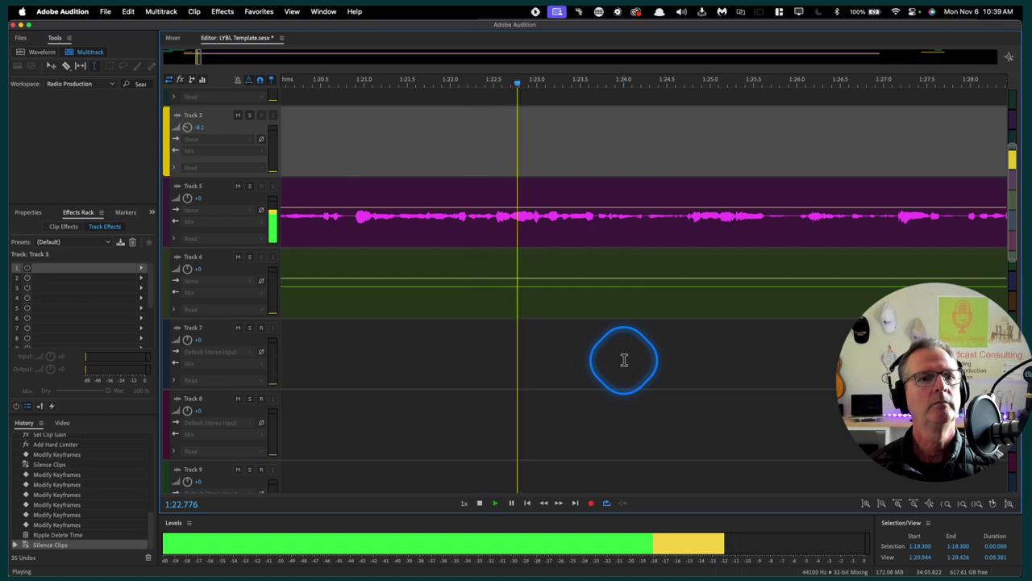
{"action": "scroll", "coordinate": [624, 360], "scroll_direction": "right", "scroll_amount": 2}
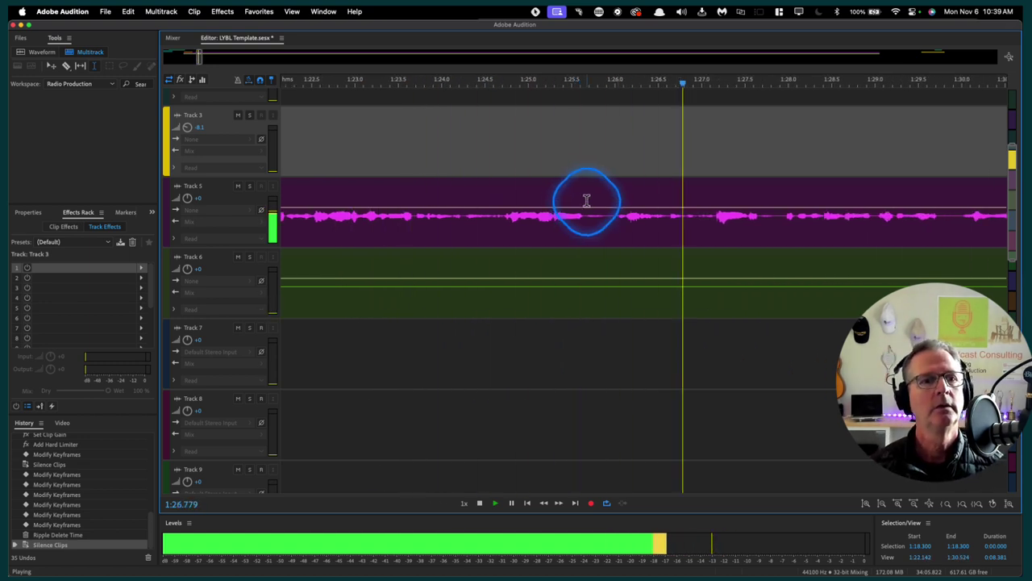
{"action": "left_click_drag", "start_coordinate": [589, 202], "coordinate": [616, 201]}
{"action": "key", "text": "z"}
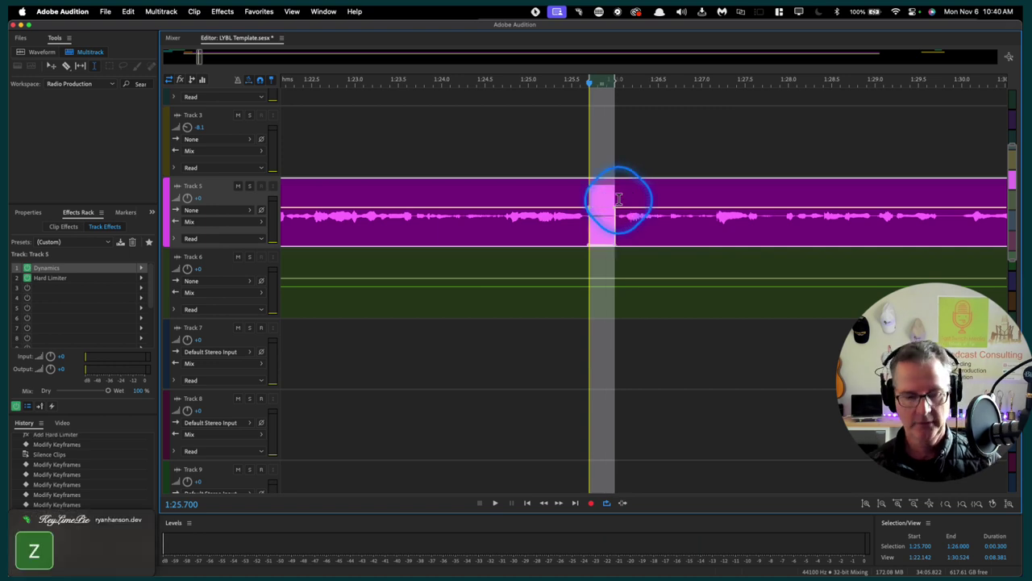
{"action": "left_click", "coordinate": [516, 157]}
{"action": "key", "text": "space"}
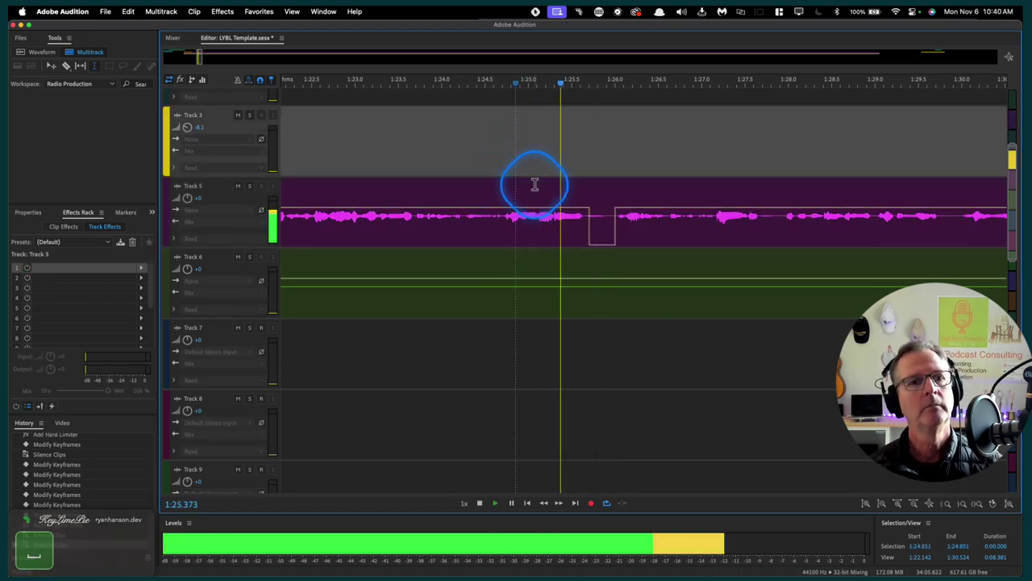
{"action": "key", "text": "space"}
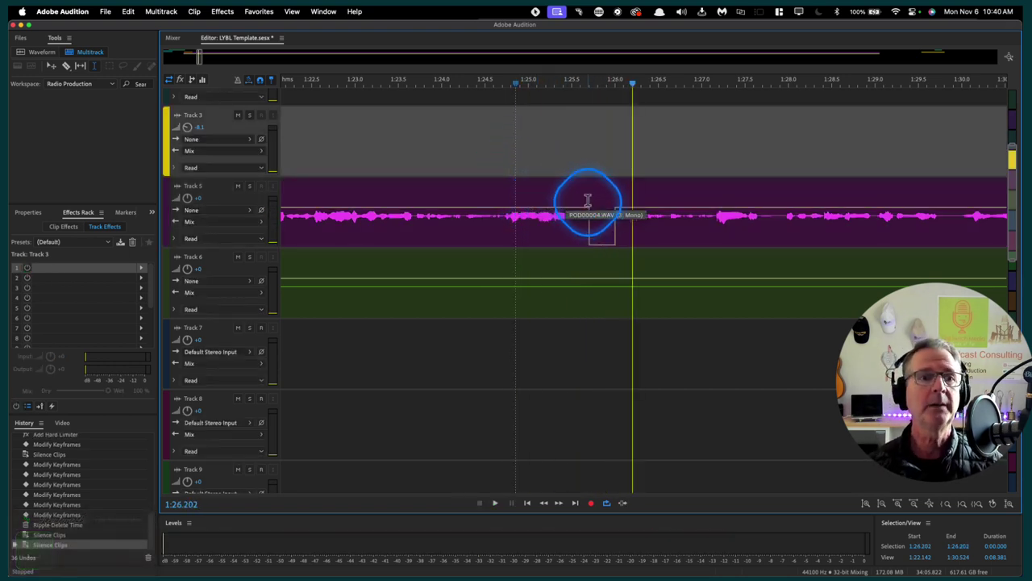
Move Track 5's upper volume keyframe at 1:25.700 slightly earlier to slope the drop, and play back from 1:24.500
{"action": "left_click", "coordinate": [589, 212]}
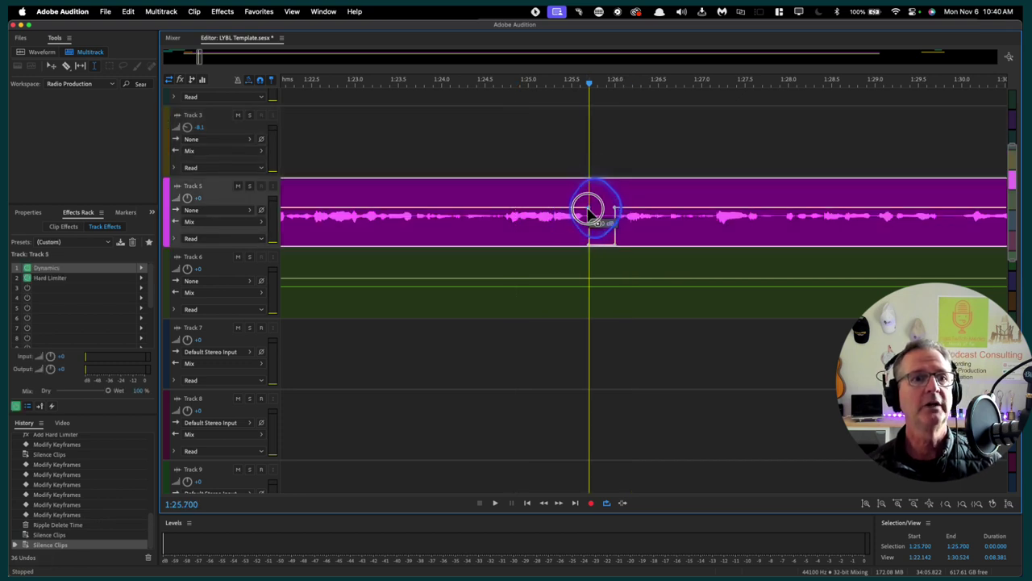
{"action": "left_click", "coordinate": [481, 133]}
{"action": "key", "text": "space"}
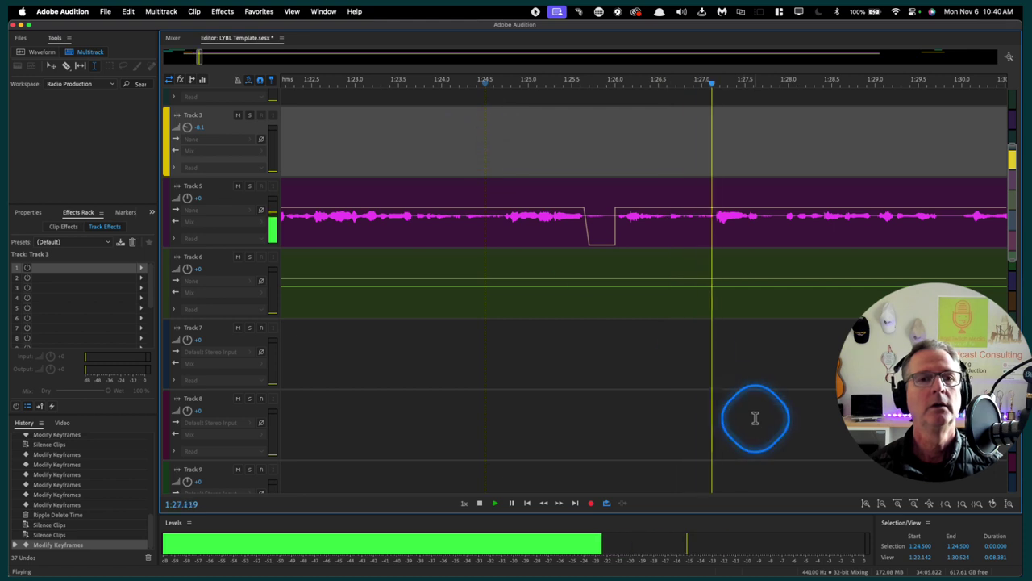
Silence the gap from 1:27.700 to 1:27.900 in the Track 5 clip and play back from 1:27.000
{"action": "left_click", "coordinate": [464, 203]}
{"action": "left_click_drag", "start_coordinate": [464, 203], "coordinate": [481, 203]}
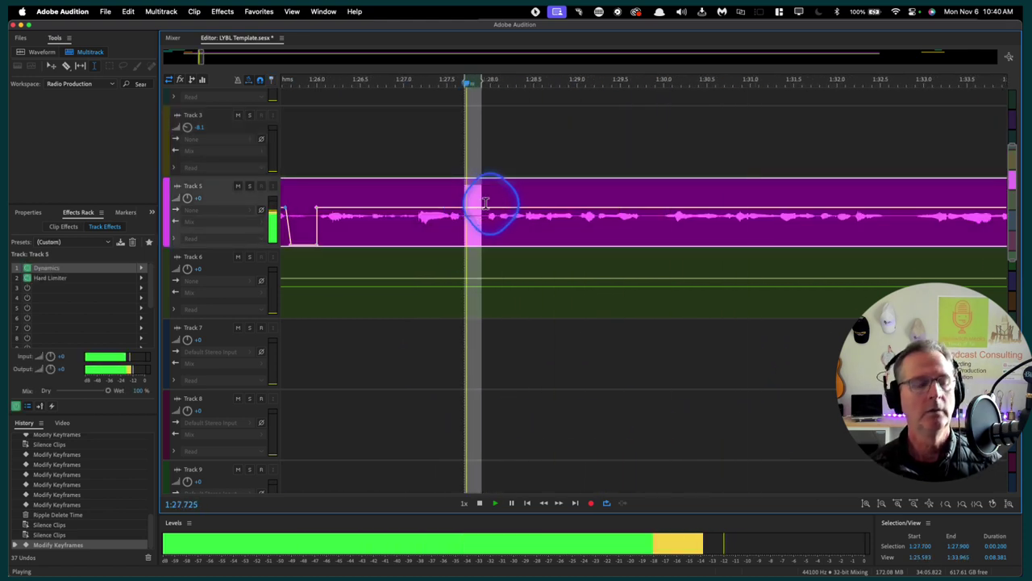
{"action": "key", "text": "z"}
{"action": "left_click", "coordinate": [403, 146]}
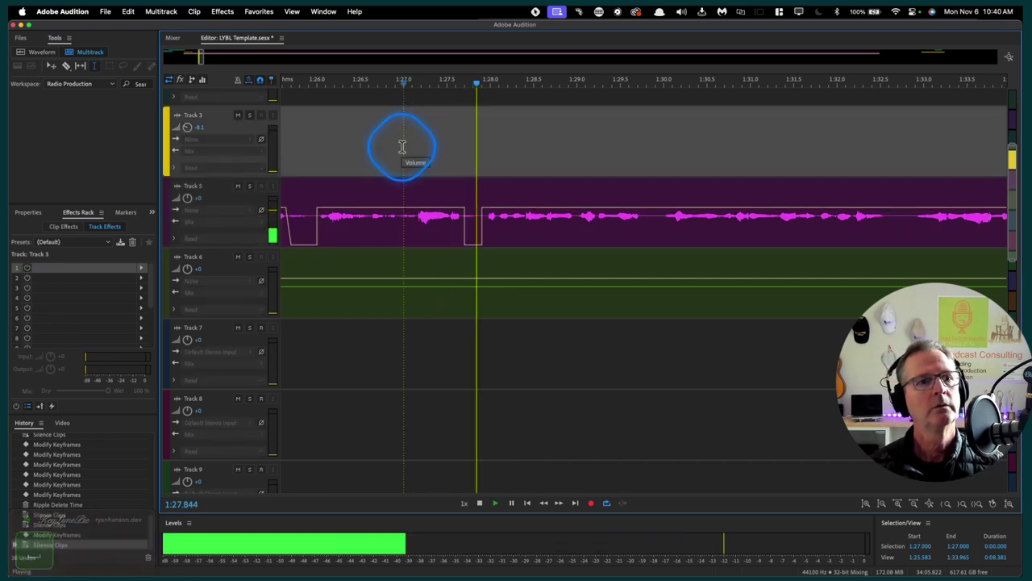
{"action": "key", "text": "space"}
Adjust the volume keyframes of Track 5's dip at 1:27.700 and play from 1:26.900 to the next Track 6 speech
{"action": "left_click", "coordinate": [470, 202]}
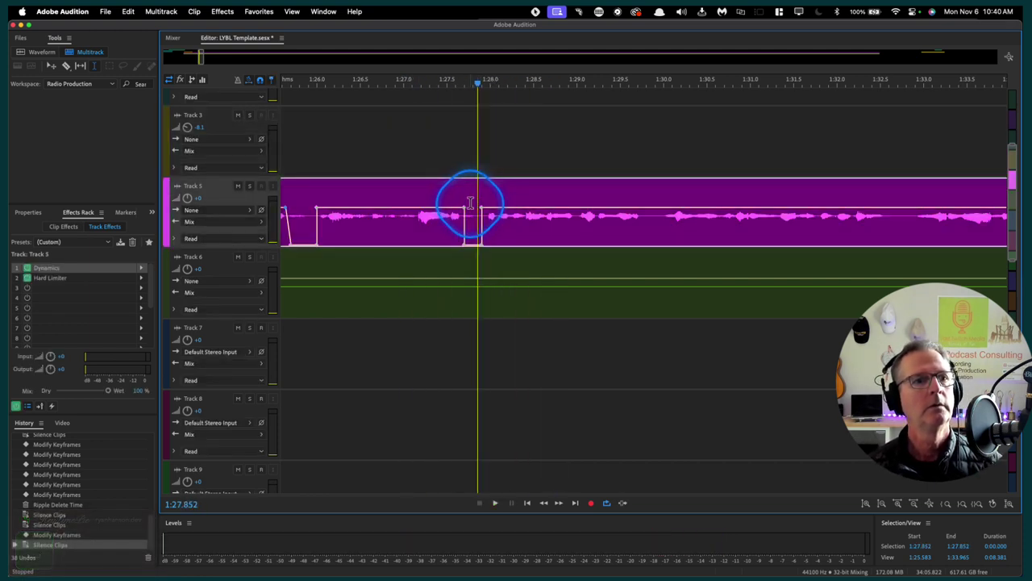
{"action": "left_click", "coordinate": [396, 143]}
{"action": "key", "text": "space"}
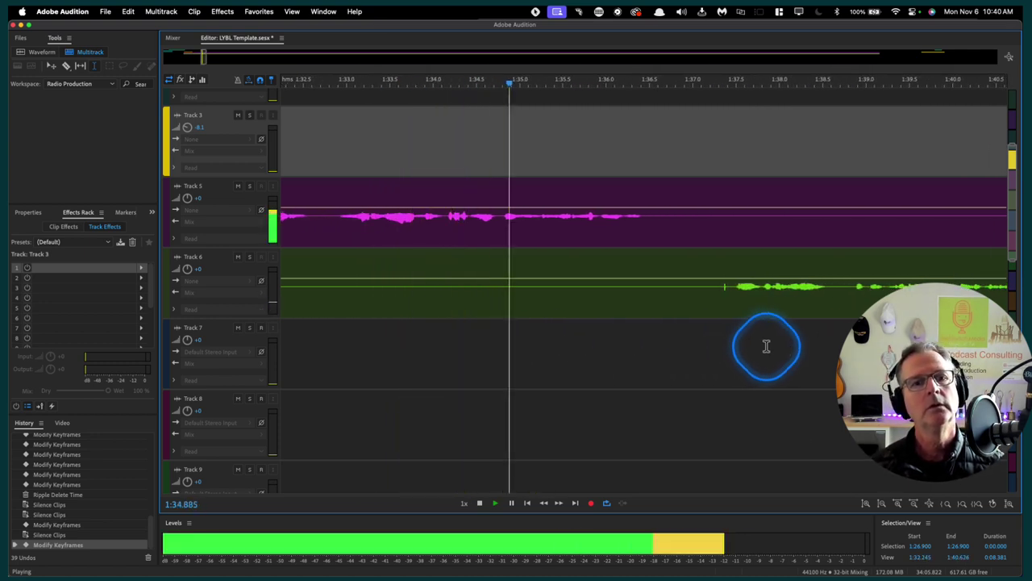
{"action": "left_click", "coordinate": [652, 334]}
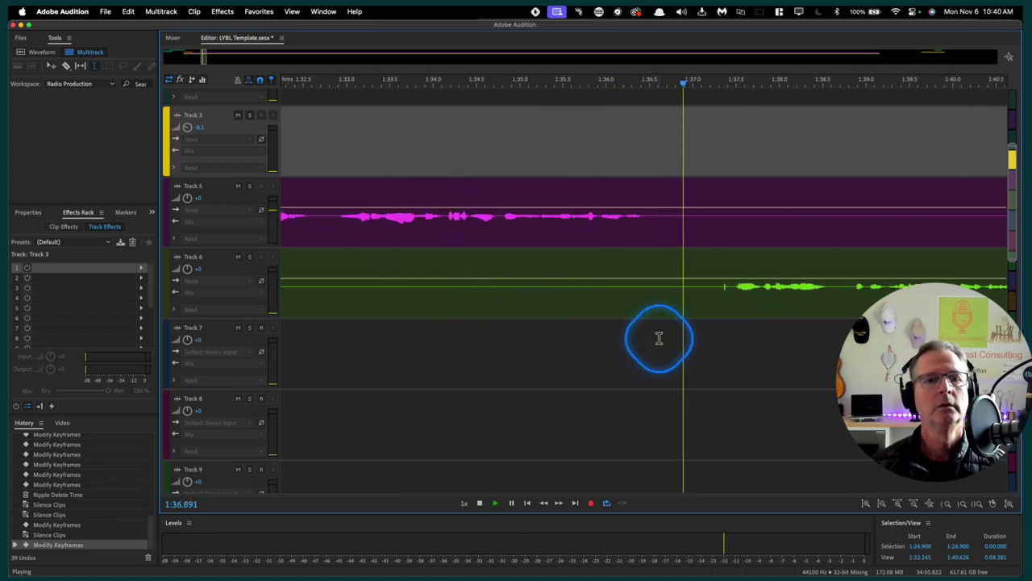
{"action": "key", "text": "space"}
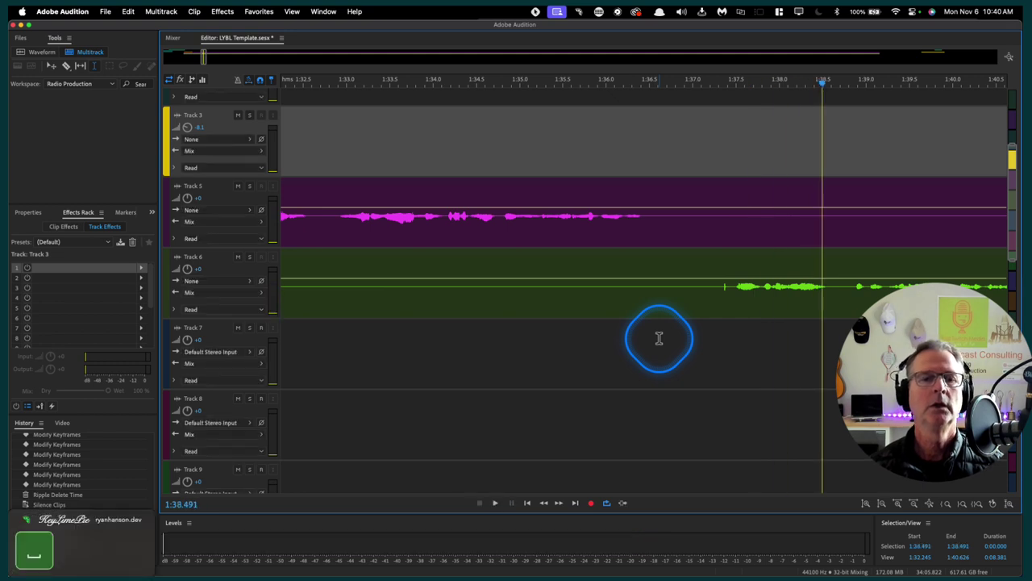
Audition Track 6 from 1:37.800 and ripple delete 1:36.800 to 1:37.800 across all tracks
{"action": "left_click", "coordinate": [760, 266]}
{"action": "key", "text": "space"}
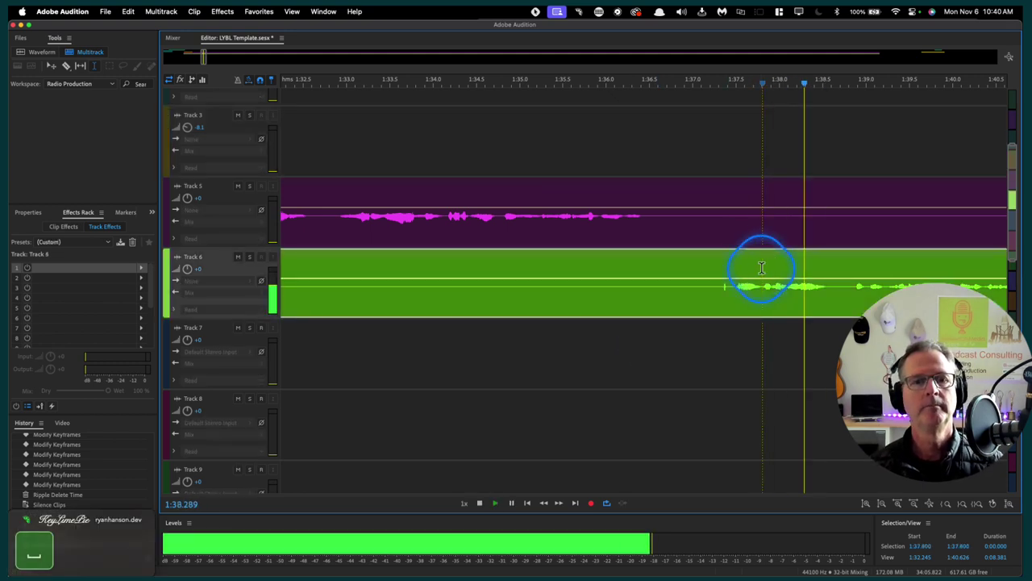
{"action": "key", "text": "space"}
{"action": "left_click_drag", "start_coordinate": [761, 267], "coordinate": [674, 264]}
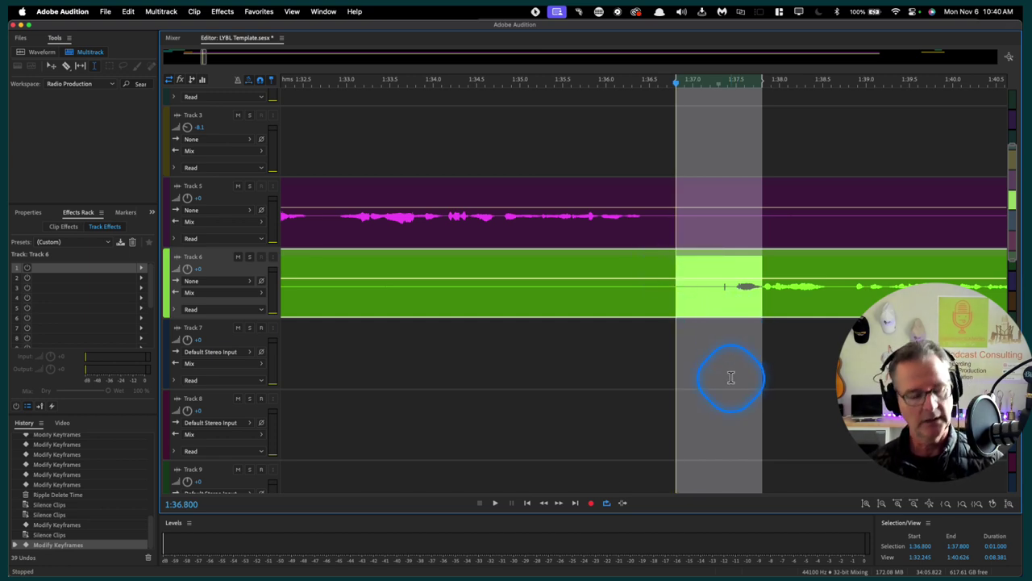
{"action": "key", "text": "shift"}
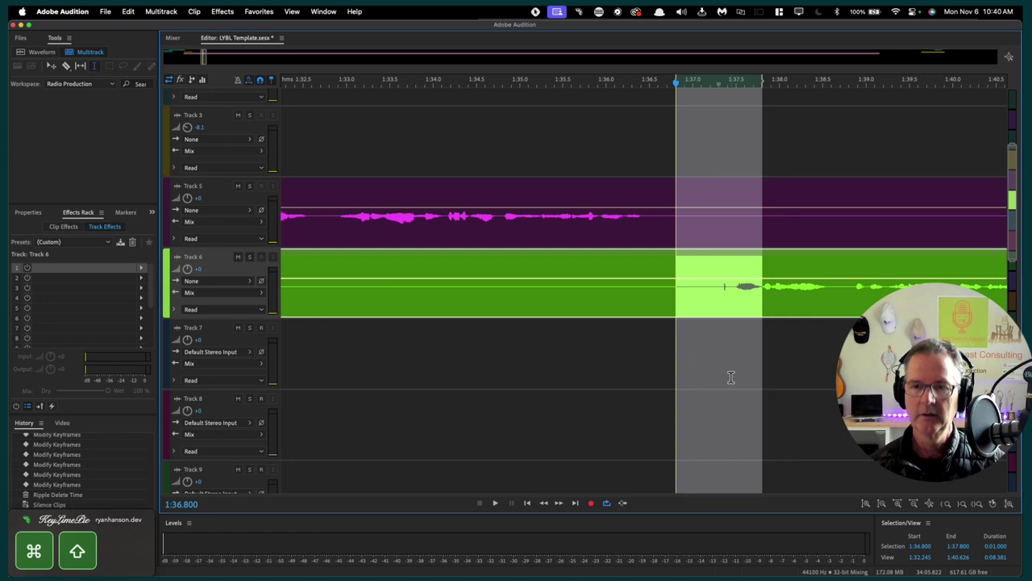
{"action": "key", "text": "super+shift+BackSpace"}
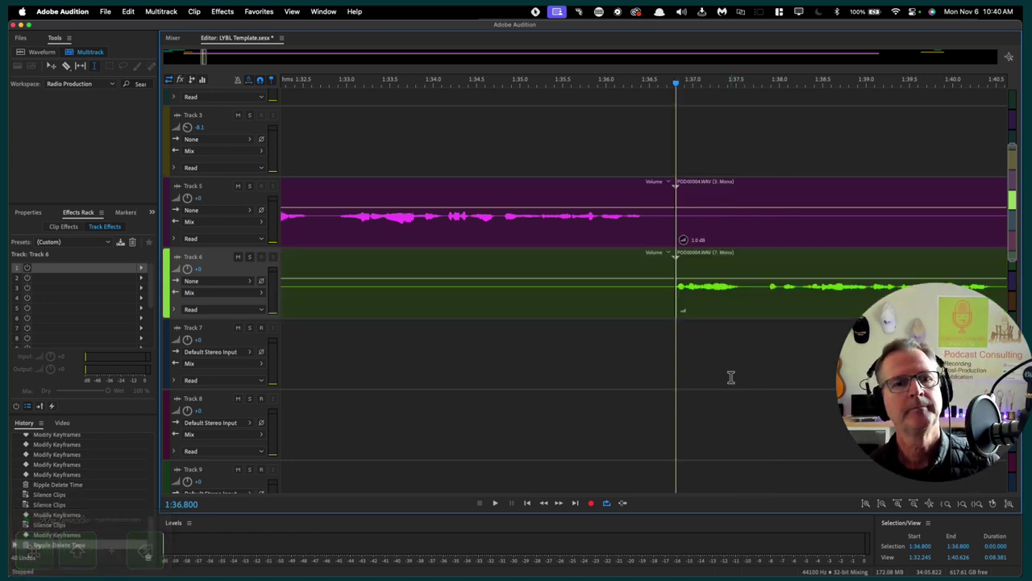
Play back from 1:35.400 across the edit at 1:36.800 into the Track 6 speech
{"action": "left_click", "coordinate": [558, 168]}
{"action": "key", "text": "space"}
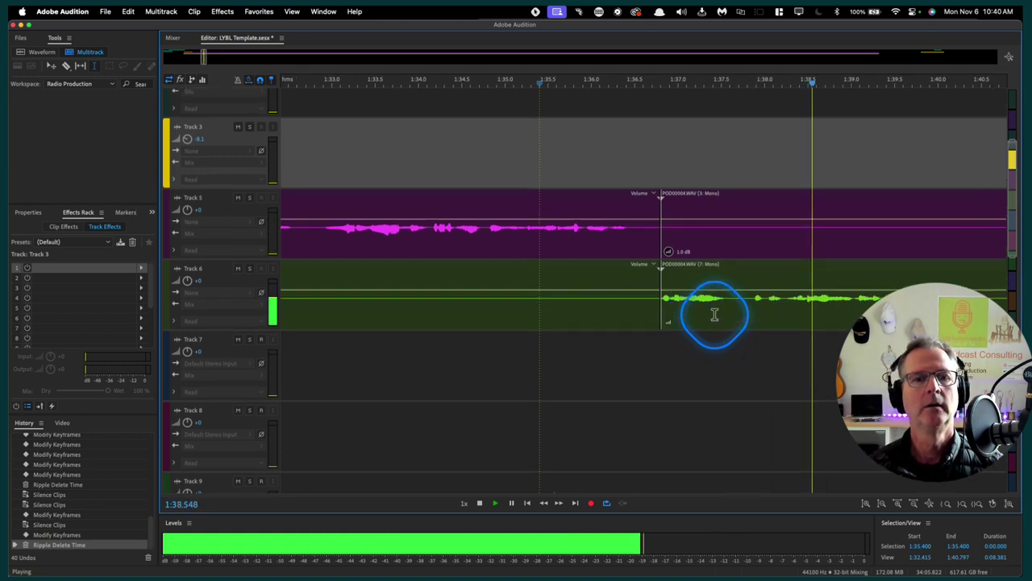
{"action": "scroll", "coordinate": [714, 314], "scroll_direction": "right", "scroll_amount": 2}
{"action": "scroll", "coordinate": [714, 315], "scroll_direction": "up", "scroll_amount": 1}
{"action": "key", "text": "space"}
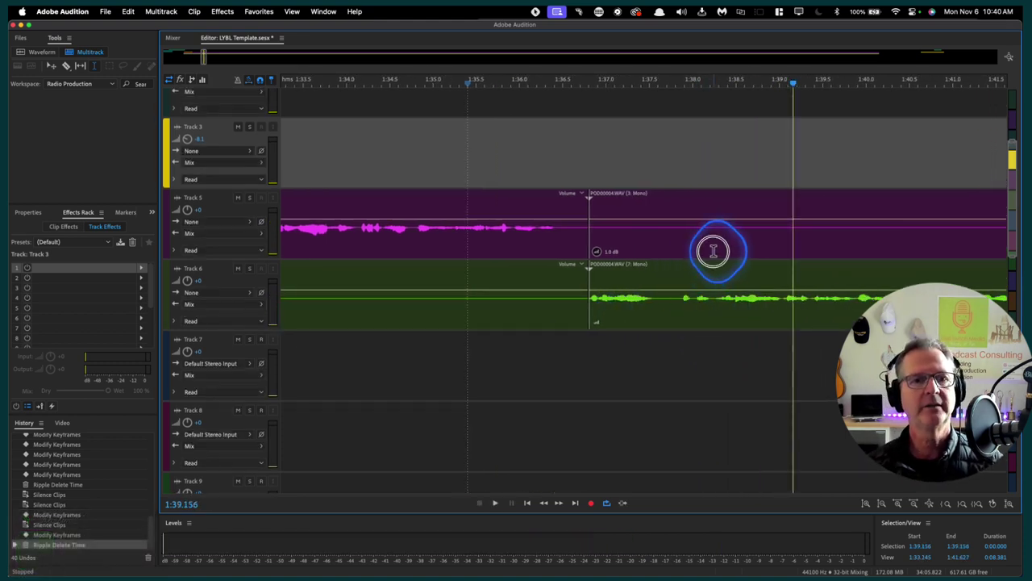
Audition the Track 6 speech around 1:38.400 to locate where its next phrase begins
{"action": "left_click", "coordinate": [714, 251]}
{"action": "key", "text": "space"}
{"action": "key", "text": "space"}
{"action": "left_click", "coordinate": [734, 270]}
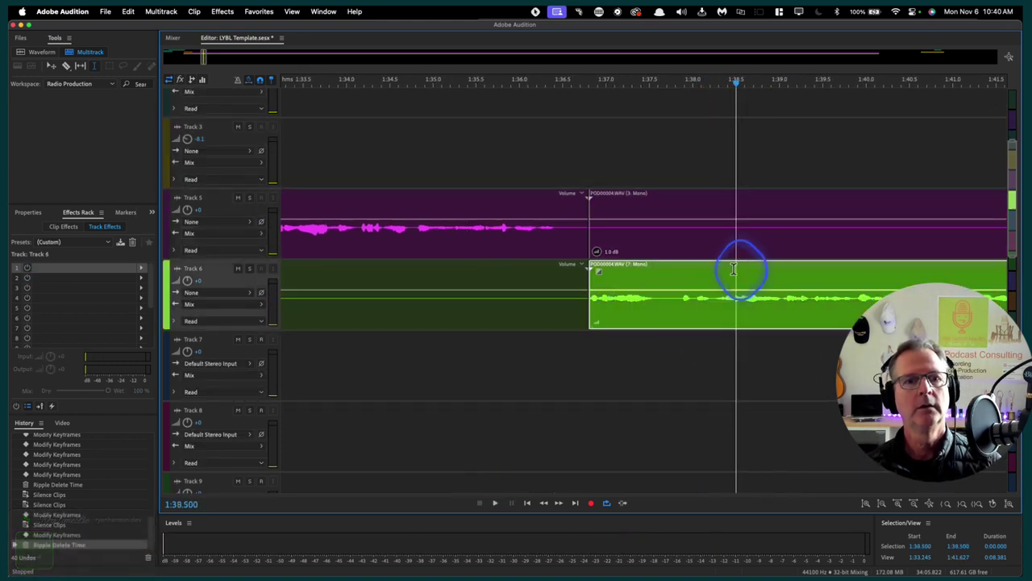
{"action": "key", "text": "space"}
{"action": "key", "text": "space"}
{"action": "key", "text": "space"}
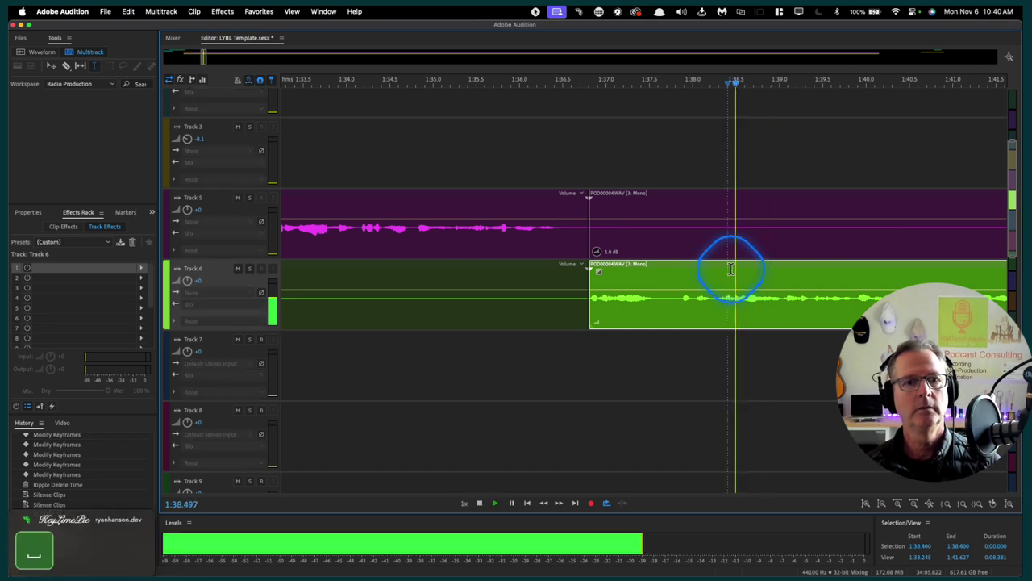
{"action": "key", "text": "space"}
Audition Track 6 from 1:38.368 and ripple delete 1:37.839 to 1:38.368 across all tracks
{"action": "left_click", "coordinate": [726, 271]}
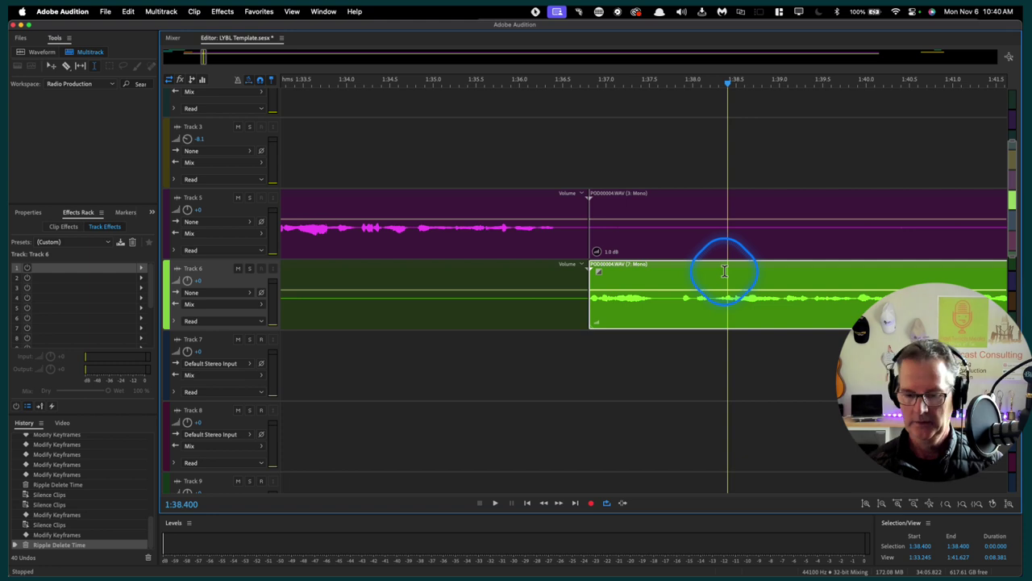
{"action": "key", "text": "equal"}
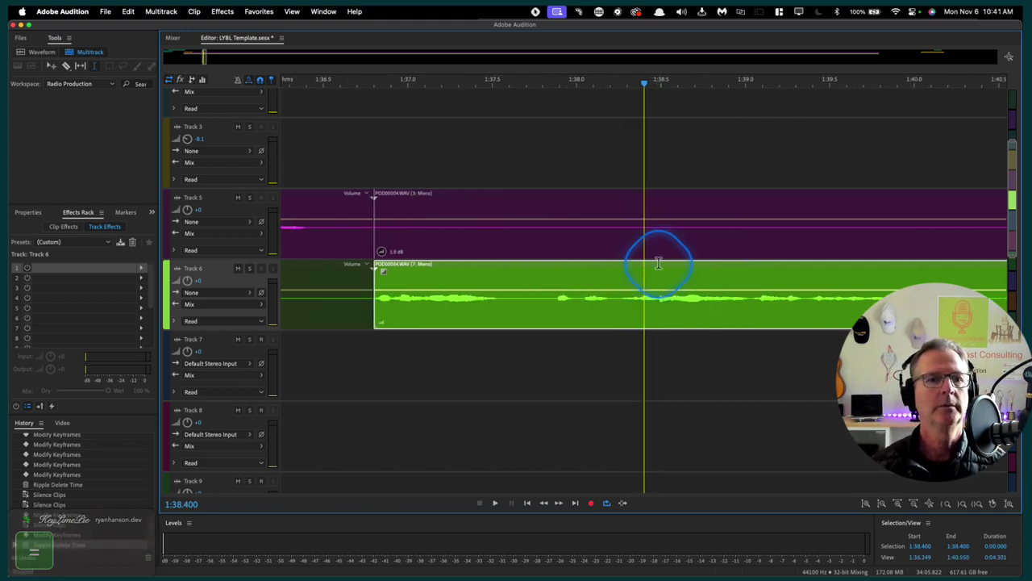
{"action": "key", "text": "space"}
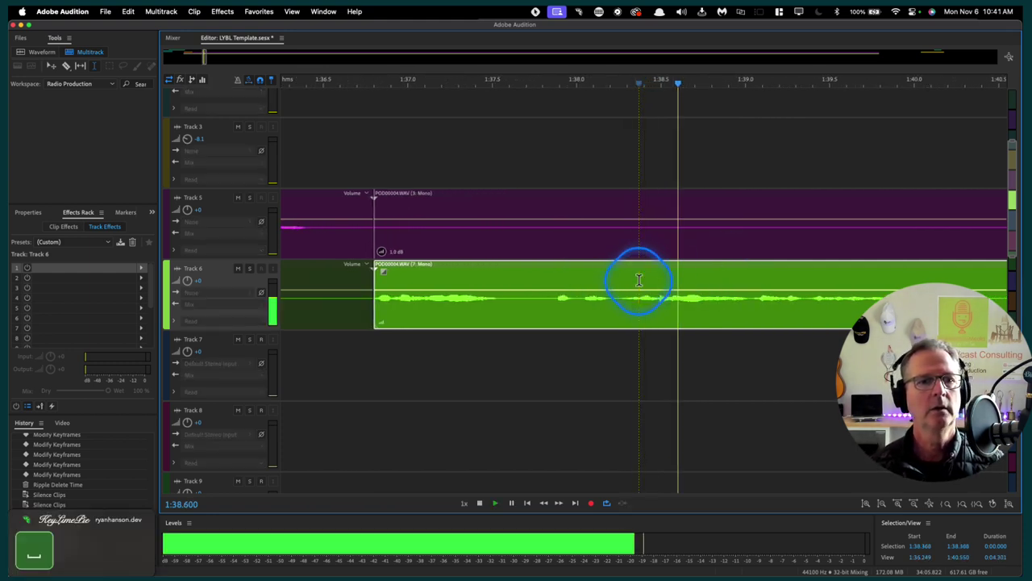
{"action": "key", "text": "space"}
{"action": "left_click_drag", "start_coordinate": [640, 279], "coordinate": [549, 243]}
{"action": "key", "text": "space"}
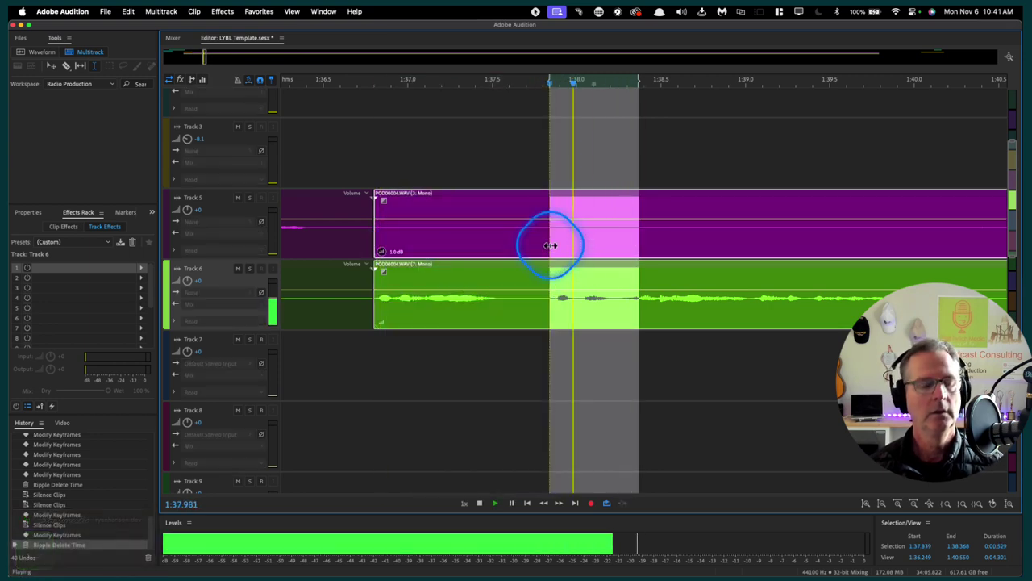
{"action": "key", "text": "space"}
{"action": "key", "text": "super+shift+BackSpace"}
Play back from 1:36.562 and again from 1:36.737 to check the join at 1:37.839
{"action": "left_click", "coordinate": [334, 157]}
{"action": "key", "text": "space"}
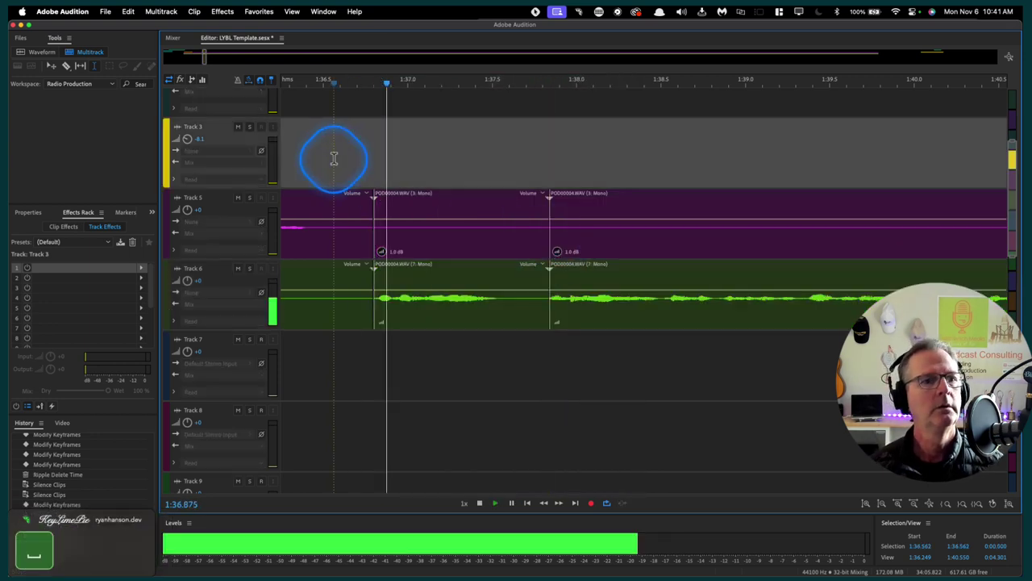
{"action": "key", "text": "space"}
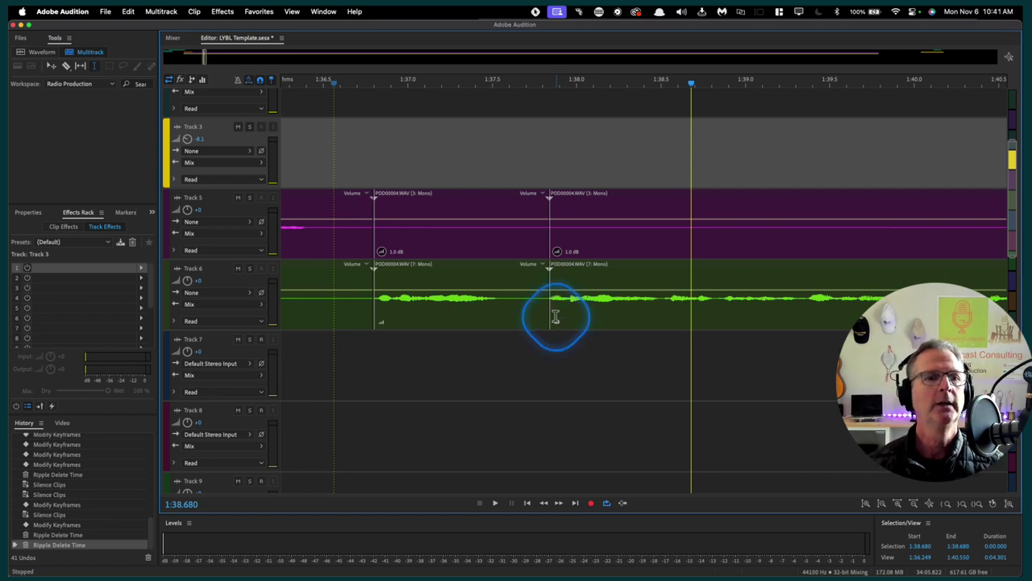
{"action": "left_click", "coordinate": [364, 153]}
{"action": "key", "text": "space"}
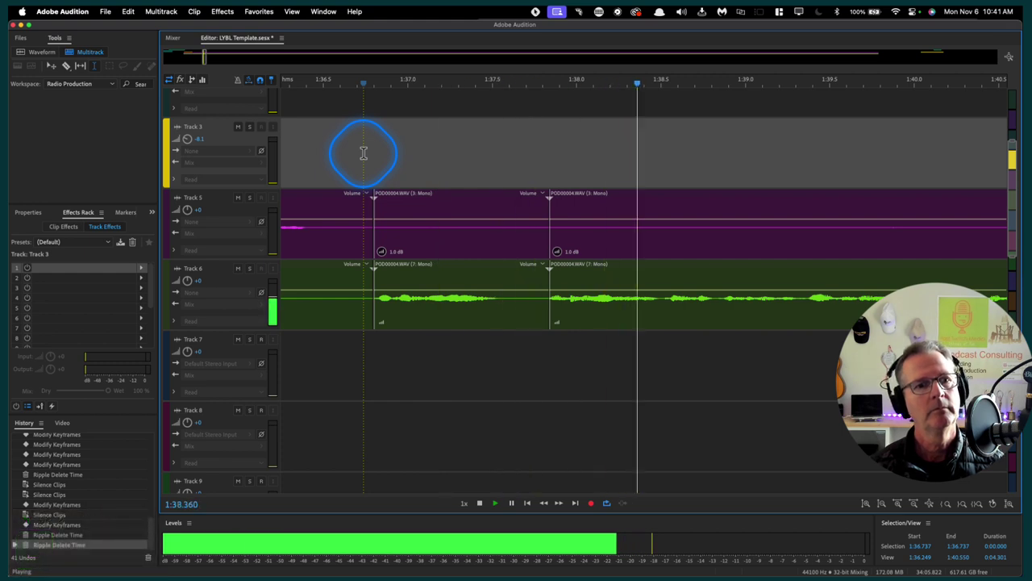
{"action": "key", "text": "space"}
Add a short curved fade-in to the Track 6 clip starting at 1:37.839 and play back from 1:36.737
{"action": "left_click", "coordinate": [563, 274]}
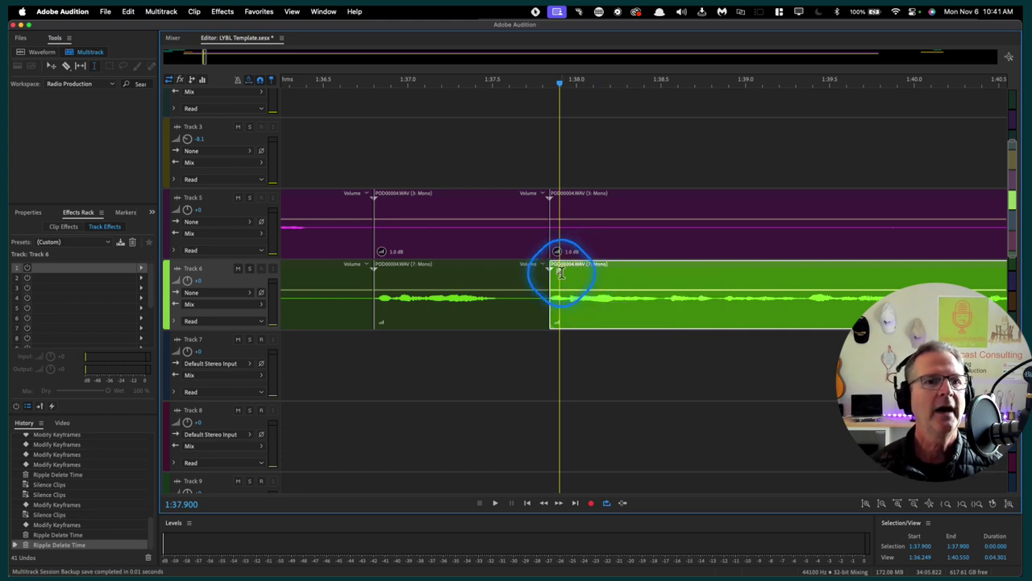
{"action": "left_click", "coordinate": [559, 273]}
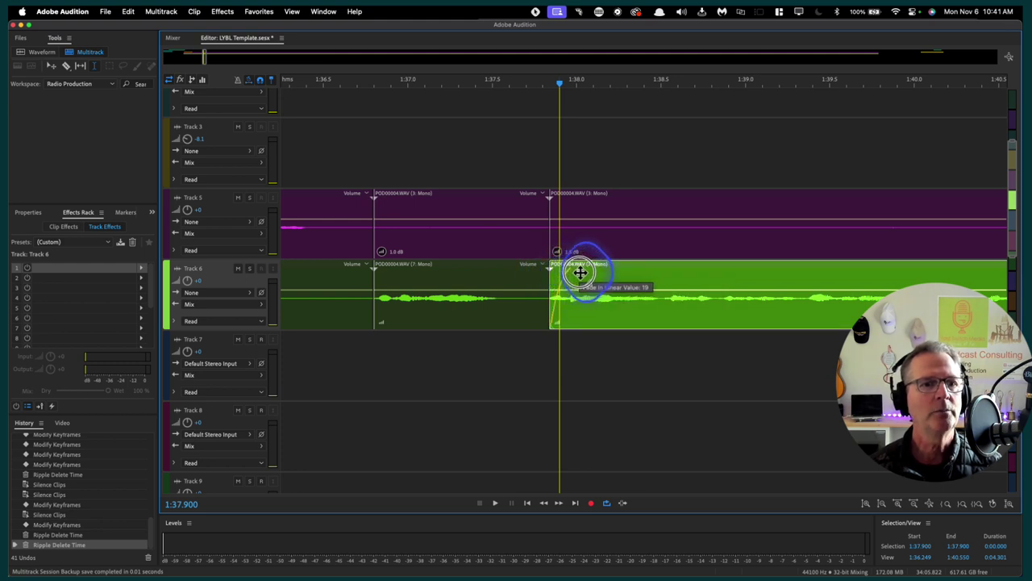
{"action": "left_click_drag", "start_coordinate": [580, 273], "coordinate": [580, 272]}
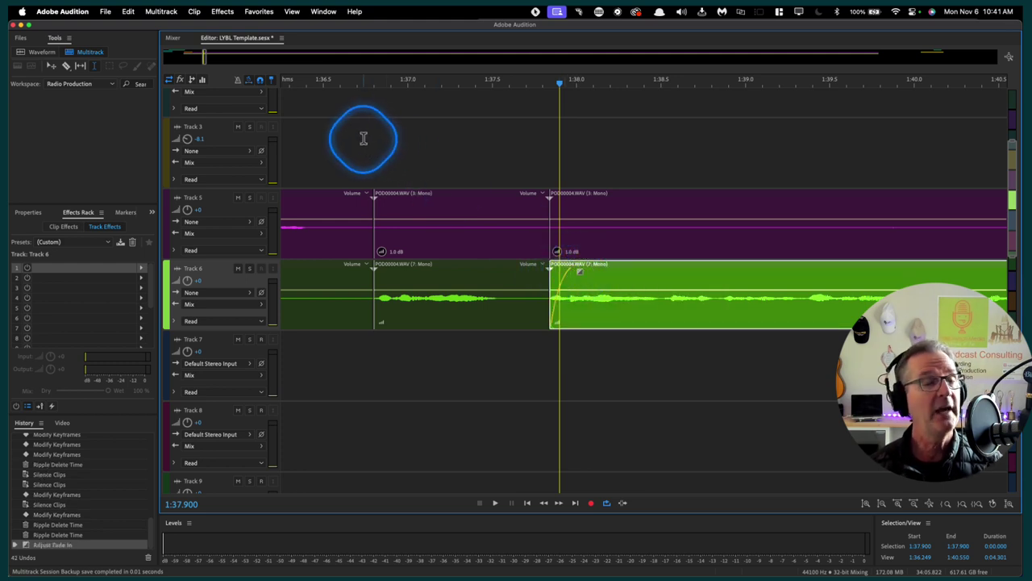
{"action": "key", "text": "space"}
{"action": "left_click", "coordinate": [364, 139]}
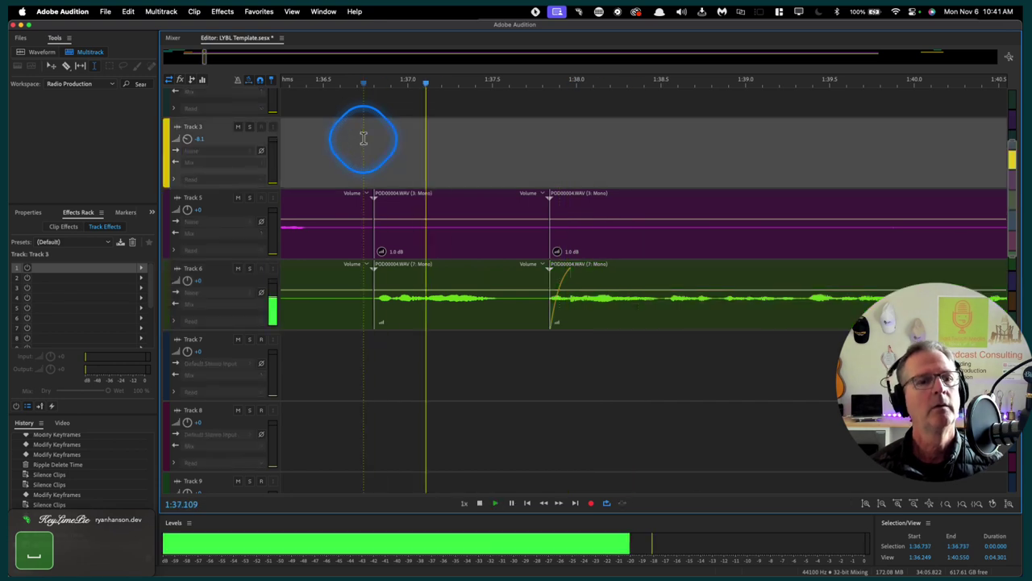
{"action": "key", "text": "space"}
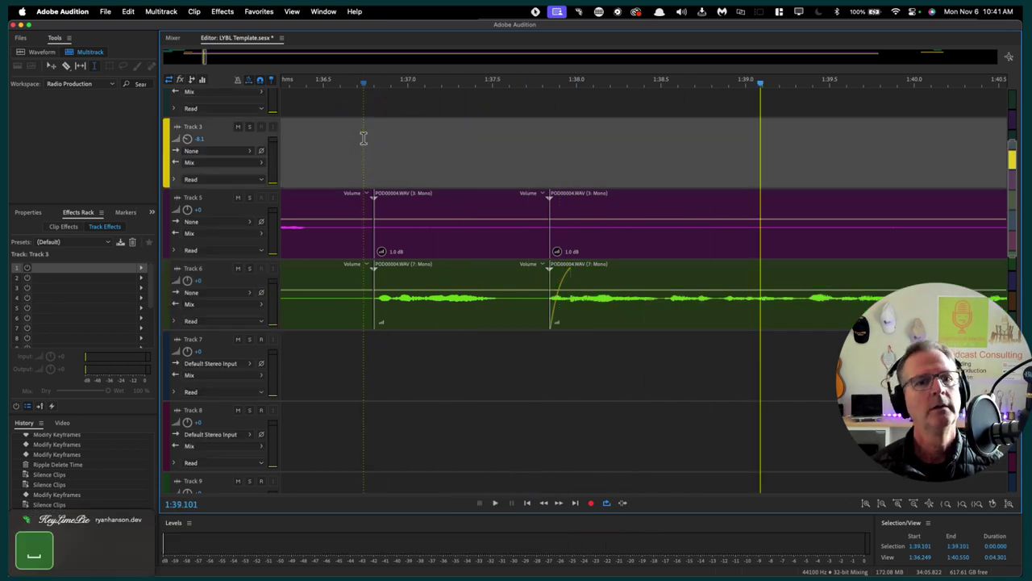
Audition the join from 1:36.700, readjust the fade-in of the Track 6 clip, and play back from 1:36.853
{"action": "left_click", "coordinate": [357, 156]}
{"action": "key", "text": "space"}
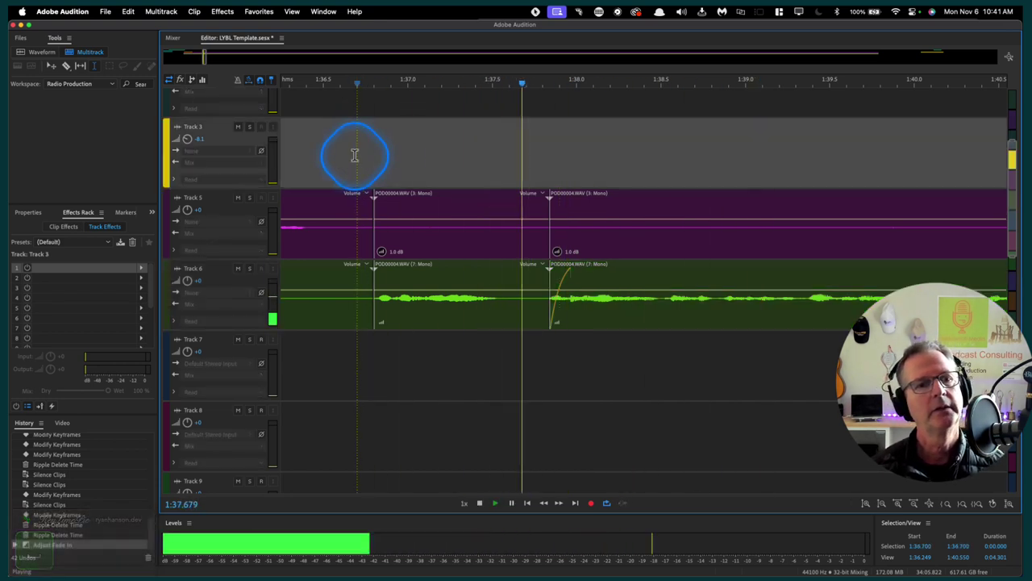
{"action": "key", "text": "space"}
{"action": "left_click", "coordinate": [579, 277]}
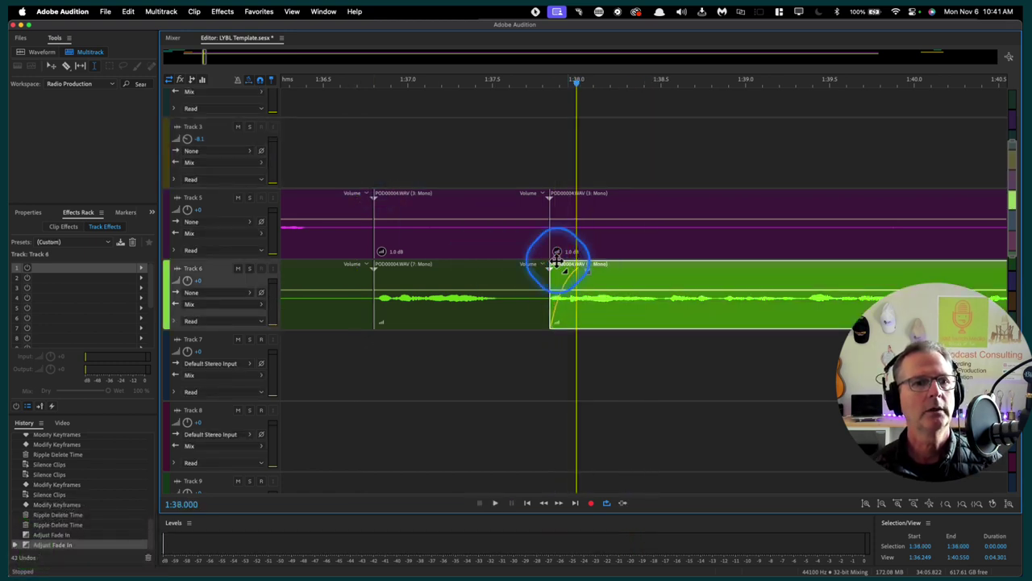
{"action": "left_click", "coordinate": [383, 165]}
{"action": "key", "text": "space"}
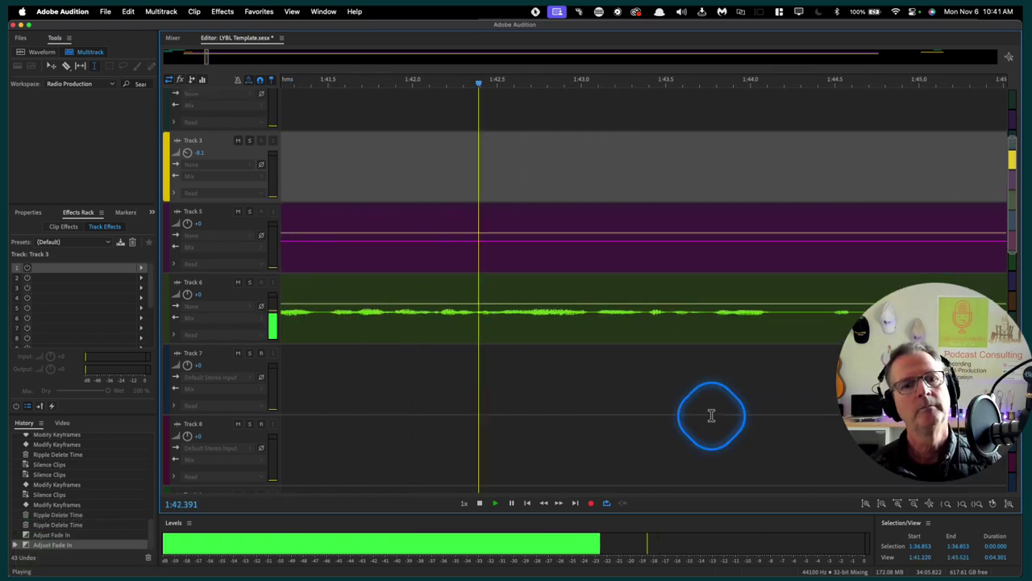
{"action": "key", "text": "space"}
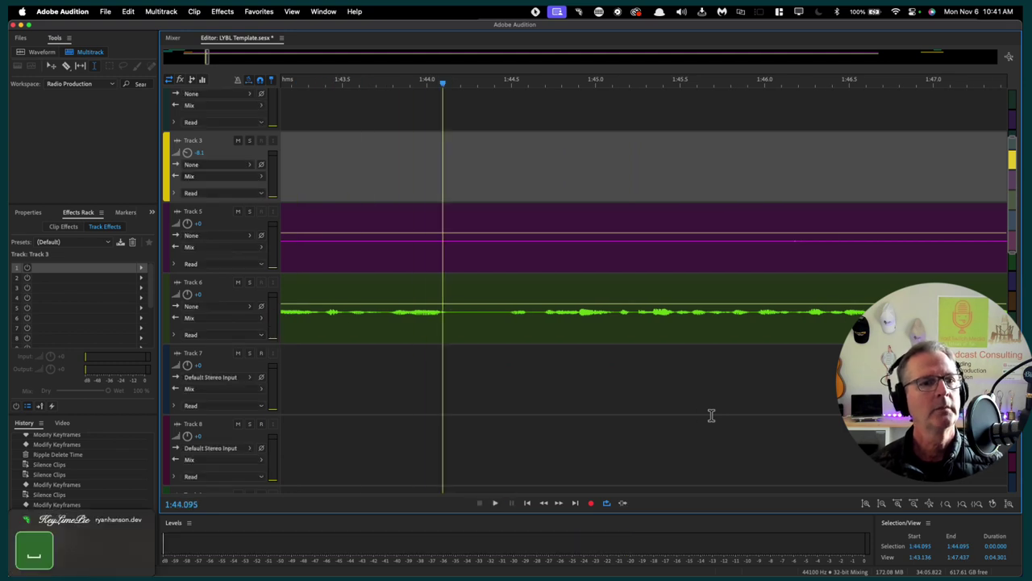
Play the Track 6 speech from 1:42.800 through to about 2:08.6, listening for passages that need trimming
{"action": "left_click", "coordinate": [450, 188]}
{"action": "key", "text": "space"}
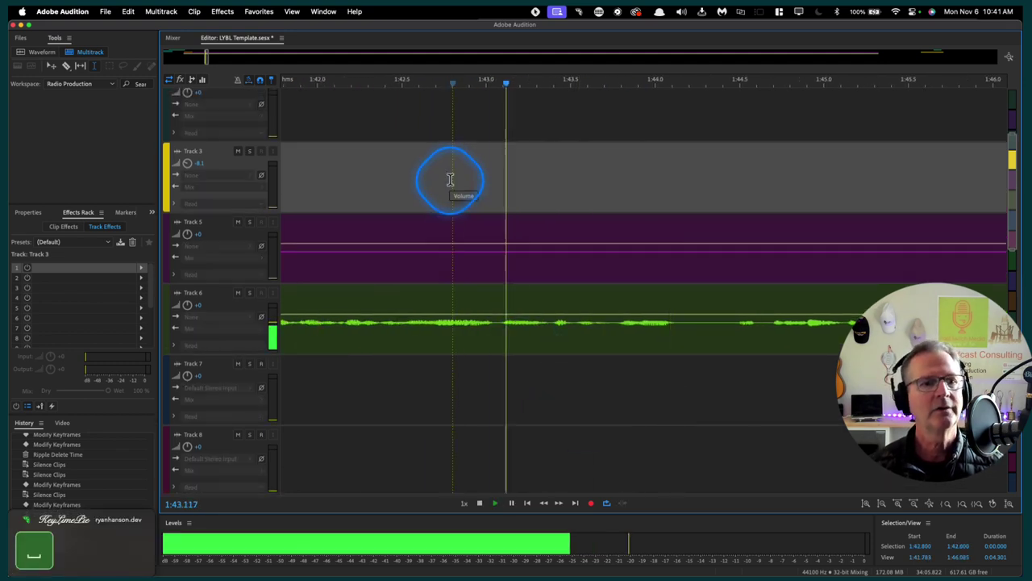
{"action": "left_click", "coordinate": [662, 381]}
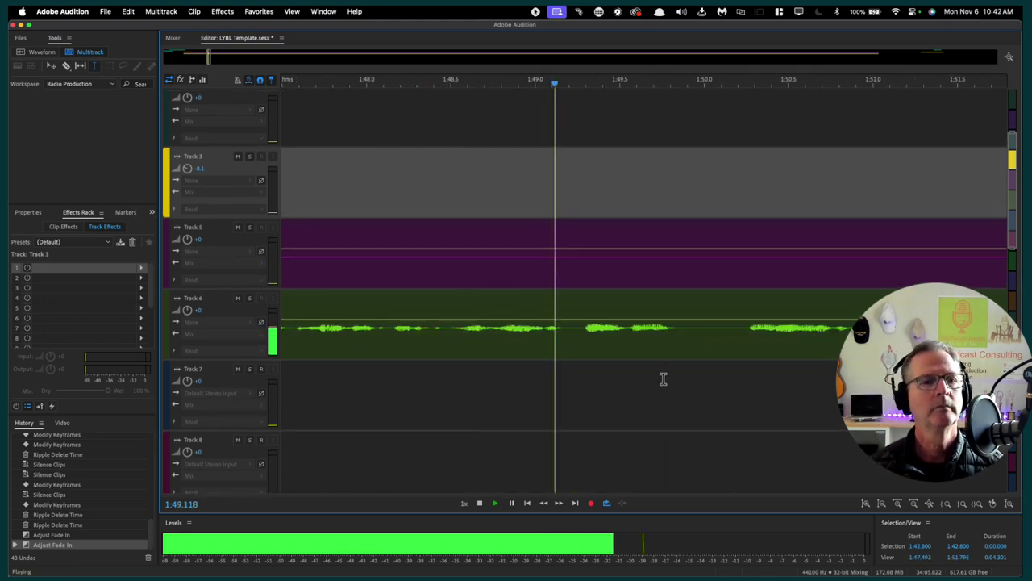
{"action": "key", "text": "space"}
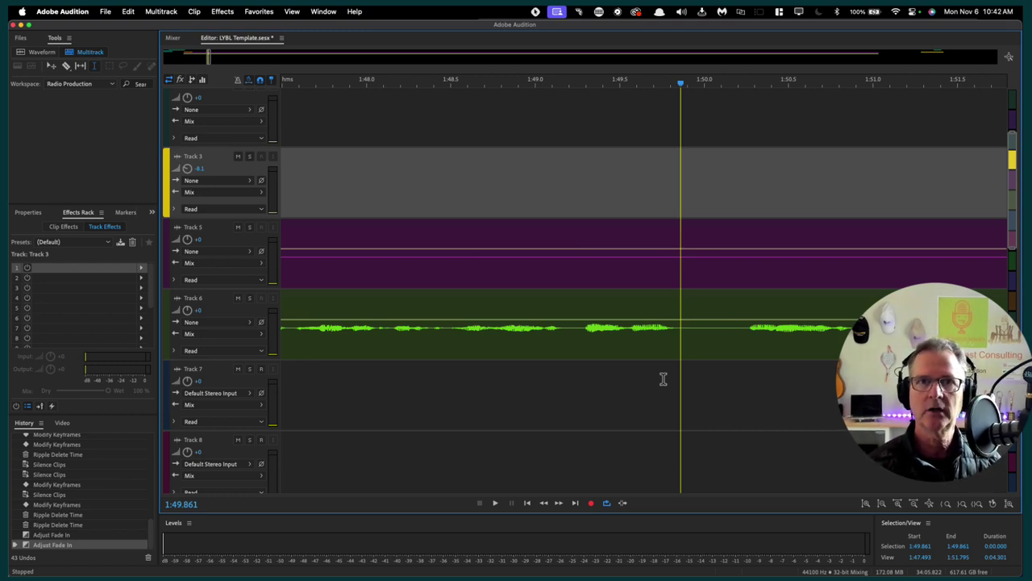
{"action": "key", "text": "space"}
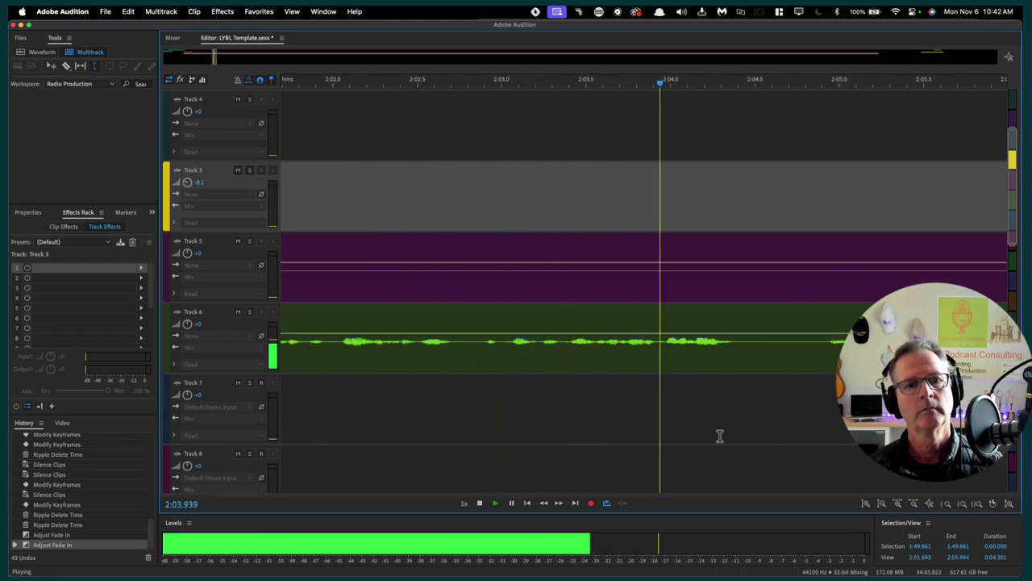
{"action": "left_click", "coordinate": [525, 300]}
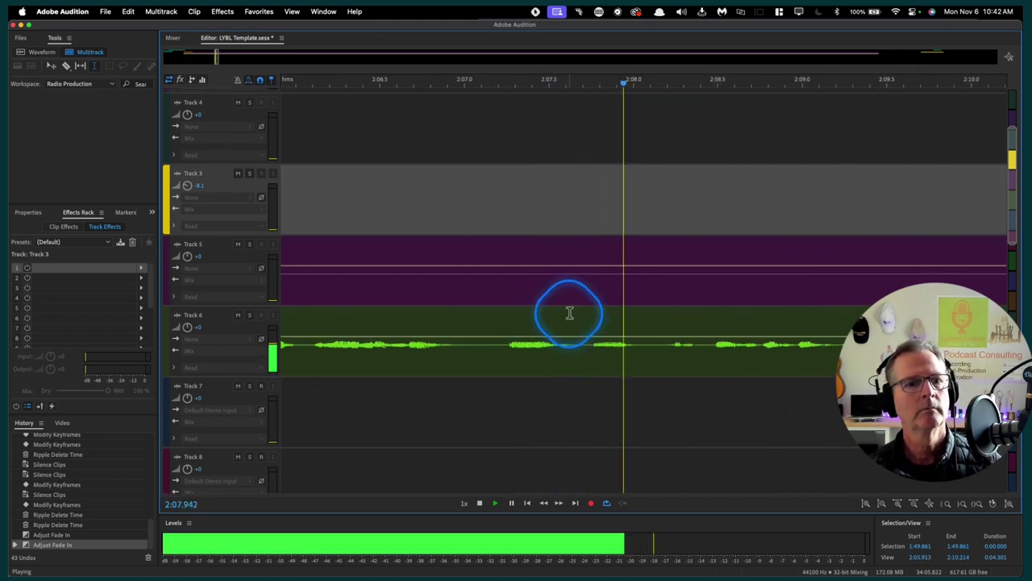
{"action": "key", "text": "space"}
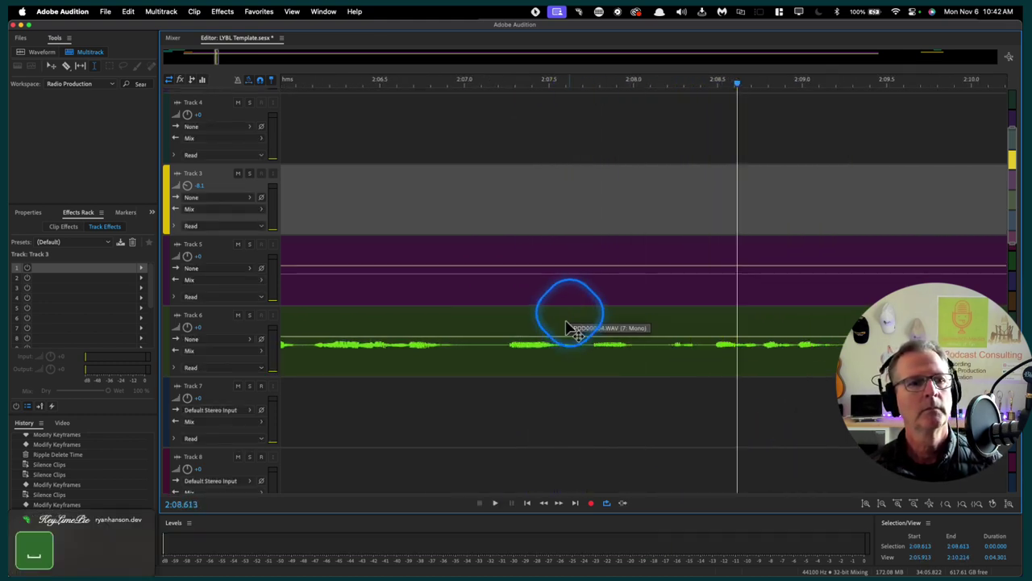
Audition from 2:06.100, ripple delete 2:07.140 to about 2:08.4 across all tracks, and play back from 2:06.163
{"action": "left_click", "coordinate": [315, 211]}
{"action": "key", "text": "space"}
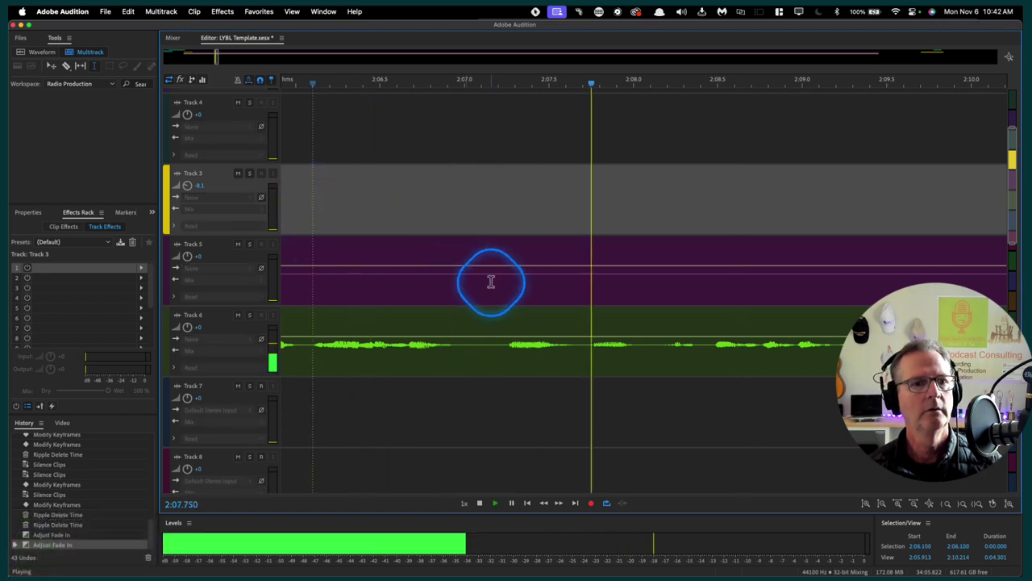
{"action": "key", "text": "space"}
{"action": "left_click_drag", "start_coordinate": [488, 282], "coordinate": [702, 283]}
{"action": "key", "text": "super+shift+BackSpace"}
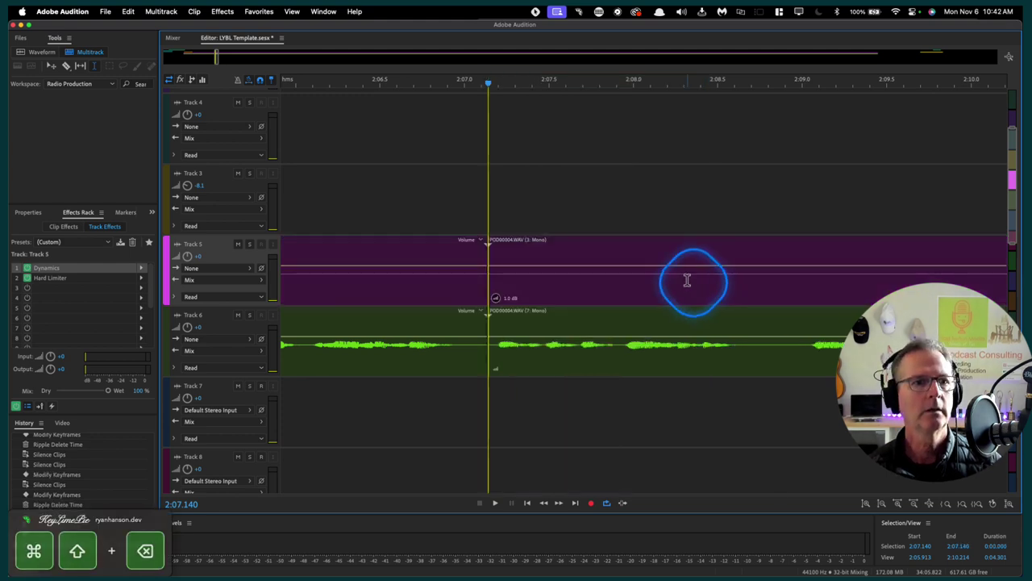
{"action": "left_click", "coordinate": [323, 201]}
{"action": "key", "text": "space"}
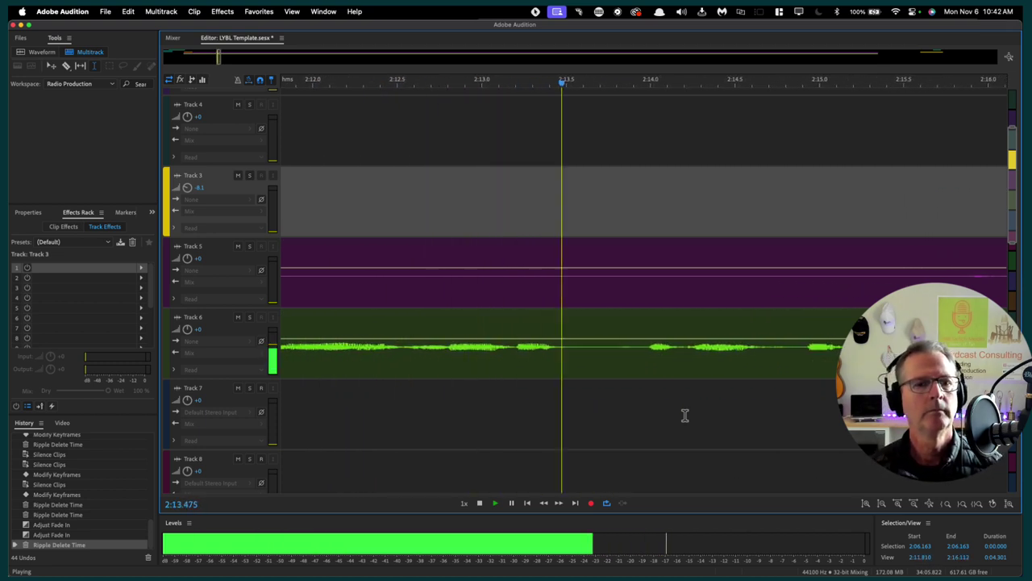
{"action": "key", "text": "space"}
Ripple delete 2:13.670 to 2:14.200 across all tracks and play back from 2:12.336
{"action": "left_click", "coordinate": [683, 286]}
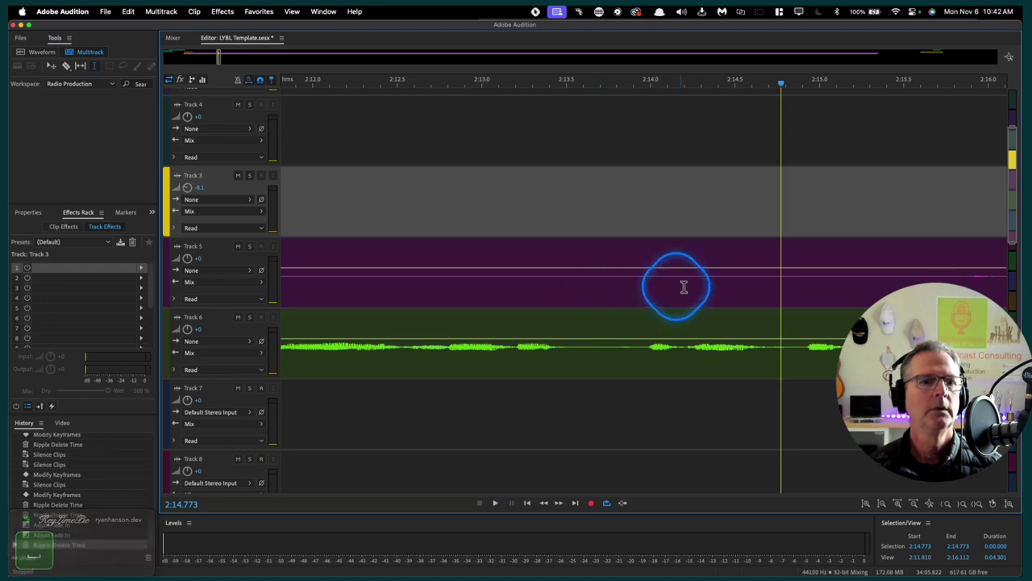
{"action": "left_click_drag", "start_coordinate": [681, 301], "coordinate": [595, 294]}
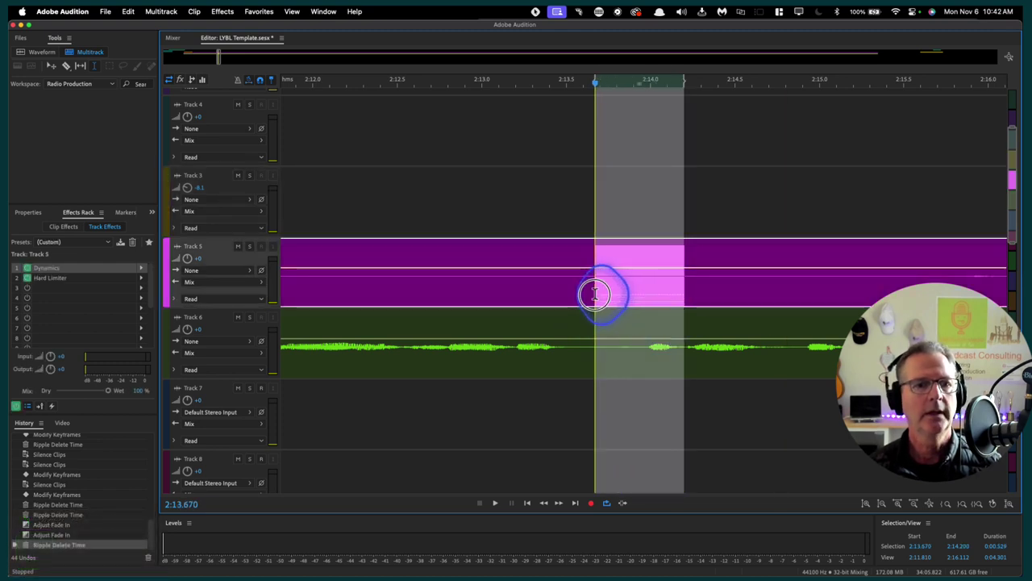
{"action": "key", "text": "super+shift+BackSpace"}
{"action": "left_click", "coordinate": [369, 154]}
{"action": "key", "text": "space"}
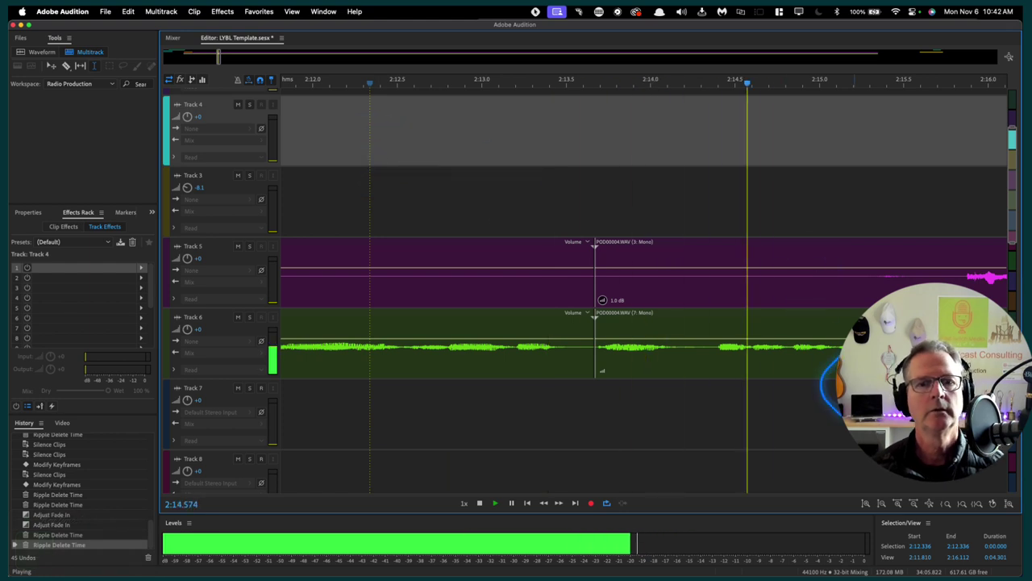
Play the speech on Tracks 5 and 6 through to about 2:32.5, listening for passages that need trimming
{"action": "scroll", "coordinate": [830, 379], "scroll_direction": "up", "scroll_amount": 1}
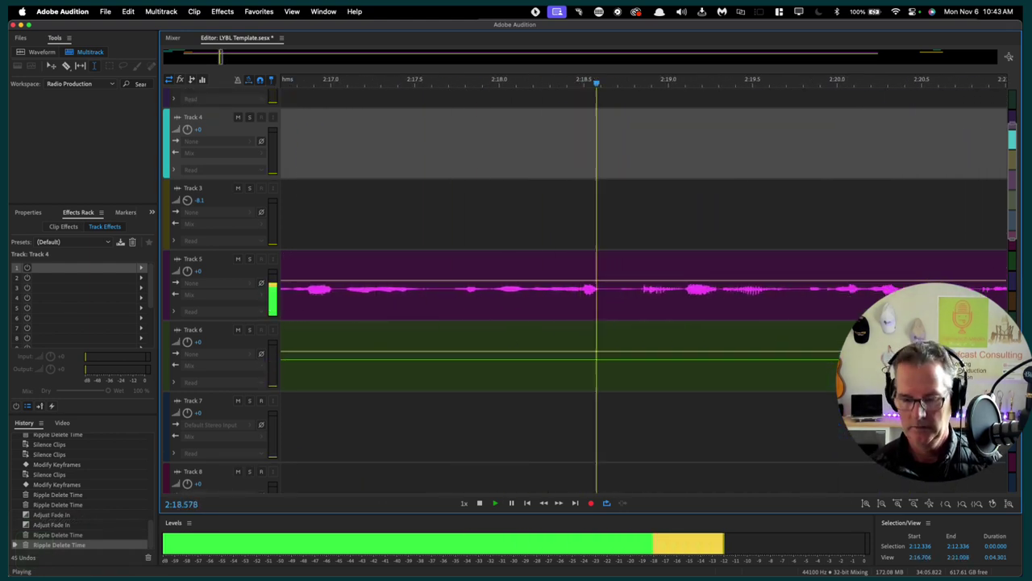
{"action": "key", "text": "minus"}
{"action": "key", "text": "minus"}
{"action": "key", "text": "minus"}
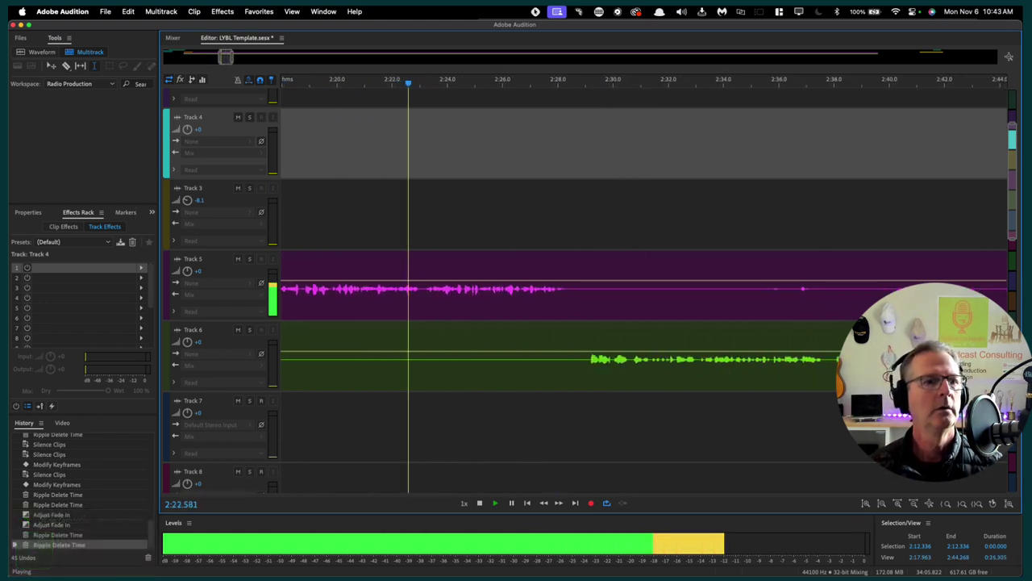
{"action": "left_click", "coordinate": [541, 391]}
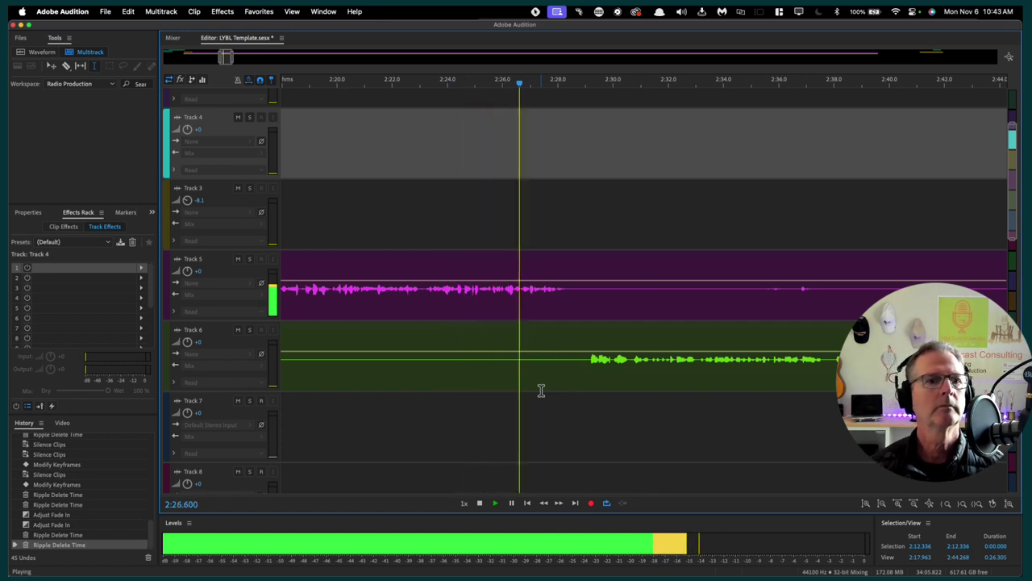
{"action": "left_click", "coordinate": [574, 275]}
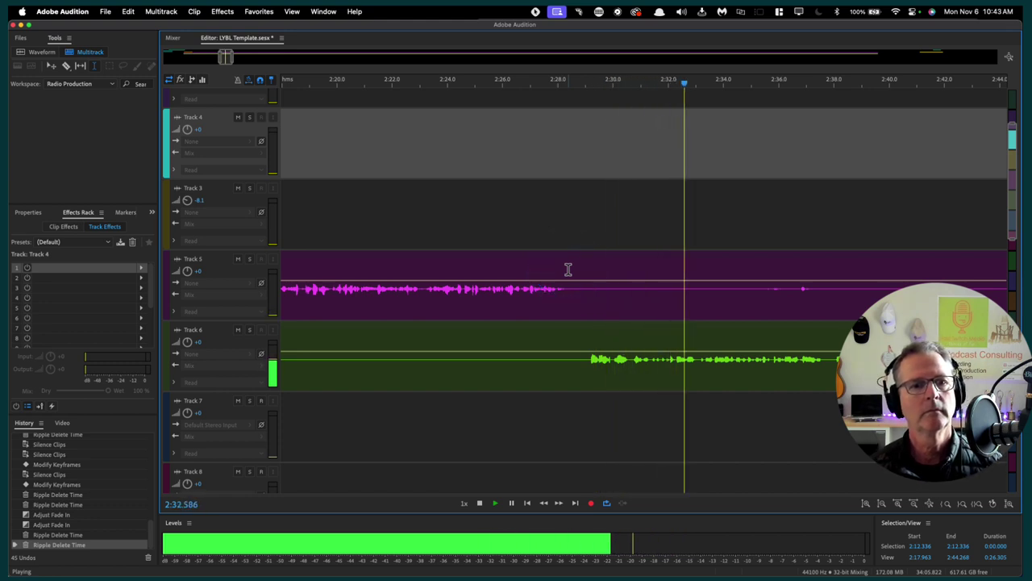
Audition from 2:29.000, ripple delete 2:28.550 to 2:31.728 across all tracks, and play back from 2:24.644
{"action": "key", "text": "space"}
{"action": "left_click", "coordinate": [588, 312]}
{"action": "key", "text": "space"}
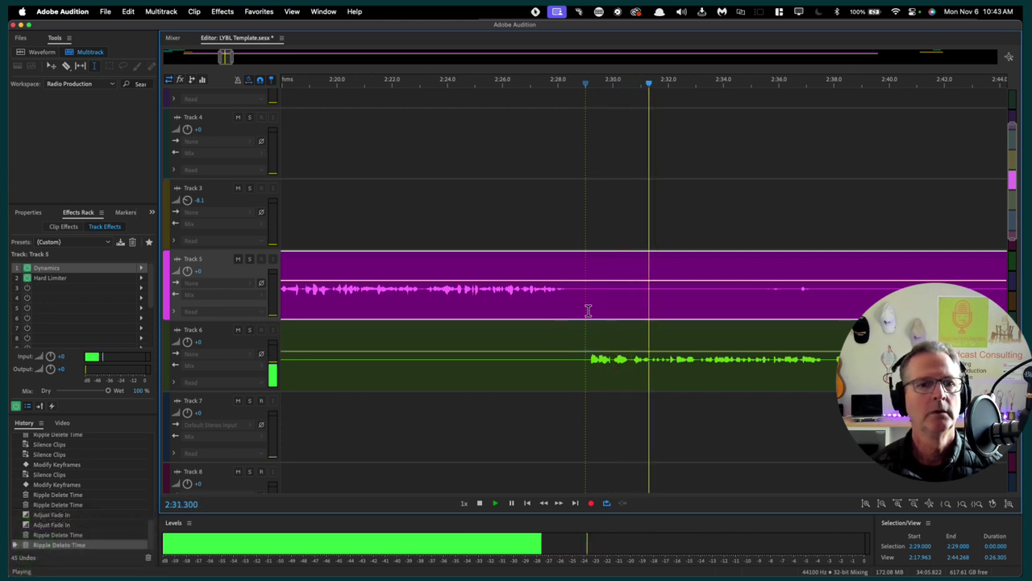
{"action": "key", "text": "space"}
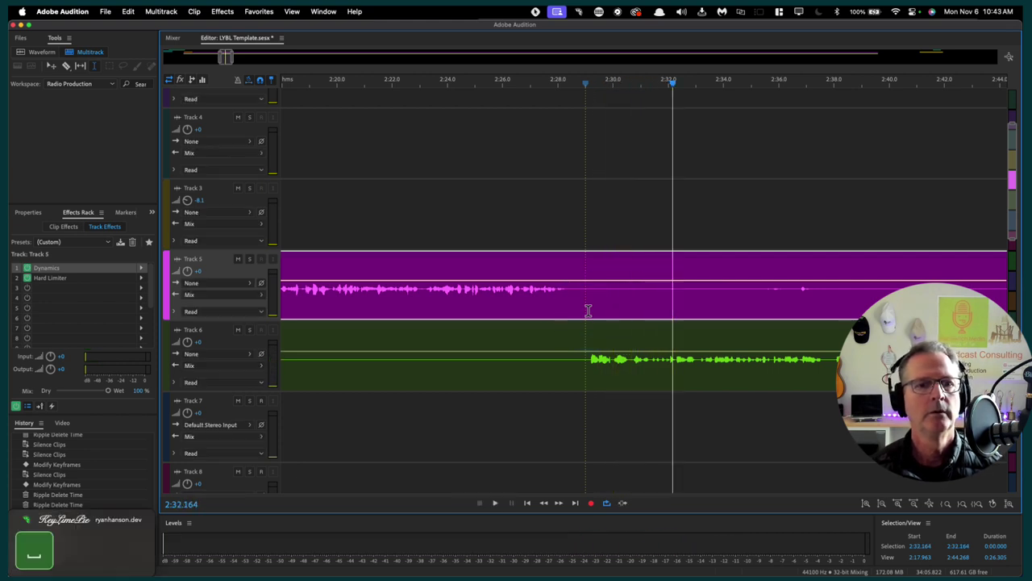
{"action": "left_click", "coordinate": [660, 340]}
{"action": "key", "text": "space"}
{"action": "left_click_drag", "start_coordinate": [661, 341], "coordinate": [573, 314]}
{"action": "key", "text": "shift"}
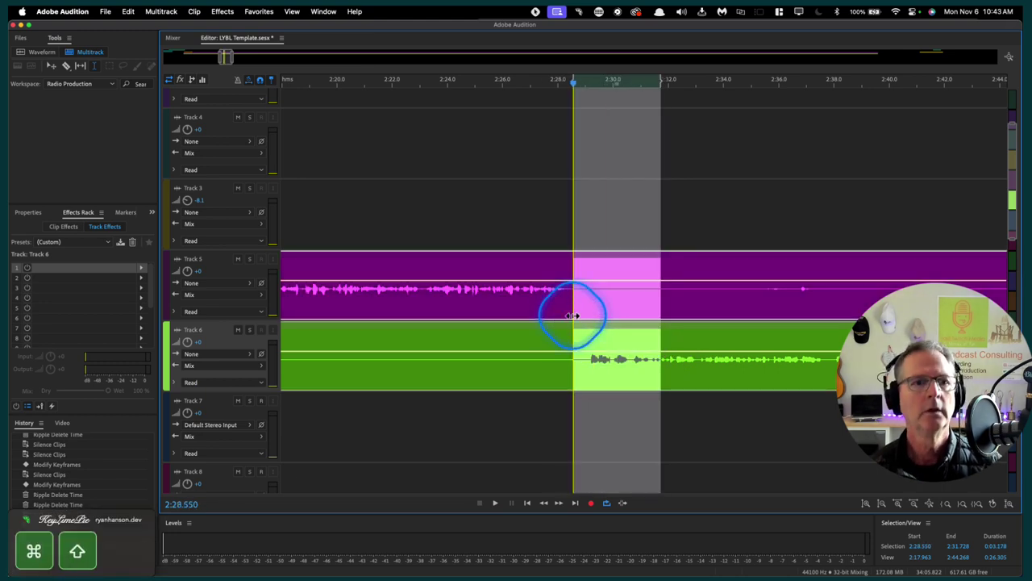
{"action": "key", "text": "super+shift+BackSpace"}
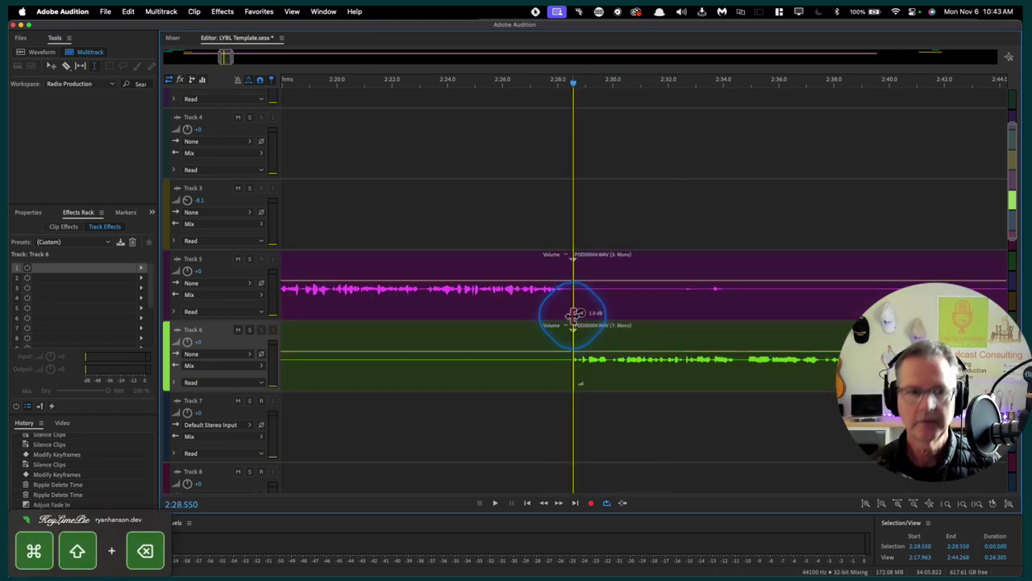
{"action": "left_click", "coordinate": [466, 207]}
{"action": "key", "text": "space"}
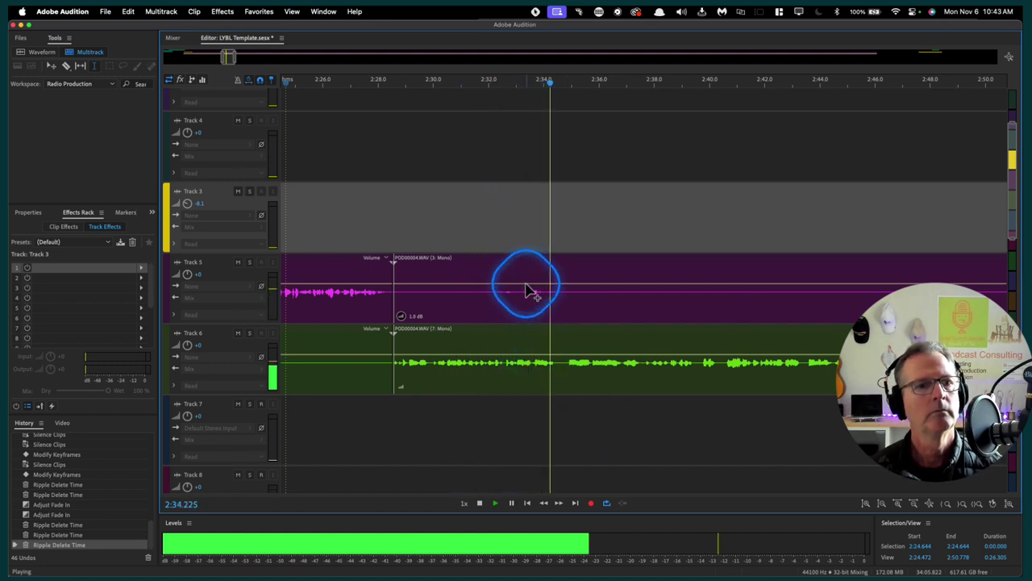
Audition from 2:32.000, silence the Track 5 clip from 2:32.168 to 2:33.260, and play back from 2:30.000
{"action": "key", "text": "space"}
{"action": "left_click", "coordinate": [488, 275]}
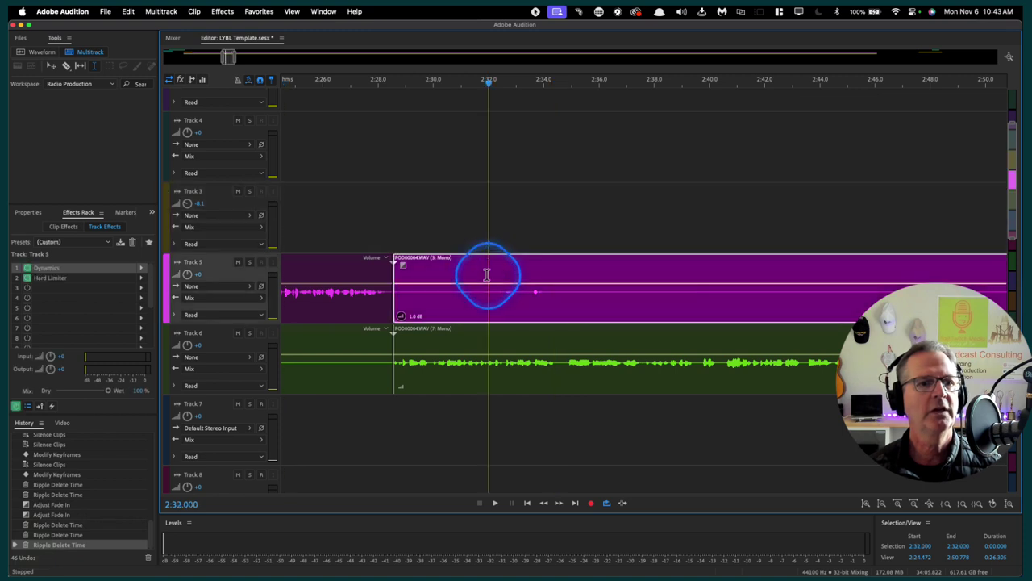
{"action": "key", "text": "space"}
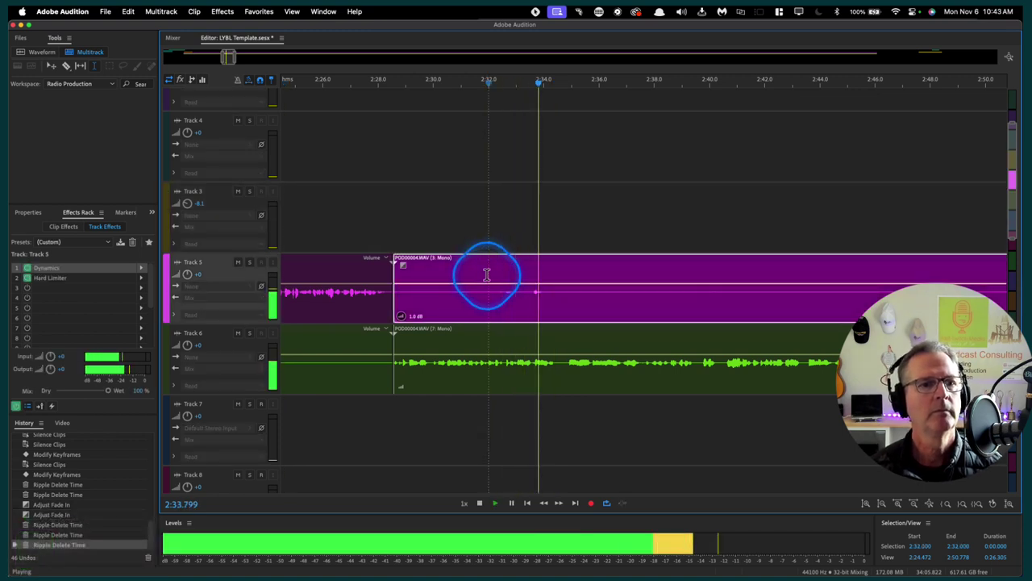
{"action": "key", "text": "space"}
{"action": "left_click_drag", "start_coordinate": [522, 281], "coordinate": [494, 280]}
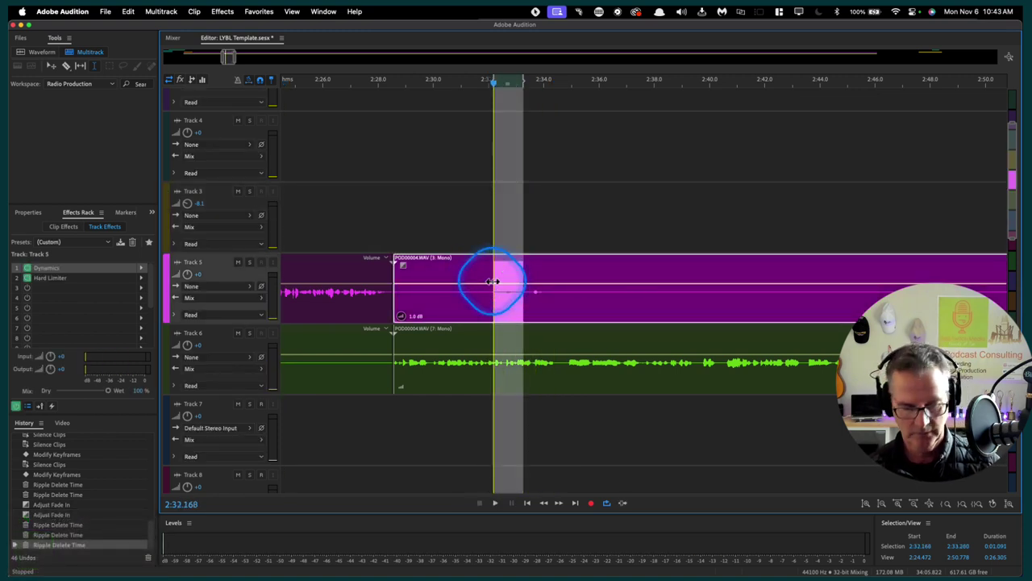
{"action": "key", "text": "z"}
{"action": "left_click", "coordinate": [436, 232]}
{"action": "key", "text": "space"}
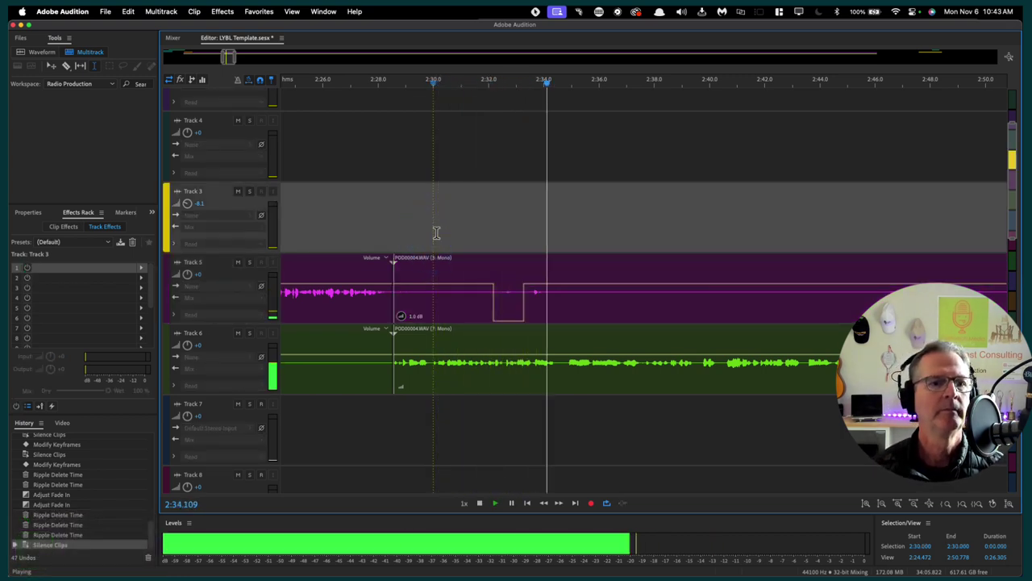
Silence the Track 5 clip from 2:33.000 to 2:34.160 and play back from 2:32.551
{"action": "left_click", "coordinate": [563, 316]}
{"action": "key", "text": "space"}
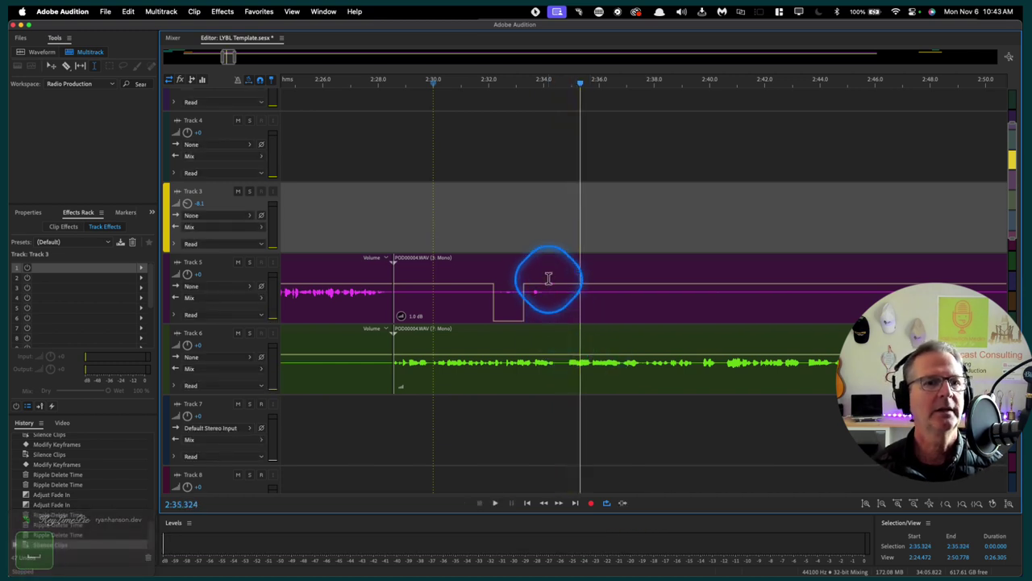
{"action": "left_click_drag", "start_coordinate": [547, 279], "coordinate": [519, 278]}
{"action": "key", "text": "z"}
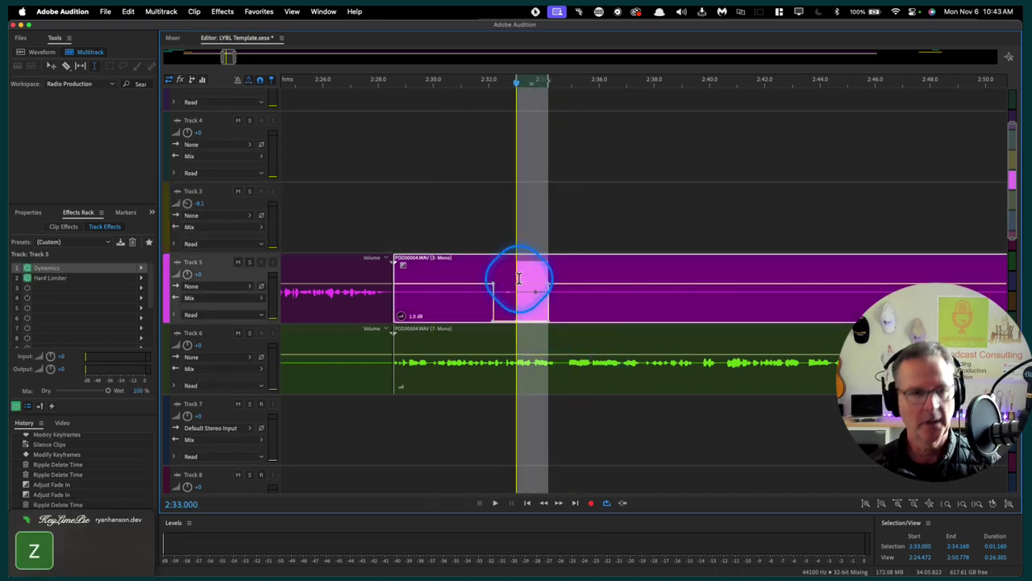
{"action": "left_click", "coordinate": [504, 240]}
{"action": "key", "text": "space"}
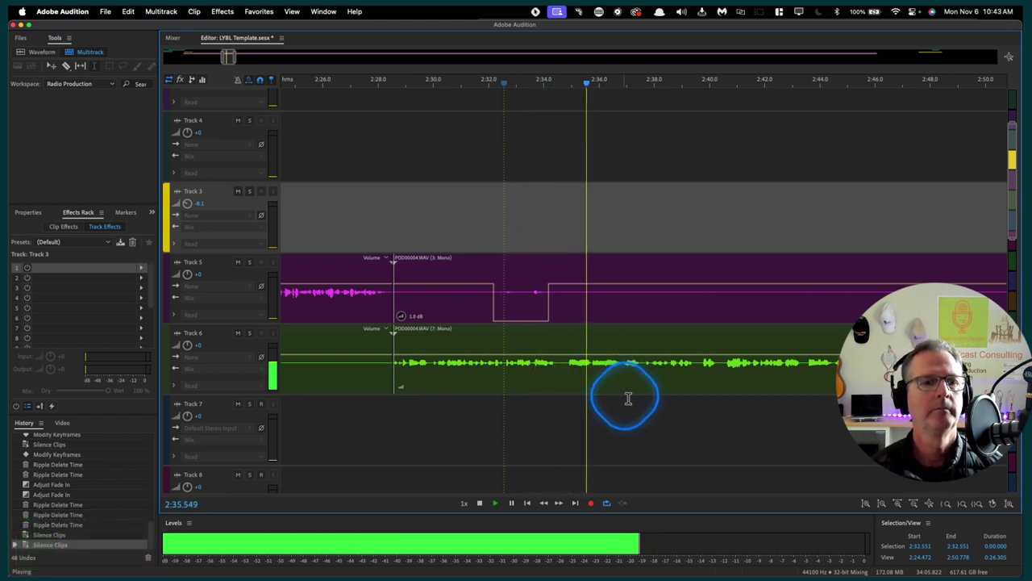
Ripple delete 2:34.734 to 2:35.729 across all tracks and play back from 2:32.149
{"action": "left_click_drag", "start_coordinate": [592, 348], "coordinate": [564, 345]}
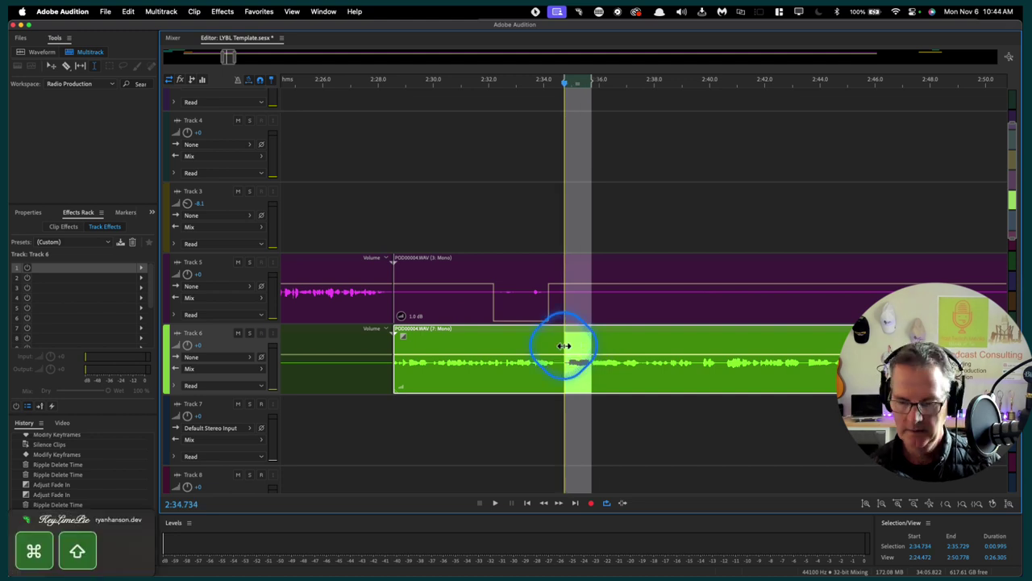
{"action": "key", "text": "super+shift+BackSpace"}
{"action": "left_click", "coordinate": [493, 200]}
{"action": "key", "text": "space"}
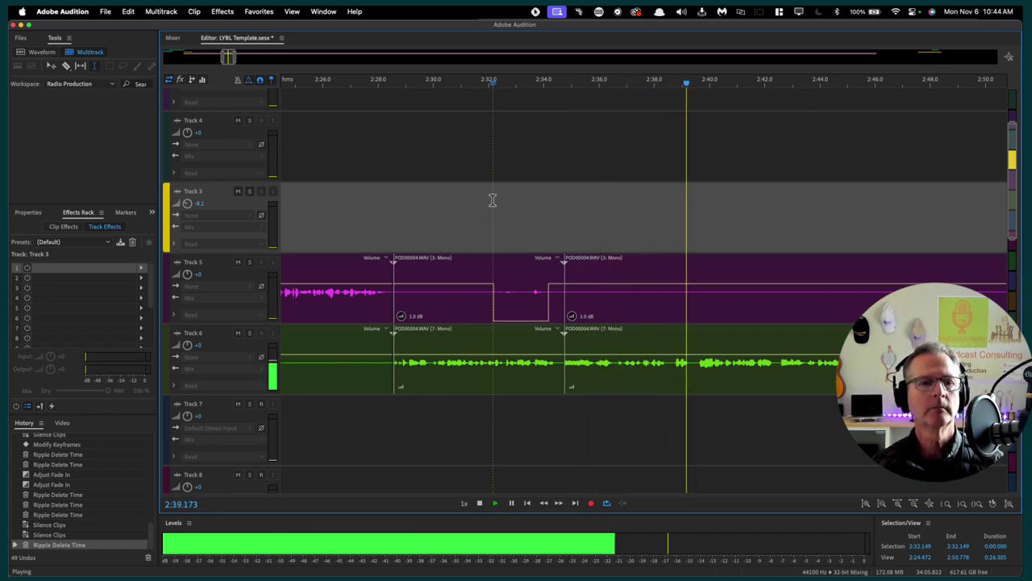
{"action": "left_click", "coordinate": [757, 222]}
{"action": "scroll", "coordinate": [757, 222], "scroll_direction": "right", "scroll_amount": 5}
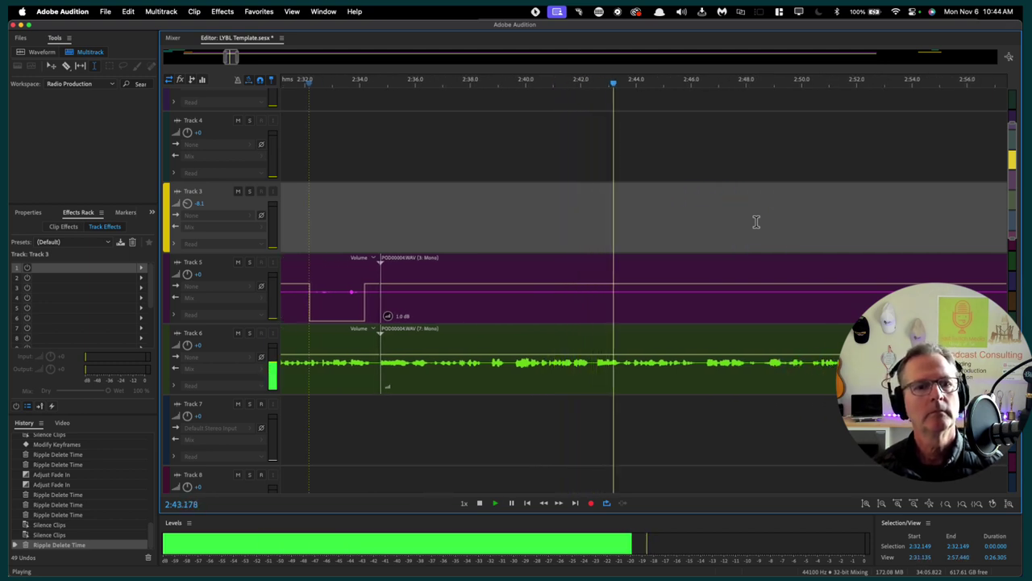
Ripple delete 2:42.450 to 2:43.503 across all tracks and play back from 2:40.516
{"action": "left_click", "coordinate": [623, 343]}
{"action": "key", "text": "space"}
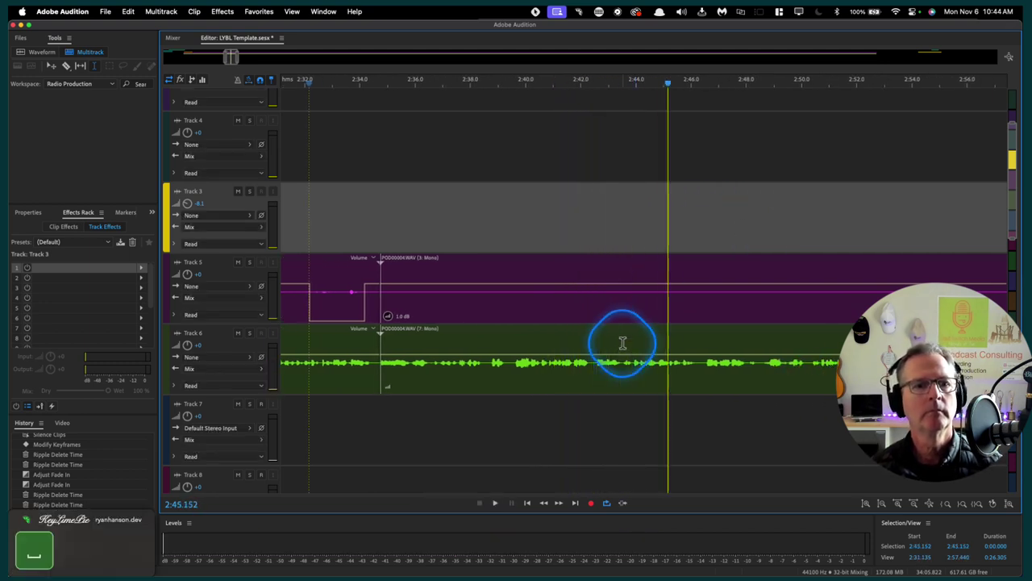
{"action": "left_click_drag", "start_coordinate": [622, 342], "coordinate": [595, 338]}
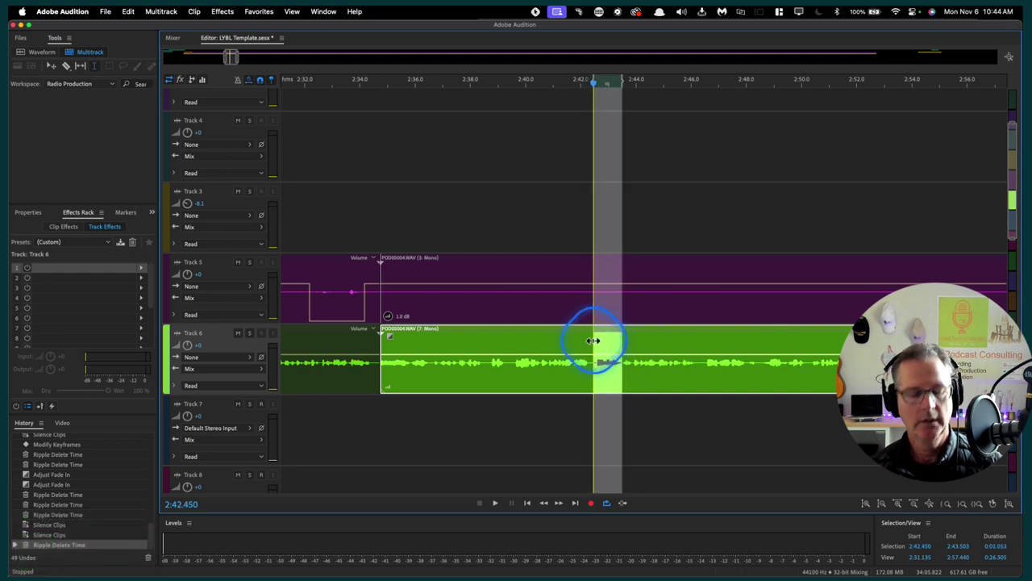
{"action": "key", "text": "Delete"}
{"action": "left_click", "coordinate": [540, 291]}
{"action": "key", "text": "space"}
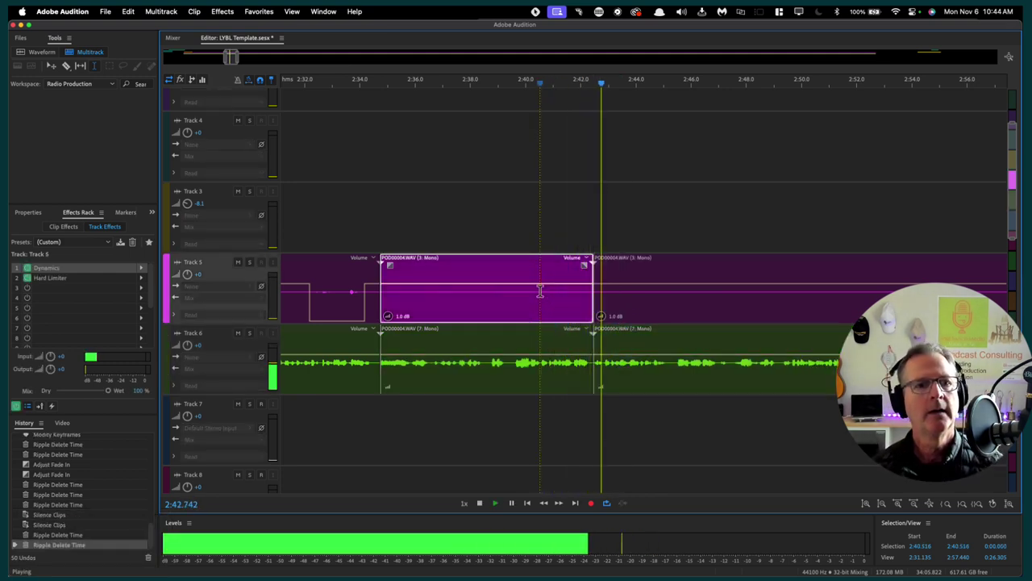
{"action": "left_click", "coordinate": [726, 414]}
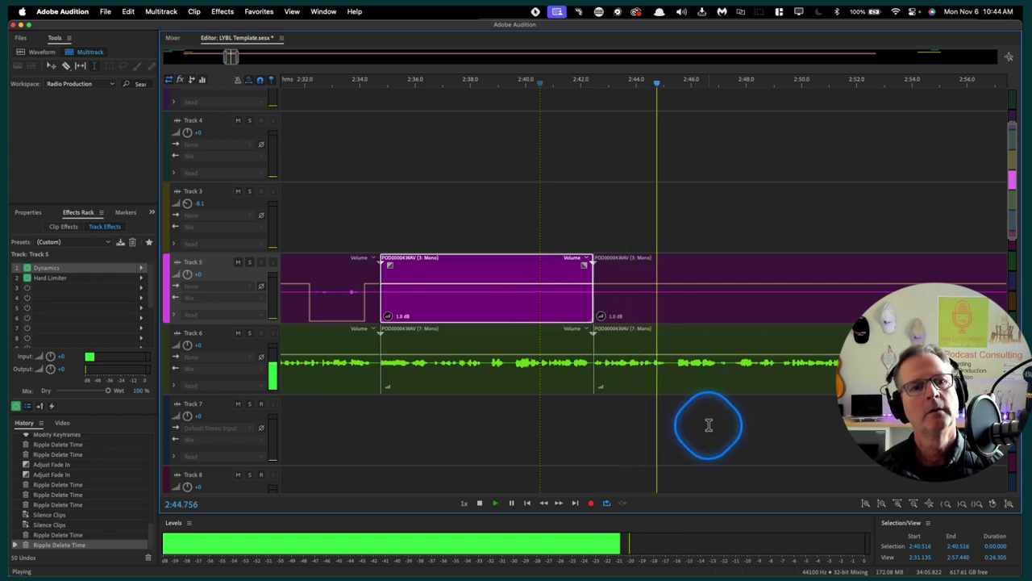
{"action": "scroll", "coordinate": [709, 424], "scroll_direction": "right", "scroll_amount": 5}
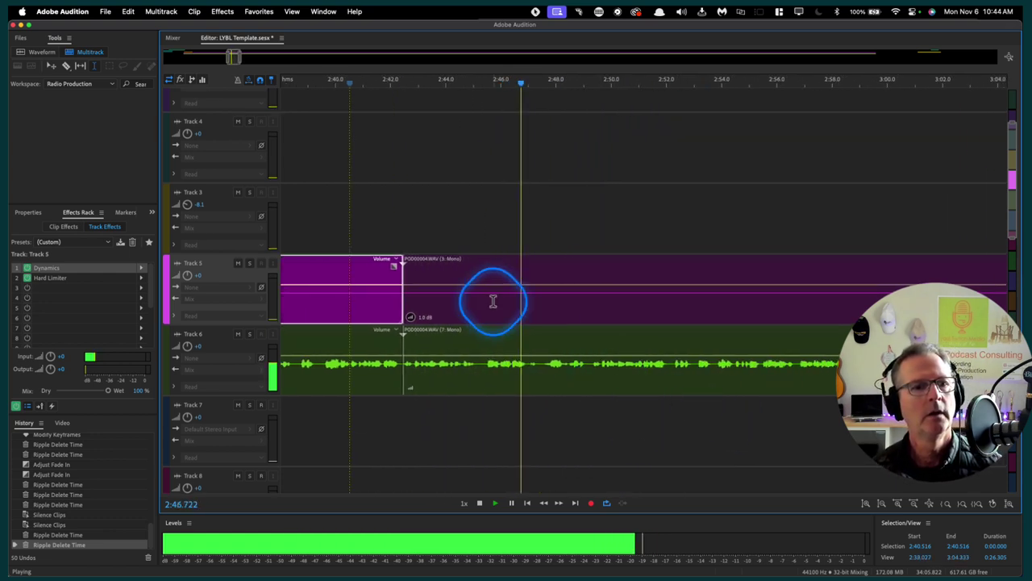
Ripple delete 2:45.360 to about 2:45.9 across all tracks and play back from 2:44.337
{"action": "key", "text": "space"}
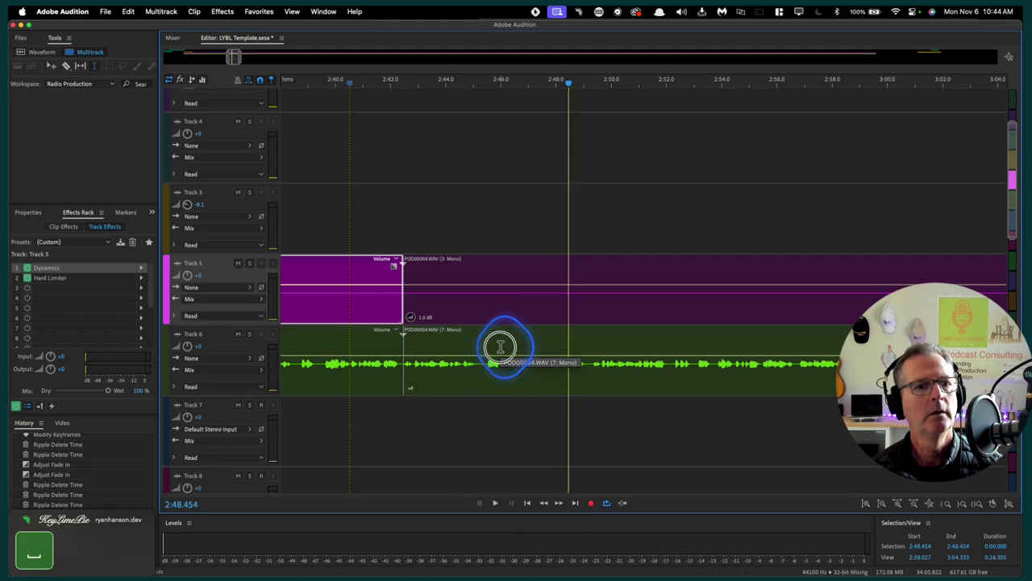
{"action": "left_click_drag", "start_coordinate": [500, 344], "coordinate": [482, 342]}
{"action": "key", "text": "="}
{"action": "key", "text": "="}
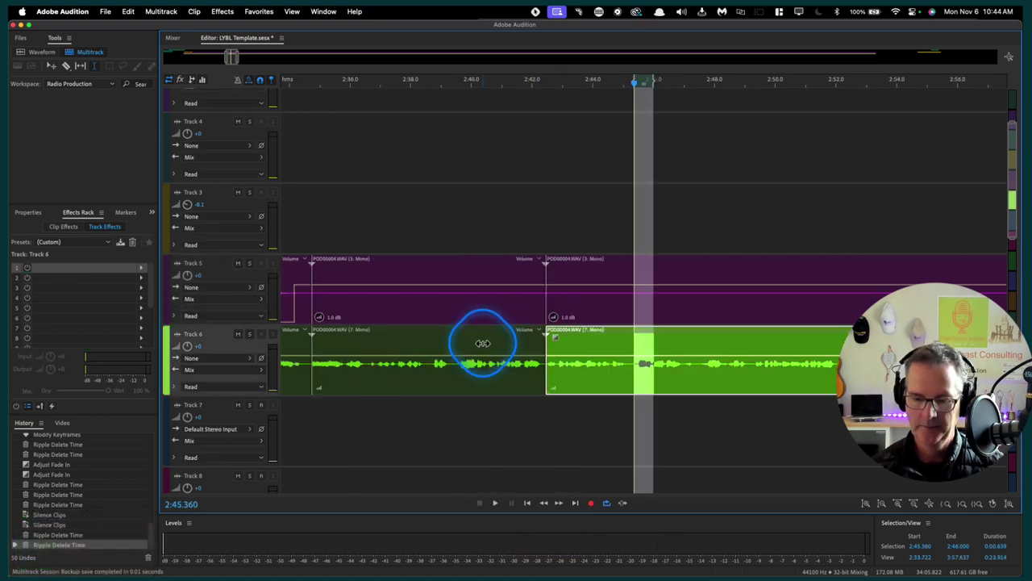
{"action": "key", "text": "="}
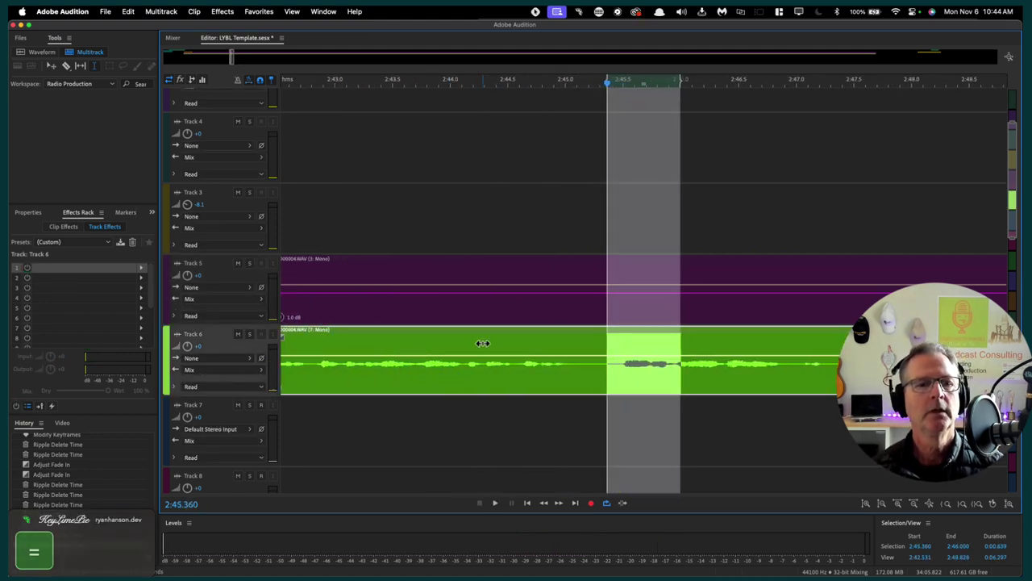
{"action": "left_click_drag", "start_coordinate": [680, 307], "coordinate": [666, 307]}
{"action": "key", "text": "super+shift+BackSpace"}
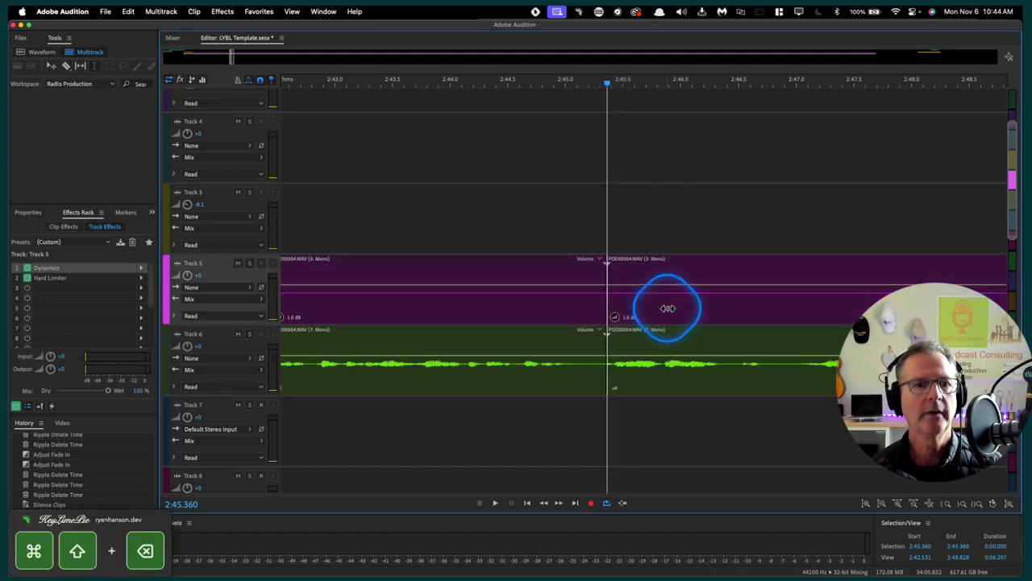
{"action": "left_click", "coordinate": [489, 171]}
{"action": "key", "text": "space"}
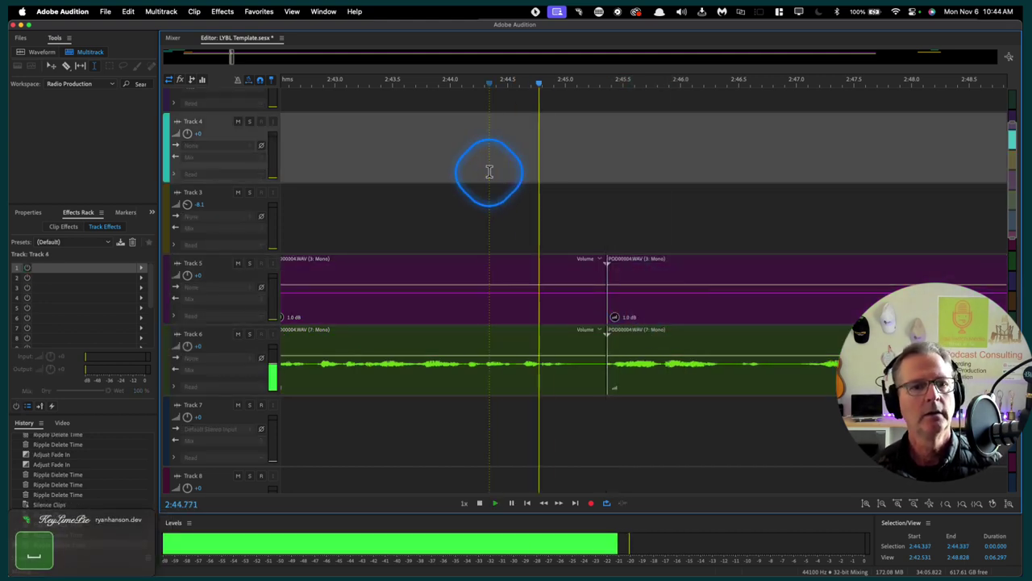
Add a short curved fade-in to the Track 6 clip starting at 2:45.360 and play back from 2:44.451
{"action": "key", "text": "space"}
{"action": "left_click", "coordinate": [623, 335]}
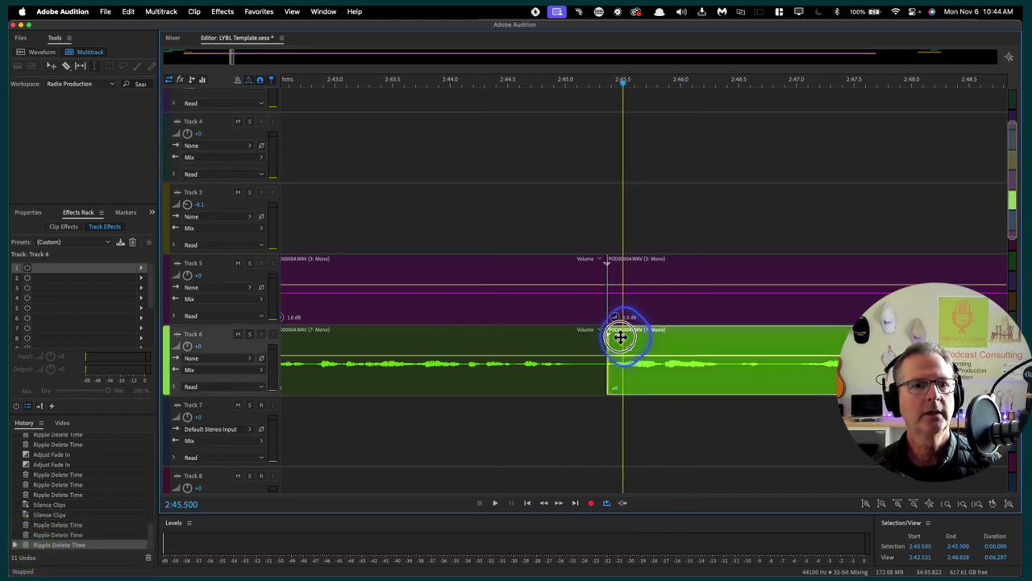
{"action": "left_click_drag", "start_coordinate": [642, 338], "coordinate": [642, 344]}
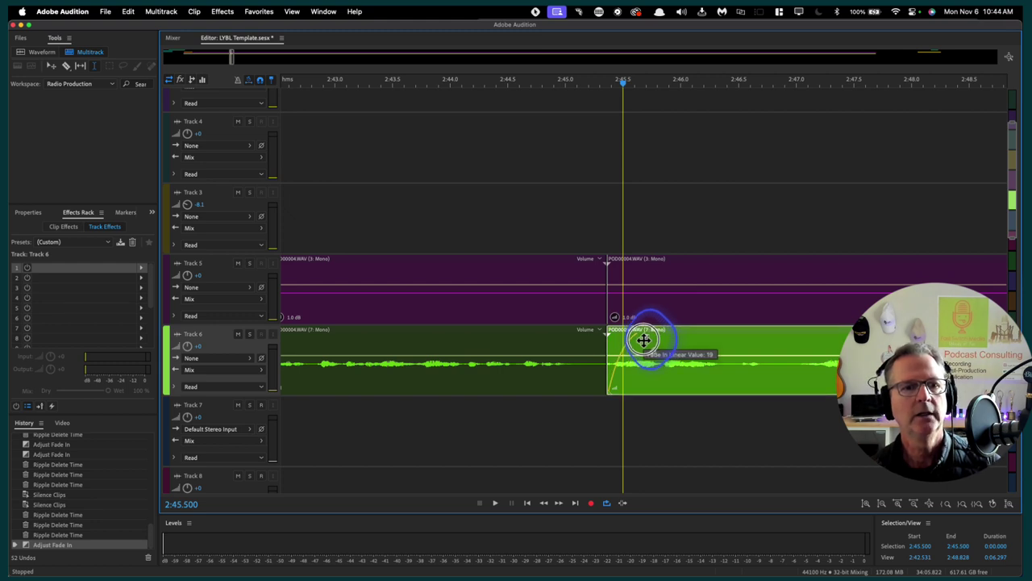
{"action": "left_click", "coordinate": [507, 232]}
{"action": "key", "text": "space"}
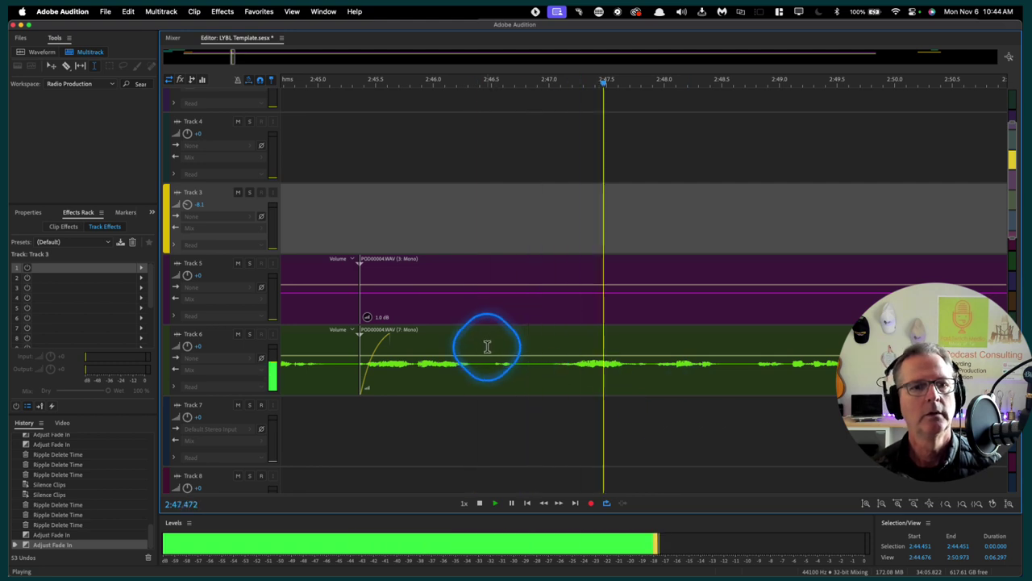
Ripple delete 2:46.463 to 2:46.958 across all tracks and play back from 2:44.800
{"action": "key", "text": "space"}
{"action": "left_click_drag", "start_coordinate": [488, 346], "coordinate": [543, 346]}
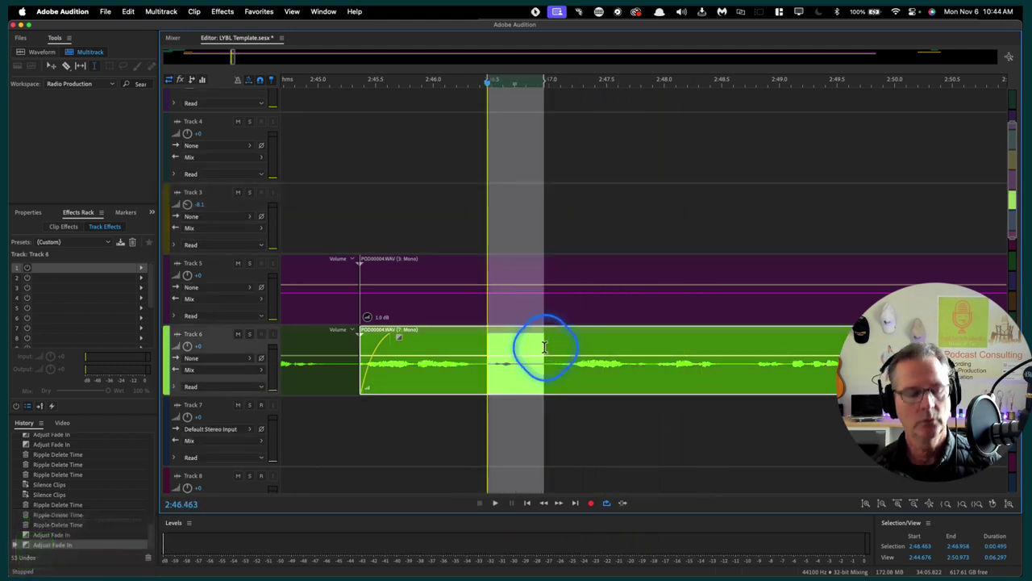
{"action": "key", "text": "super+shift+BackSpace"}
{"action": "left_click", "coordinate": [292, 196]}
{"action": "key", "text": "space"}
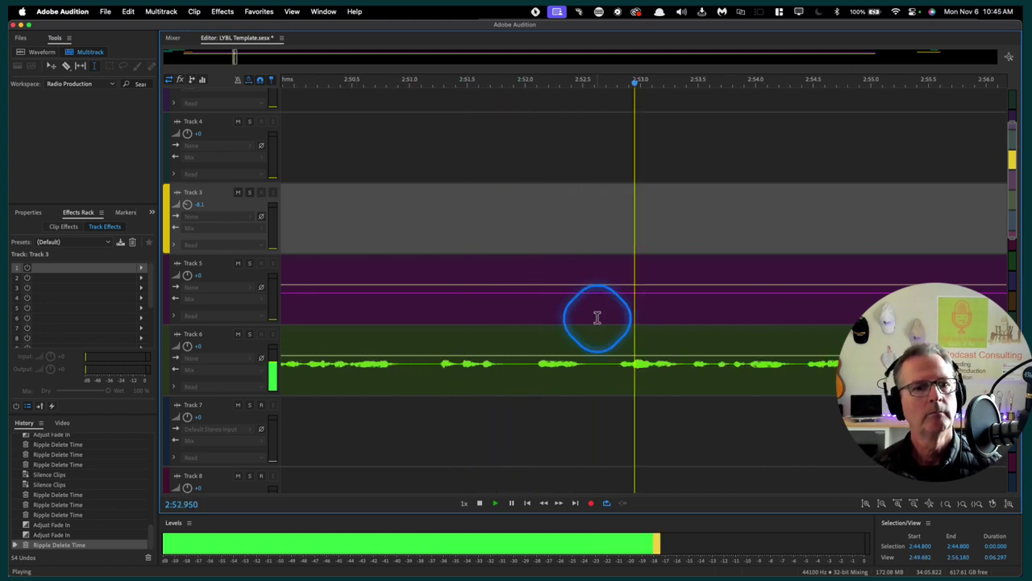
Ripple delete 2:51.900 to 2:52.664 across all tracks and play back from 2:50.900
{"action": "key", "text": "space"}
{"action": "left_click_drag", "start_coordinate": [601, 315], "coordinate": [511, 315]}
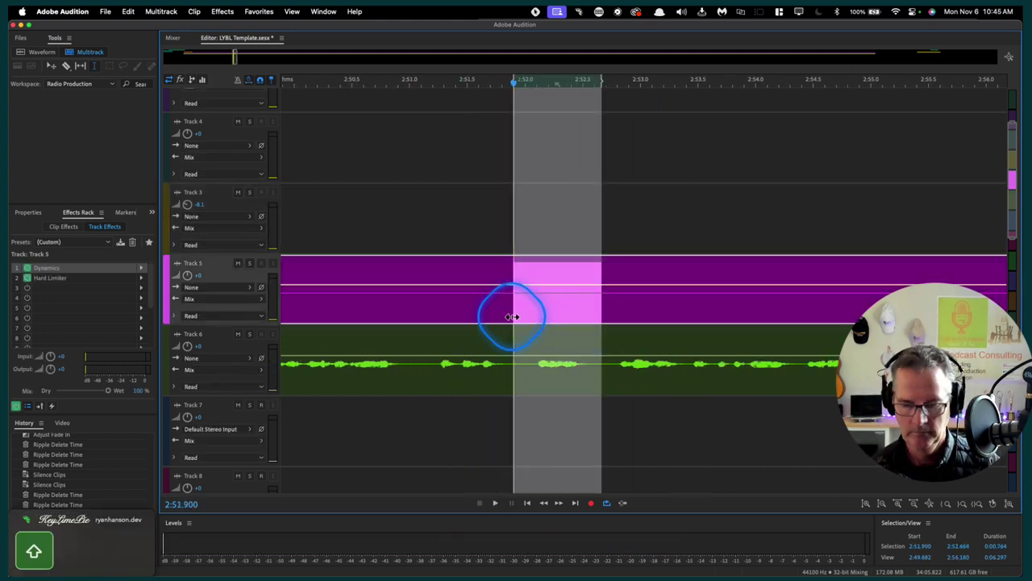
{"action": "key", "text": "super+shift+BackSpace"}
{"action": "left_click", "coordinate": [398, 242]}
{"action": "key", "text": "space"}
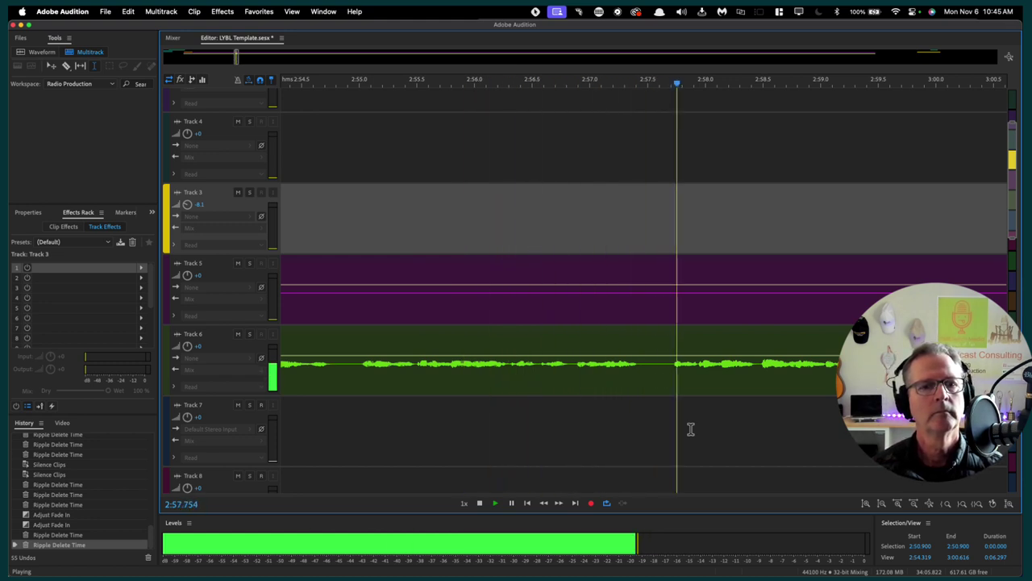
{"action": "scroll", "coordinate": [690, 429], "scroll_direction": "up", "scroll_amount": 1}
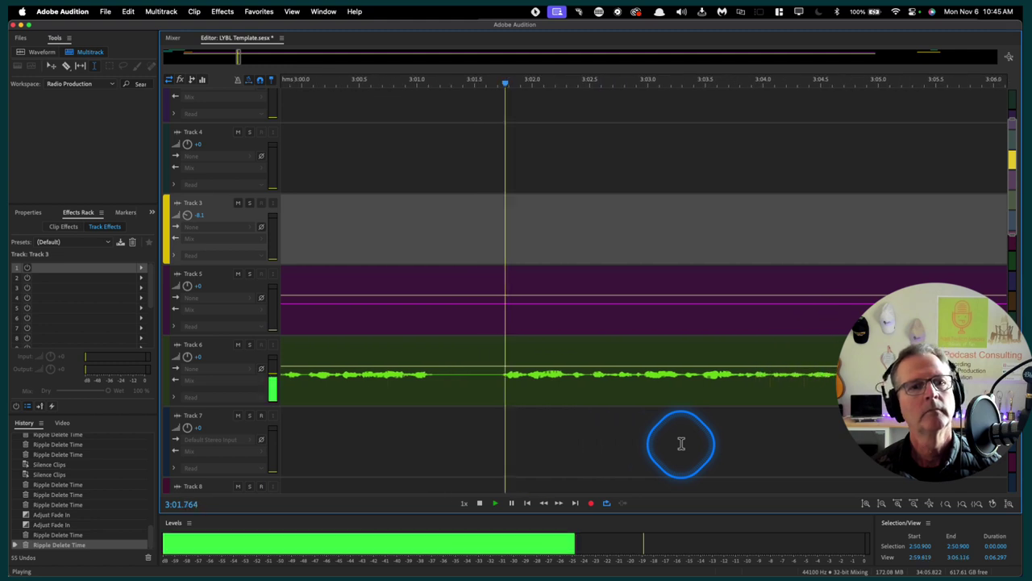
Try to ripple delete 3:01.400 to 3:01.945 with the Track 5 and Track 6 clips selected
{"action": "key", "text": "space"}
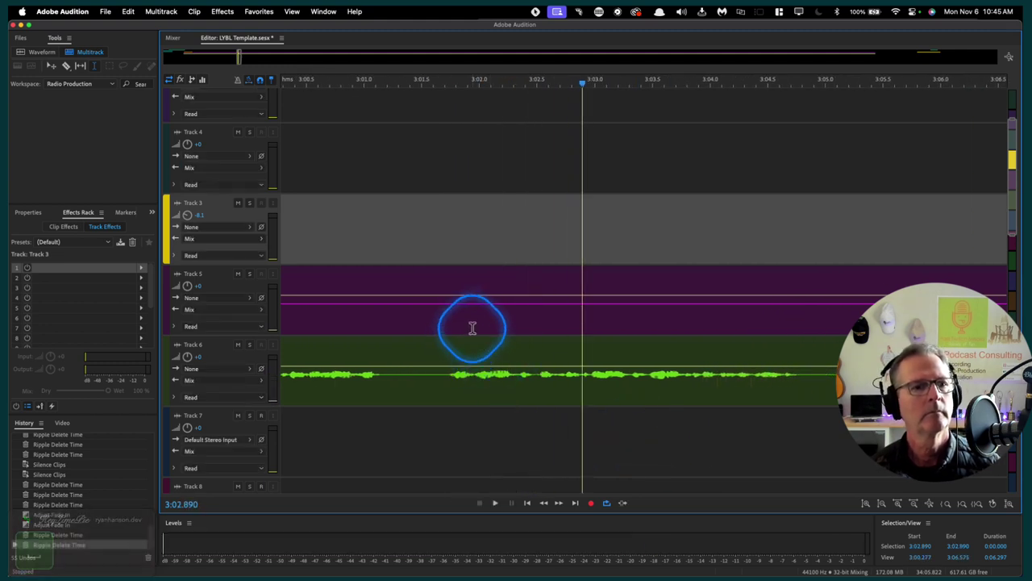
{"action": "left_click_drag", "start_coordinate": [473, 327], "coordinate": [409, 337]}
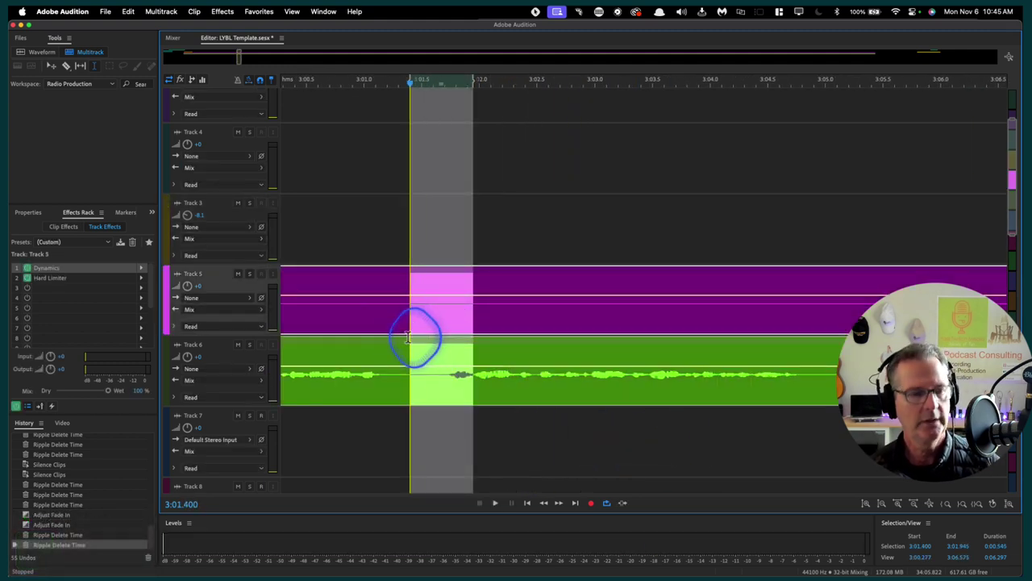
{"action": "key", "text": "cmd+shift+BackSpace"}
{"action": "left_click", "coordinate": [362, 275]}
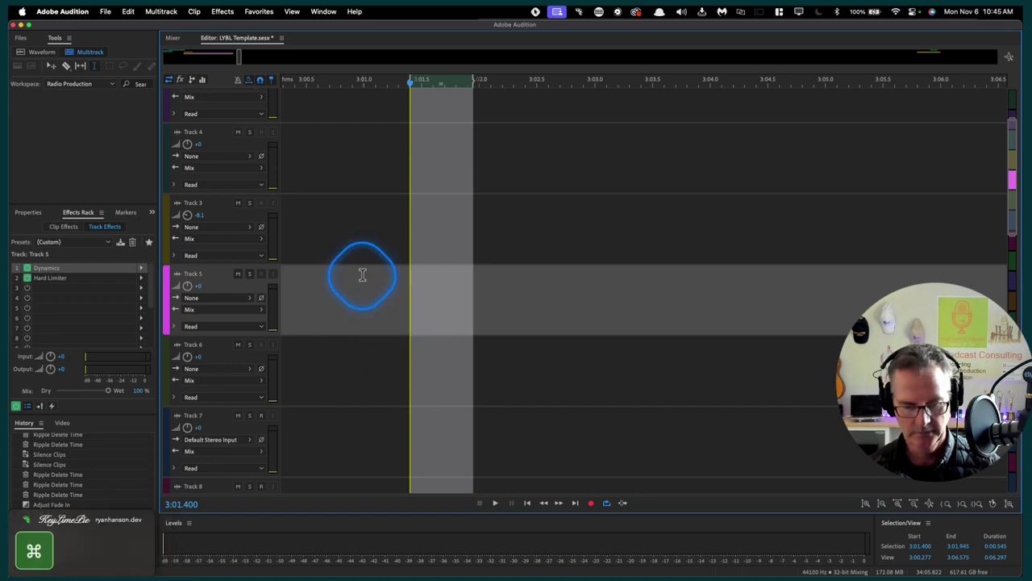
{"action": "key", "text": "cmd+z"}
Ripple delete 3:01.500 to 3:01.950 across all tracks and play back from 3:00.600
{"action": "left_click", "coordinate": [329, 230]}
{"action": "key", "text": "space"}
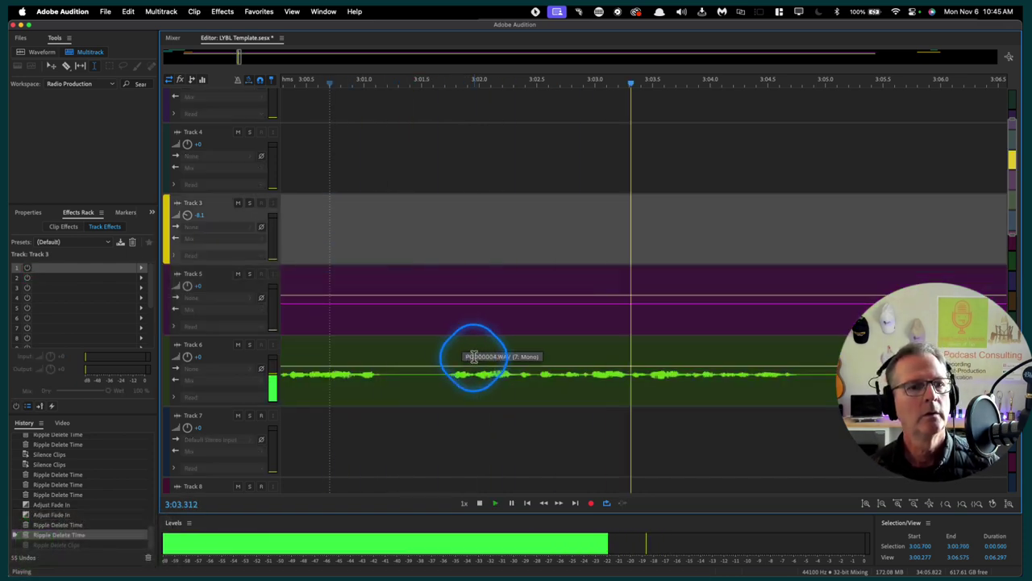
{"action": "key", "text": "space"}
{"action": "left_click_drag", "start_coordinate": [474, 357], "coordinate": [423, 352]}
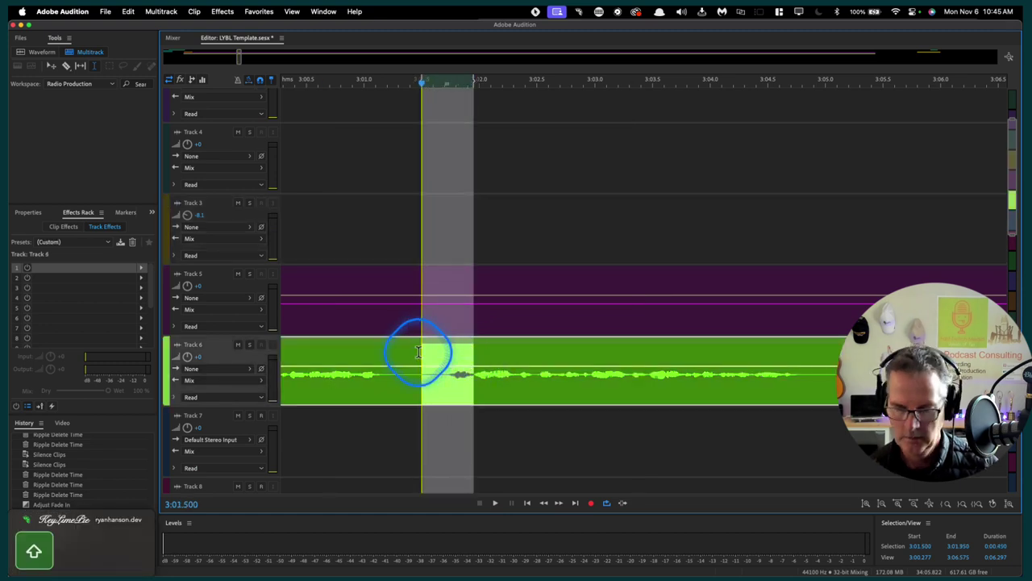
{"action": "key", "text": "super+shift+BackSpace"}
{"action": "left_click", "coordinate": [316, 233]}
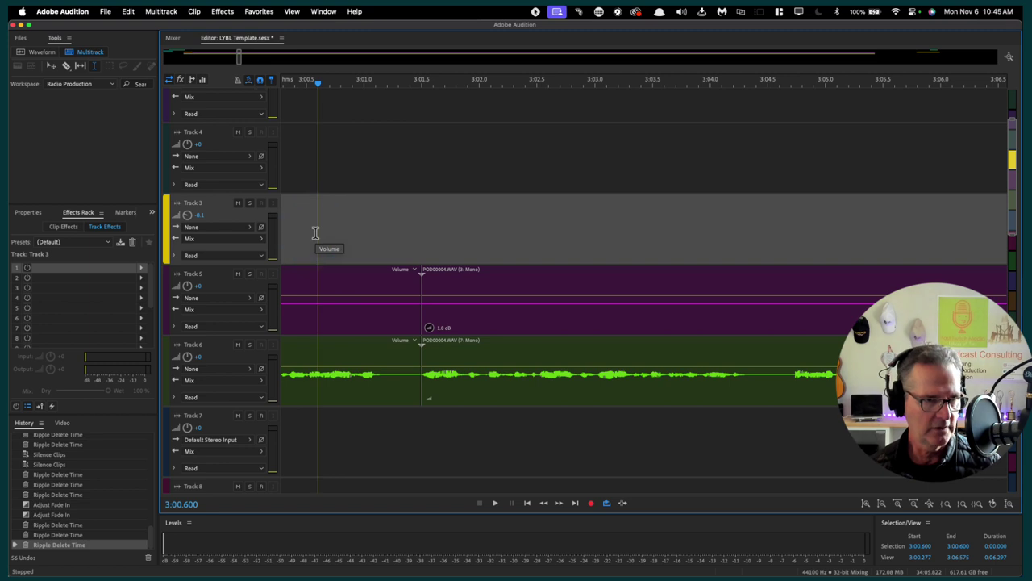
{"action": "key", "text": "space"}
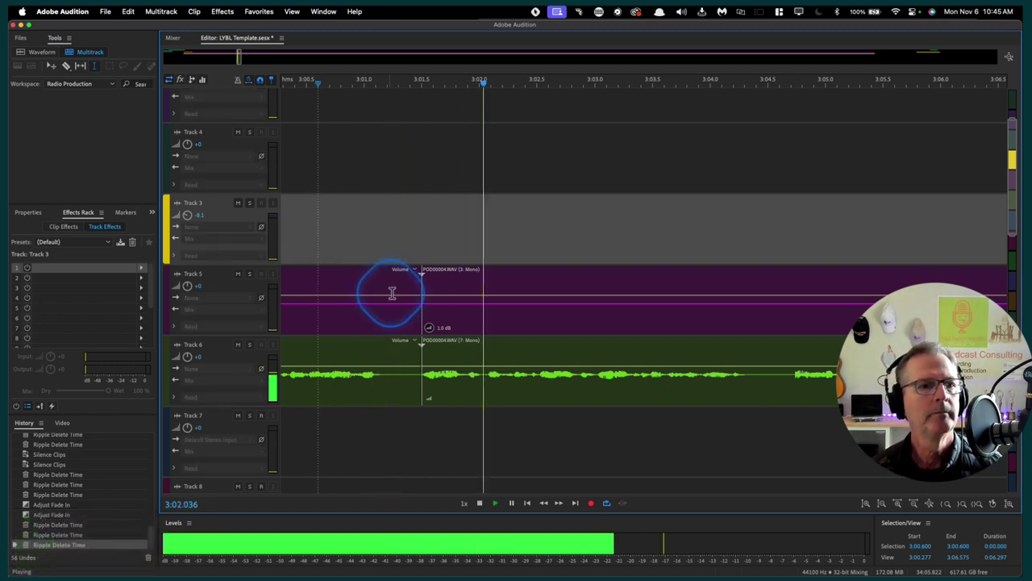
Add a short curved fade-in to the Track 6 clip starting at 3:01.500 and play back from 3:00.800
{"action": "key", "text": "space"}
{"action": "left_click", "coordinate": [438, 347]}
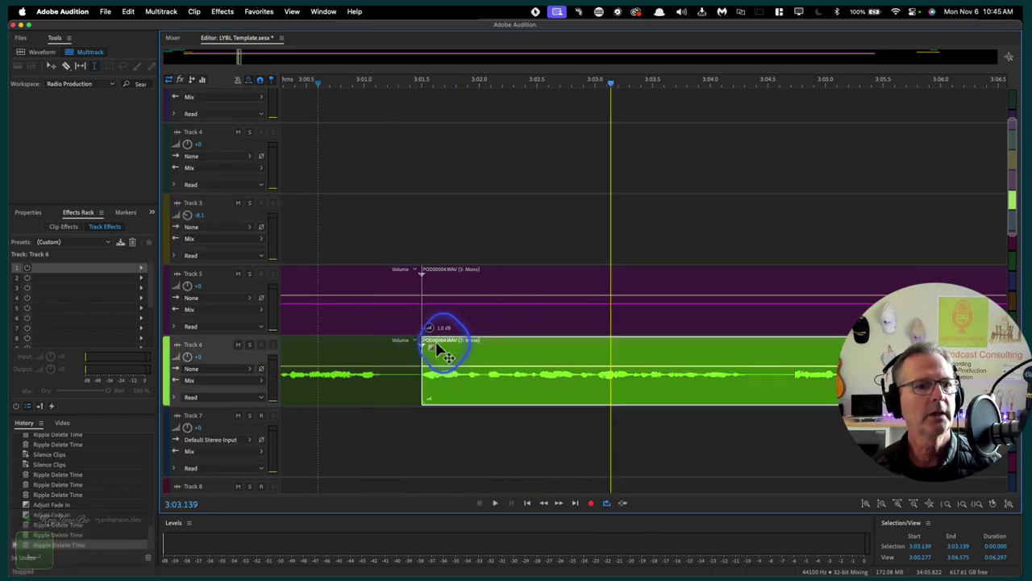
{"action": "left_click_drag", "start_coordinate": [433, 353], "coordinate": [449, 346]}
{"action": "left_click", "coordinate": [456, 355]}
{"action": "left_click", "coordinate": [342, 212]}
{"action": "key", "text": "space"}
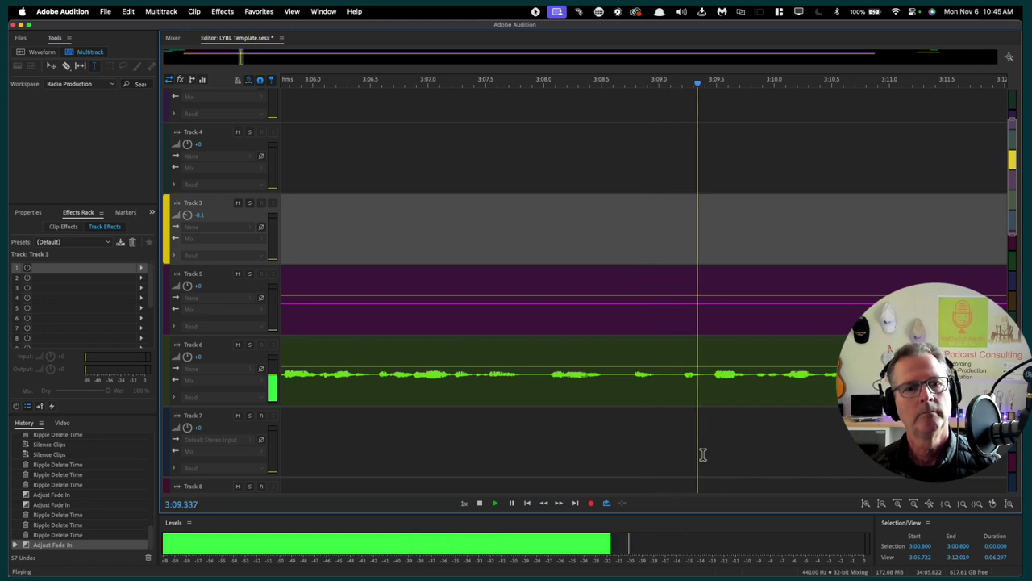
Replay the Track 6 speech from 3:07.940 to check its wording and pauses
{"action": "key", "text": "space"}
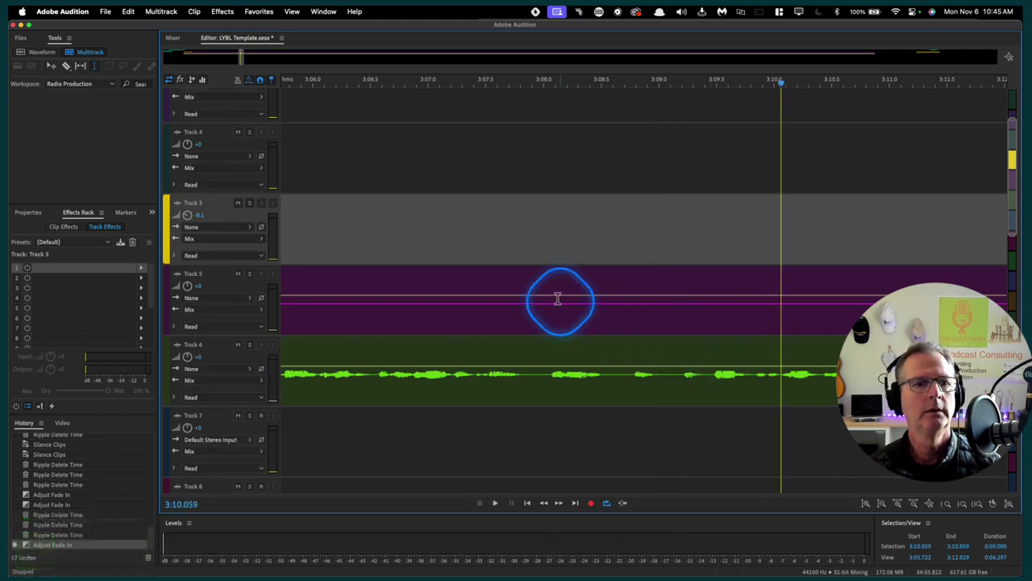
{"action": "left_click", "coordinate": [537, 274]}
{"action": "key", "text": "space"}
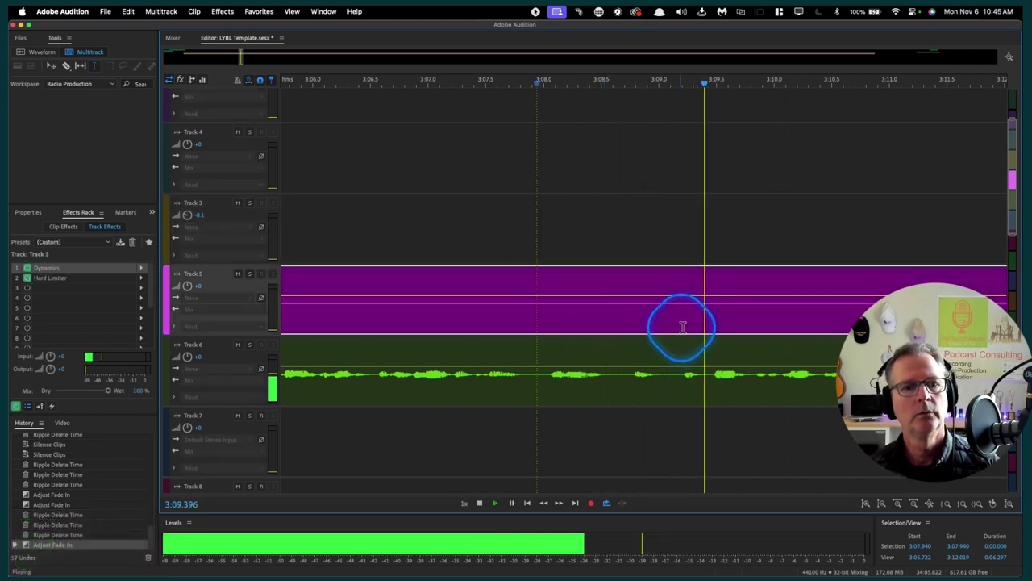
{"action": "key", "text": "space"}
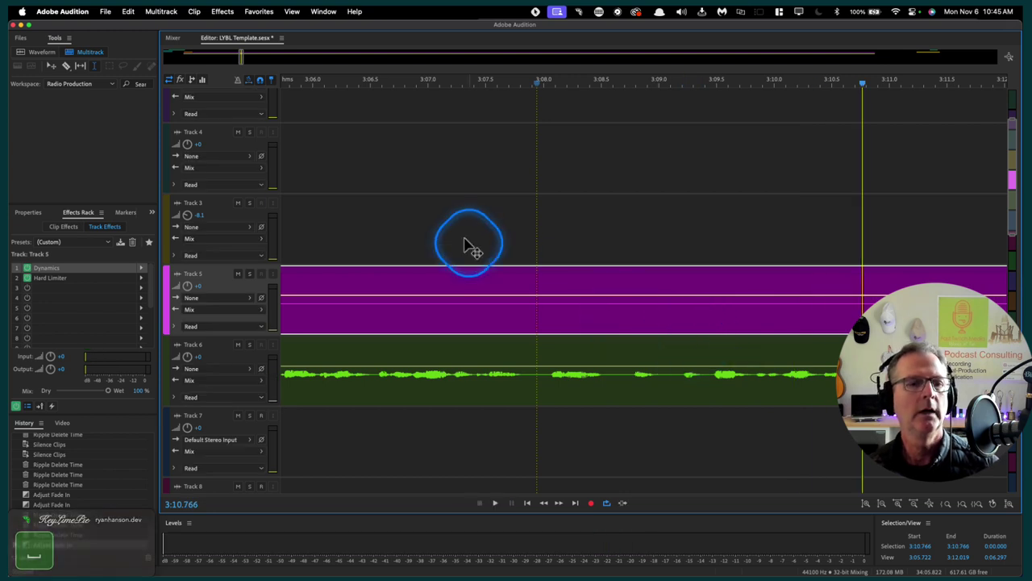
Move the closing music clip on Track 3 earlier to start at about 28:09, ending with the Track 5 clip, and play from 28:00.000
{"action": "key", "text": "minus"}
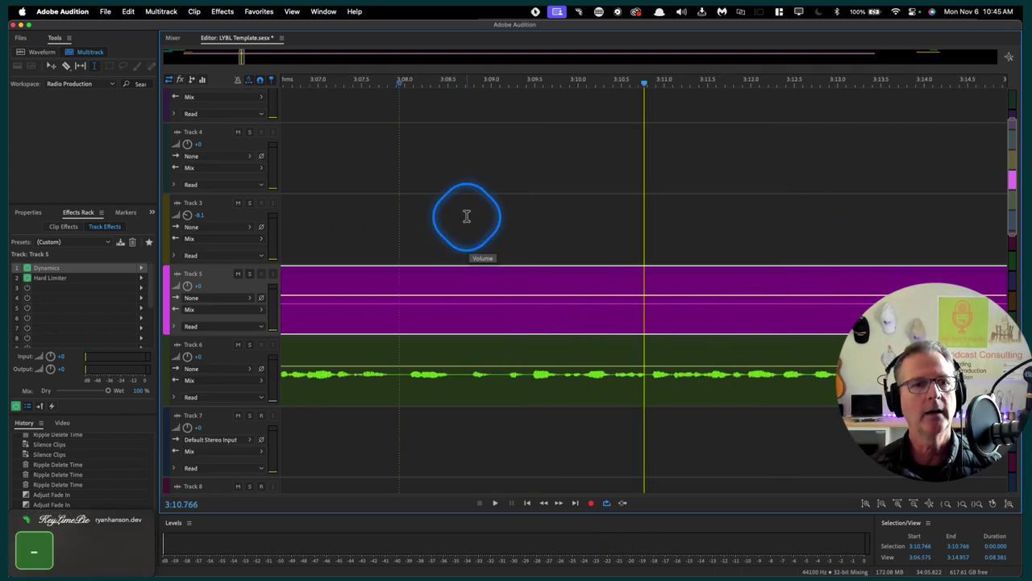
{"action": "key", "text": "minus"}
{"action": "key", "text": "minus"}
{"action": "key", "text": "minus"}
{"action": "key", "text": "minus"}
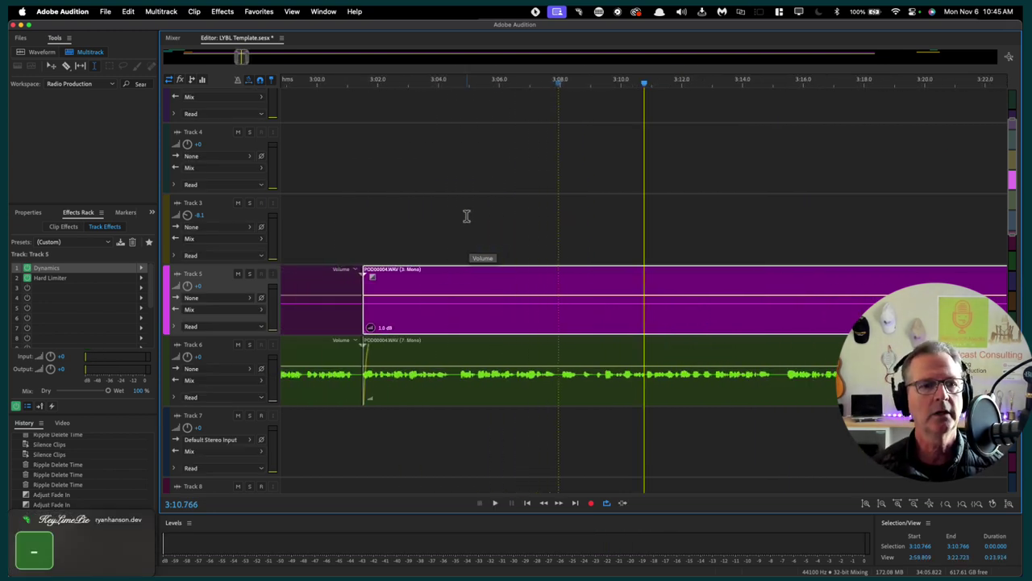
{"action": "key", "text": "minus"}
{"action": "key", "text": "minus"}
{"action": "key", "text": "minus"}
{"action": "key", "text": "minus"}
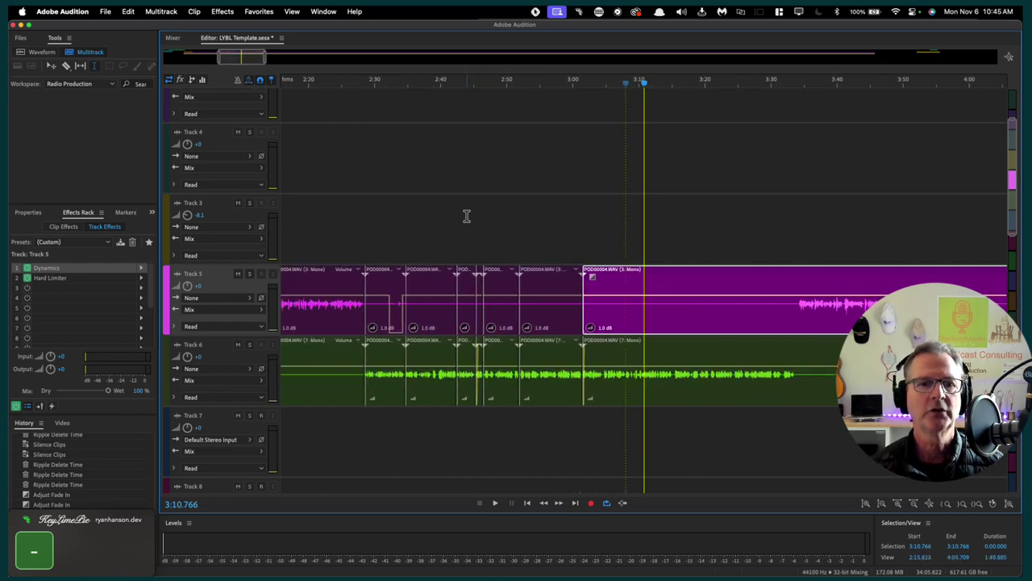
{"action": "key", "text": "minus"}
{"action": "key", "text": "minus"}
{"action": "key", "text": "minus"}
{"action": "key", "text": "minus"}
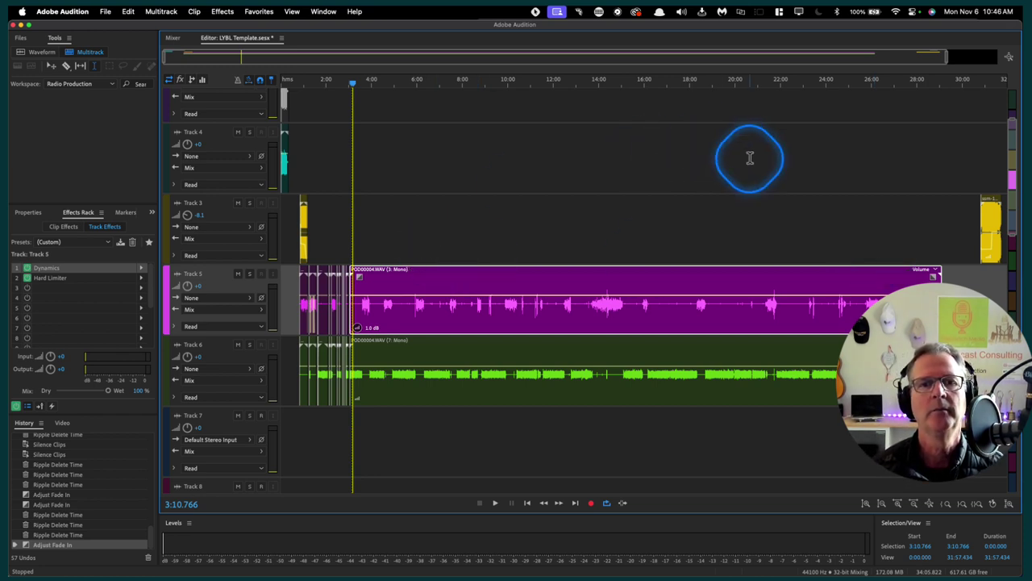
{"action": "scroll", "coordinate": [750, 158], "scroll_direction": "right", "scroll_amount": 3}
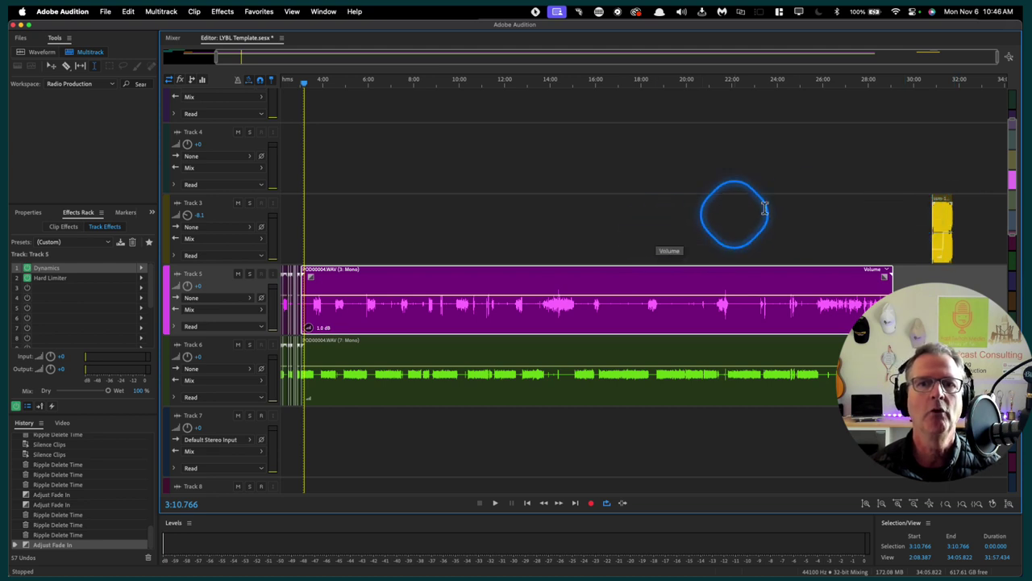
{"action": "left_click_drag", "start_coordinate": [945, 208], "coordinate": [880, 202]}
{"action": "left_click", "coordinate": [870, 177]}
{"action": "key", "text": "space"}
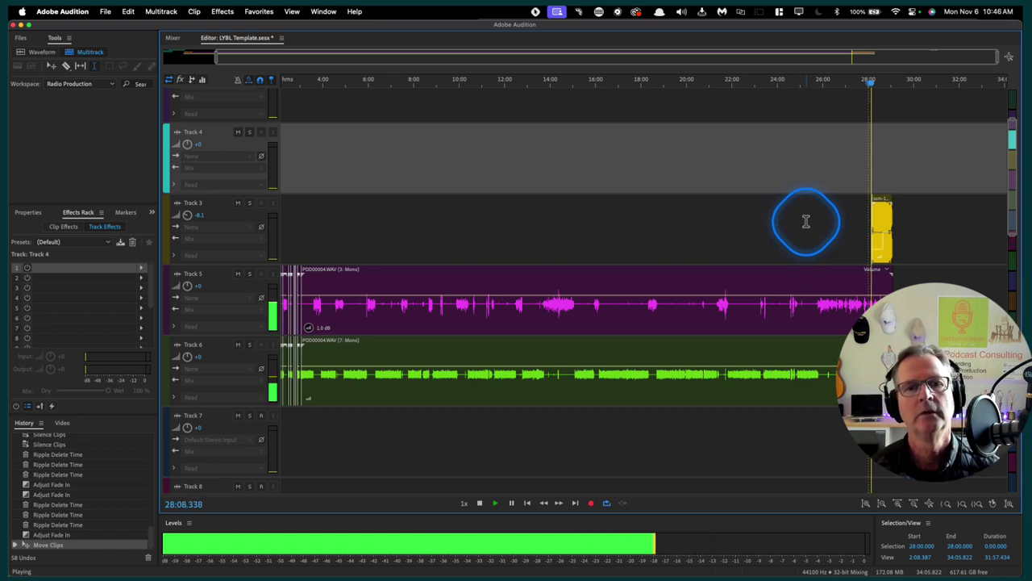
Listen to the closing part of the conversation from 25:47.623 and from 27:30.891
{"action": "key", "text": "space"}
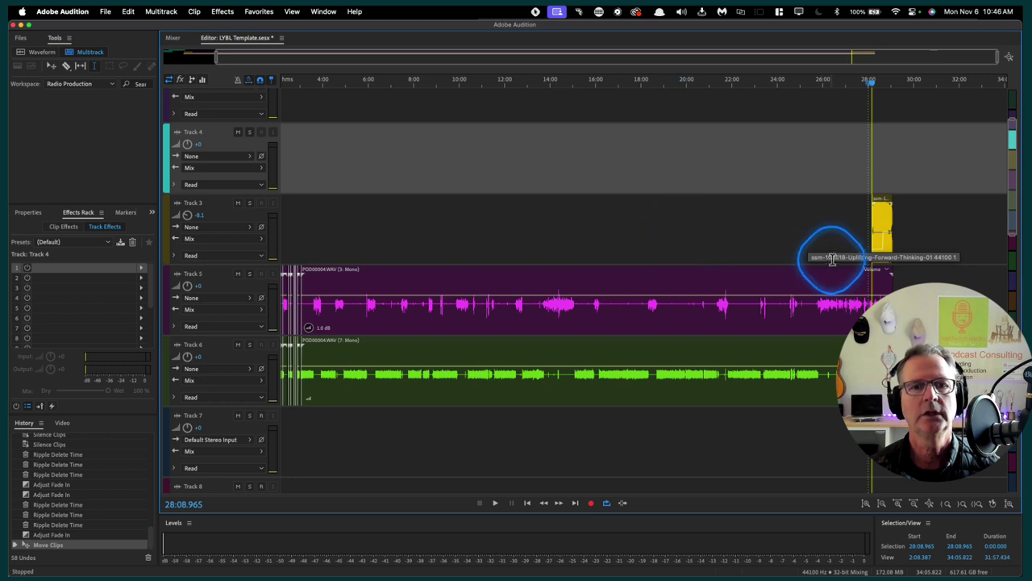
{"action": "left_click", "coordinate": [818, 254]}
{"action": "key", "text": "space"}
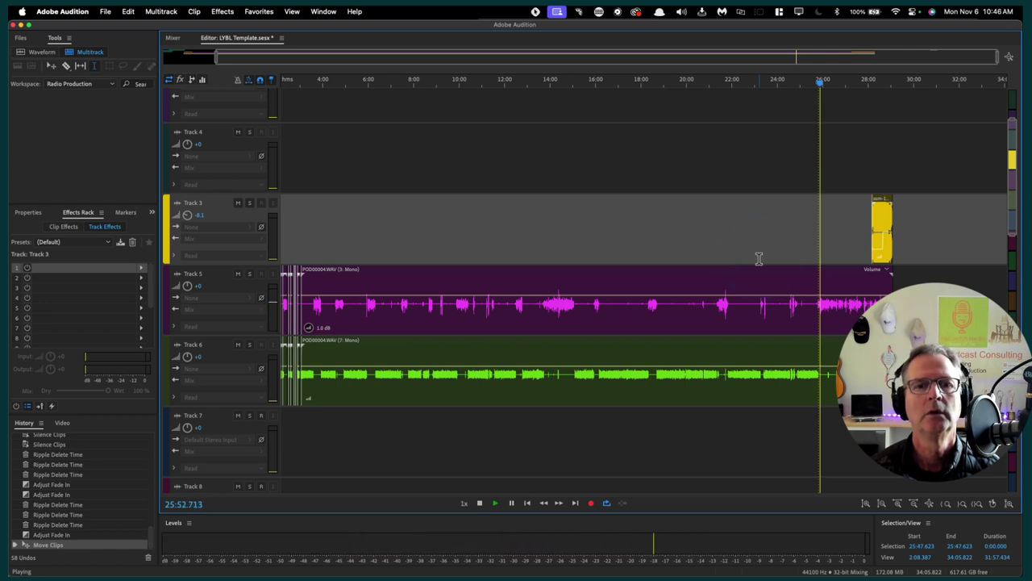
{"action": "scroll", "coordinate": [781, 254], "scroll_direction": "down", "scroll_amount": 3}
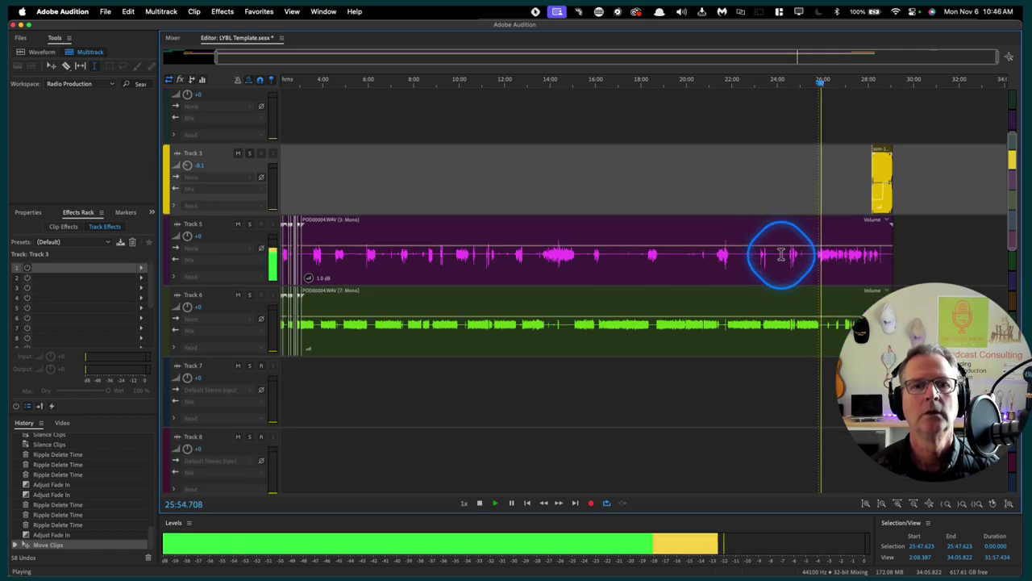
{"action": "key", "text": "space"}
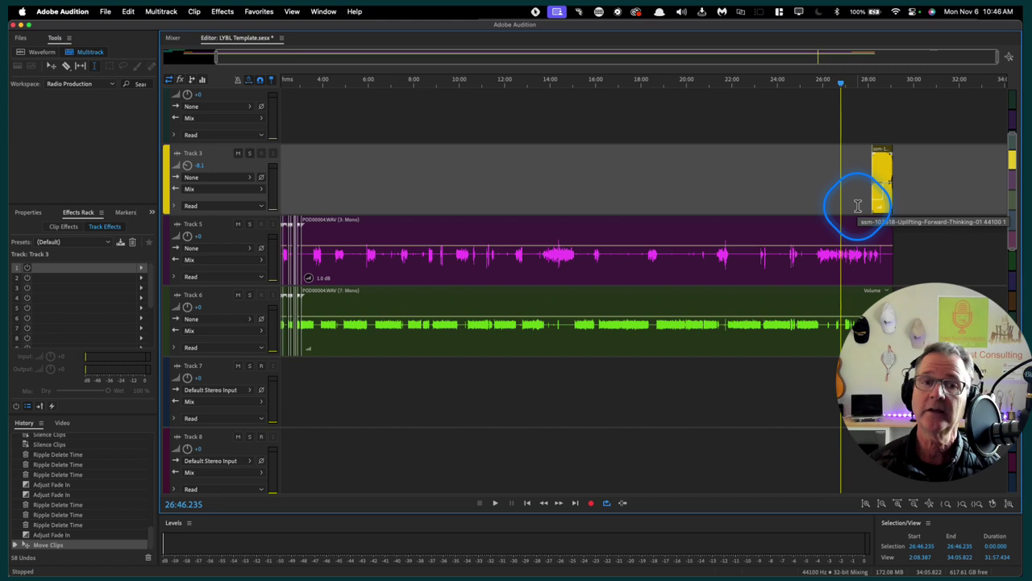
{"action": "left_click", "coordinate": [859, 205]}
{"action": "key", "text": "space"}
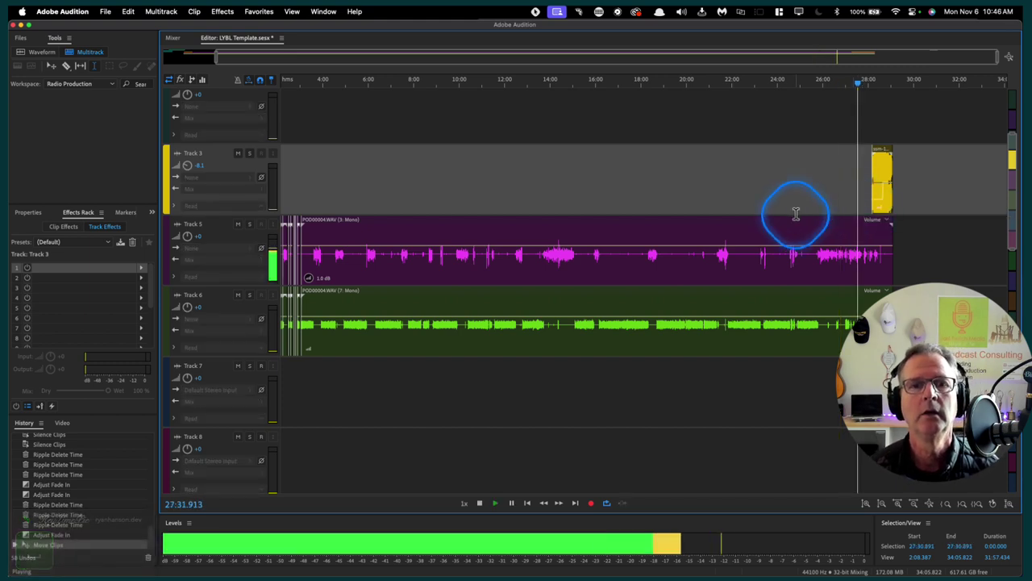
{"action": "scroll", "coordinate": [796, 214], "scroll_direction": "up", "scroll_amount": 1}
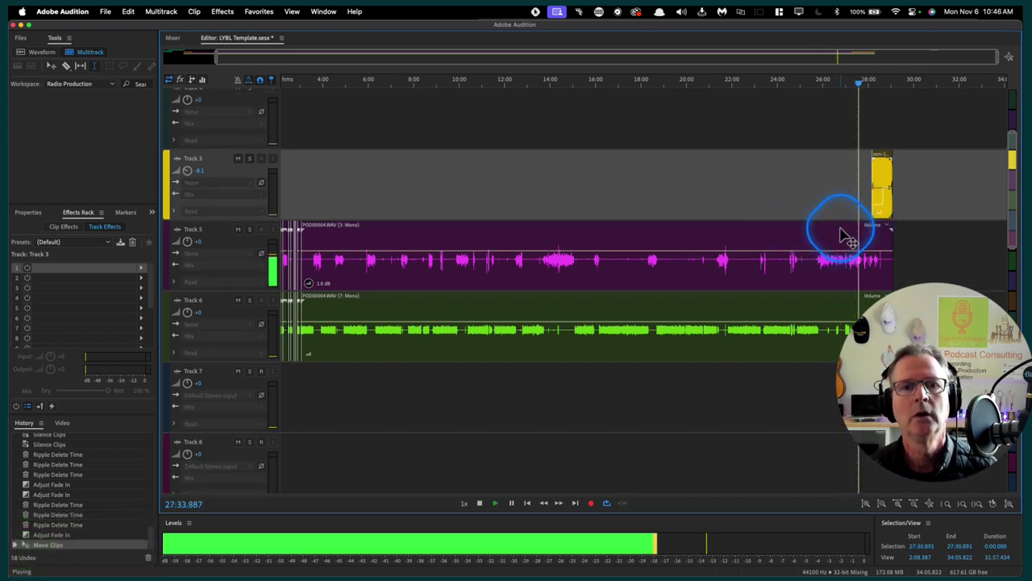
Listen to the Track 5 closing speech from 26:00.000, 26:31.965 and 26:50.000 ahead of the closing music clip
{"action": "left_click", "coordinate": [825, 207]}
{"action": "key", "text": "space"}
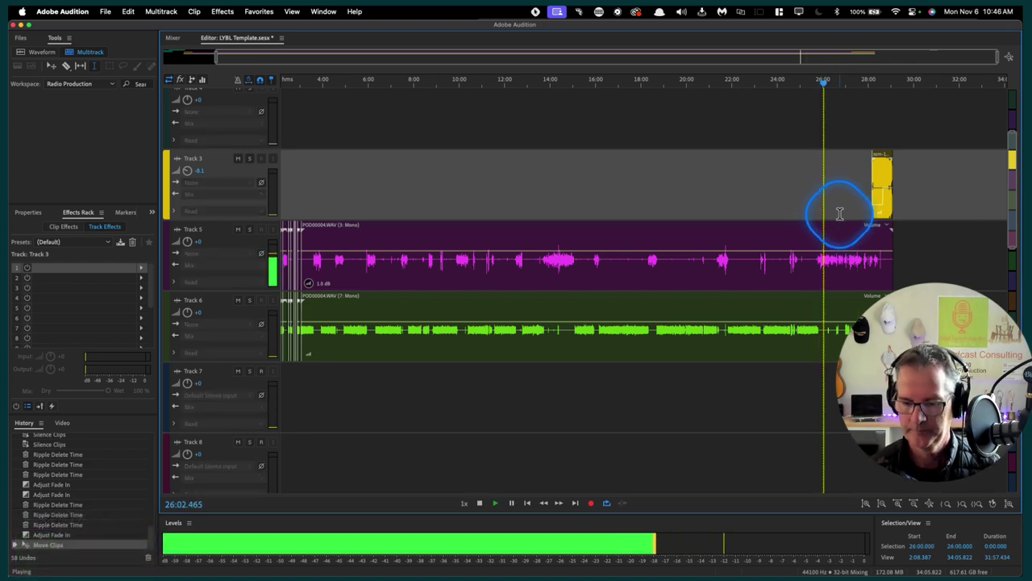
{"action": "key", "text": "equal"}
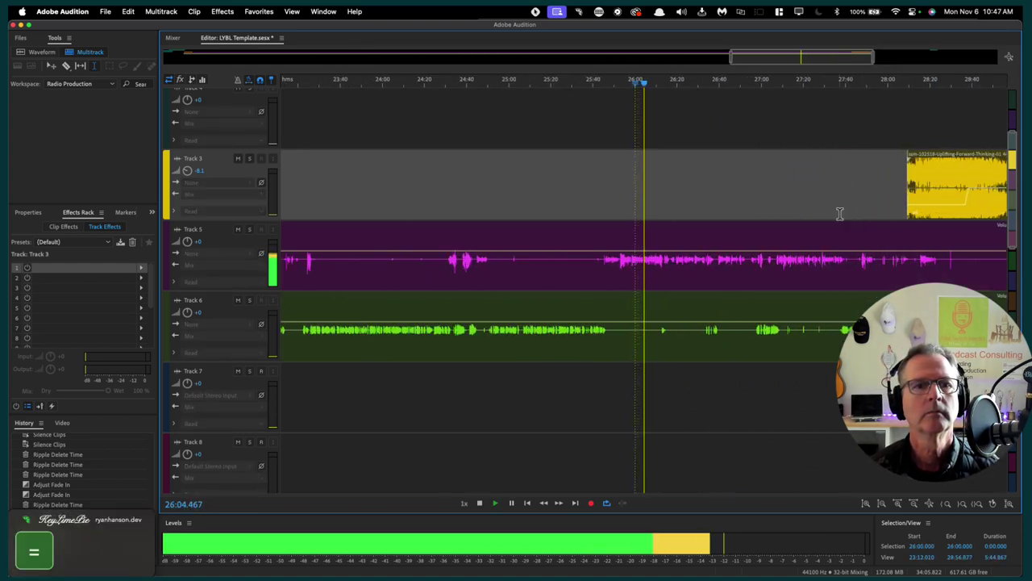
{"action": "key", "text": "equal"}
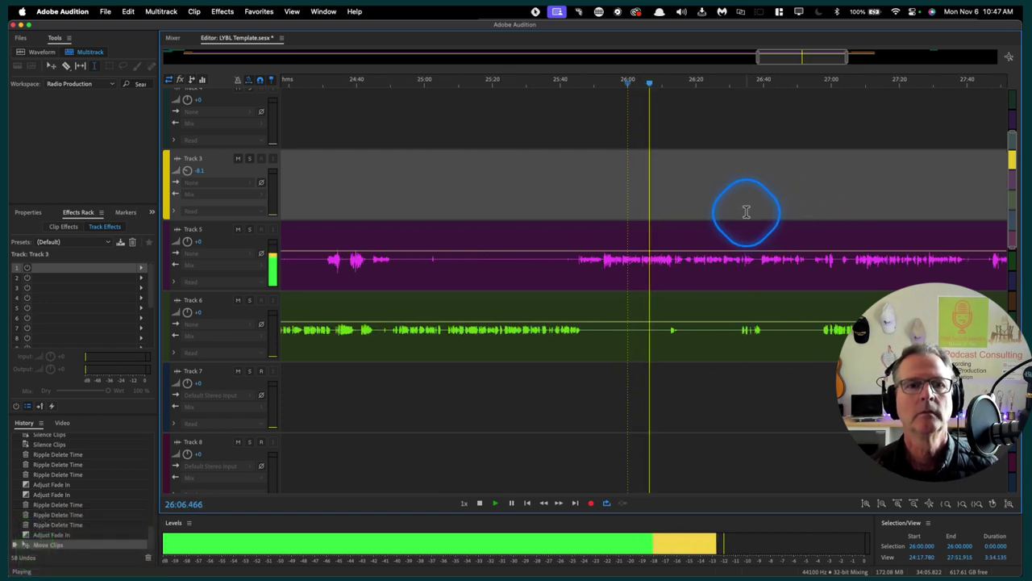
{"action": "key", "text": "space"}
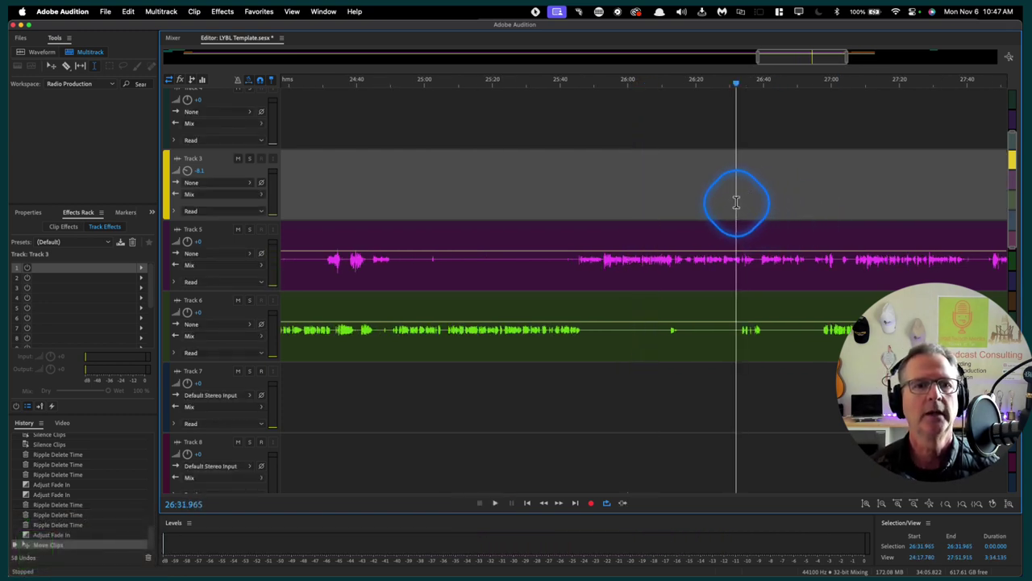
{"action": "key", "text": "space"}
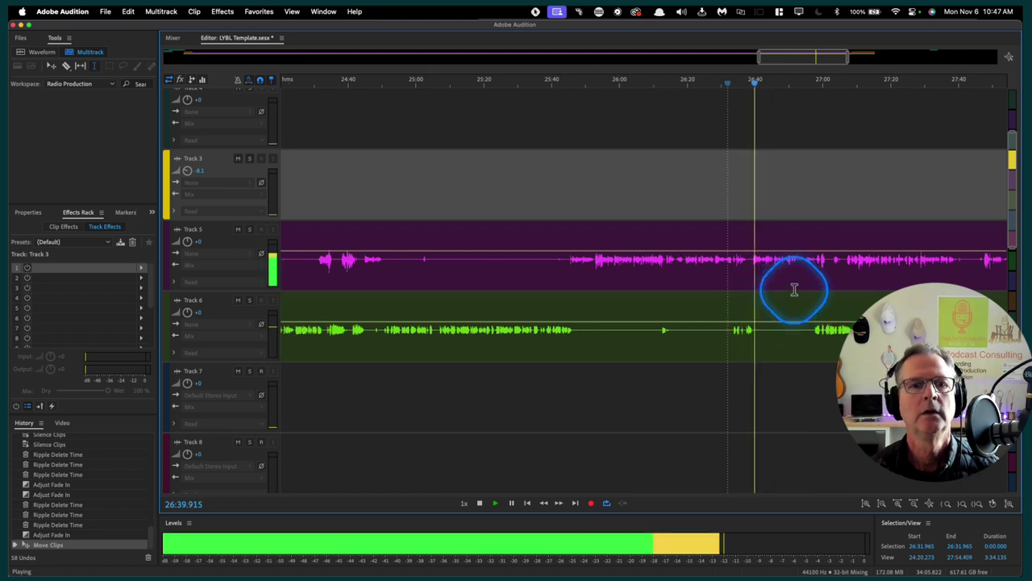
{"action": "left_click", "coordinate": [717, 230]}
{"action": "key", "text": "space"}
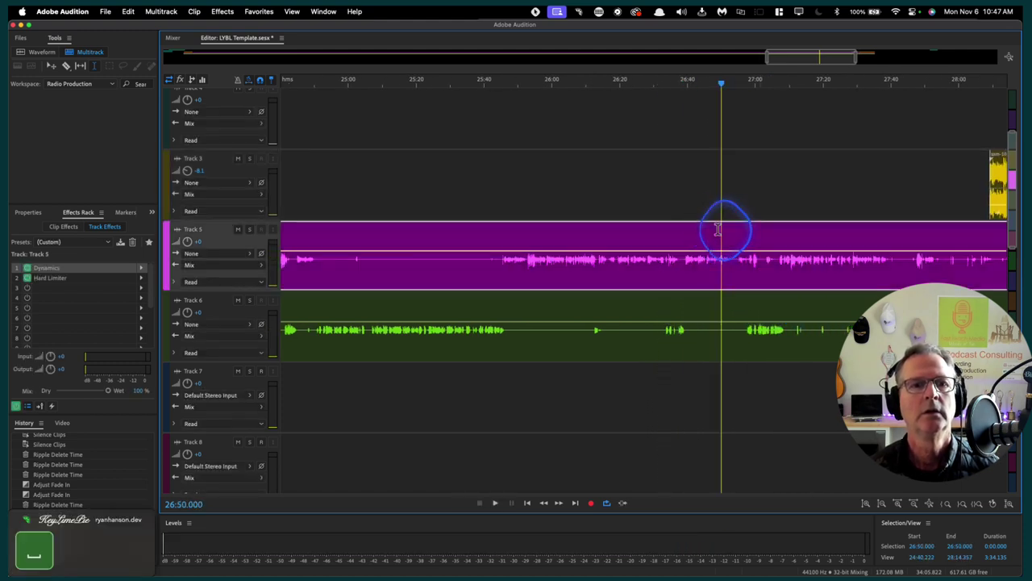
{"action": "key", "text": "space"}
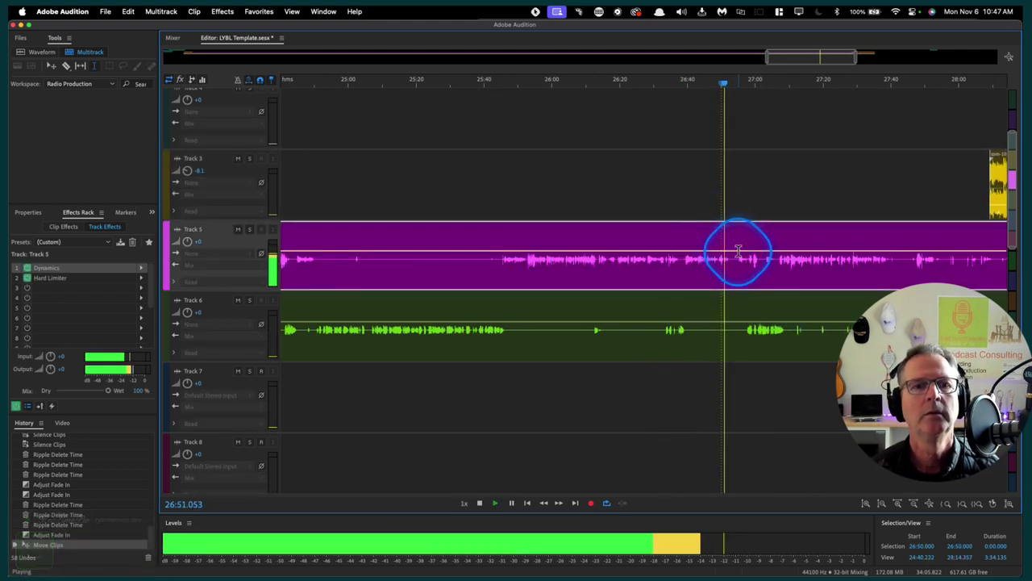
{"action": "key", "text": "space"}
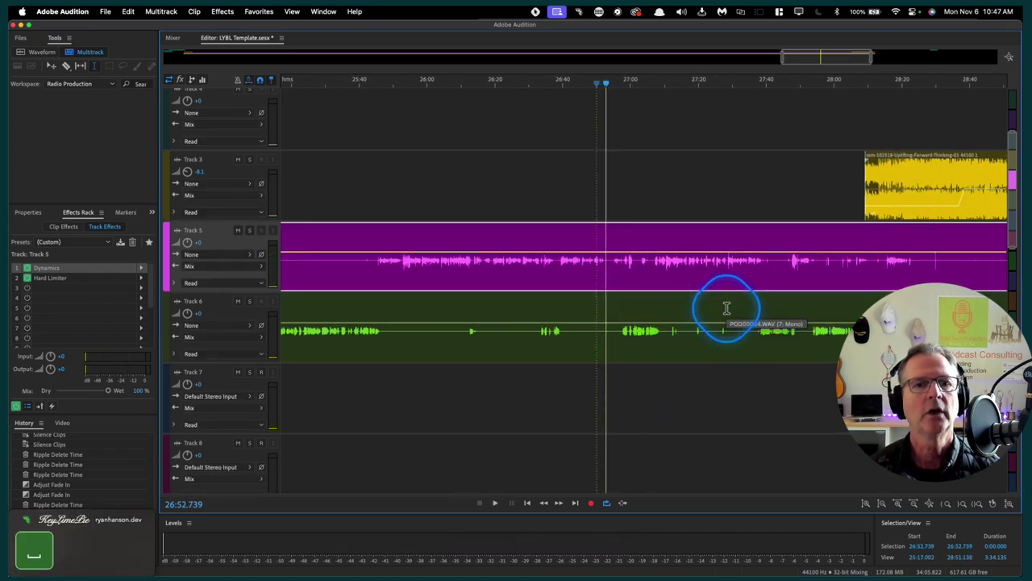
Trim the ends of the Track 5 and Track 6 clips together back to about 26:55, and play the ending from 26:47.082
{"action": "scroll", "coordinate": [726, 307], "scroll_direction": "right", "scroll_amount": 3}
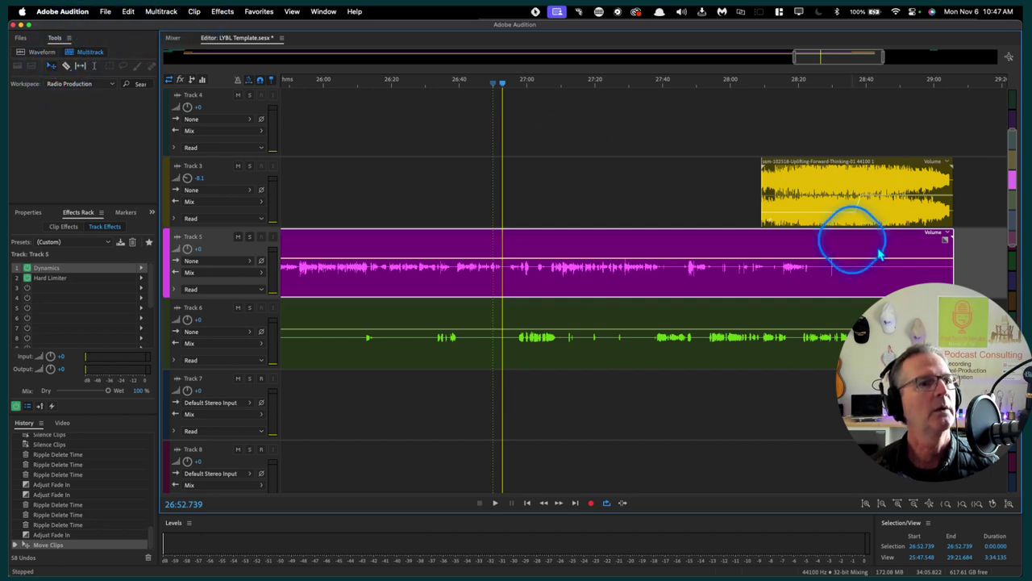
{"action": "left_click_drag", "start_coordinate": [966, 272], "coordinate": [937, 338]}
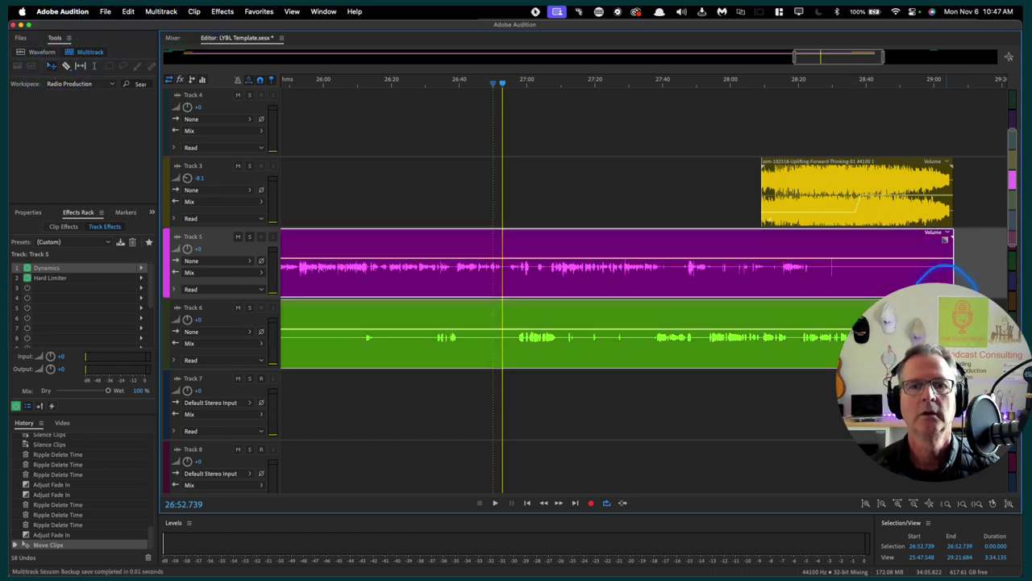
{"action": "left_click_drag", "start_coordinate": [954, 280], "coordinate": [509, 292]}
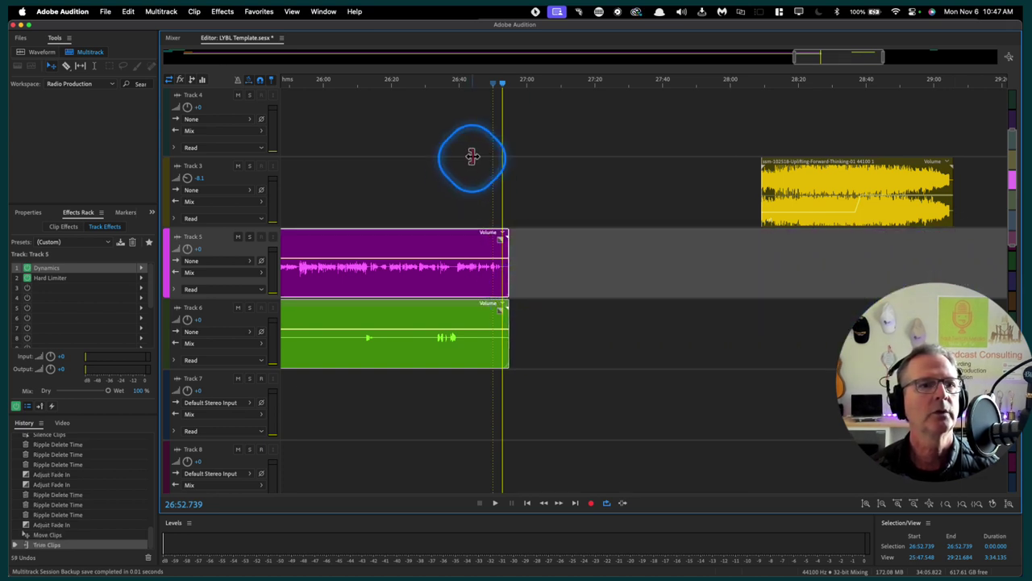
{"action": "left_click", "coordinate": [482, 85]}
{"action": "key", "text": "space"}
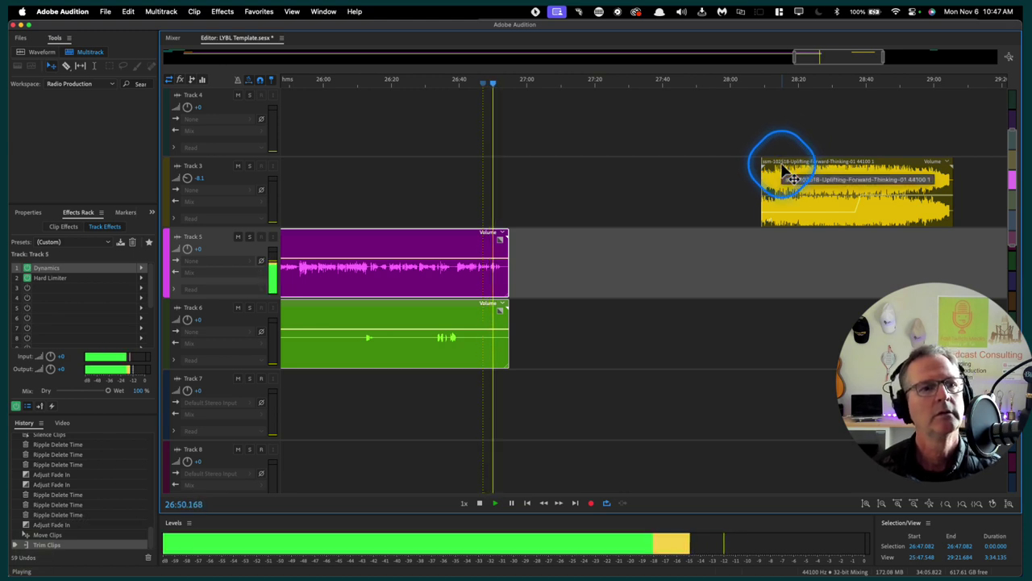
{"action": "key", "text": "space"}
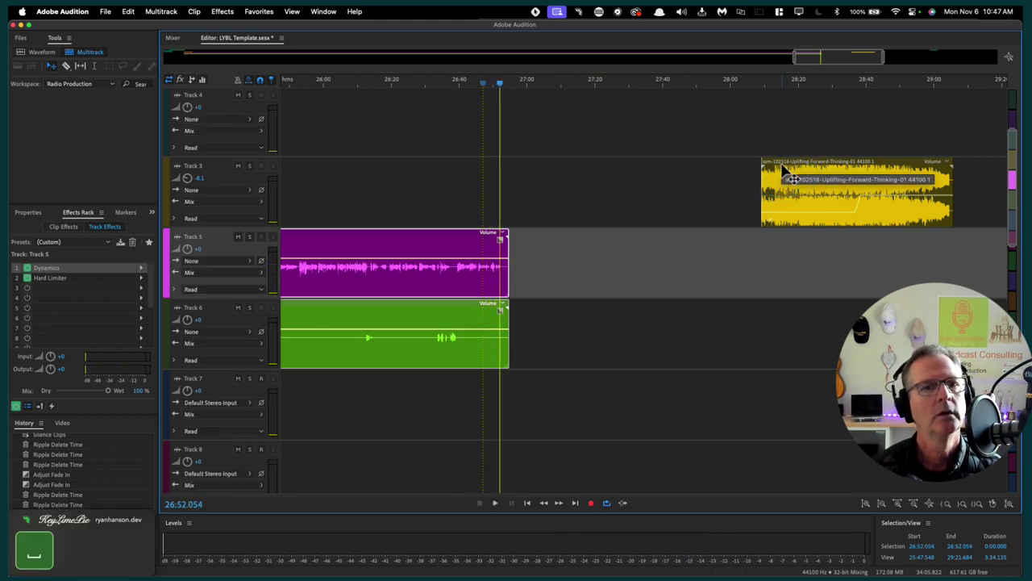
Move the closing music clip on Track 3 earlier to start at about 26:25, and play from 26:25.264
{"action": "left_click_drag", "start_coordinate": [784, 169], "coordinate": [431, 185]}
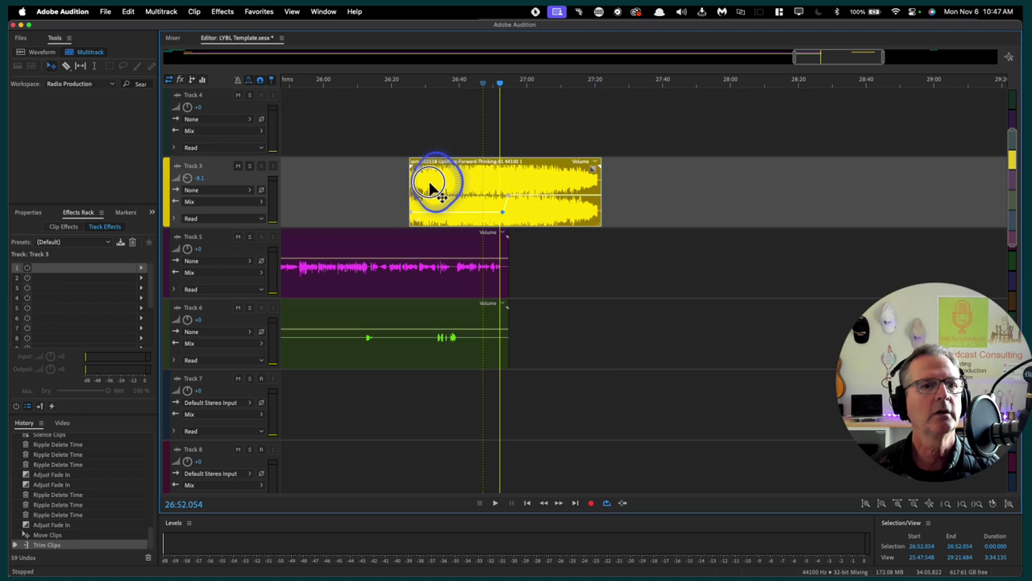
{"action": "left_click", "coordinate": [409, 87]}
{"action": "key", "text": "space"}
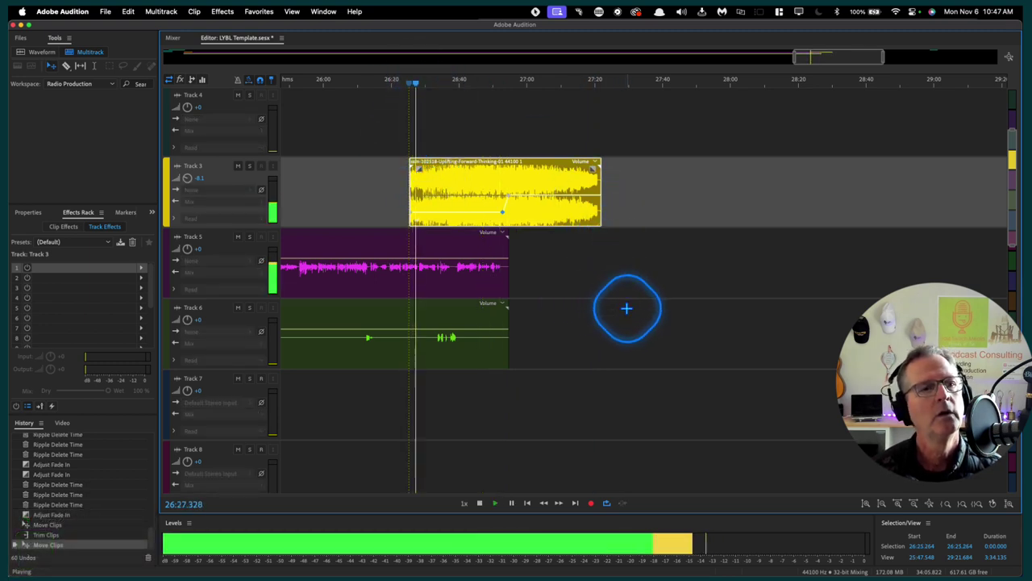
{"action": "key", "text": "space"}
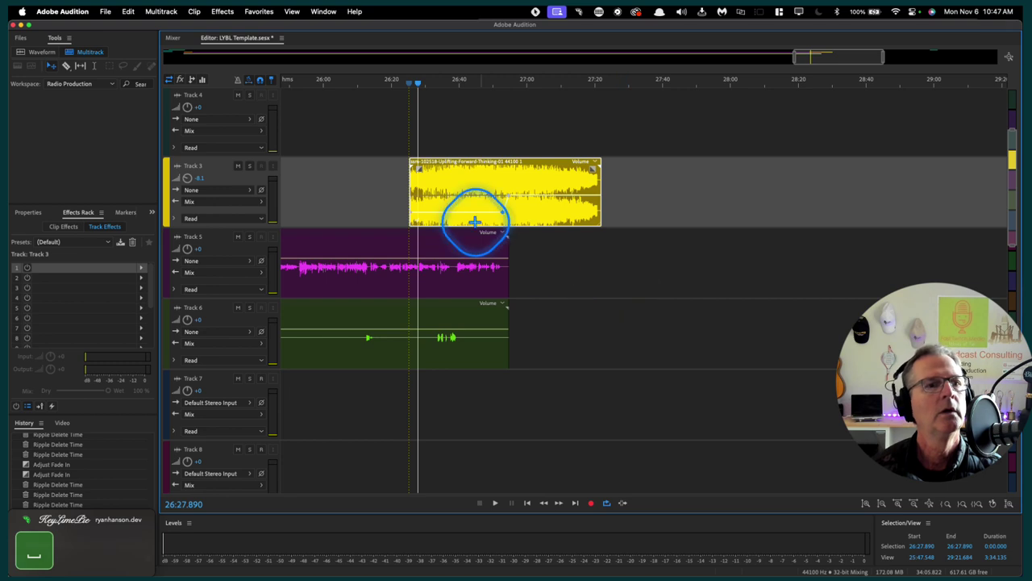
Add a volume keyframe near the start of the Track 3 music, lower the first keyframe for a gradual fade-in, and play from 26:18.250
{"action": "left_click", "coordinate": [423, 213]}
{"action": "left_click_drag", "start_coordinate": [412, 216], "coordinate": [393, 187]}
{"action": "left_click", "coordinate": [387, 84]}
{"action": "key", "text": "space"}
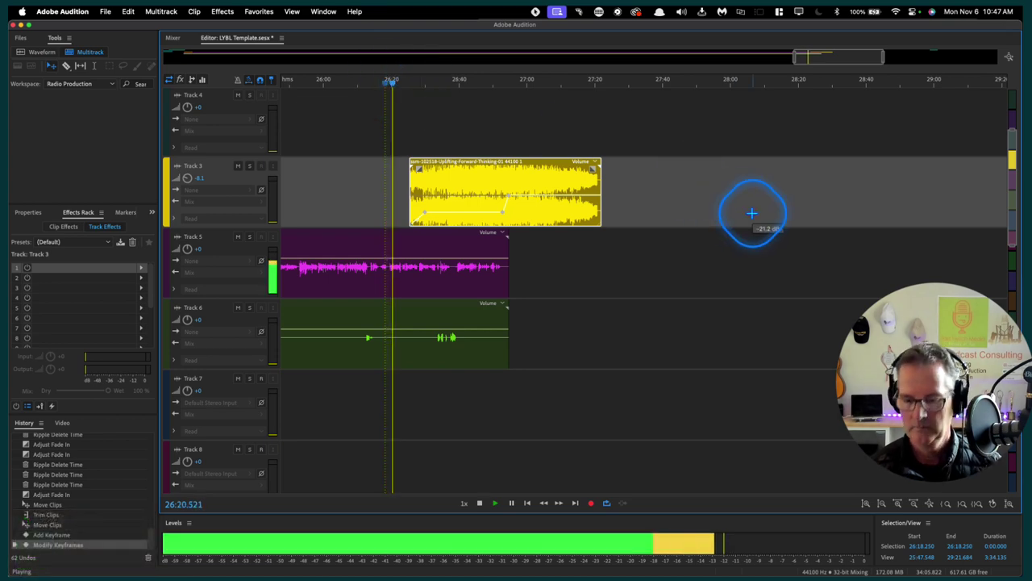
{"action": "key", "text": "equal"}
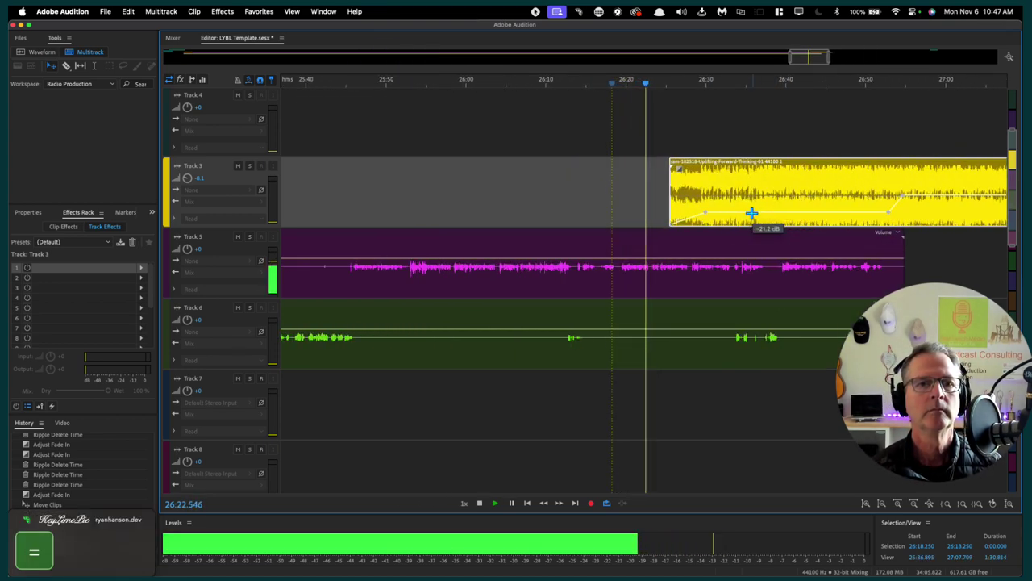
{"action": "scroll", "coordinate": [807, 297], "scroll_direction": "up", "scroll_amount": 1}
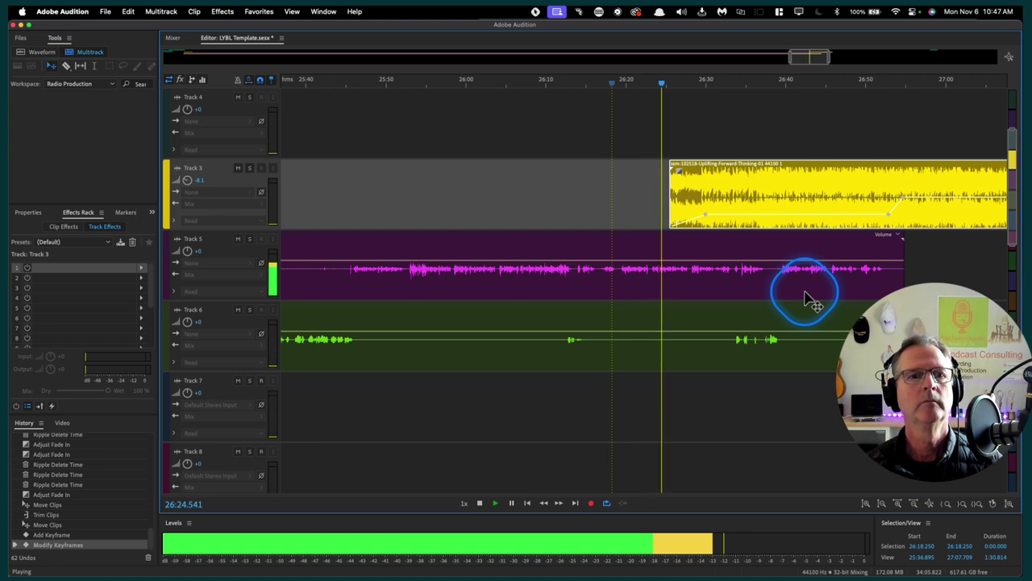
{"action": "scroll", "coordinate": [797, 391], "scroll_direction": "right", "scroll_amount": 1}
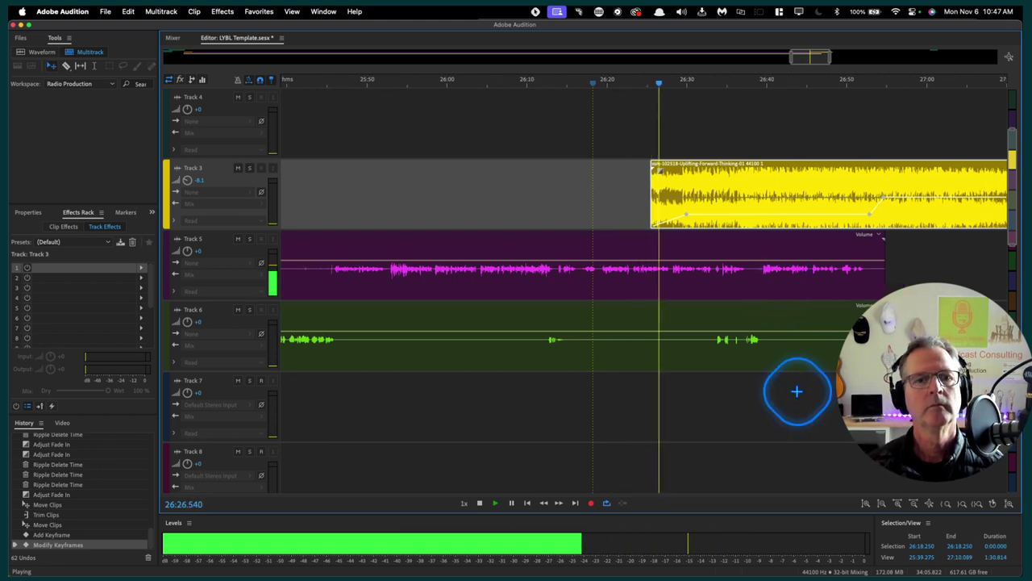
{"action": "scroll", "coordinate": [797, 391], "scroll_direction": "right", "scroll_amount": 5}
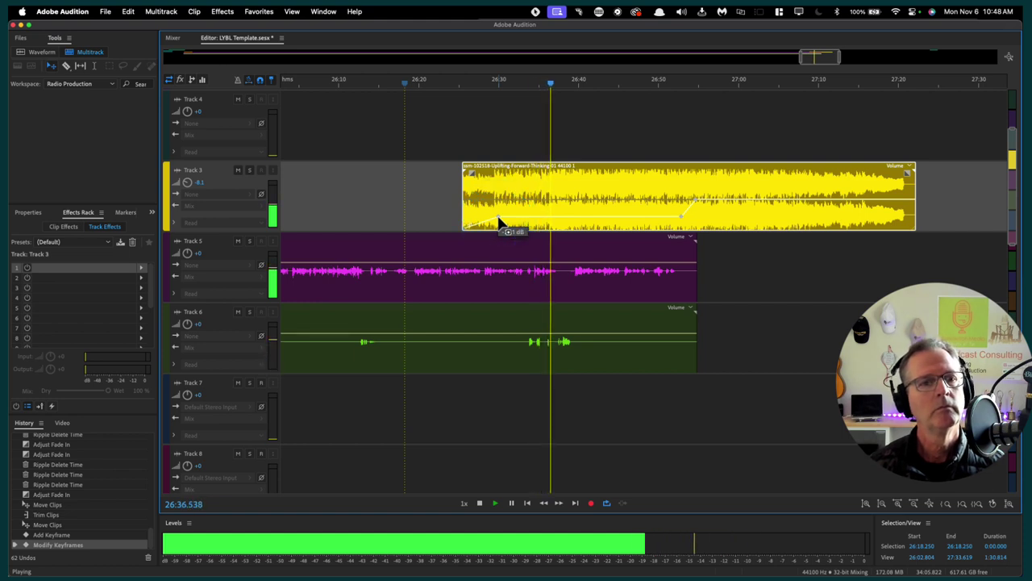
{"action": "key", "text": "space"}
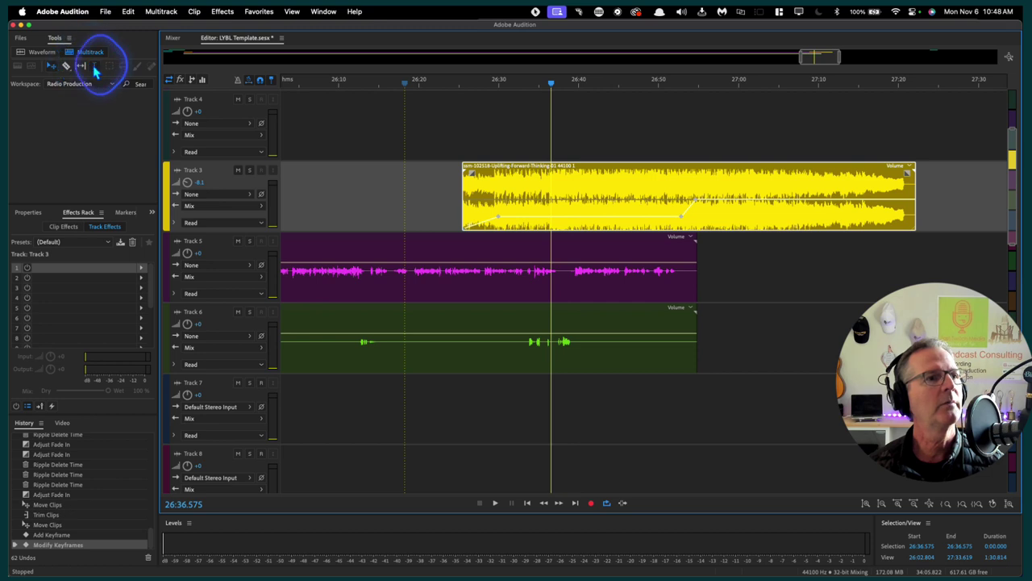
Silence the Track 6 clip between 26:33.142 and 26:36.645, and play the result from 26:30.000
{"action": "left_click_drag", "start_coordinate": [551, 326], "coordinate": [524, 331]}
{"action": "key", "text": "z"}
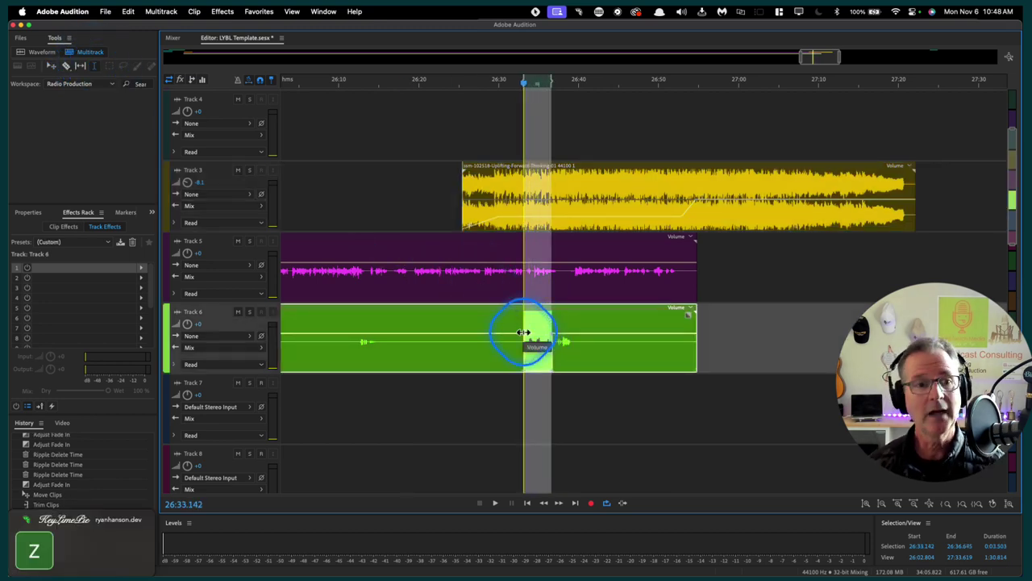
{"action": "left_click", "coordinate": [498, 141]}
{"action": "key", "text": "space"}
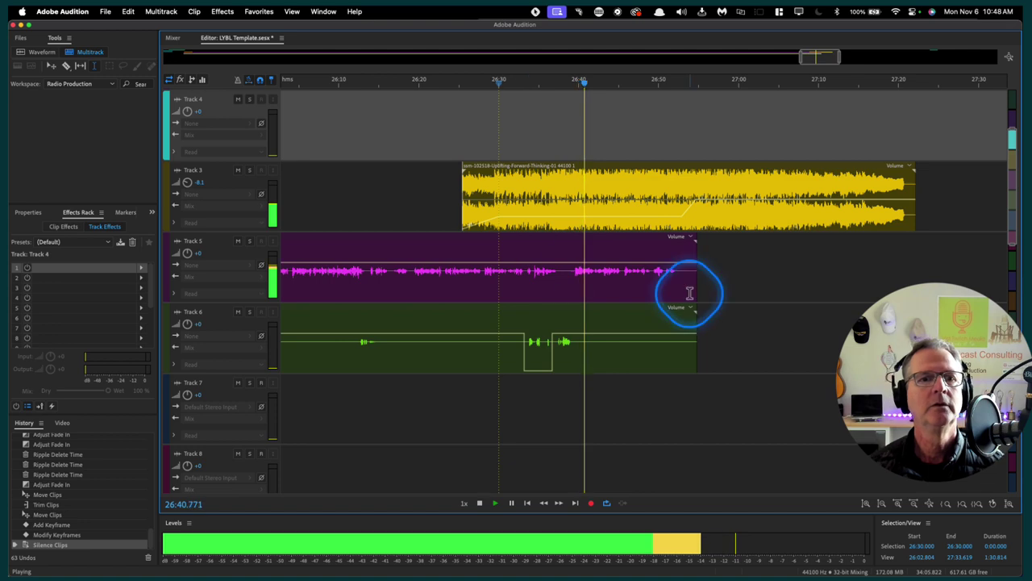
Move the outro voice clip on Track 1 earlier to start at about 27:00, after the end of the conversation
{"action": "scroll", "coordinate": [739, 282], "scroll_direction": "right", "scroll_amount": 3}
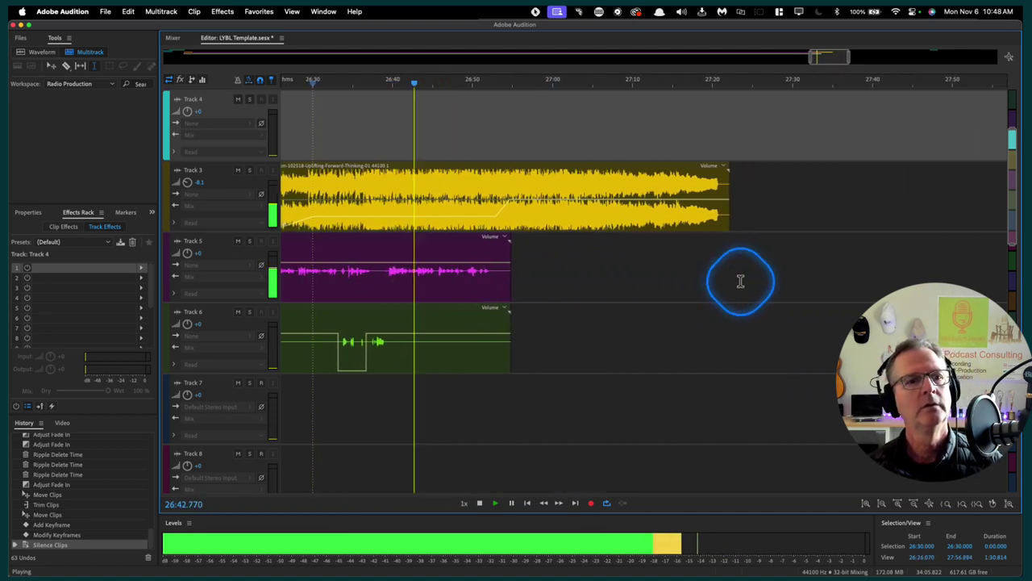
{"action": "scroll", "coordinate": [741, 282], "scroll_direction": "left", "scroll_amount": 3}
{"action": "key", "text": "minus"}
{"action": "key", "text": "minus"}
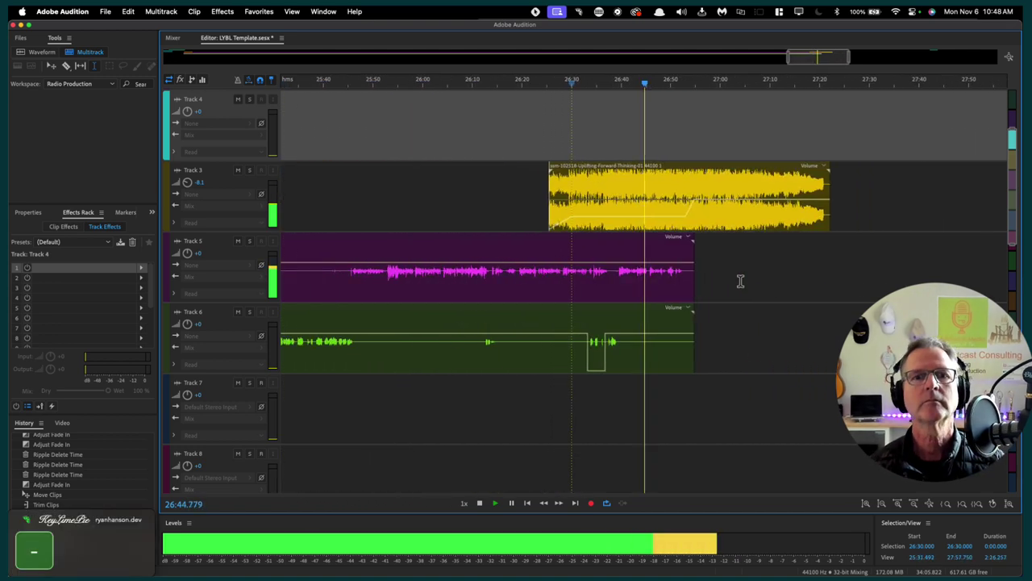
{"action": "key", "text": "minus"}
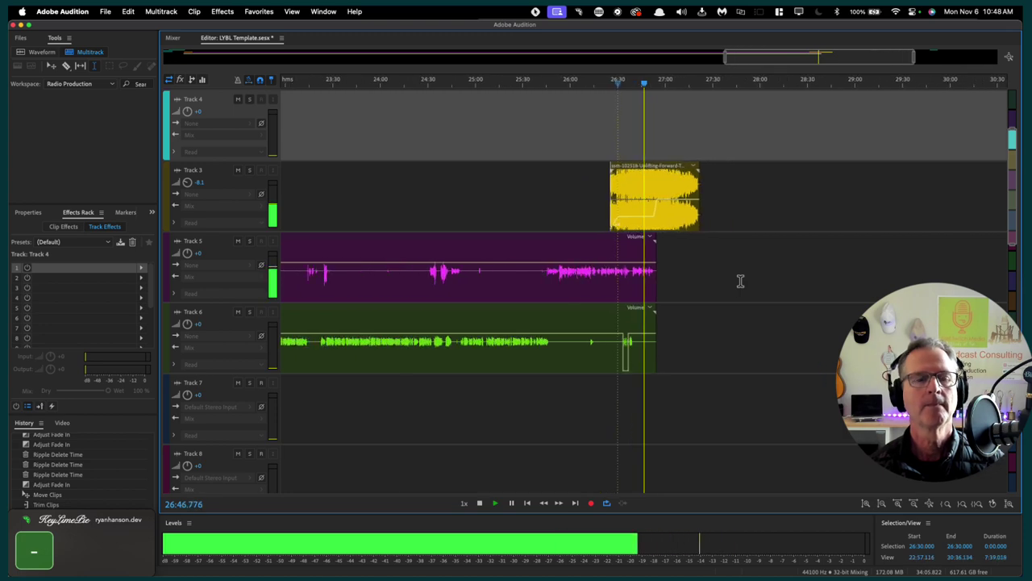
{"action": "scroll", "coordinate": [741, 282], "scroll_direction": "down", "scroll_amount": 4}
{"action": "scroll", "coordinate": [740, 282], "scroll_direction": "right", "scroll_amount": 3}
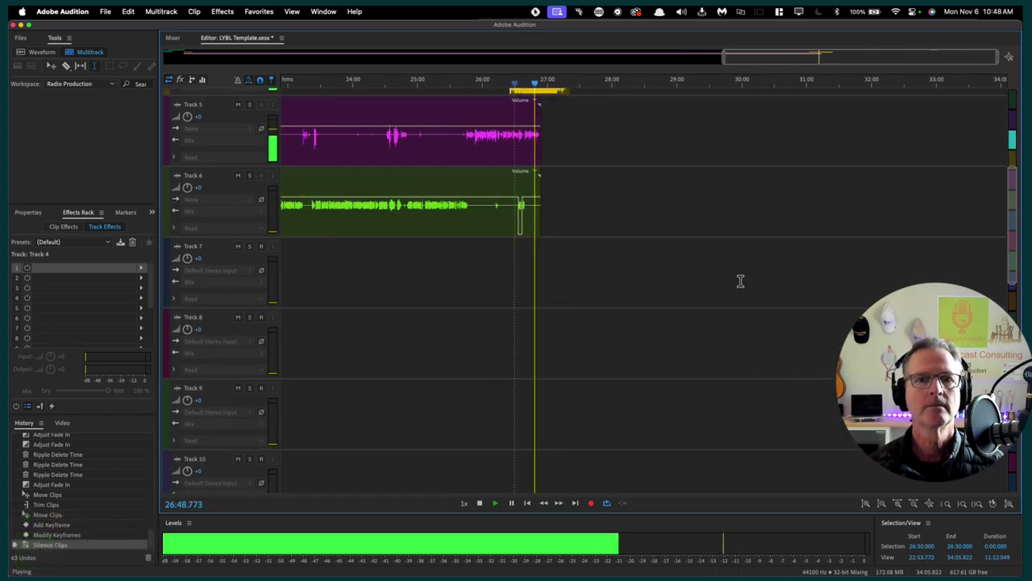
{"action": "scroll", "coordinate": [741, 282], "scroll_direction": "up", "scroll_amount": 4}
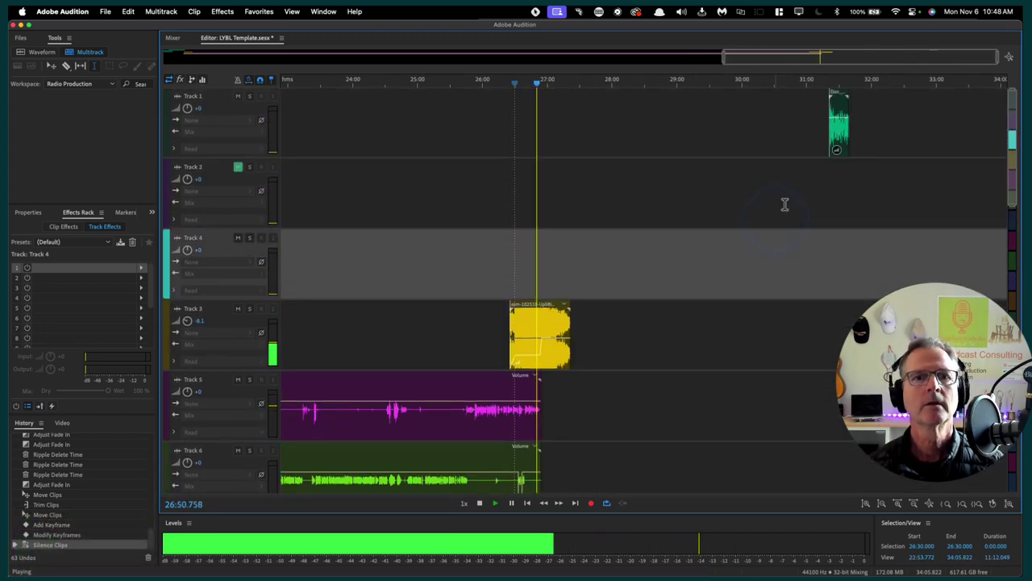
{"action": "left_click", "coordinate": [834, 104]}
{"action": "key", "text": "space"}
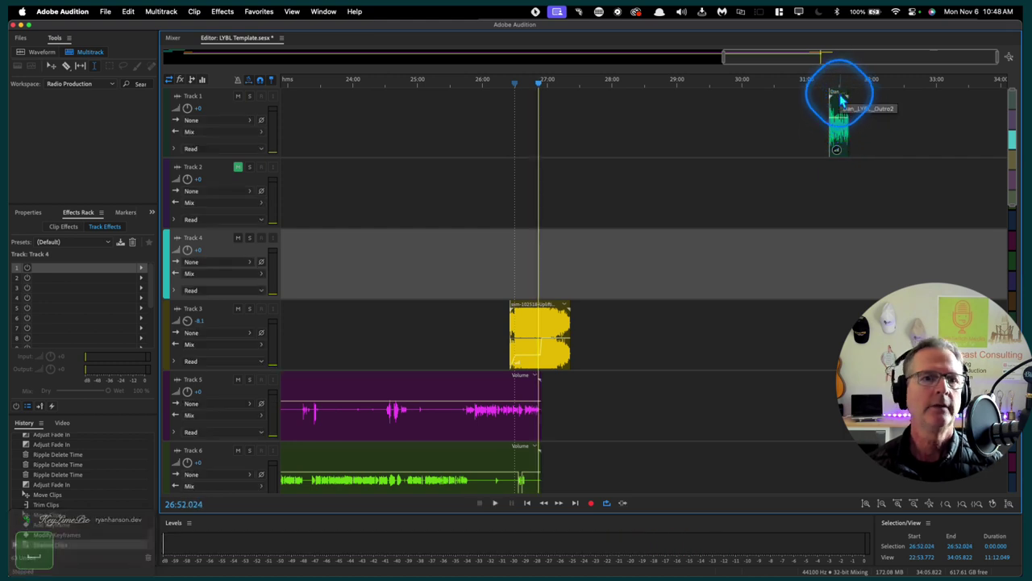
{"action": "left_click_drag", "start_coordinate": [841, 100], "coordinate": [539, 98]}
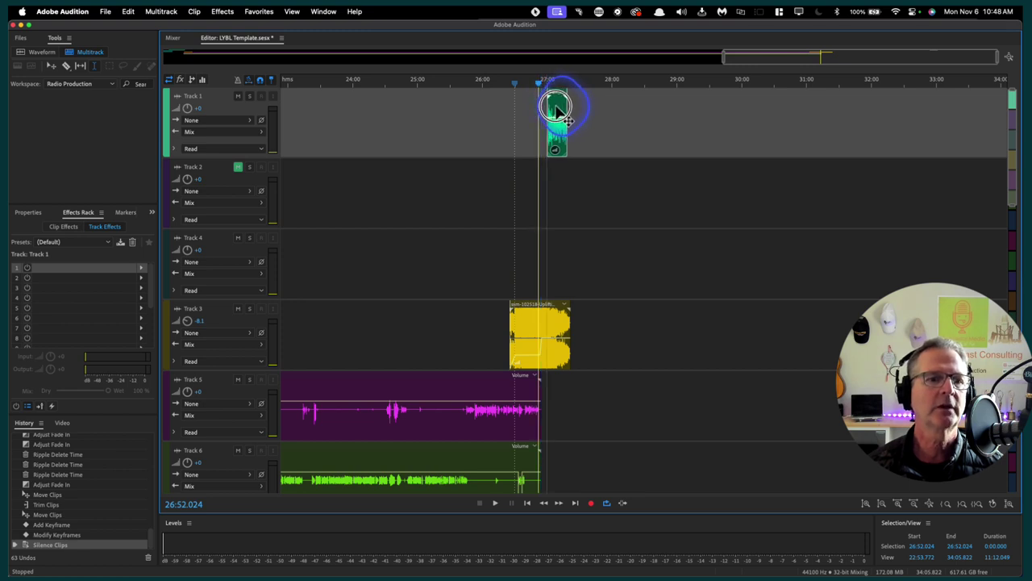
Listen from 26:42.191 to how the closing speech and music lead toward the Track 1 outro clip
{"action": "left_click", "coordinate": [530, 85]}
{"action": "key", "text": "space"}
{"action": "key", "text": "equal"}
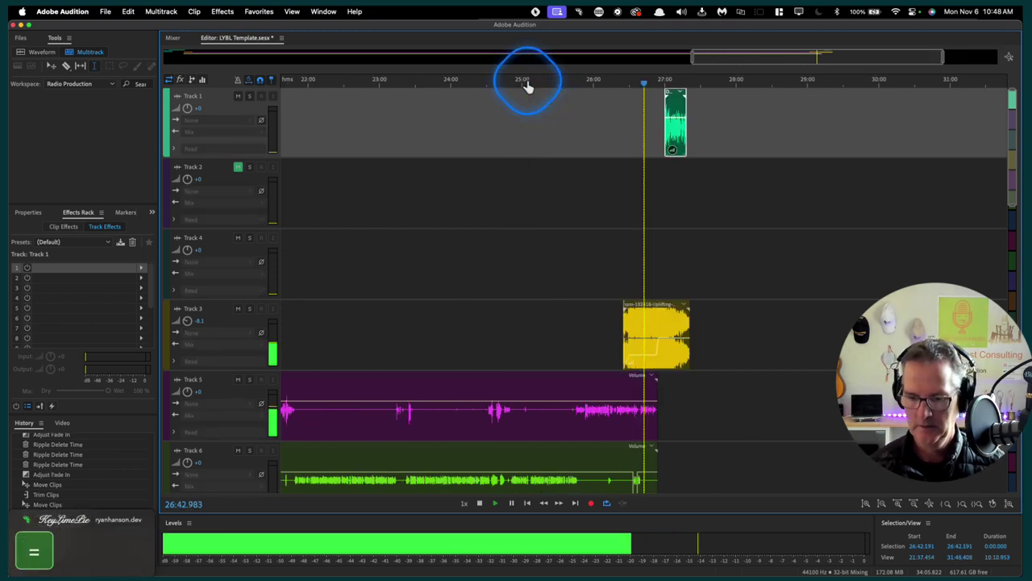
{"action": "key", "text": "equal"}
{"action": "key", "text": "equal"}
{"action": "key", "text": "equal"}
{"action": "key", "text": "equal"}
{"action": "key", "text": "equal"}
{"action": "key", "text": "equal"}
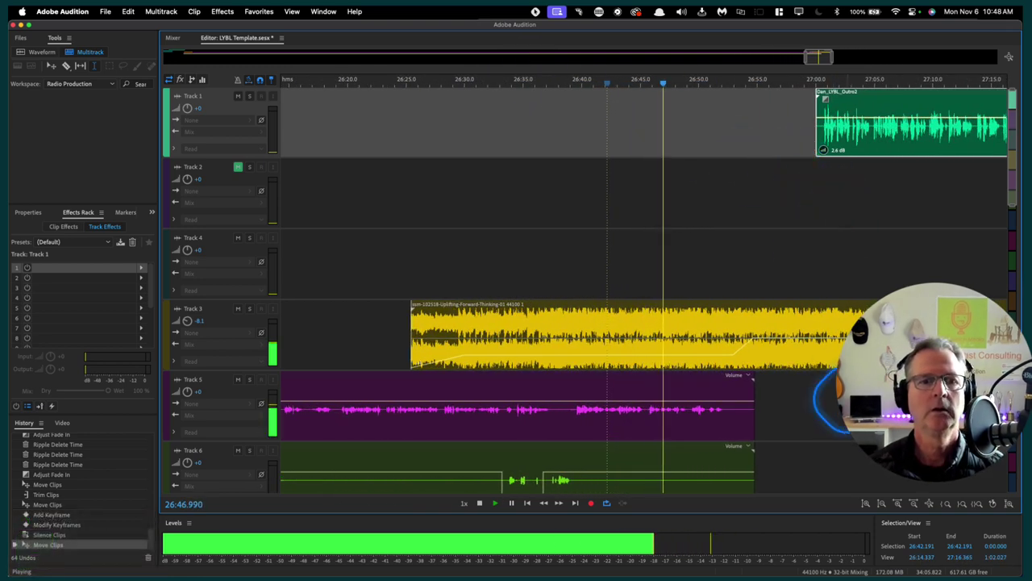
{"action": "scroll", "coordinate": [847, 404], "scroll_direction": "right", "scroll_amount": 3}
{"action": "scroll", "coordinate": [831, 399], "scroll_direction": "right", "scroll_amount": 2}
{"action": "left_click", "coordinate": [759, 95]}
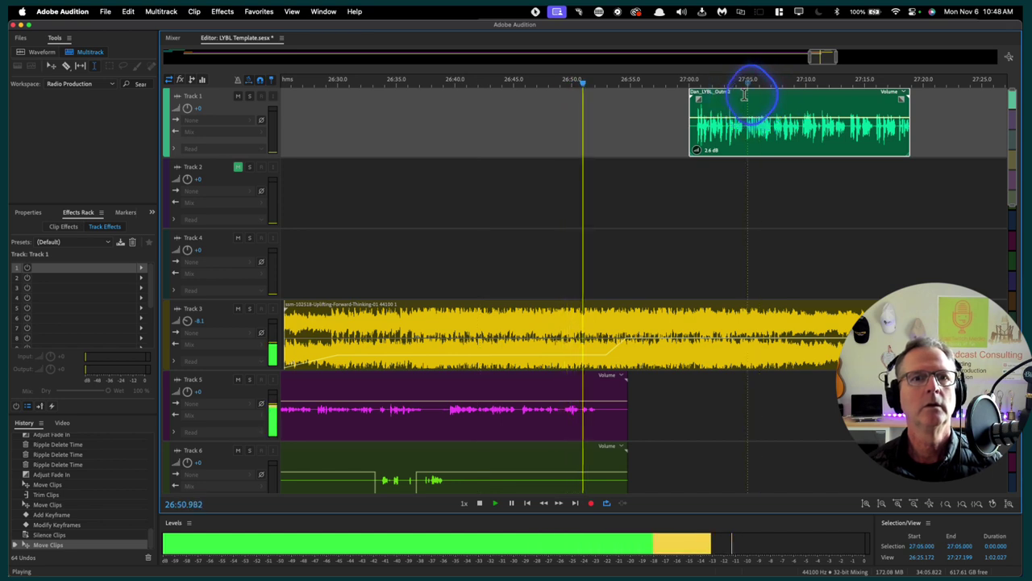
{"action": "left_click", "coordinate": [744, 97]}
{"action": "left_click", "coordinate": [623, 202]}
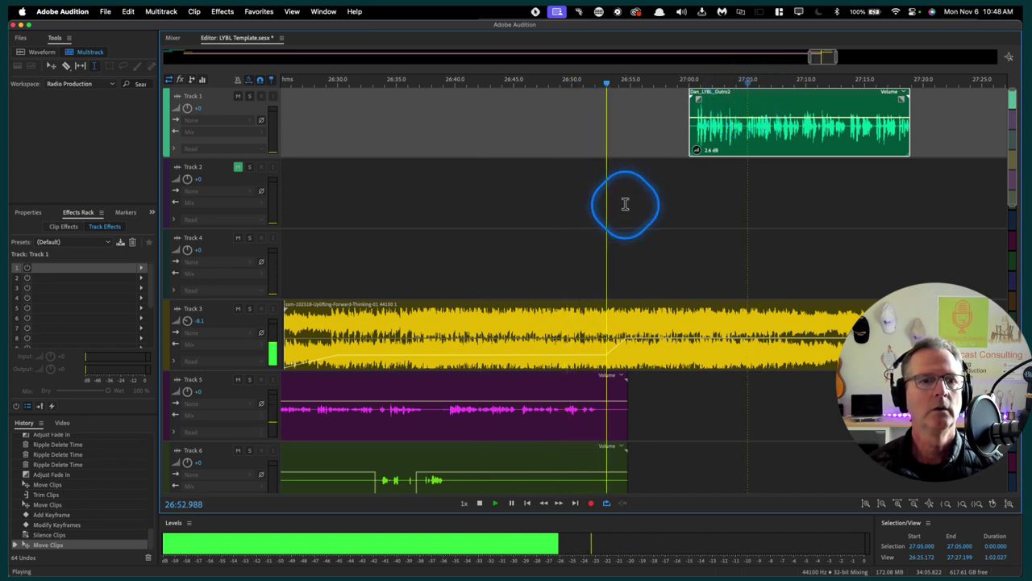
{"action": "key", "text": "space"}
Shift the Track 3 music clip about 1.4 seconds earlier, and play the transition from 26:50.678
{"action": "left_click", "coordinate": [594, 296]}
{"action": "left_click", "coordinate": [594, 305]}
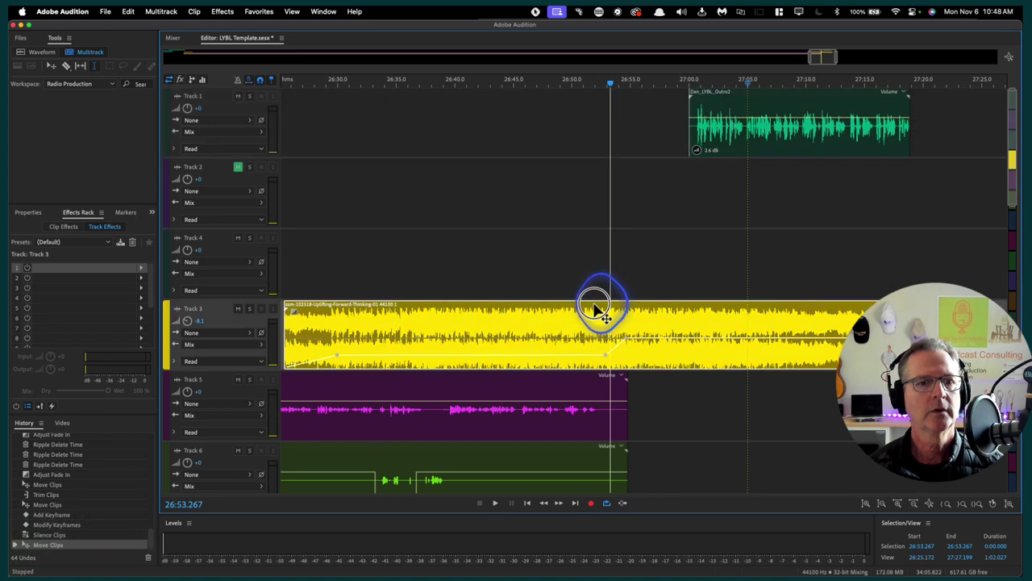
{"action": "left_click", "coordinate": [580, 249]}
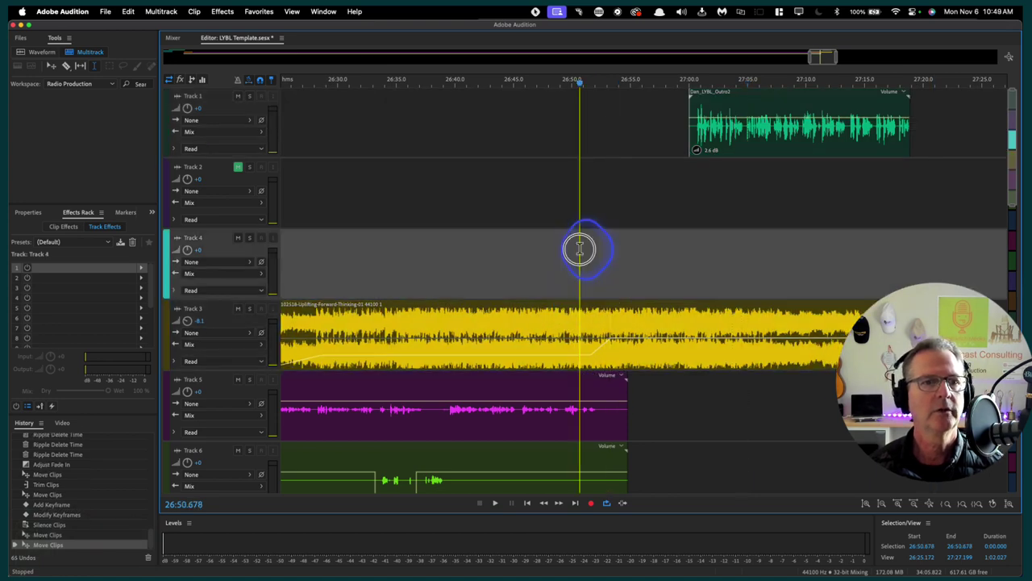
{"action": "key", "text": "space"}
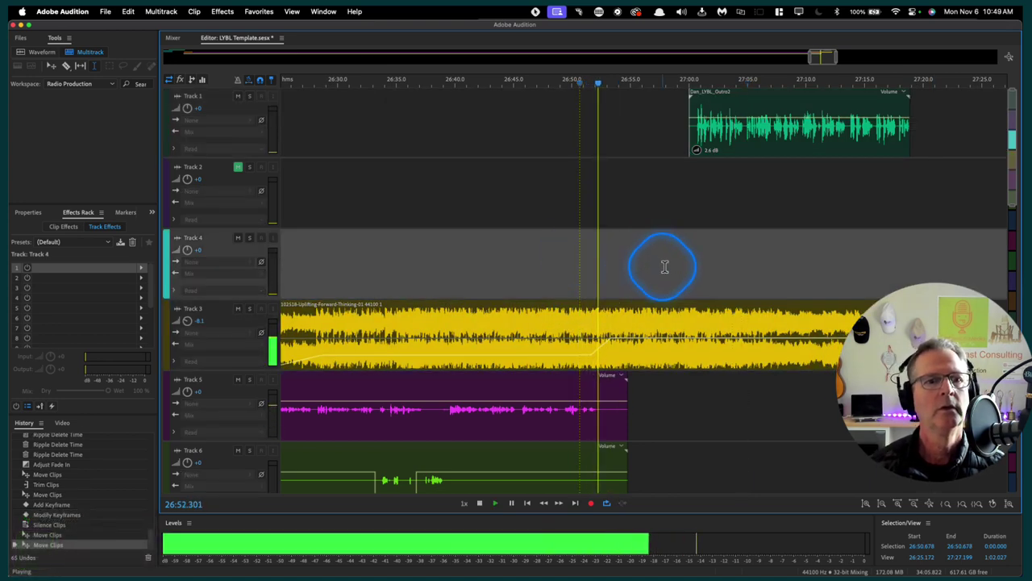
Lower the Track 3 volume keyframe at about 26:53 so the music rises only slightly after the closing speech
{"action": "left_click", "coordinate": [617, 333]}
{"action": "key", "text": "space"}
{"action": "left_click_drag", "start_coordinate": [613, 342], "coordinate": [609, 349]}
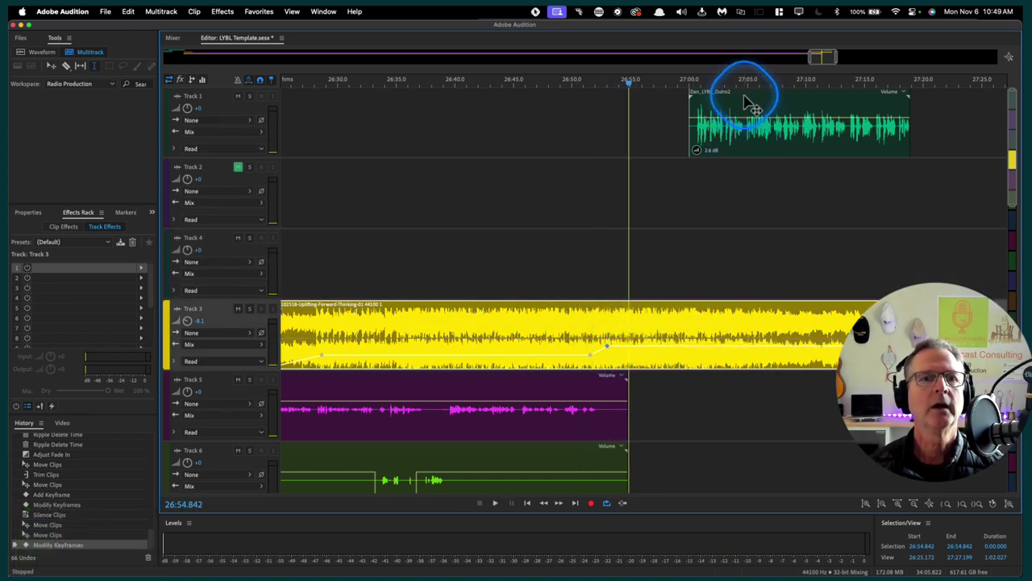
Move the Track 1 outro clip earlier to start at about 26:56, and play the transition from 26:51.000
{"action": "left_click_drag", "start_coordinate": [745, 91], "coordinate": [696, 98]}
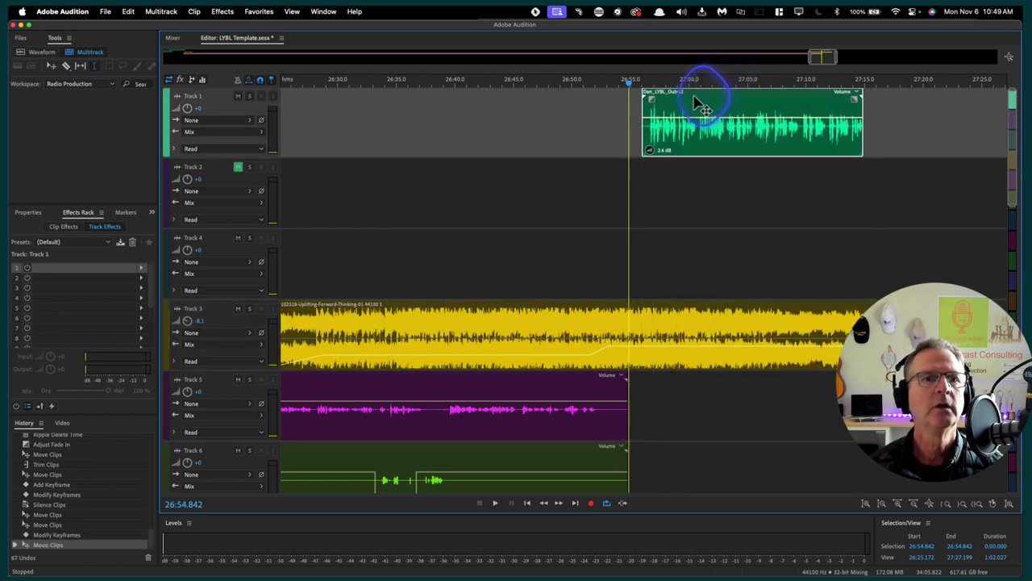
{"action": "left_click", "coordinate": [583, 100]}
{"action": "key", "text": "space"}
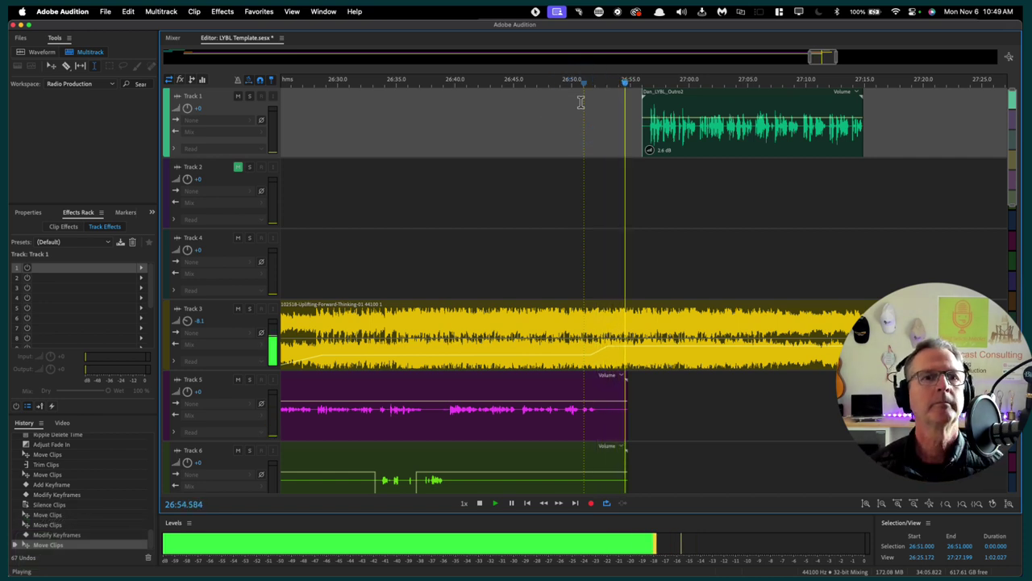
{"action": "key", "text": "space"}
Move the Track 1 outro clip to start where the Track 5 clip ends, at about 26:55, and play from 26:48.646
{"action": "left_click_drag", "start_coordinate": [702, 103], "coordinate": [682, 96]}
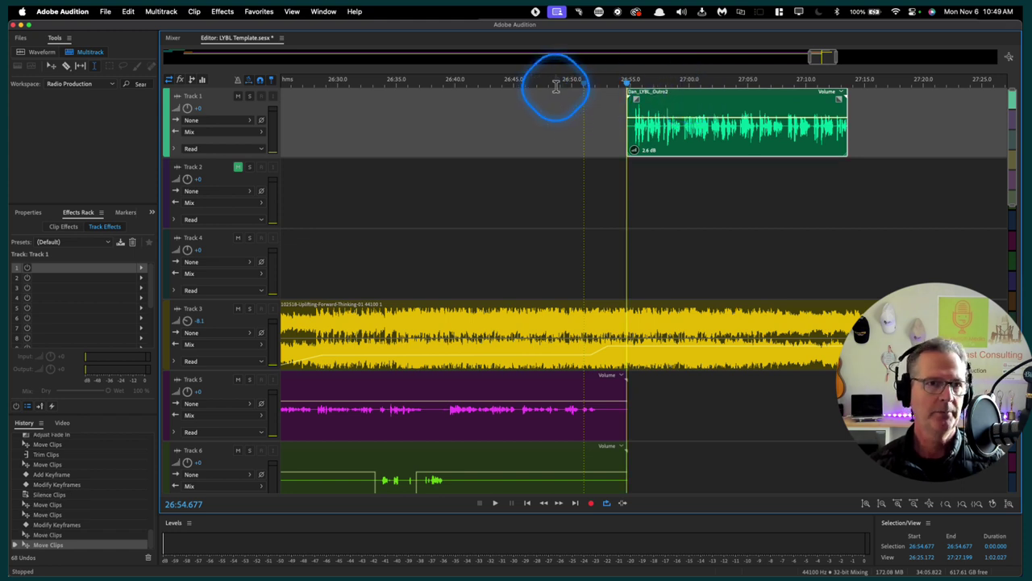
{"action": "left_click", "coordinate": [556, 98]}
{"action": "key", "text": "space"}
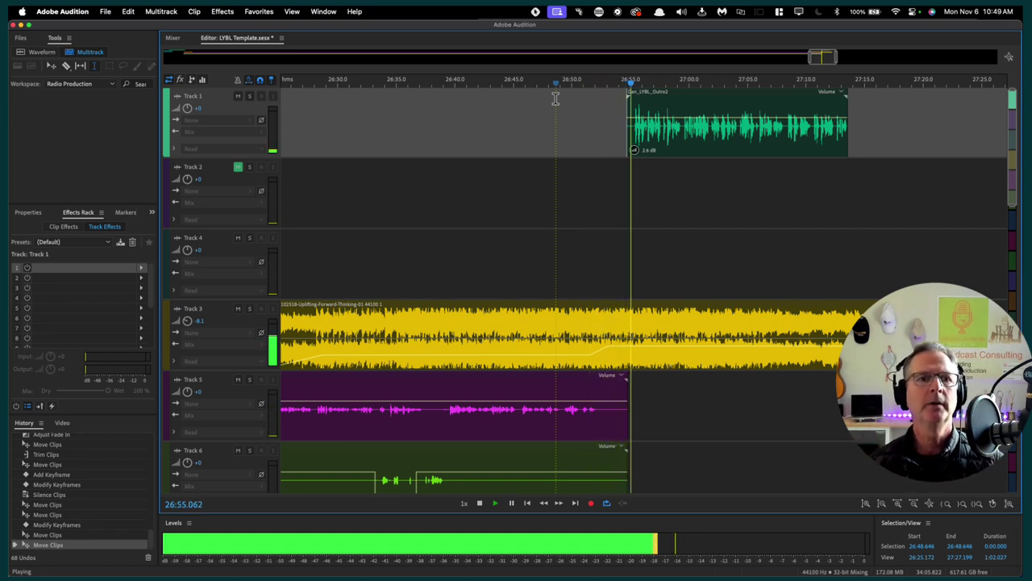
Stop playback and lower the clip gain of the Track 1 outro clip to 0.3 dB
{"action": "key", "text": "space"}
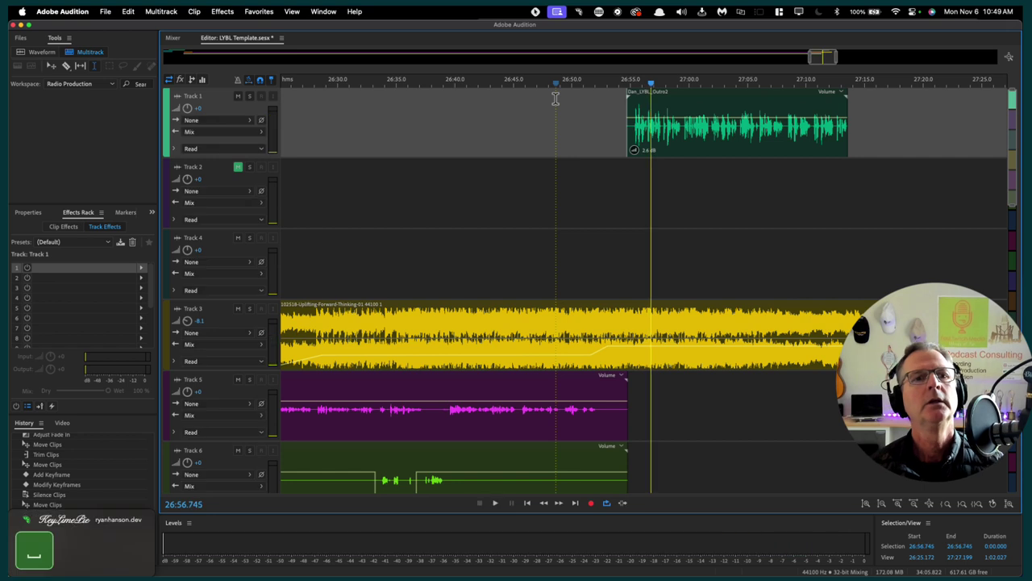
{"action": "left_click", "coordinate": [666, 97]}
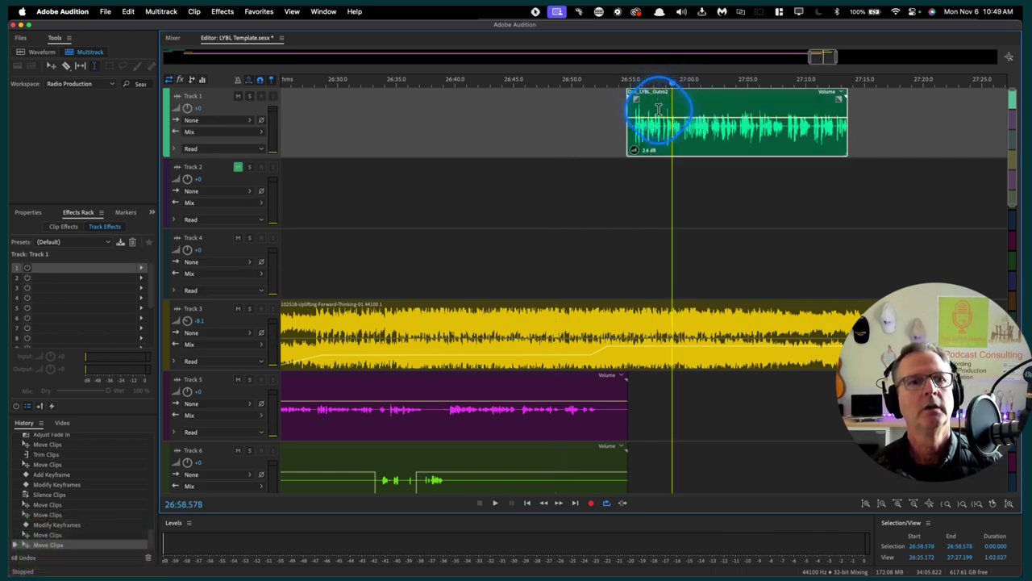
{"action": "left_click", "coordinate": [654, 97]}
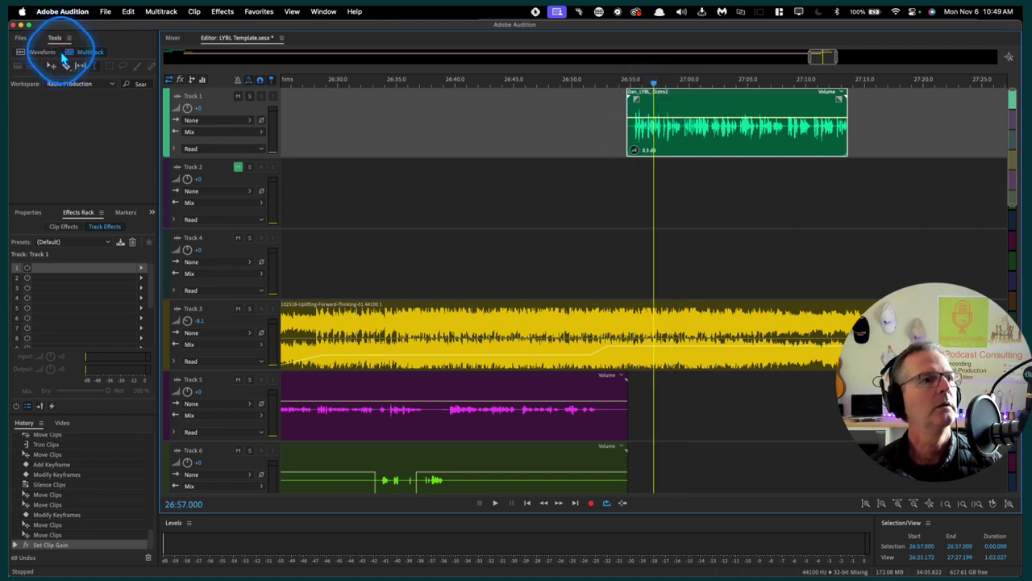
Move the Track 1 outro clip slightly earlier to start at about 26:54, and play the transition from 26:49.820
{"action": "left_click_drag", "start_coordinate": [684, 109], "coordinate": [677, 107]}
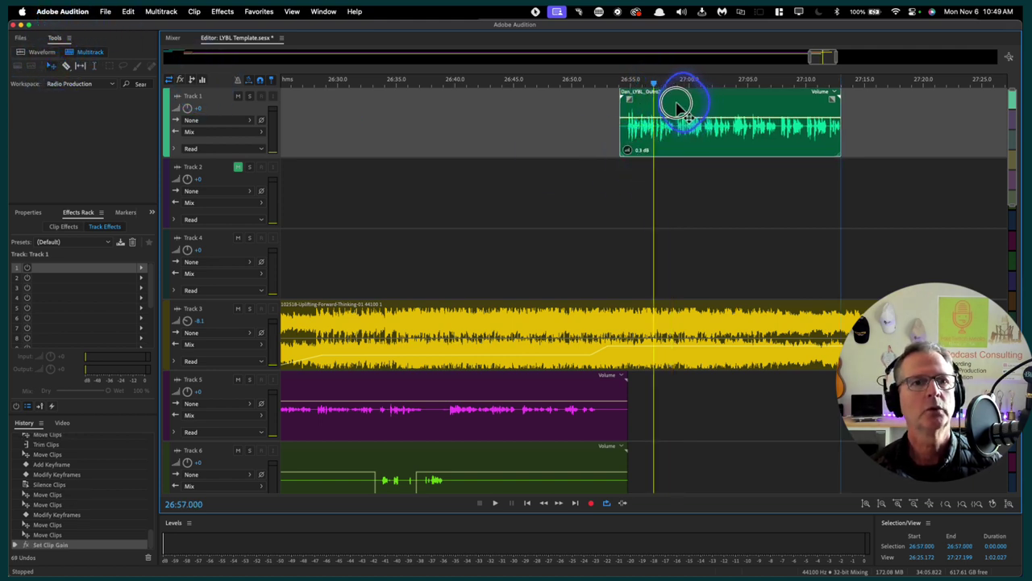
{"action": "left_click", "coordinate": [569, 83]}
{"action": "key", "text": "space"}
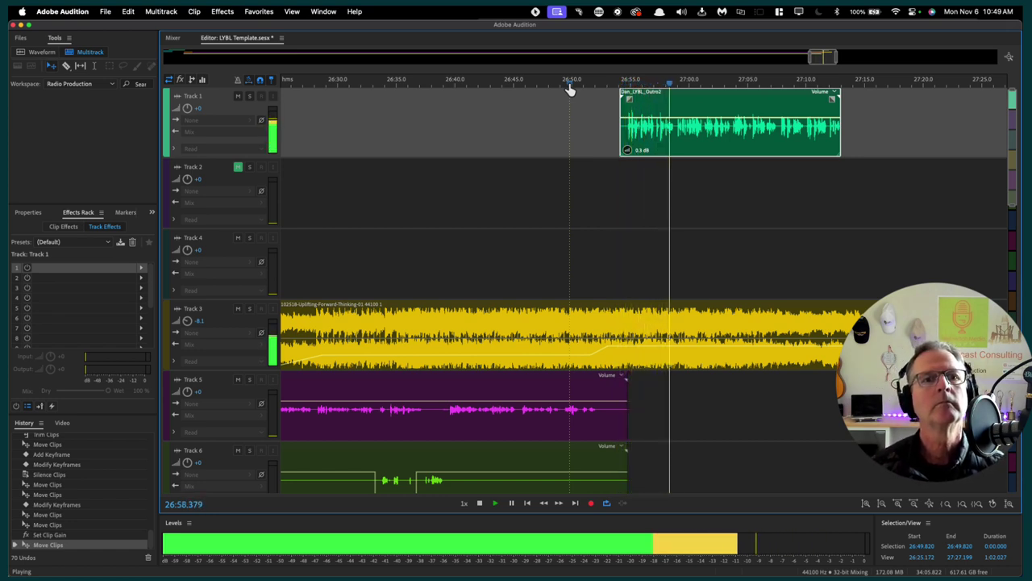
{"action": "left_click", "coordinate": [835, 188]}
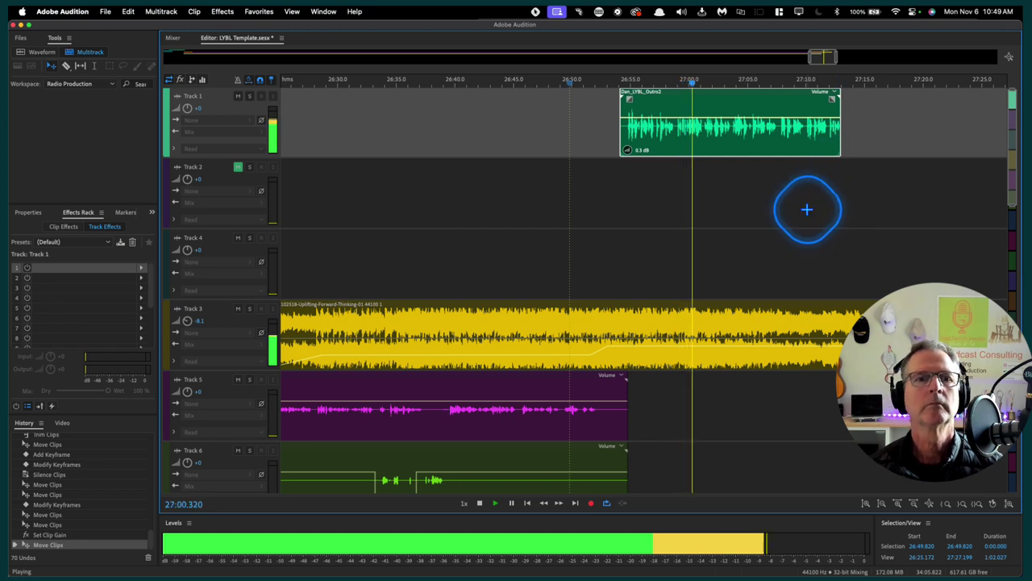
{"action": "left_click", "coordinate": [813, 194]}
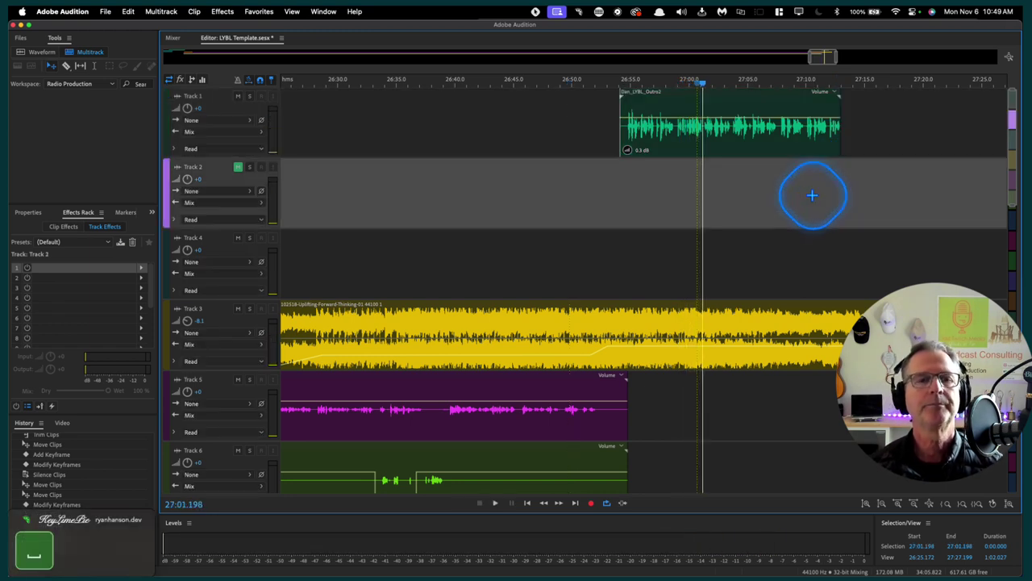
Play the end of the outro voice and the closing music from 27:11.579
{"action": "left_click", "coordinate": [824, 81]}
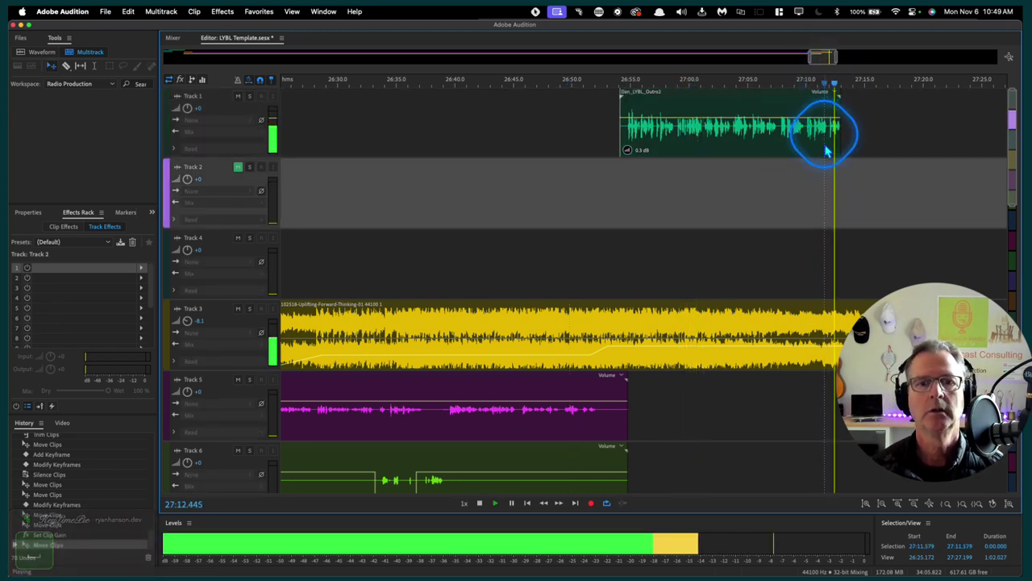
{"action": "left_click", "coordinate": [680, 238]}
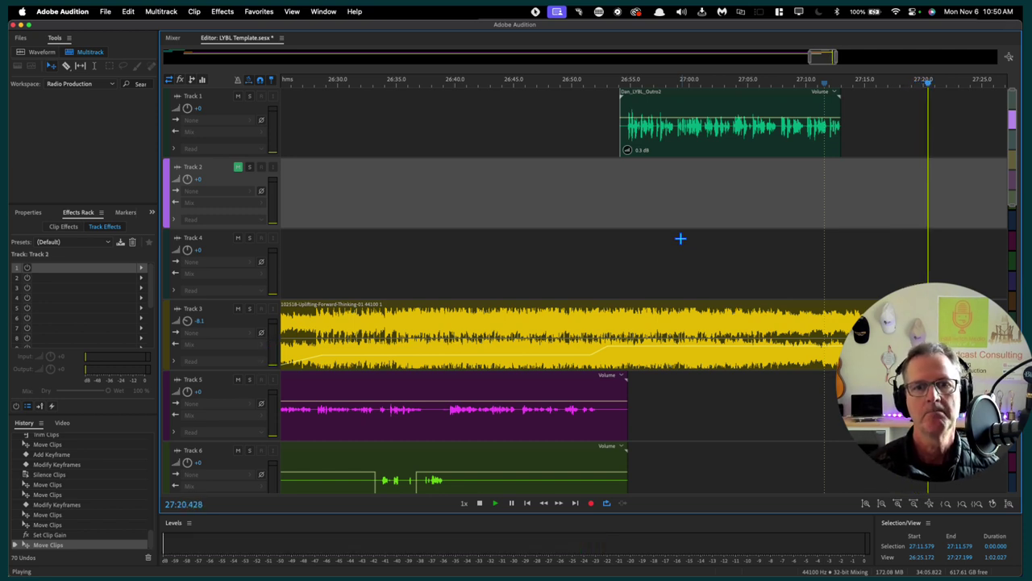
{"action": "key", "text": "space"}
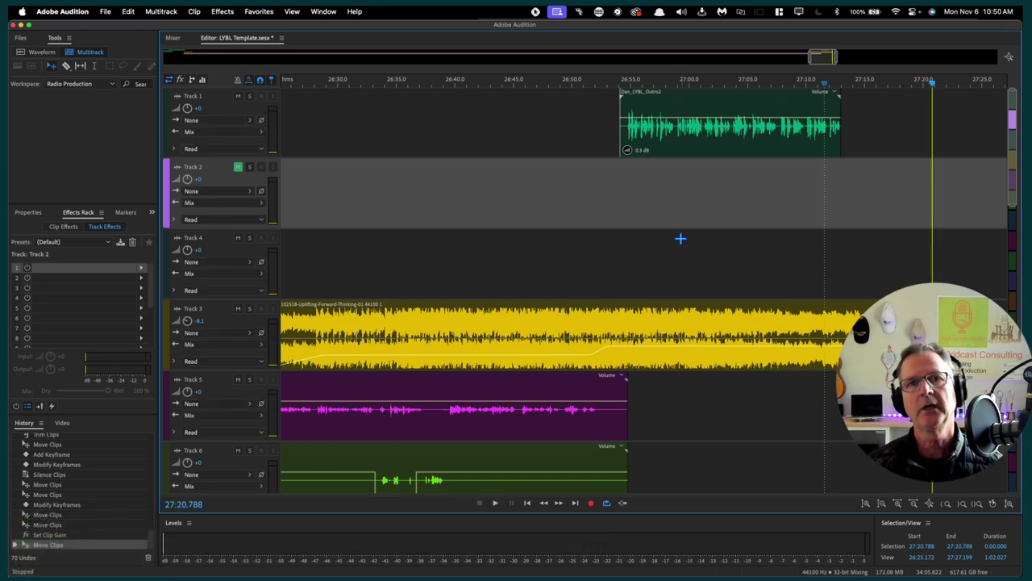
{"action": "left_click", "coordinate": [435, 184]}
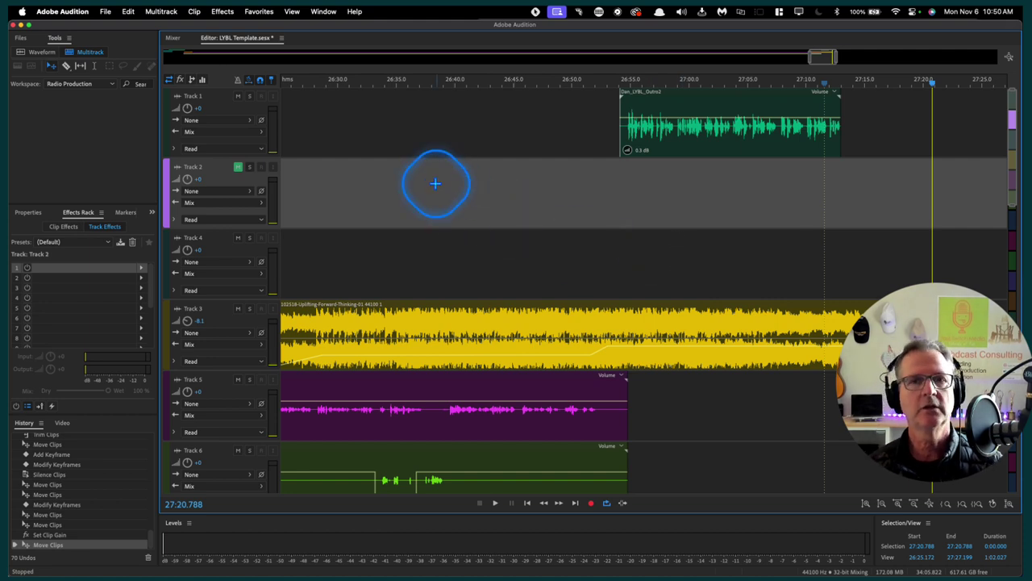
Review the multitrack mixdown export settings for the entire session with MP3 Audio as the format, and close them without exporting
{"action": "left_click", "coordinate": [106, 11]}
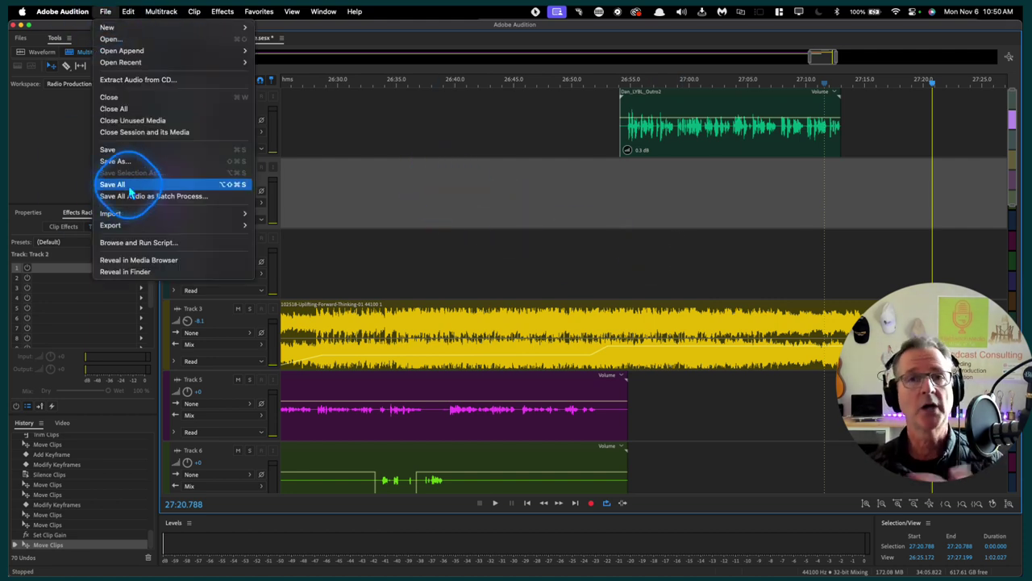
{"action": "mouse_move", "coordinate": [117, 229]}
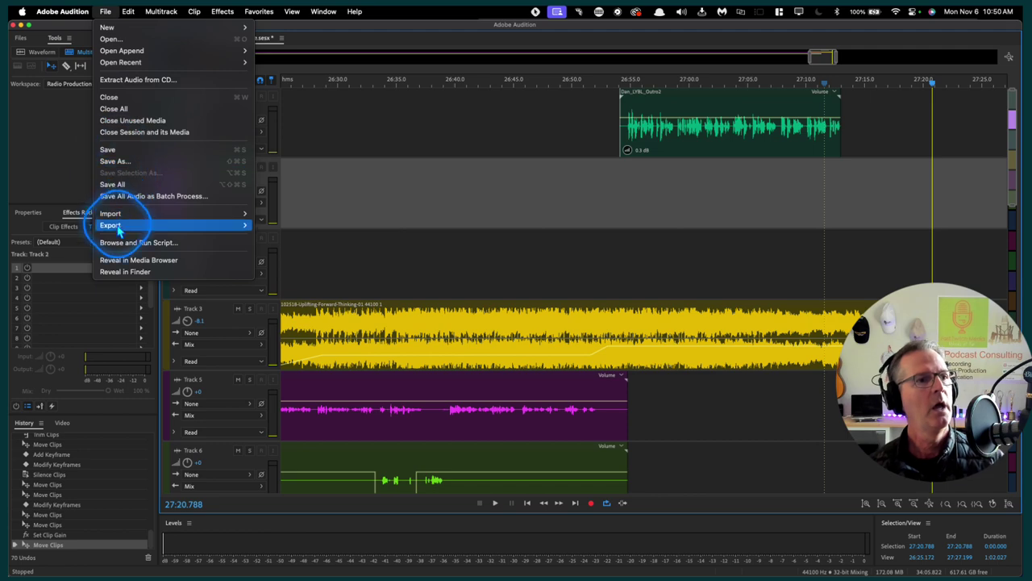
{"action": "mouse_move", "coordinate": [273, 282]}
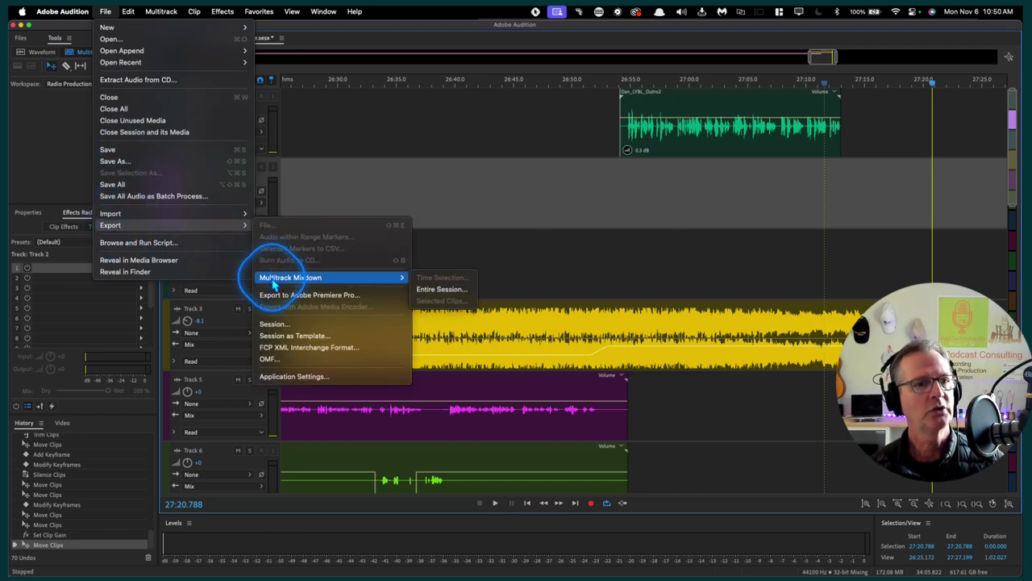
{"action": "left_click", "coordinate": [440, 289]}
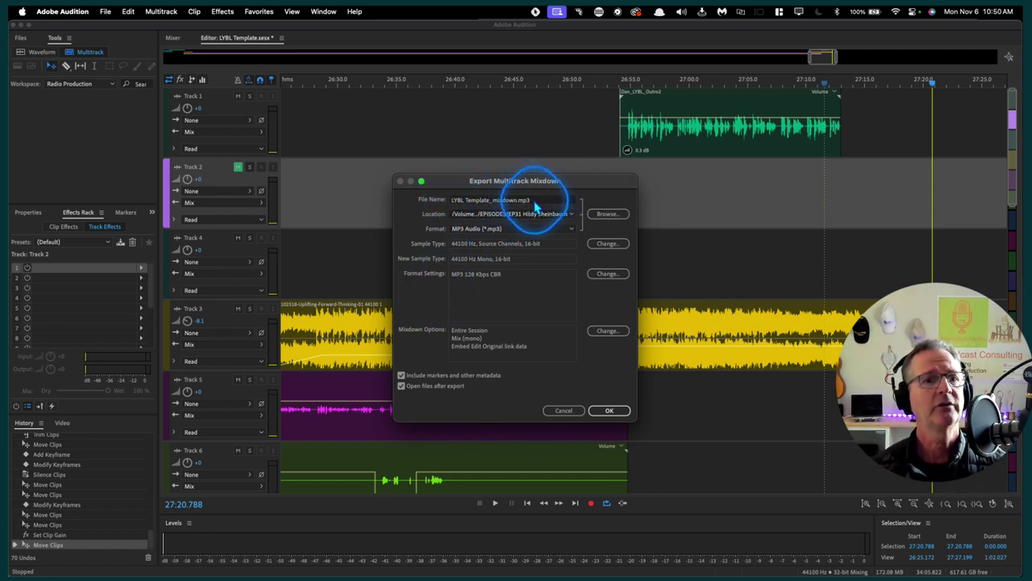
{"action": "left_click", "coordinate": [564, 229]}
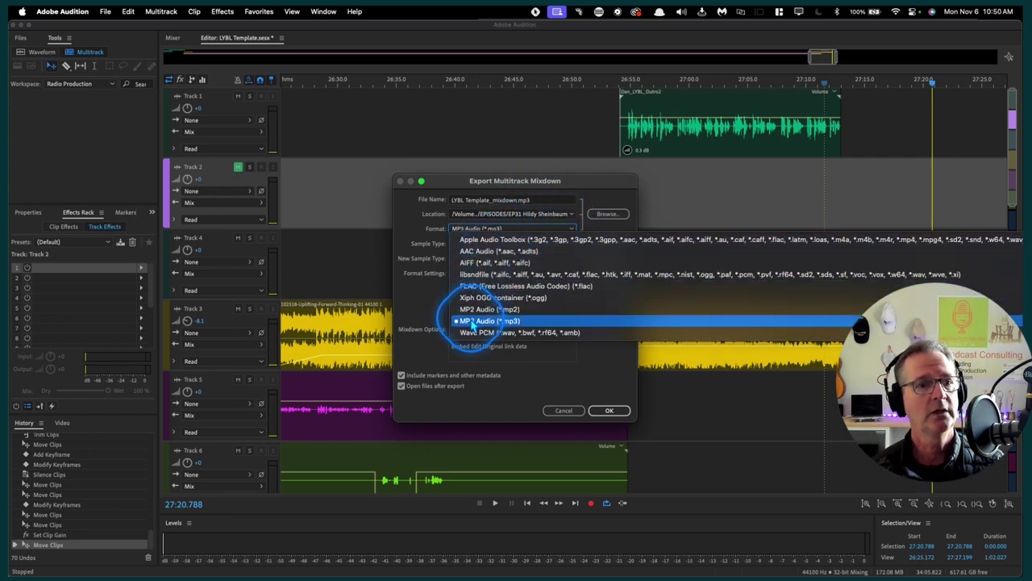
{"action": "left_click", "coordinate": [473, 321]}
{"action": "left_click", "coordinate": [607, 215]}
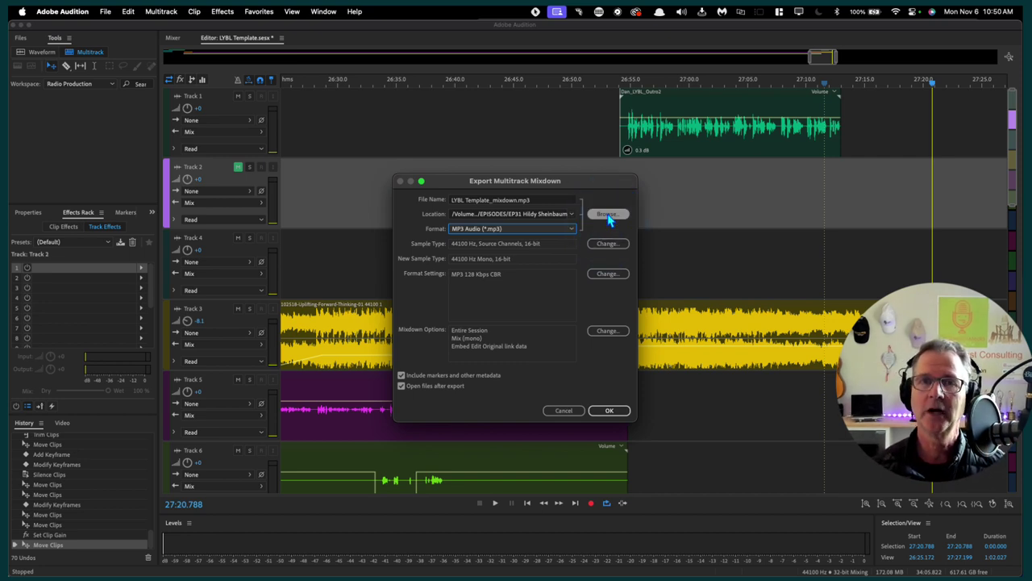
{"action": "left_click", "coordinate": [607, 412]}
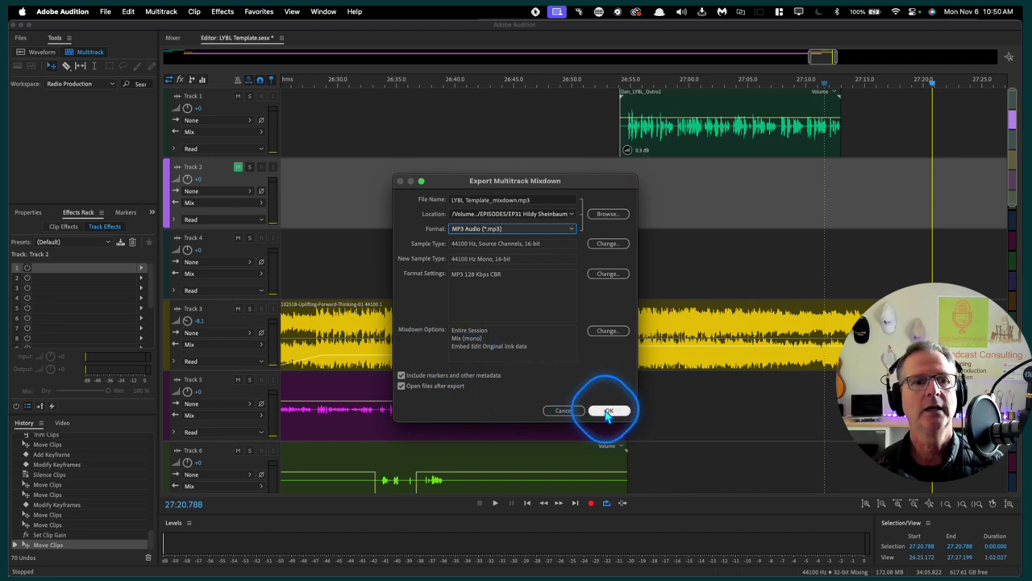
{"action": "left_click", "coordinate": [563, 412]}
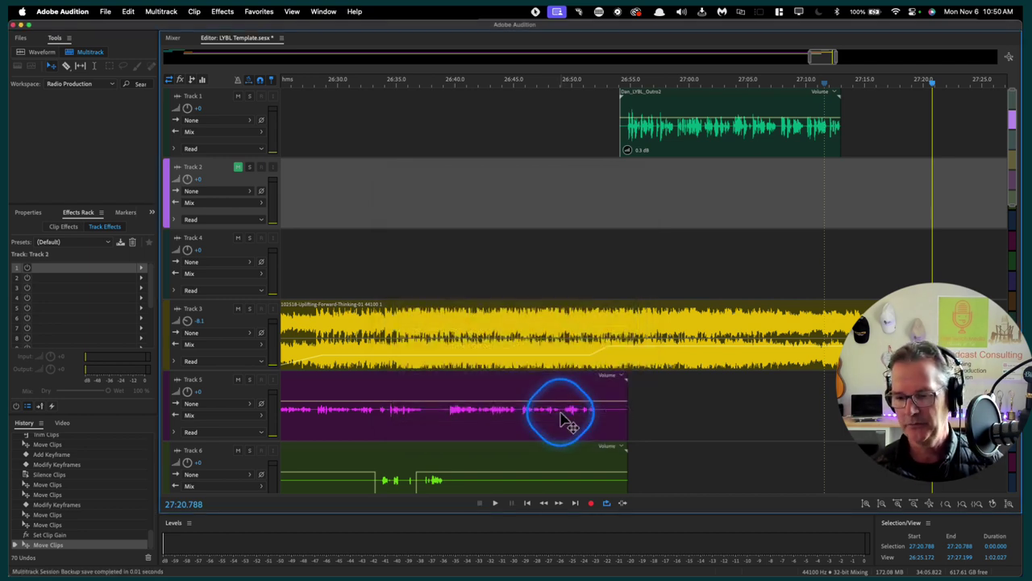